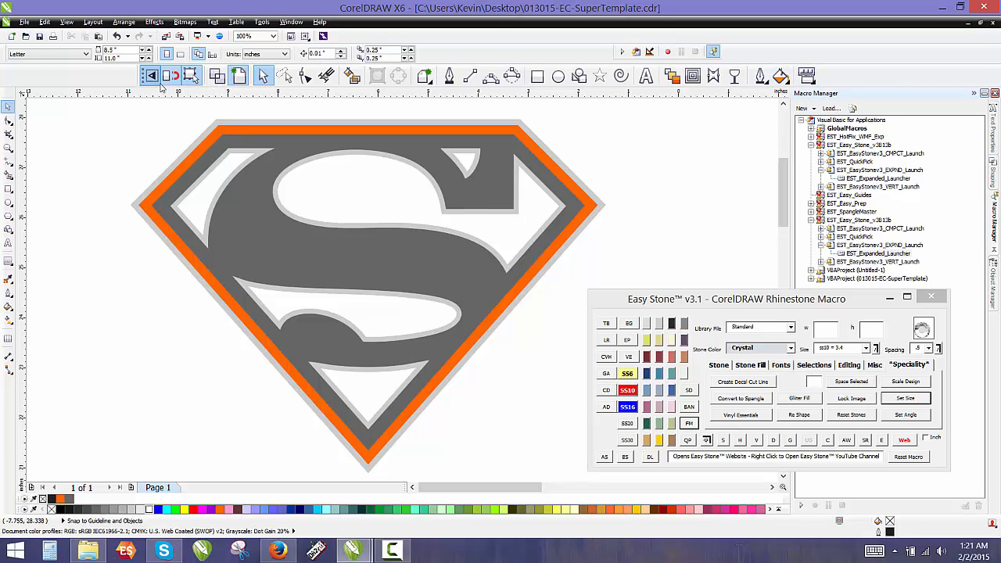
Switch to Firefox and search the Rhinestone Design Shop on easystonetemplates.com for "workspace"
{"action": "left_click", "coordinate": [295, 552]}
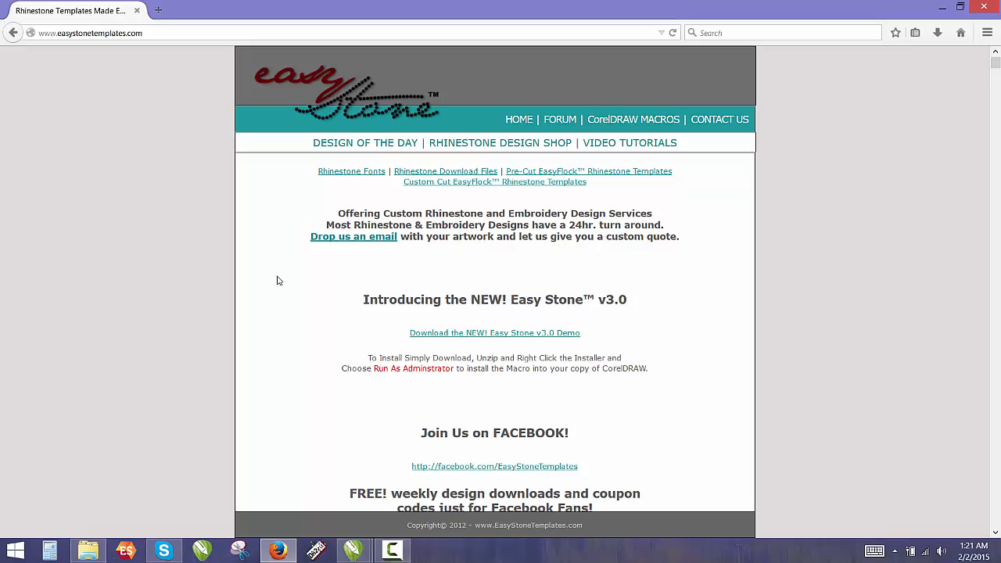
{"action": "left_click", "coordinate": [509, 143]}
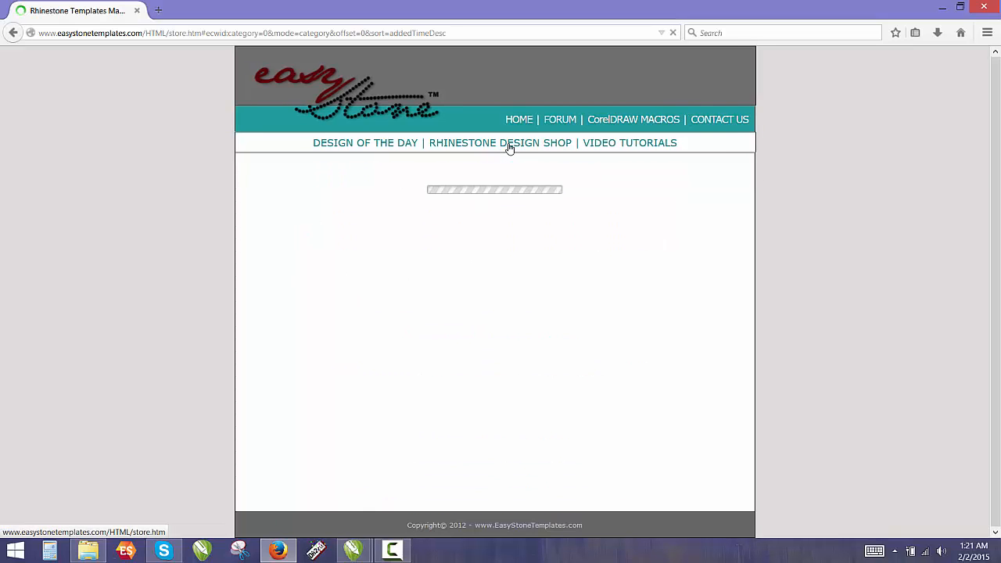
{"action": "scroll", "coordinate": [292, 170], "scroll_direction": "up", "scroll_amount": 2}
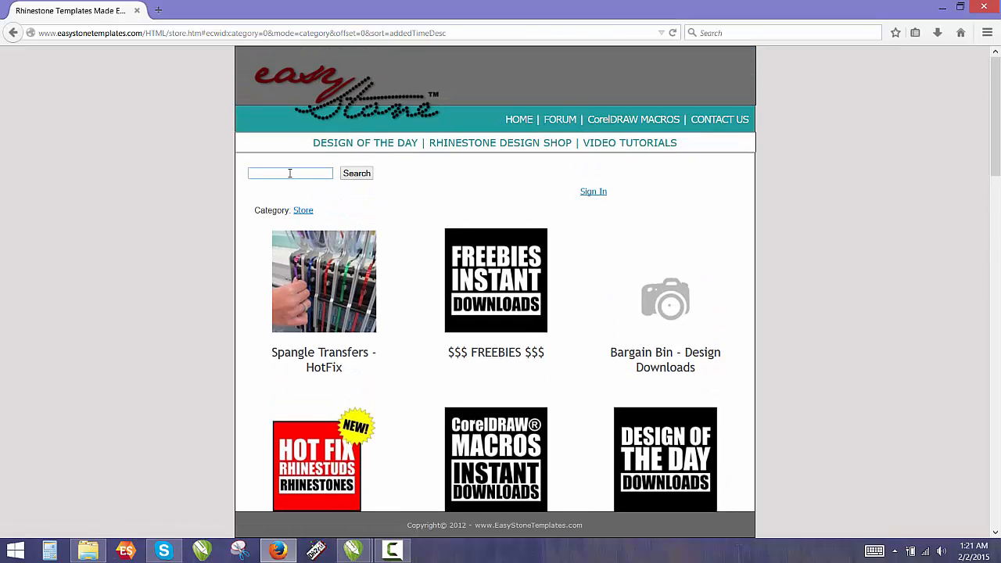
{"action": "type", "text": "workspace"}
{"action": "key", "text": "Return"}
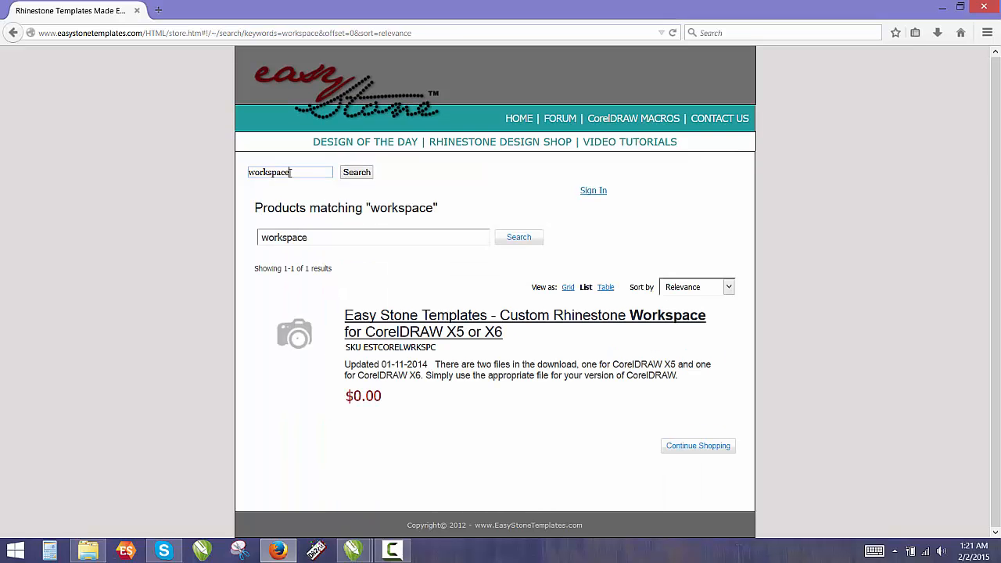
Open the Custom Rhinestone Workspace for CorelDRAW X5 or X6 product and look over its description and setup video
{"action": "left_click", "coordinate": [439, 329]}
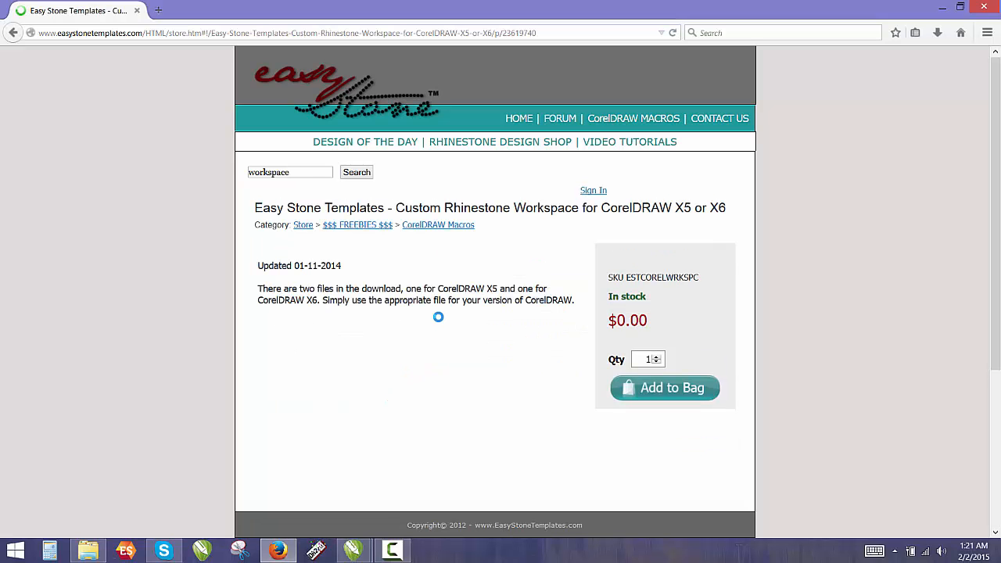
{"action": "scroll", "coordinate": [438, 322], "scroll_direction": "down", "scroll_amount": 3}
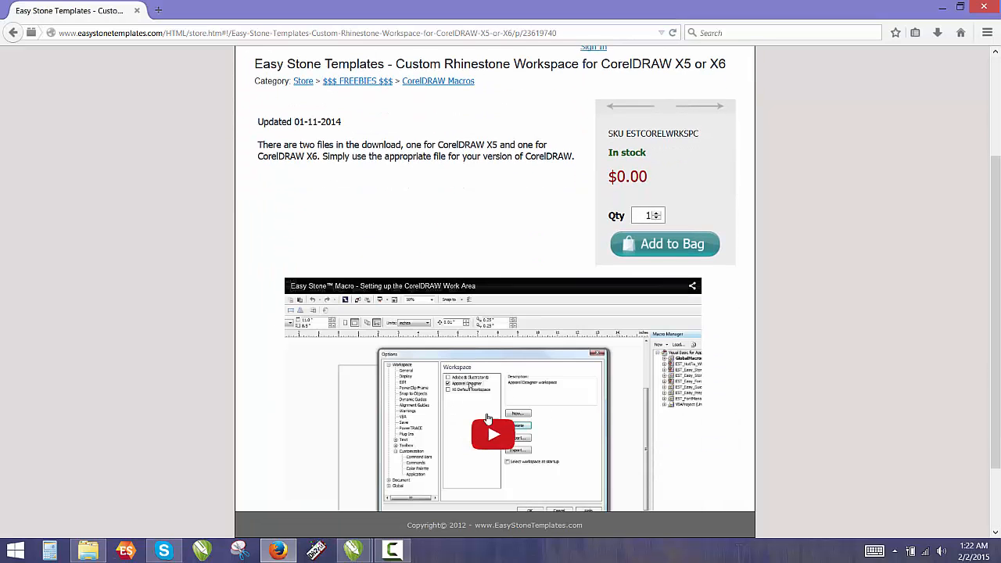
{"action": "scroll", "coordinate": [491, 420], "scroll_direction": "up", "scroll_amount": 3}
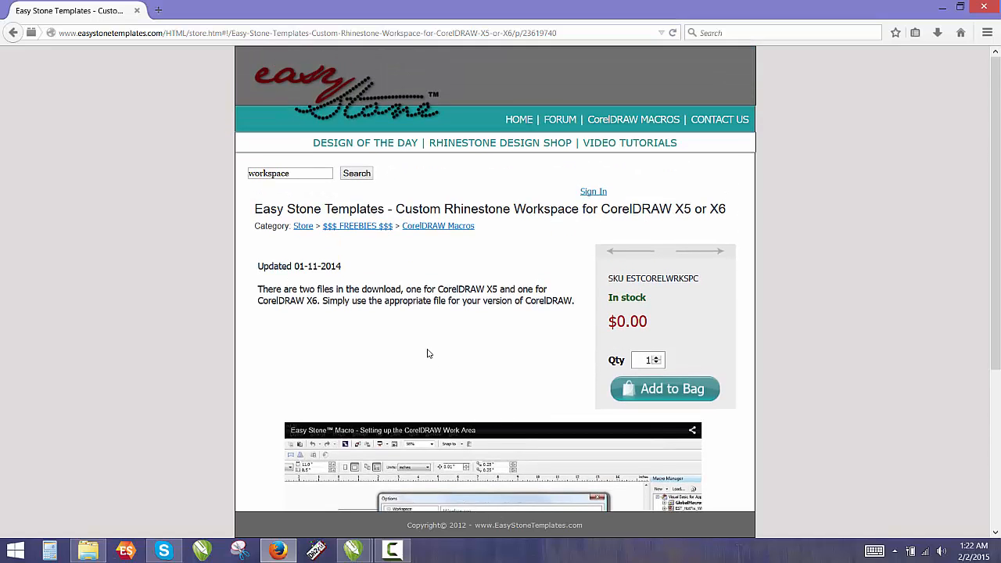
Search the shop for "cardinals" and open the 072314 - EasyCuts Cardinal Head design
{"action": "left_click", "coordinate": [297, 174]}
{"action": "left_click_drag", "start_coordinate": [298, 173], "coordinate": [241, 179]}
{"action": "key", "text": "BackSpace"}
{"action": "type", "text": "cardinals"}
{"action": "key", "text": "Return"}
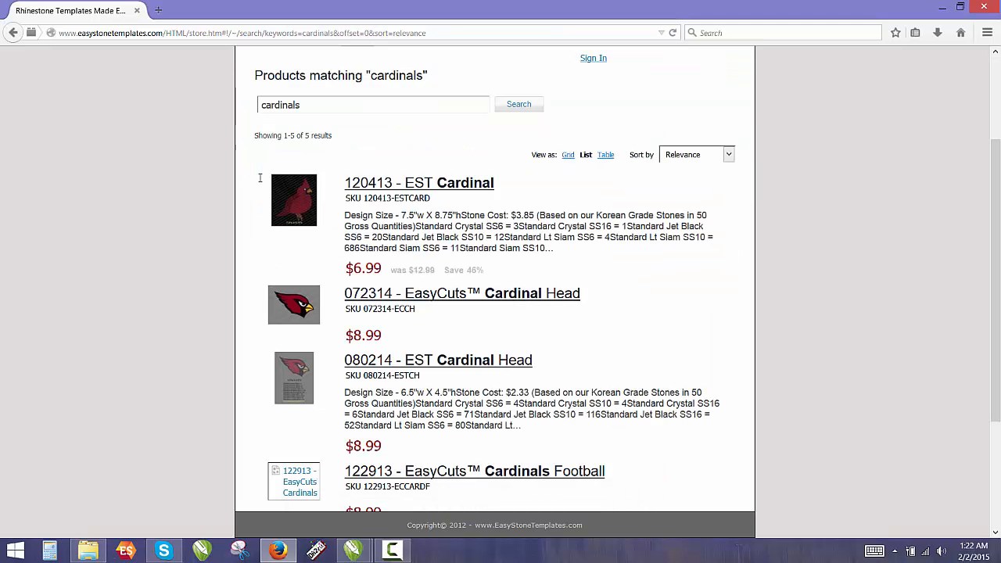
{"action": "left_click", "coordinate": [309, 319]}
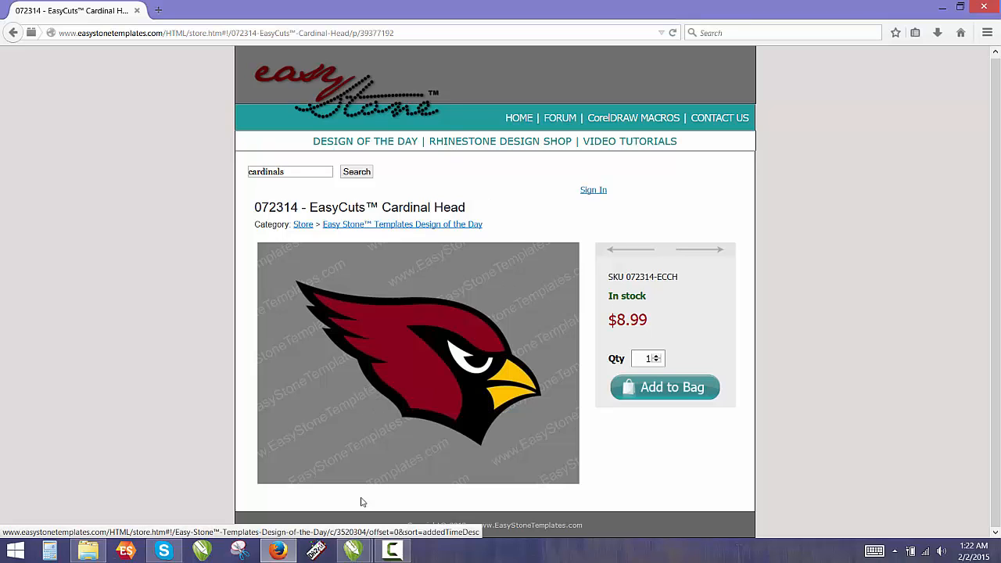
Search the shop for "super logo" and look through the listed designs
{"action": "left_click", "coordinate": [273, 176]}
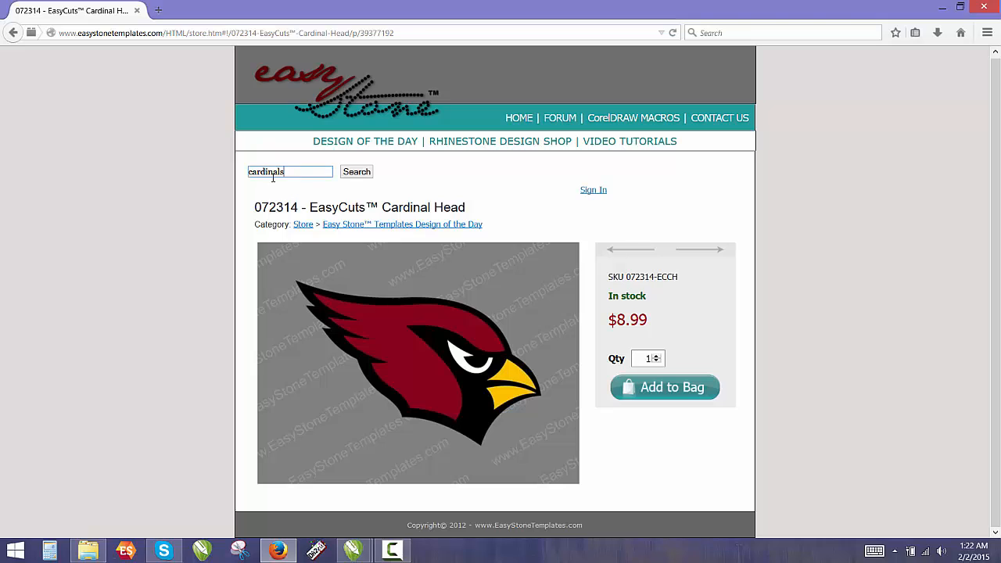
{"action": "double_click", "coordinate": [273, 175]}
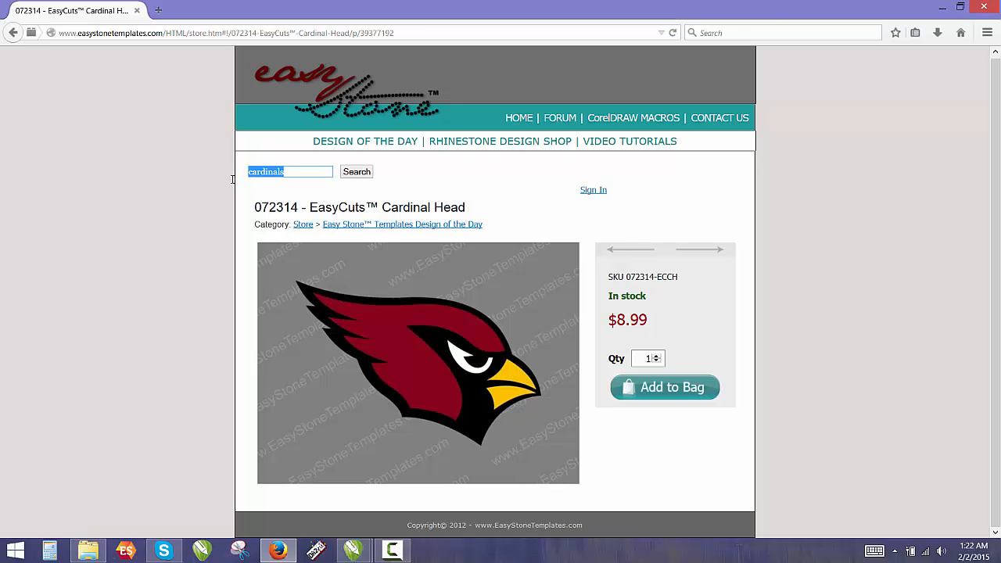
{"action": "type", "text": "super logo"}
{"action": "key", "text": "Return"}
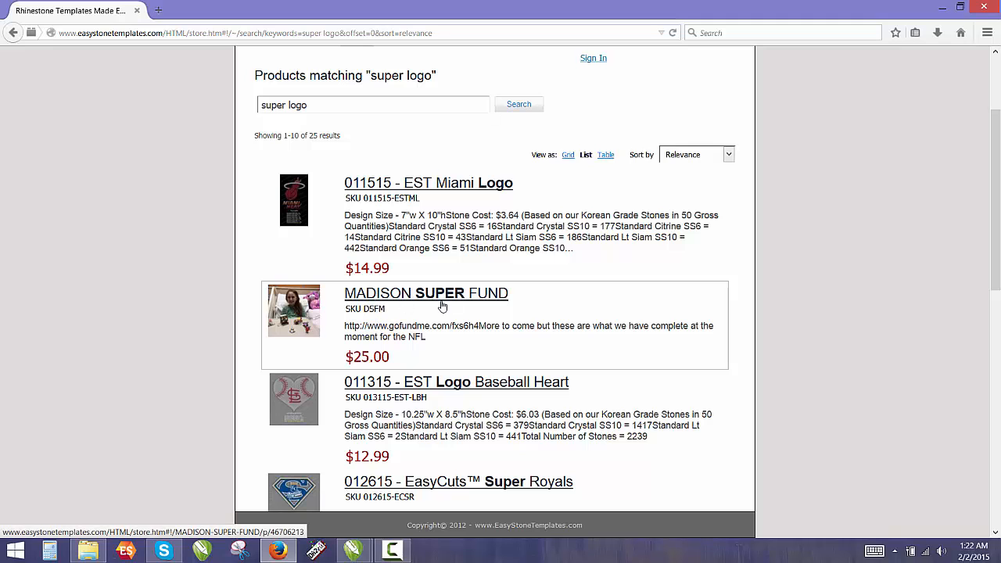
{"action": "scroll", "coordinate": [440, 319], "scroll_direction": "down", "scroll_amount": 5}
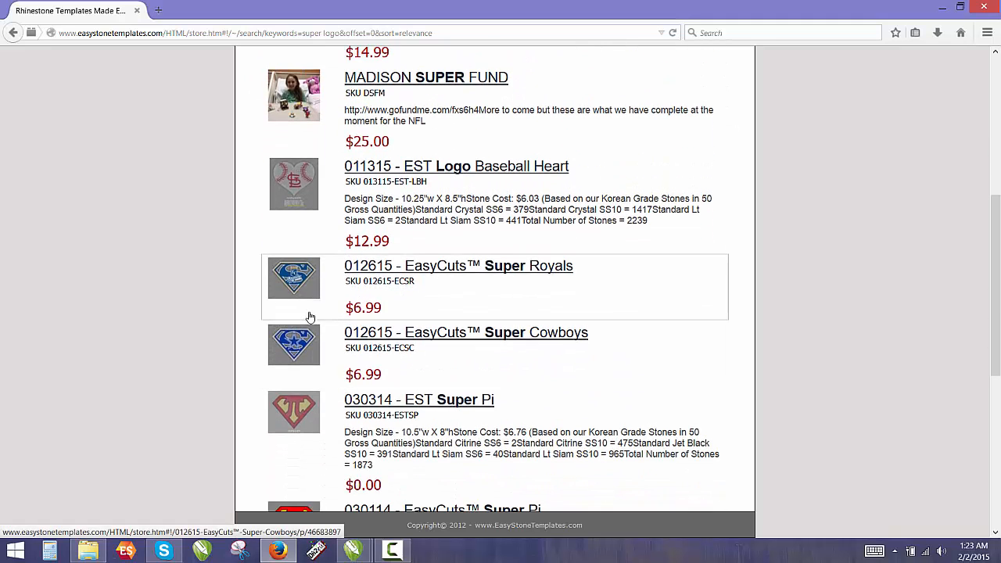
Switch to the 013015-EC-SuperTemplate.cdr drawing in CorelDRAW and inspect the orange border's outline with the Shape tool
{"action": "mouse_move", "coordinate": [285, 554]}
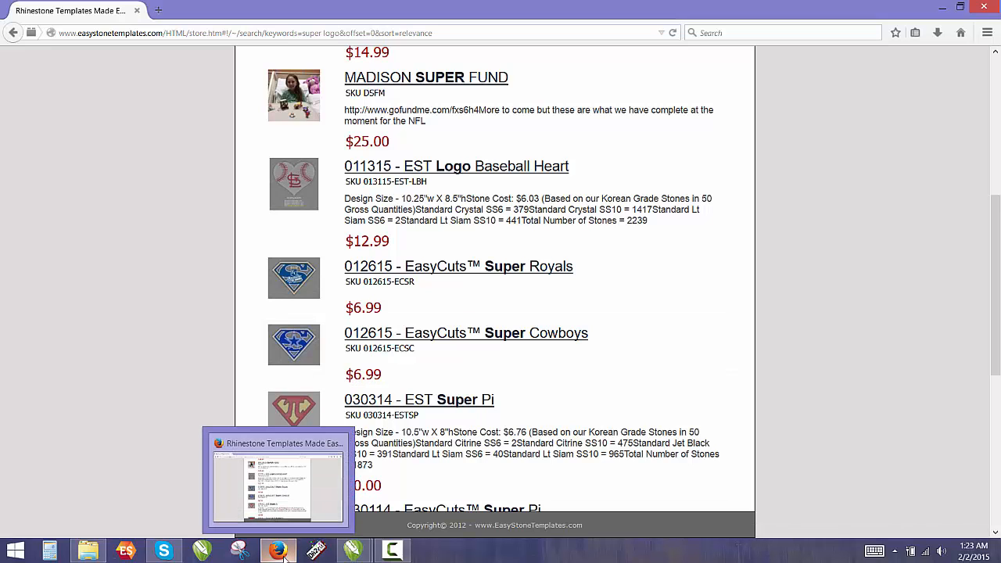
{"action": "mouse_move", "coordinate": [353, 550]}
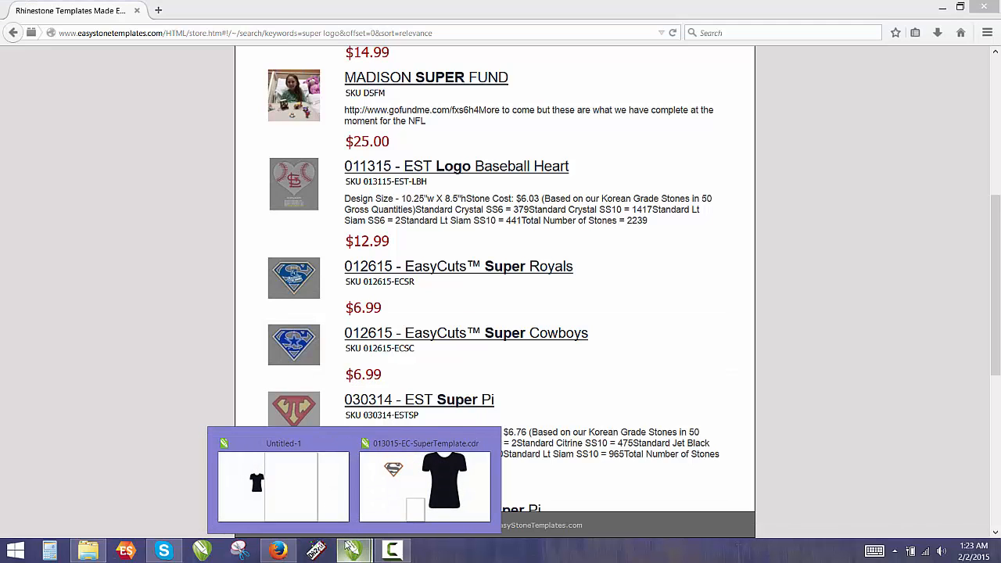
{"action": "left_click", "coordinate": [413, 482]}
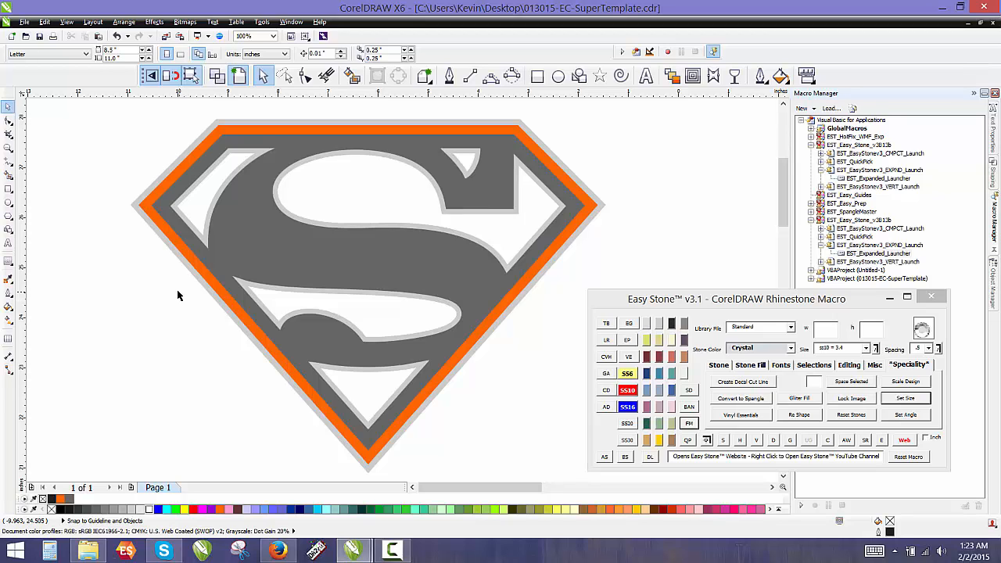
{"action": "scroll", "coordinate": [137, 172], "scroll_direction": "up", "scroll_amount": 2}
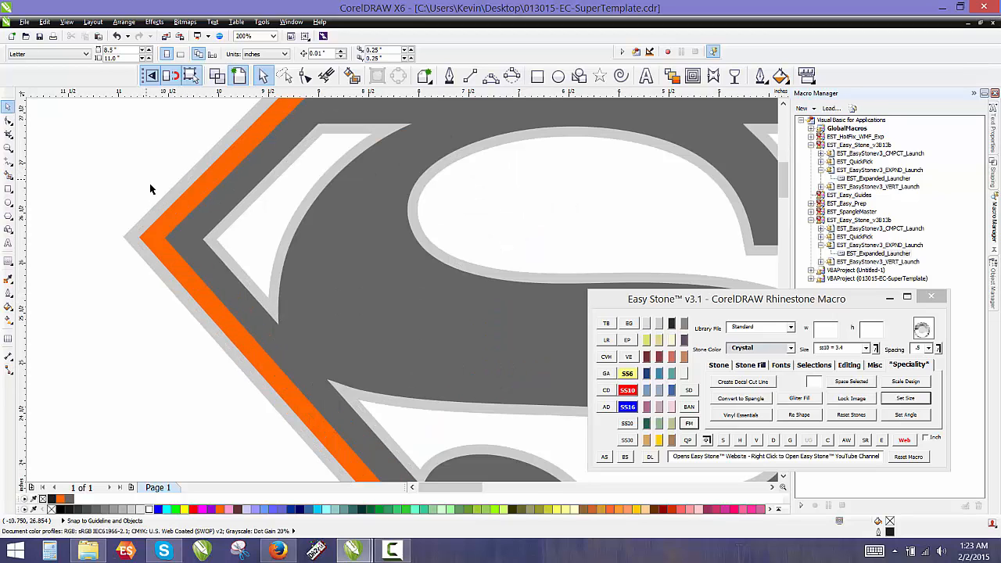
{"action": "left_click", "coordinate": [175, 222]}
{"action": "key", "text": "F10"}
{"action": "scroll", "coordinate": [196, 214], "scroll_direction": "up", "scroll_amount": 1}
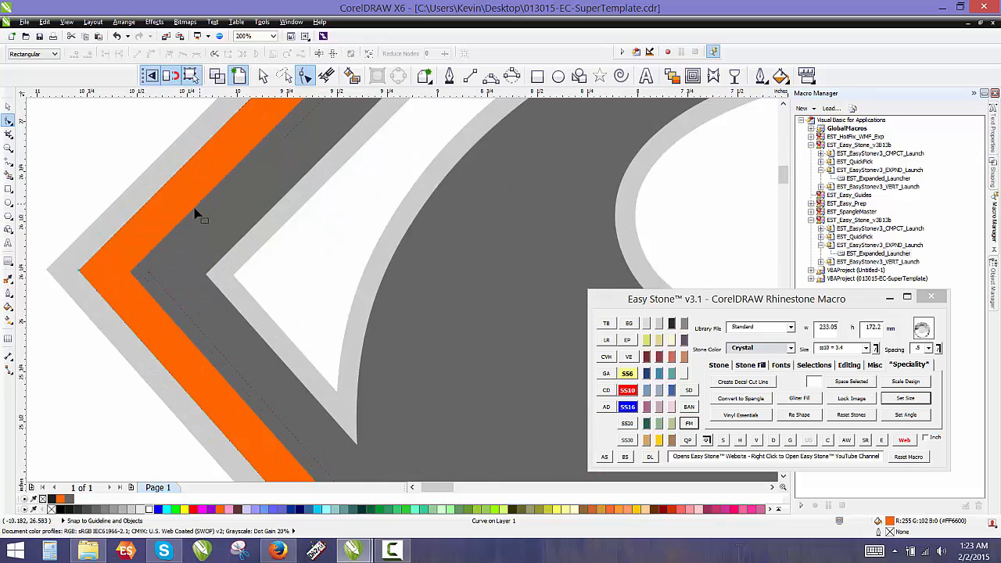
{"action": "scroll", "coordinate": [118, 274], "scroll_direction": "up", "scroll_amount": 1}
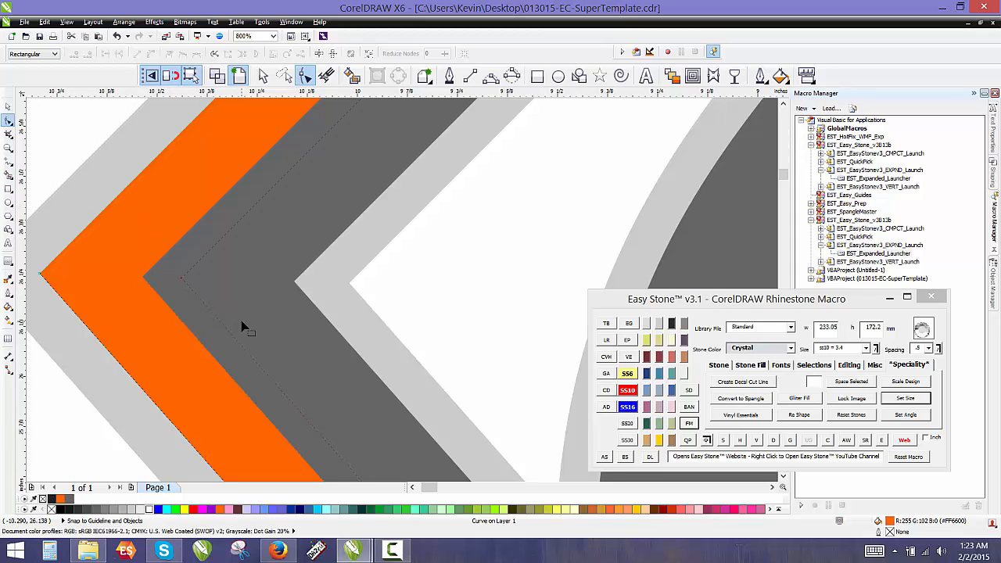
{"action": "key", "text": "space"}
{"action": "key", "text": "Escape"}
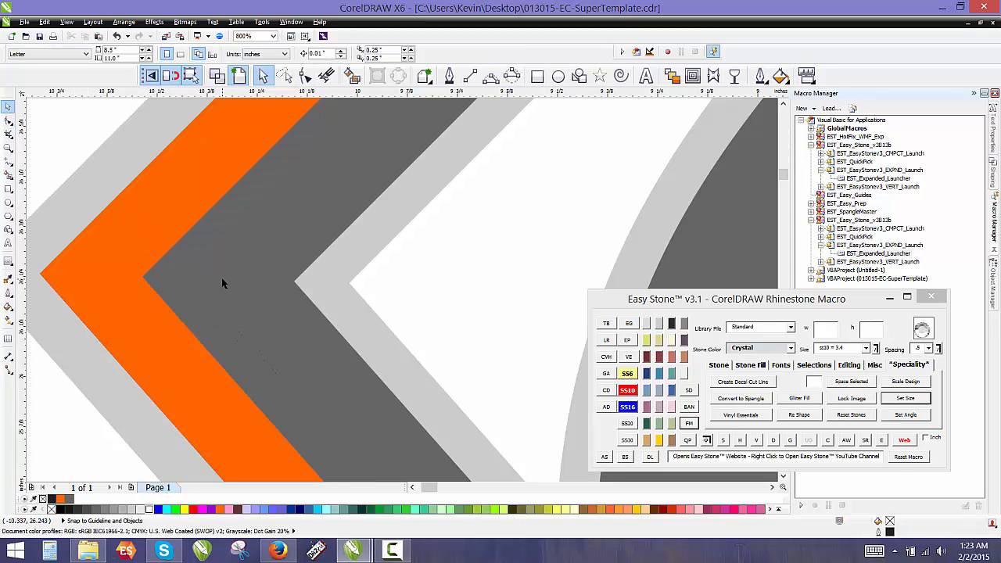
Check how the dark gray shape and the orange border overlap in Wireframe view, and return to Enhanced view
{"action": "left_click", "coordinate": [179, 272]}
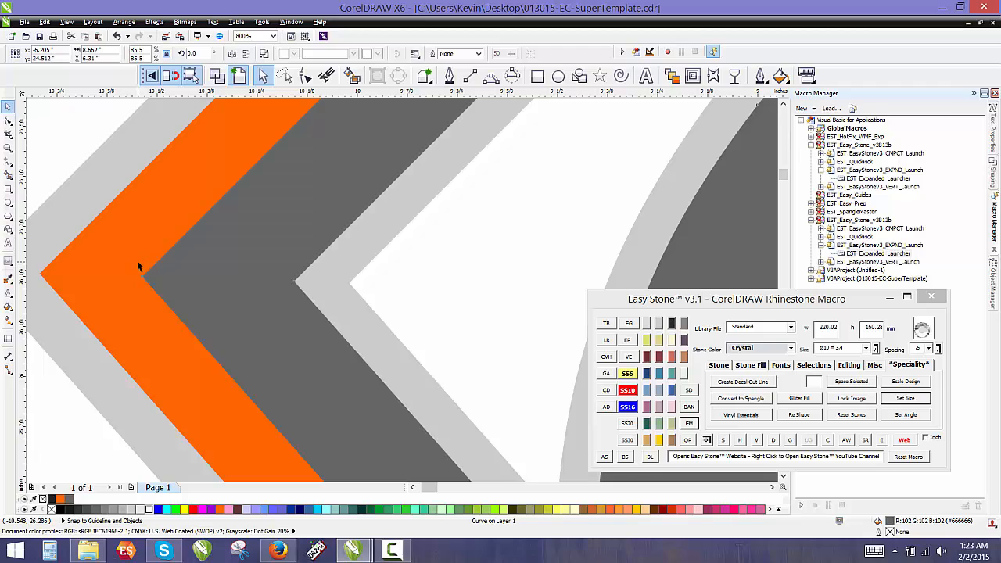
{"action": "left_click", "coordinate": [137, 261]}
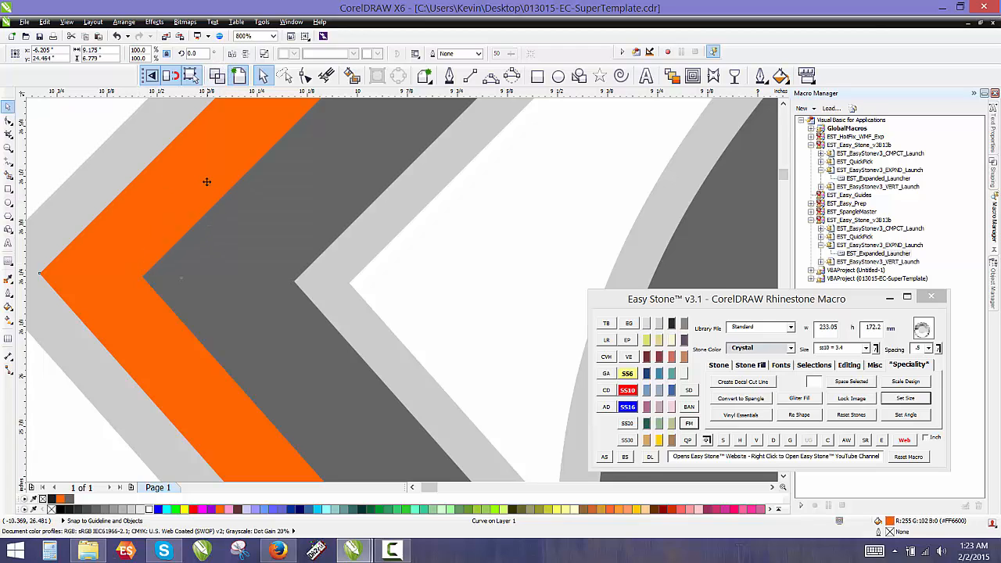
{"action": "left_click", "coordinate": [217, 75]}
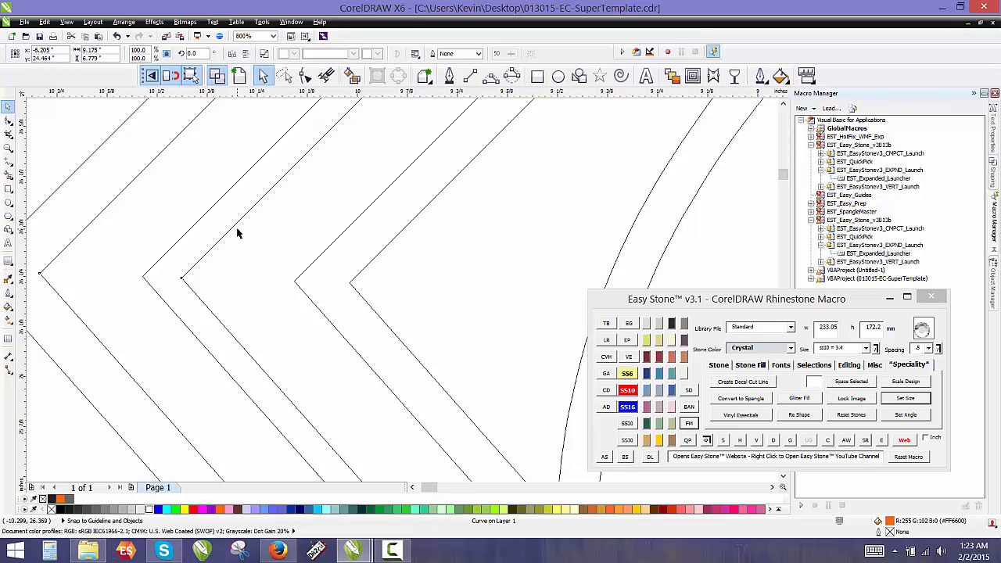
{"action": "scroll", "coordinate": [237, 235], "scroll_direction": "down", "scroll_amount": 1}
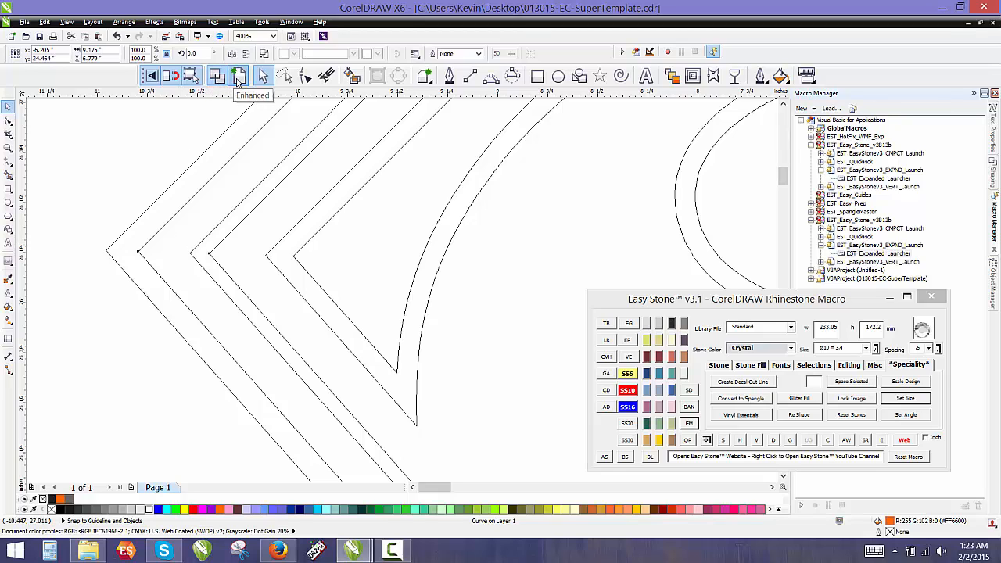
{"action": "left_click", "coordinate": [238, 75]}
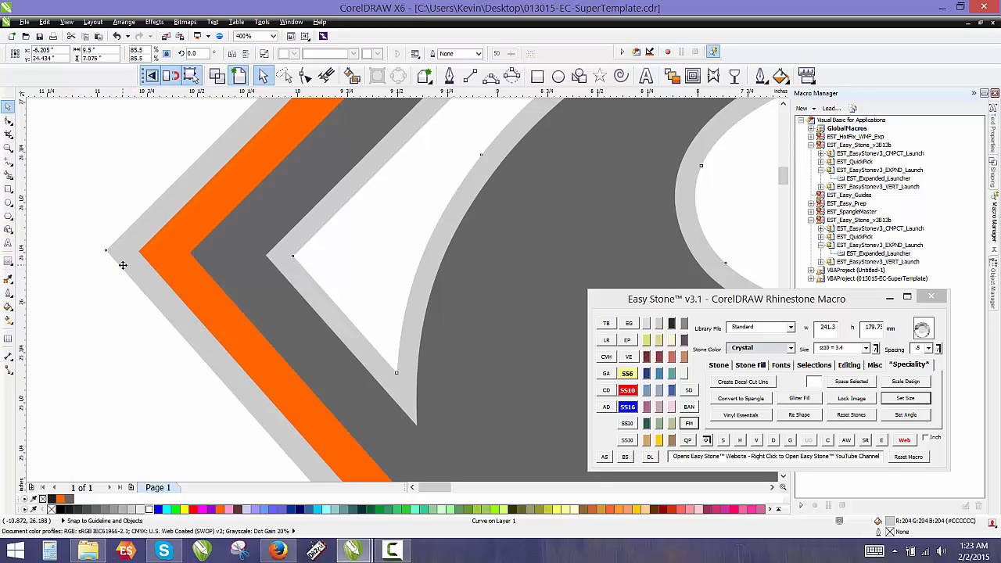
Examine the curves of the light gray outline and the orange border around the logo with the Shape tool, and deselect everything
{"action": "key", "text": "F10"}
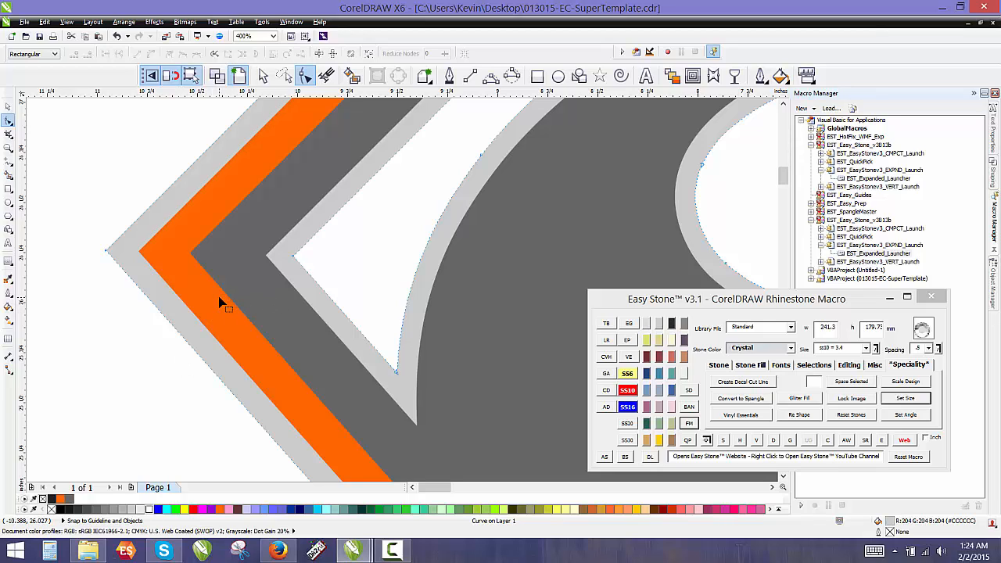
{"action": "left_click", "coordinate": [8, 106]}
{"action": "left_click", "coordinate": [163, 223]}
{"action": "key", "text": "F10"}
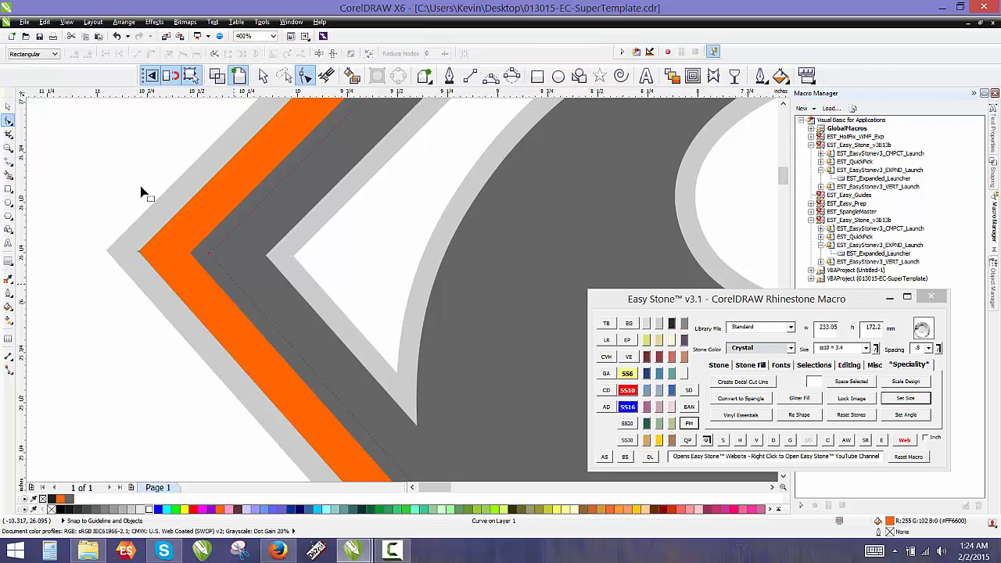
{"action": "scroll", "coordinate": [112, 209], "scroll_direction": "down", "scroll_amount": 3}
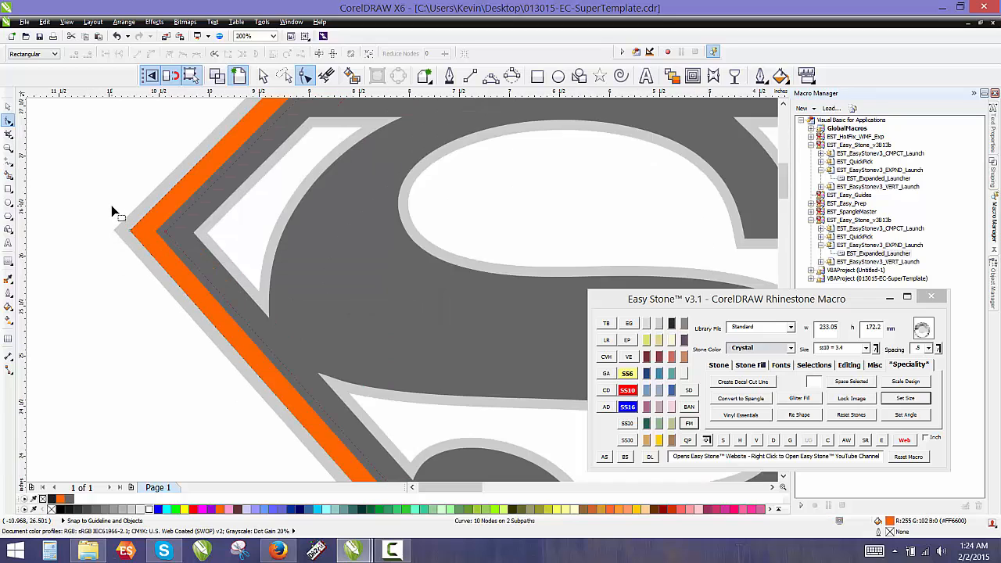
{"action": "scroll", "coordinate": [147, 220], "scroll_direction": "up", "scroll_amount": 3}
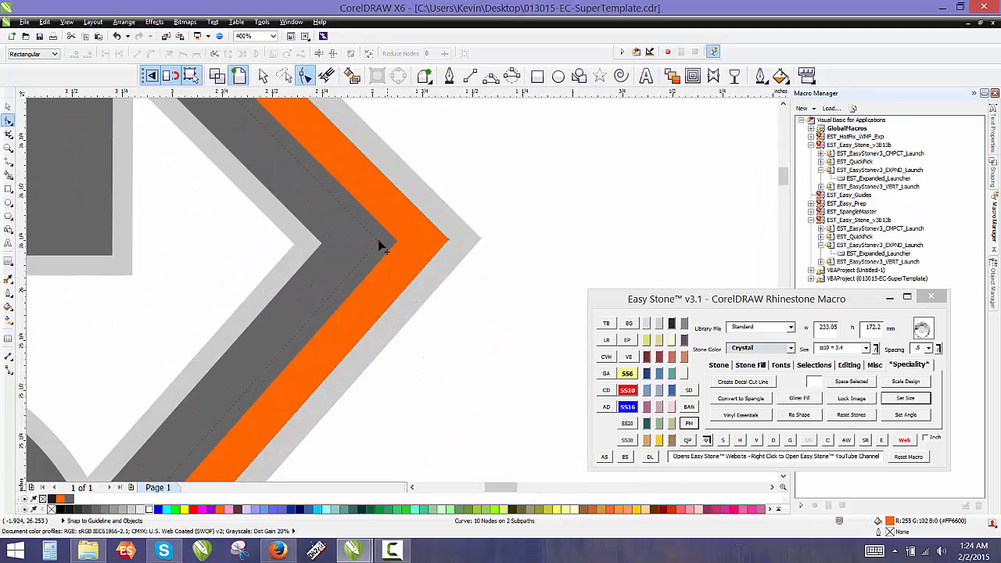
{"action": "scroll", "coordinate": [261, 190], "scroll_direction": "down", "scroll_amount": 2}
{"action": "scroll", "coordinate": [206, 195], "scroll_direction": "up", "scroll_amount": 1}
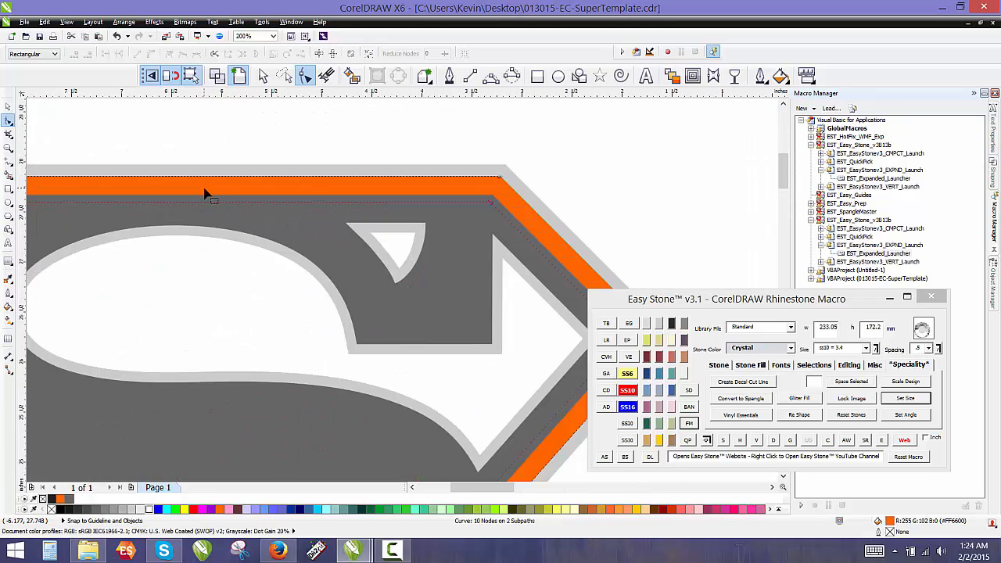
{"action": "scroll", "coordinate": [49, 164], "scroll_direction": "down", "scroll_amount": 1}
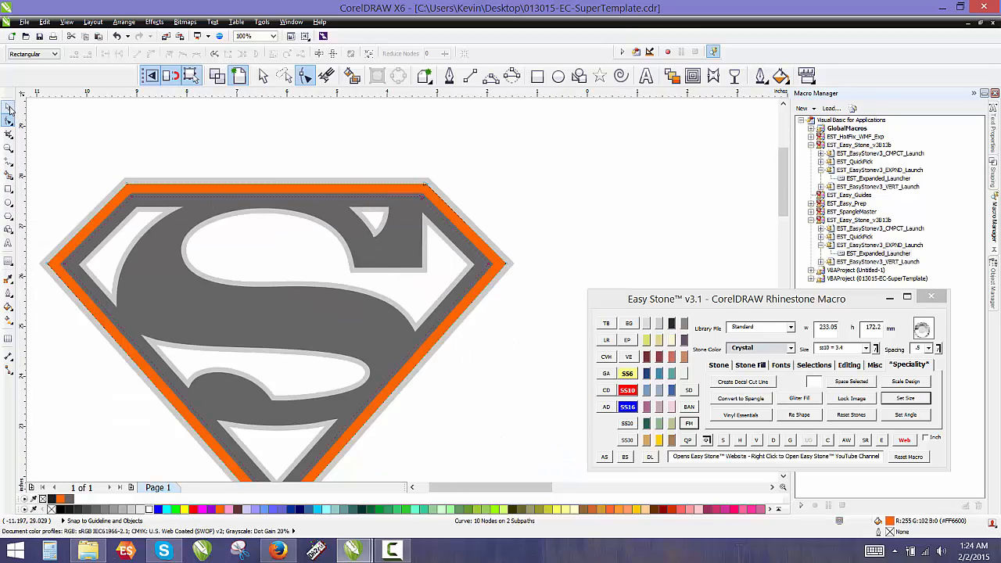
{"action": "left_click", "coordinate": [8, 106]}
{"action": "left_click", "coordinate": [175, 145]}
Place a copy of the complete three-layer logo about 9.9 inches directly below the original
{"action": "scroll", "coordinate": [224, 157], "scroll_direction": "down", "scroll_amount": 1}
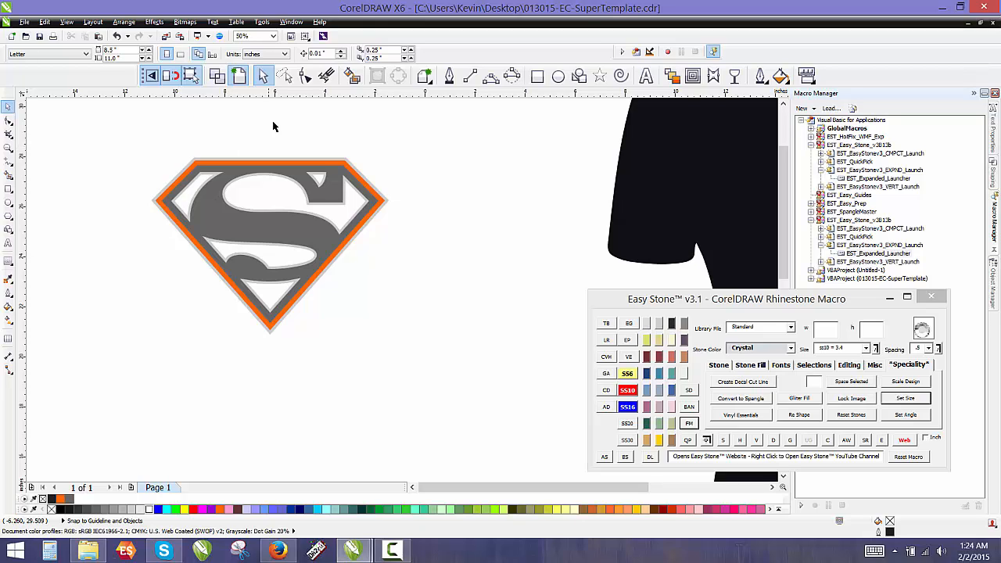
{"action": "scroll", "coordinate": [294, 148], "scroll_direction": "down", "scroll_amount": 2}
{"action": "left_click_drag", "start_coordinate": [188, 129], "coordinate": [372, 268]}
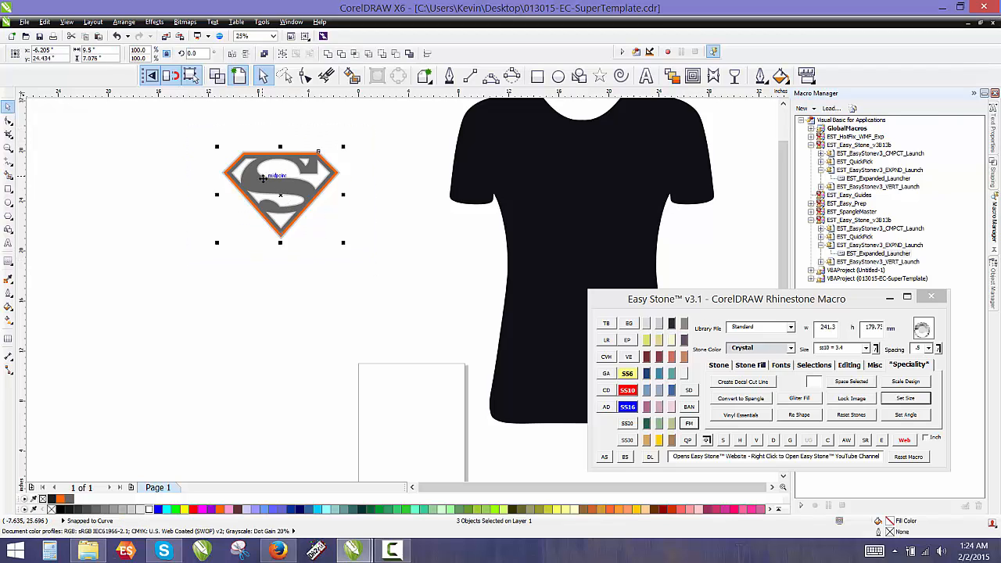
{"action": "left_click_drag", "start_coordinate": [262, 178], "coordinate": [262, 303]}
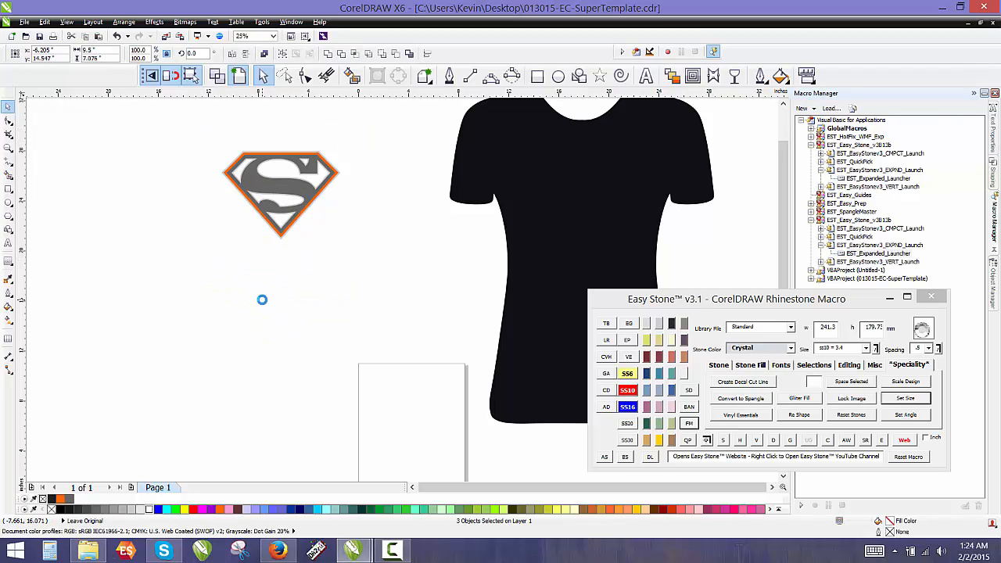
{"action": "left_click", "coordinate": [183, 309]}
{"action": "scroll", "coordinate": [236, 315], "scroll_direction": "up", "scroll_amount": 2}
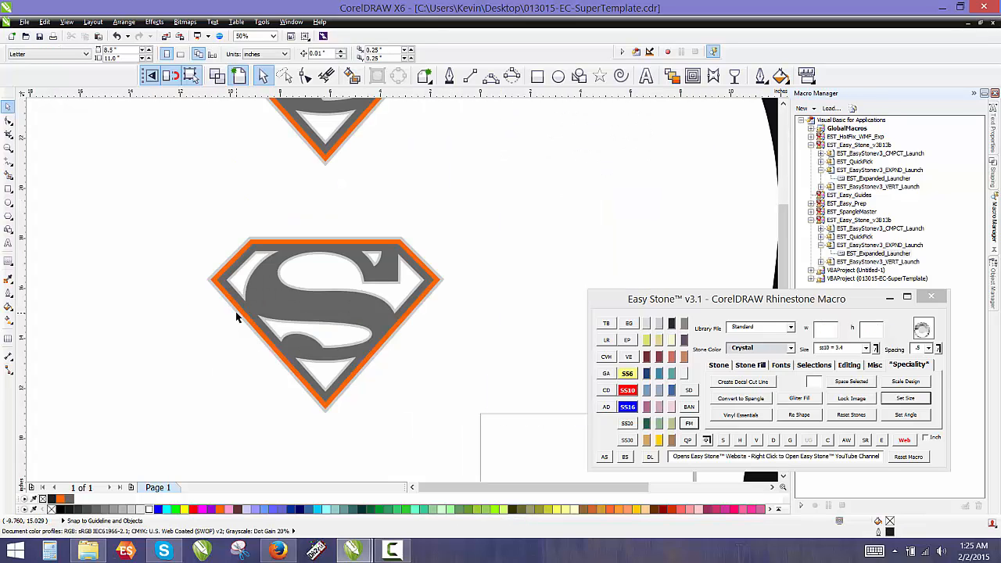
Add the letter T as artistic text in the empty area beside the logo copy
{"action": "left_click", "coordinate": [646, 77]}
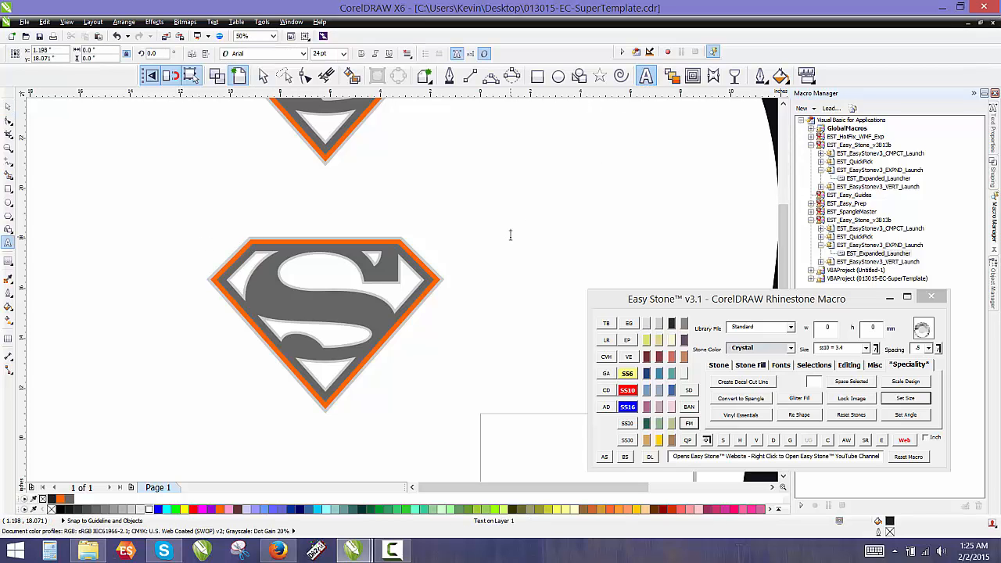
{"action": "left_click", "coordinate": [511, 235]}
{"action": "left_click", "coordinate": [10, 107]}
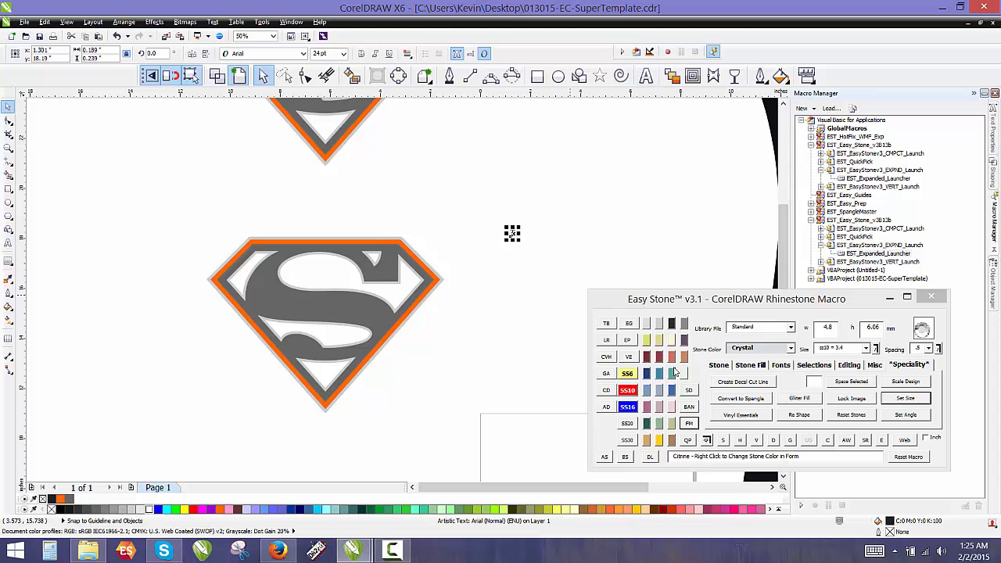
Search the Easy Stone Font Manager for "boso" and apply the Bosox font to the letter T
{"action": "left_click", "coordinate": [689, 424]}
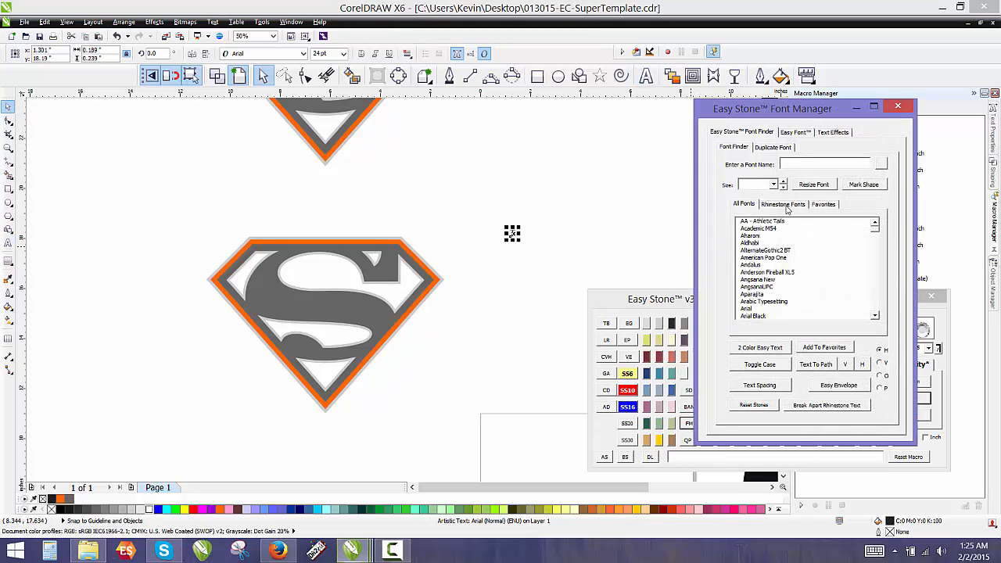
{"action": "left_click", "coordinate": [831, 163]}
{"action": "type", "text": "boso"}
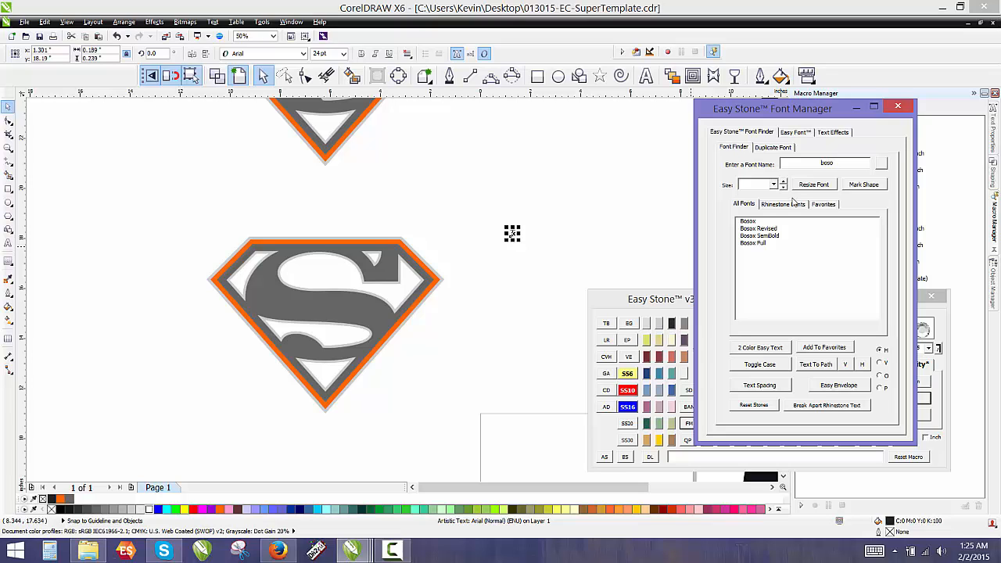
{"action": "left_click", "coordinate": [744, 223]}
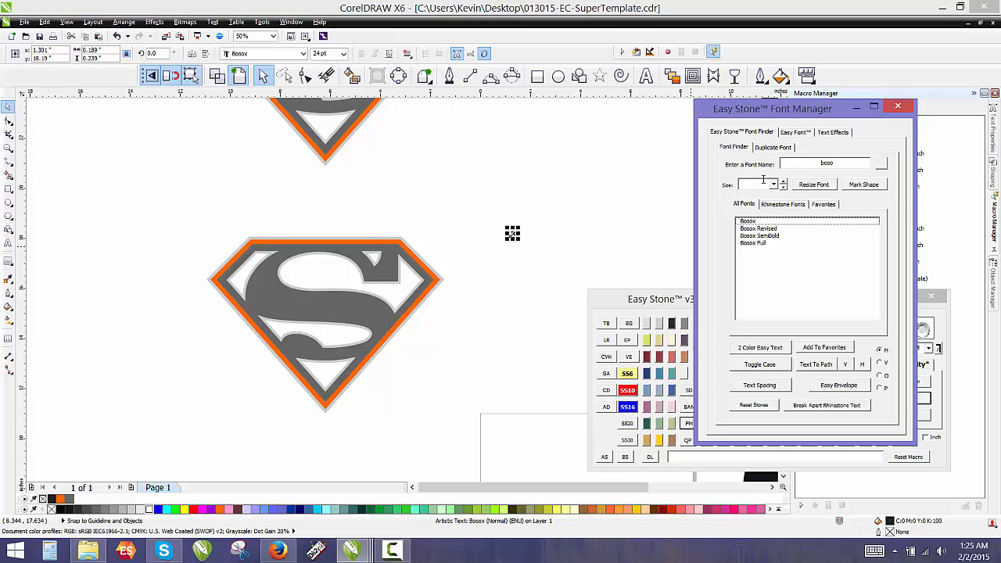
{"action": "left_click", "coordinate": [898, 106]}
Enlarge the T to about 2.68 by 3.4 inches and place it over the S of the logo copy
{"action": "left_click_drag", "start_coordinate": [506, 240], "coordinate": [407, 348]}
{"action": "left_click_drag", "start_coordinate": [456, 287], "coordinate": [311, 306]}
{"action": "scroll", "coordinate": [258, 303], "scroll_direction": "up", "scroll_amount": 1}
{"action": "left_click_drag", "start_coordinate": [469, 207], "coordinate": [436, 269]}
{"action": "left_click_drag", "start_coordinate": [374, 300], "coordinate": [400, 280]}
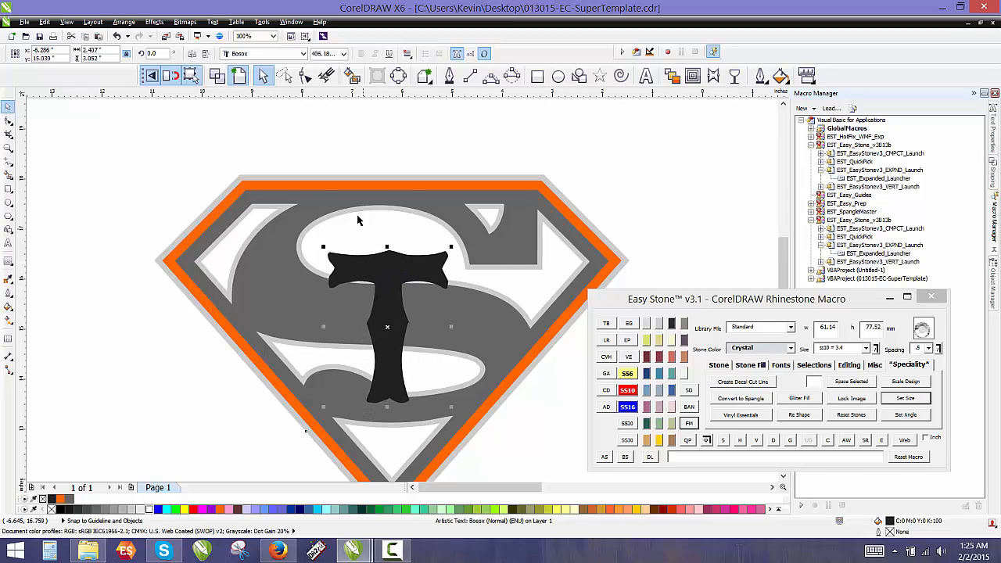
{"action": "scroll", "coordinate": [360, 216], "scroll_direction": "down", "scroll_amount": 1}
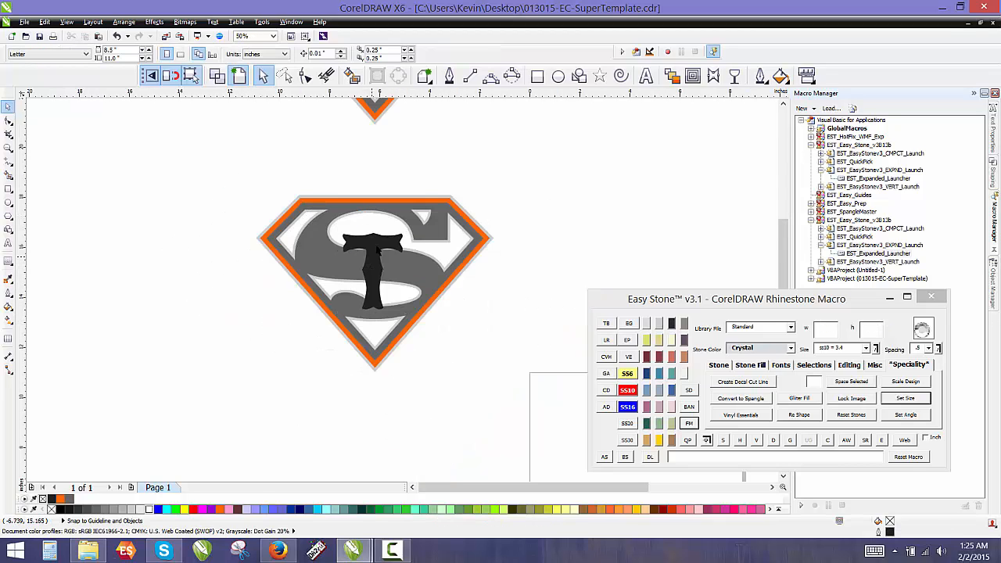
{"action": "scroll", "coordinate": [378, 248], "scroll_direction": "up", "scroll_amount": 1}
{"action": "left_click_drag", "start_coordinate": [432, 213], "coordinate": [439, 201]}
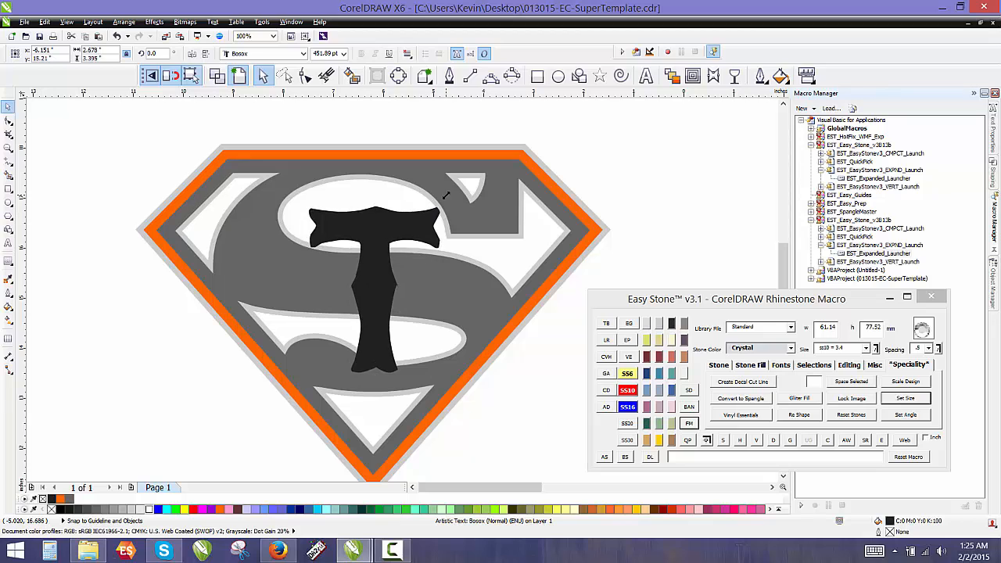
{"action": "scroll", "coordinate": [408, 222], "scroll_direction": "down", "scroll_amount": 1}
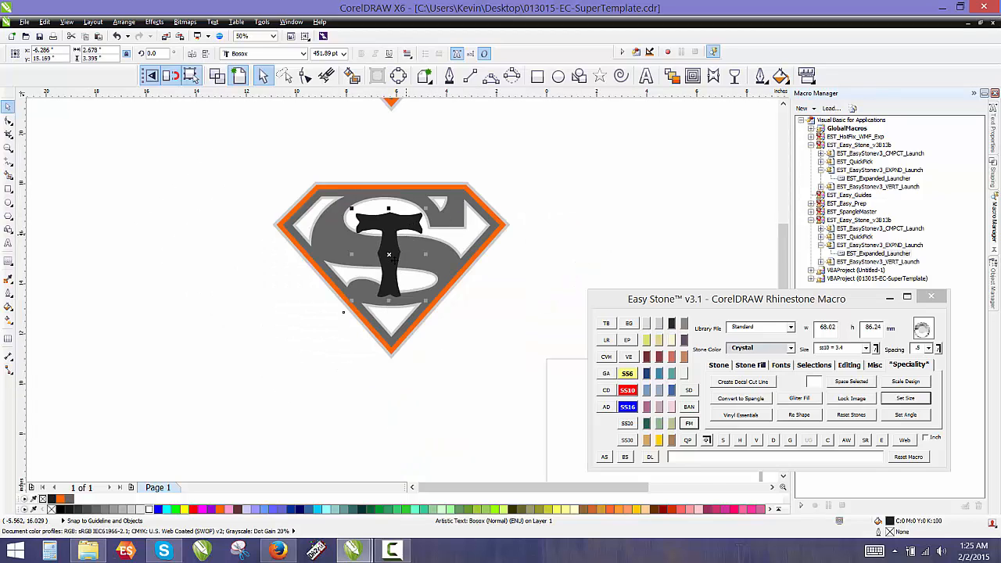
Center the T horizontally on the logo copy's light gray outline and deselect both
{"action": "scroll", "coordinate": [384, 344], "scroll_direction": "up", "scroll_amount": 1}
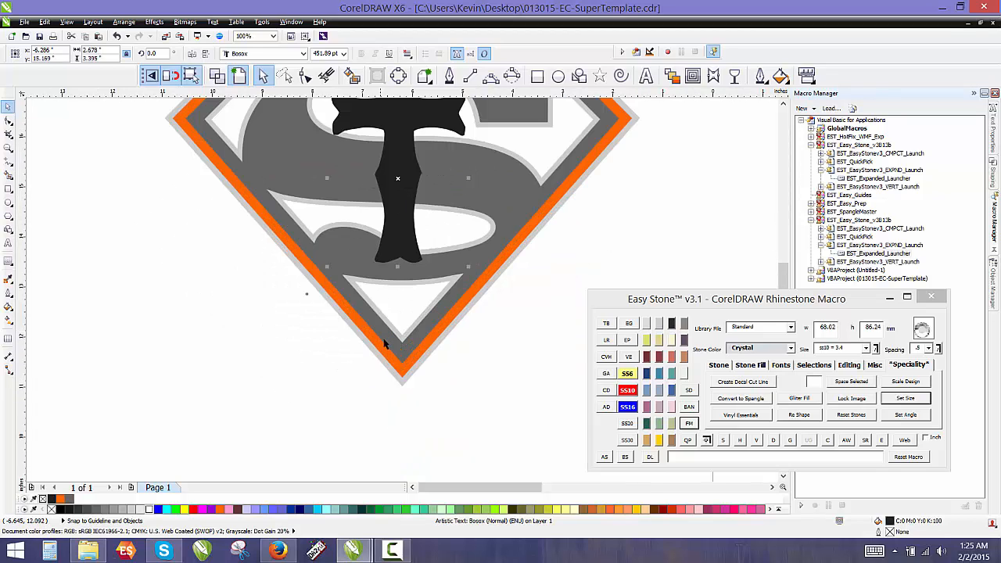
{"action": "left_click", "coordinate": [403, 386], "text": "shift"}
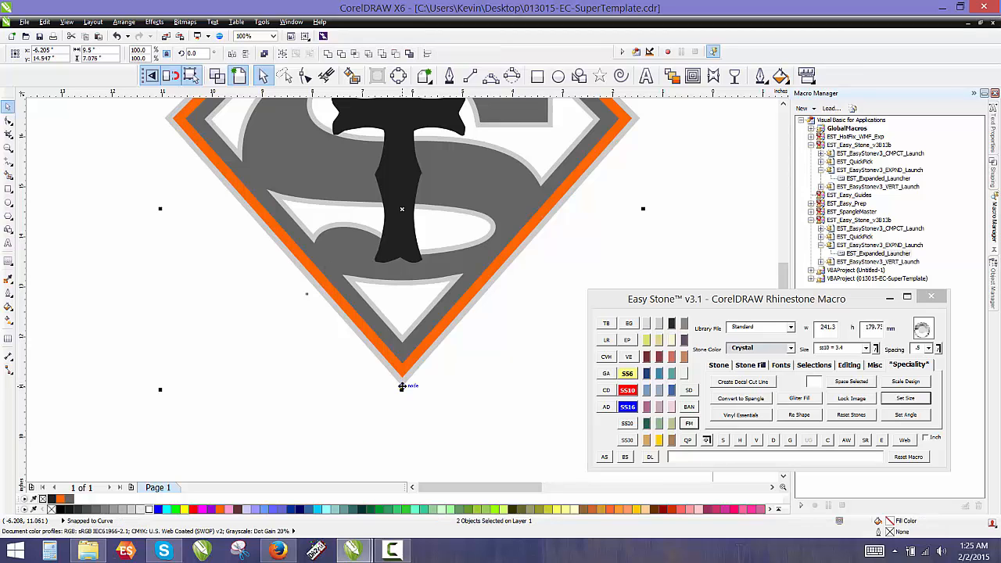
{"action": "scroll", "coordinate": [407, 422], "scroll_direction": "down", "scroll_amount": 1}
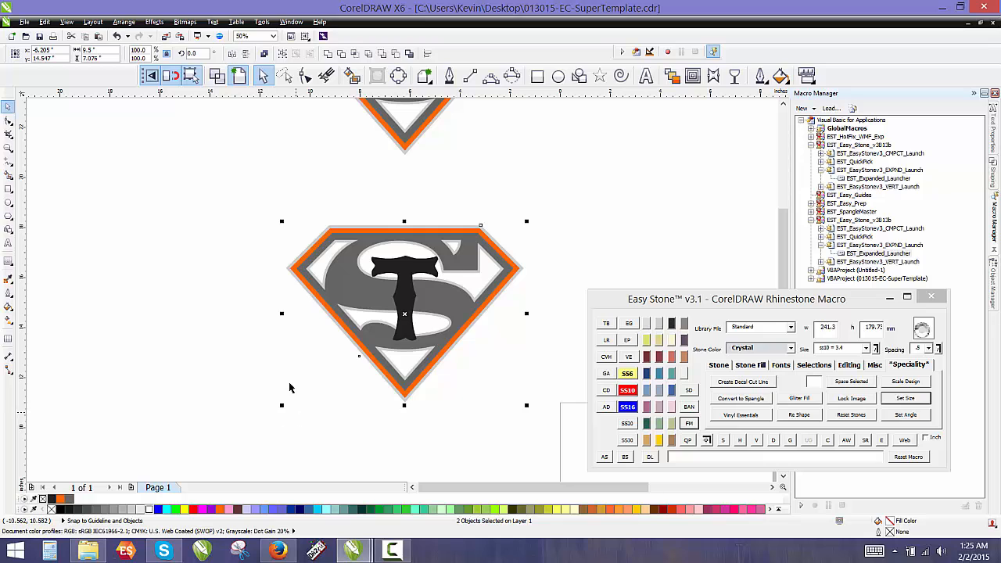
{"action": "left_click", "coordinate": [358, 417]}
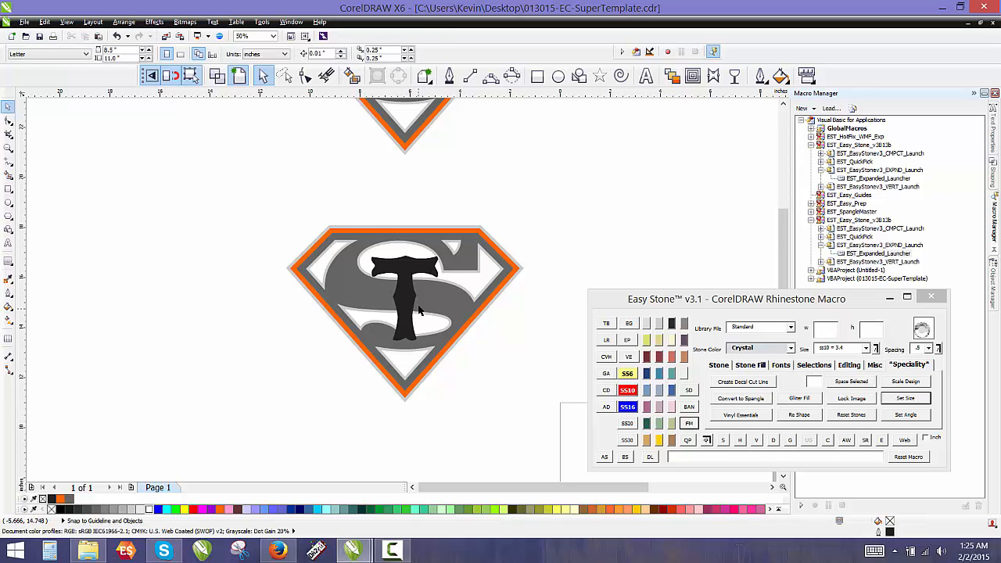
Create a boundary curve around the letter T, check it by moving it aside, and undo that move
{"action": "scroll", "coordinate": [421, 301], "scroll_direction": "up", "scroll_amount": 1}
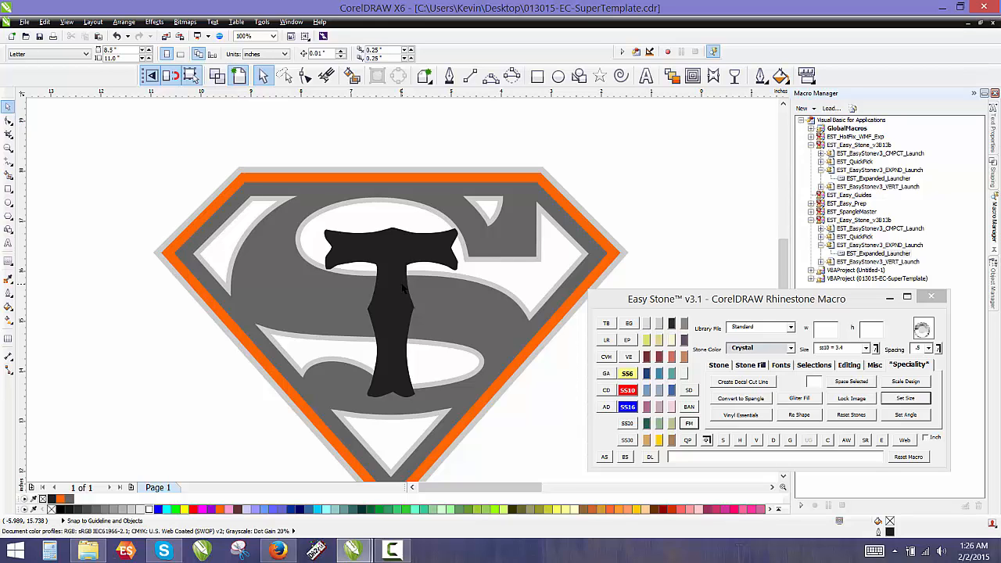
{"action": "left_click", "coordinate": [395, 252]}
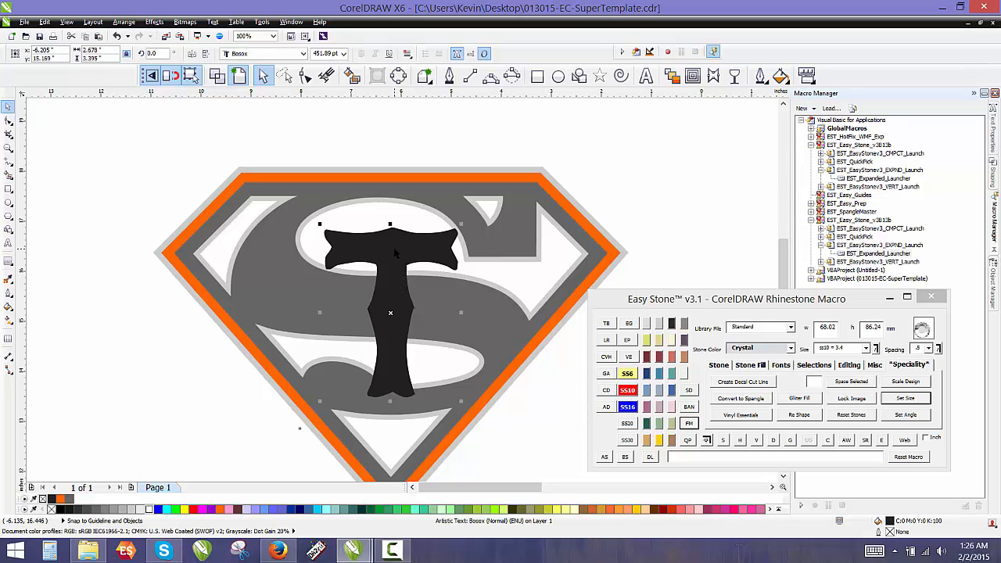
{"action": "left_click", "coordinate": [424, 76]}
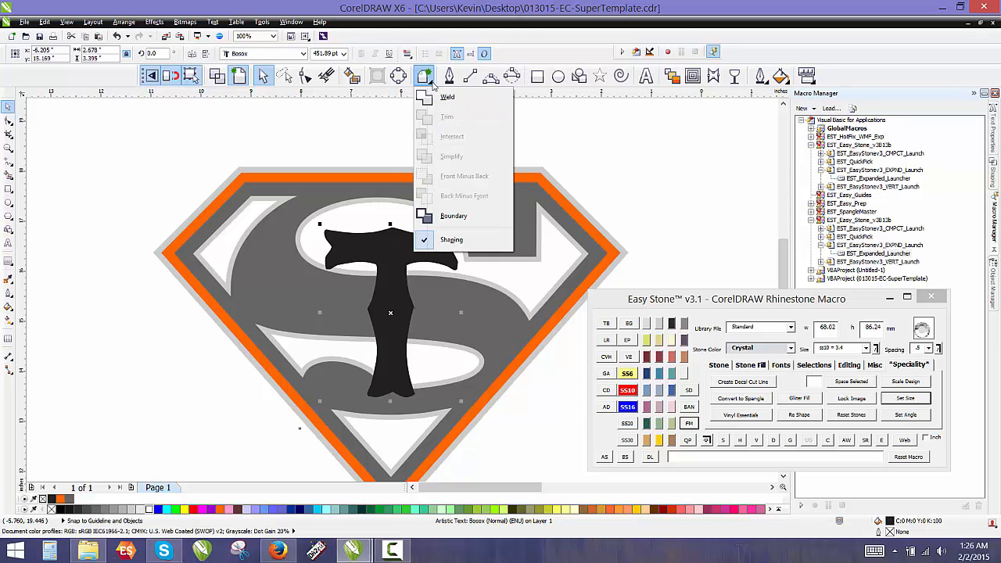
{"action": "left_click", "coordinate": [463, 220]}
{"action": "left_click_drag", "start_coordinate": [395, 253], "coordinate": [238, 280]}
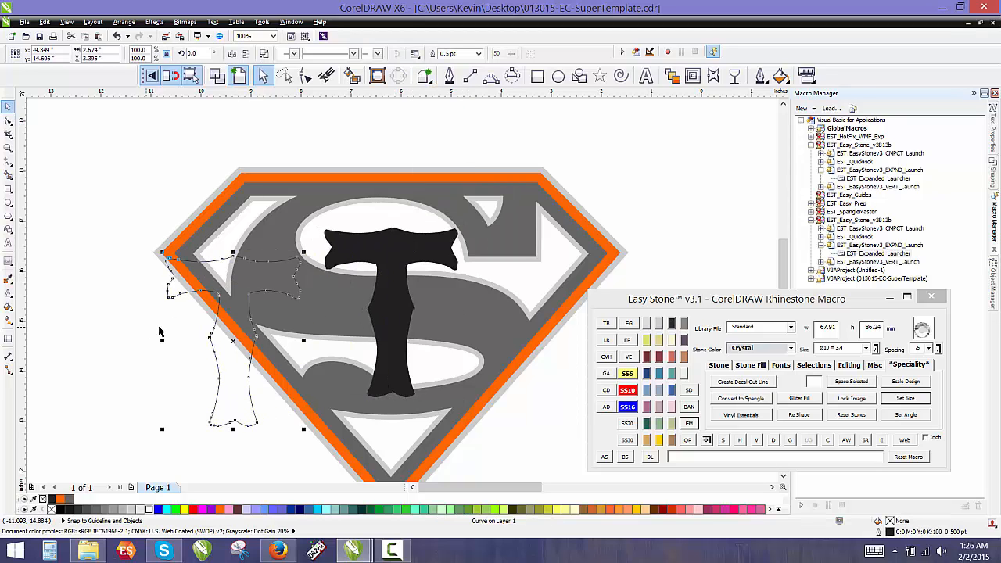
{"action": "key", "text": "ctrl+z"}
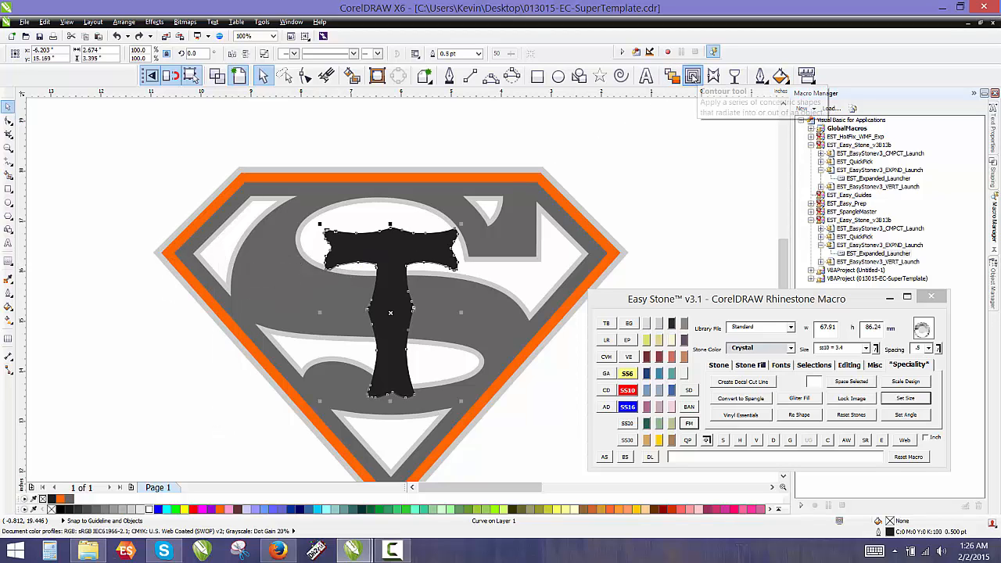
Apply a one-step outside contour with a 0.091 inch offset to the boundary curve of the T
{"action": "left_click", "coordinate": [692, 76]}
{"action": "scroll", "coordinate": [463, 240], "scroll_direction": "up", "scroll_amount": 2}
{"action": "left_click_drag", "start_coordinate": [453, 240], "coordinate": [475, 191]}
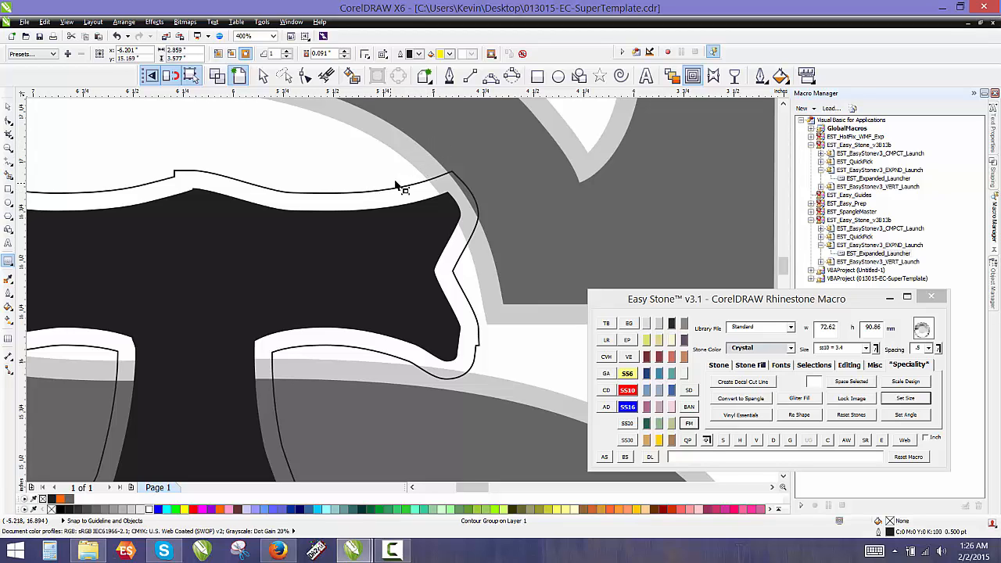
Break the contour group around the T apart into separate curves and deselect them
{"action": "scroll", "coordinate": [397, 186], "scroll_direction": "down", "scroll_amount": 1}
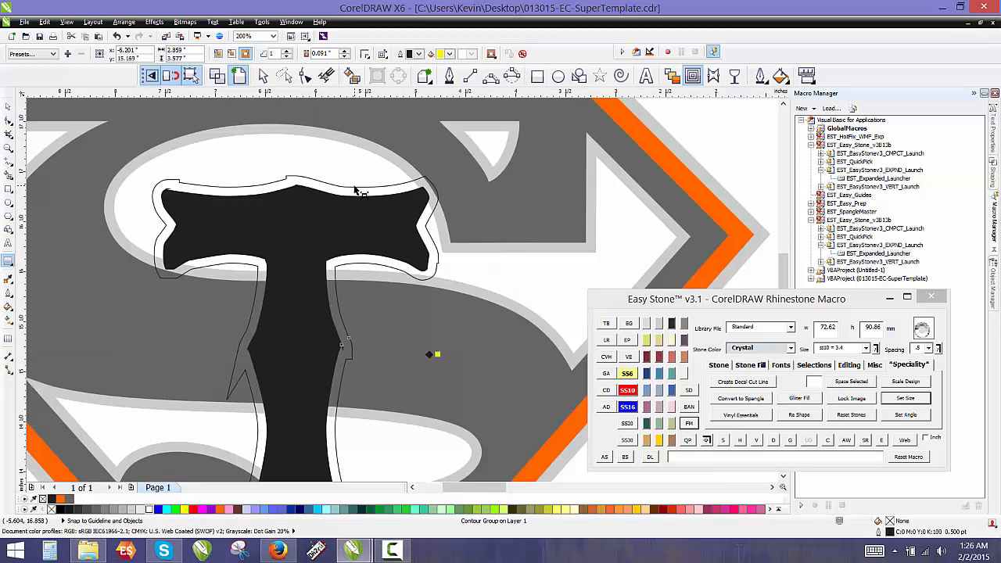
{"action": "right_click", "coordinate": [354, 187]}
{"action": "left_click", "coordinate": [318, 183]}
{"action": "key", "text": "space"}
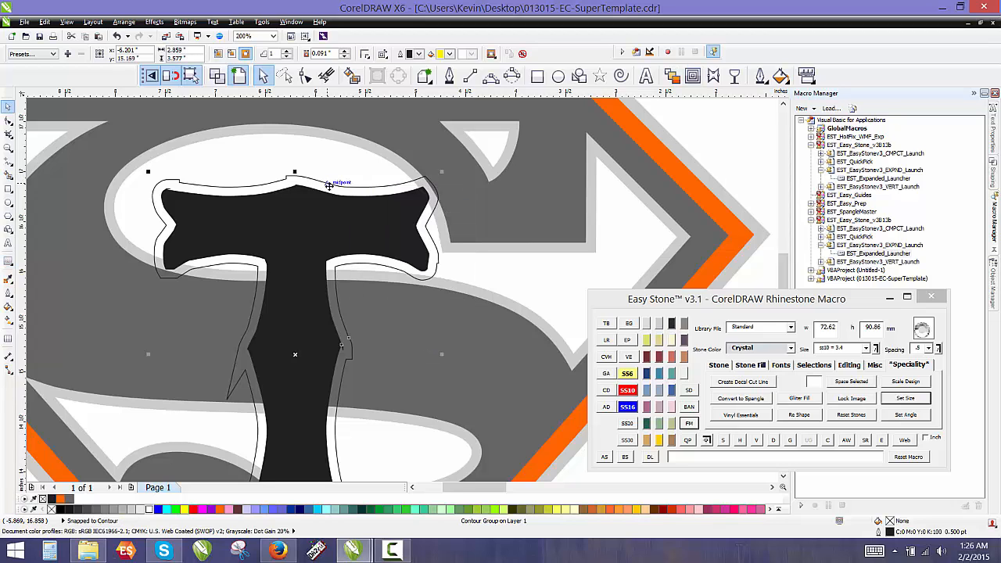
{"action": "right_click", "coordinate": [329, 186]}
{"action": "left_click", "coordinate": [379, 202]}
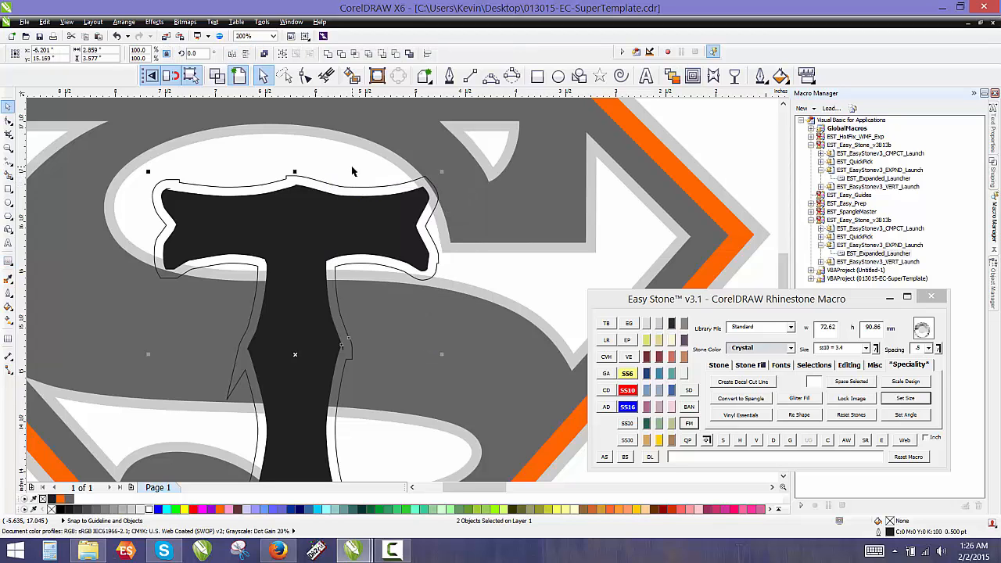
{"action": "key", "text": "Escape"}
{"action": "scroll", "coordinate": [375, 232], "scroll_direction": "down", "scroll_amount": 3}
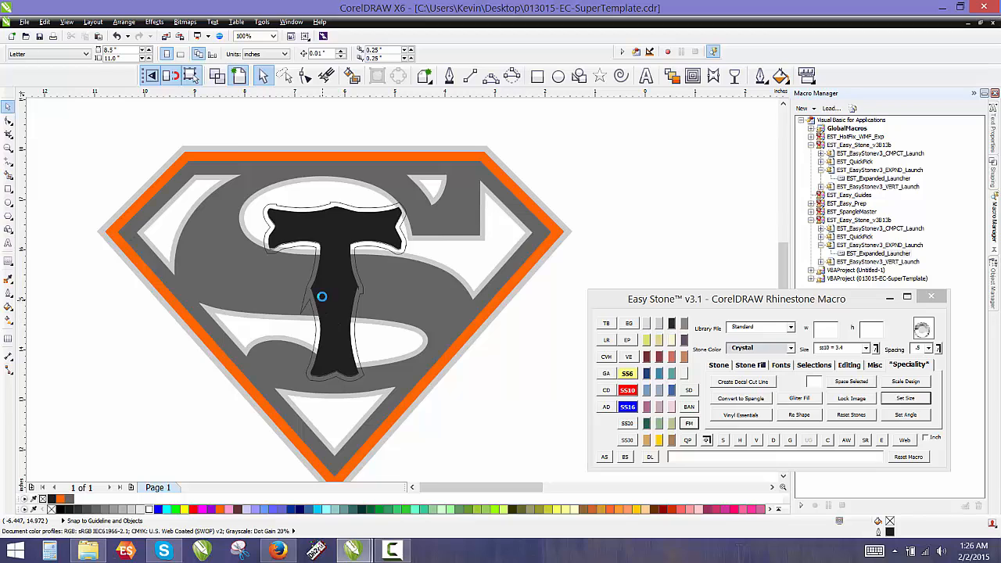
Delete the contour curve's stray nodes that form the spike and the bump on either side of the T's stem
{"action": "scroll", "coordinate": [322, 296], "scroll_direction": "up", "scroll_amount": 3}
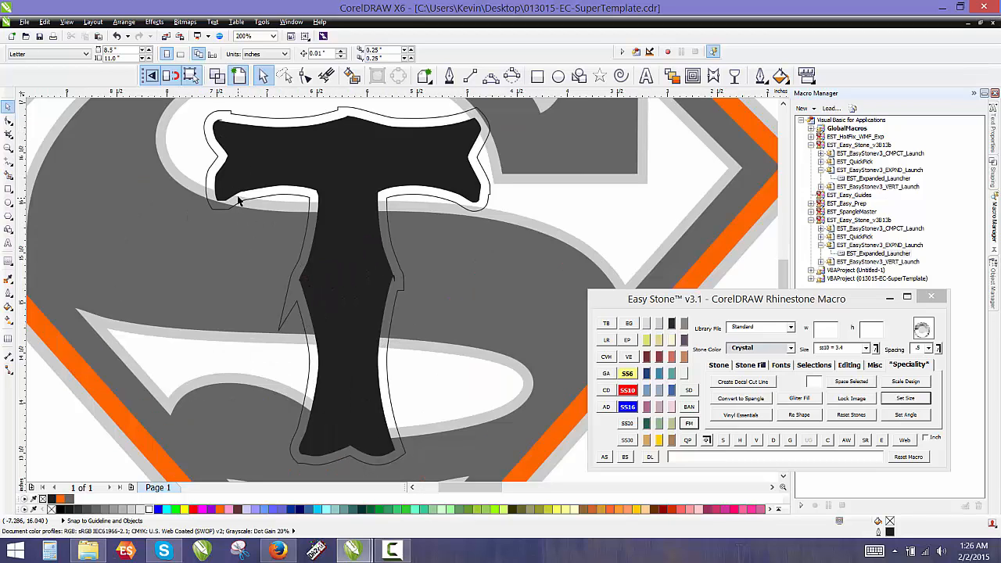
{"action": "left_click", "coordinate": [279, 335]}
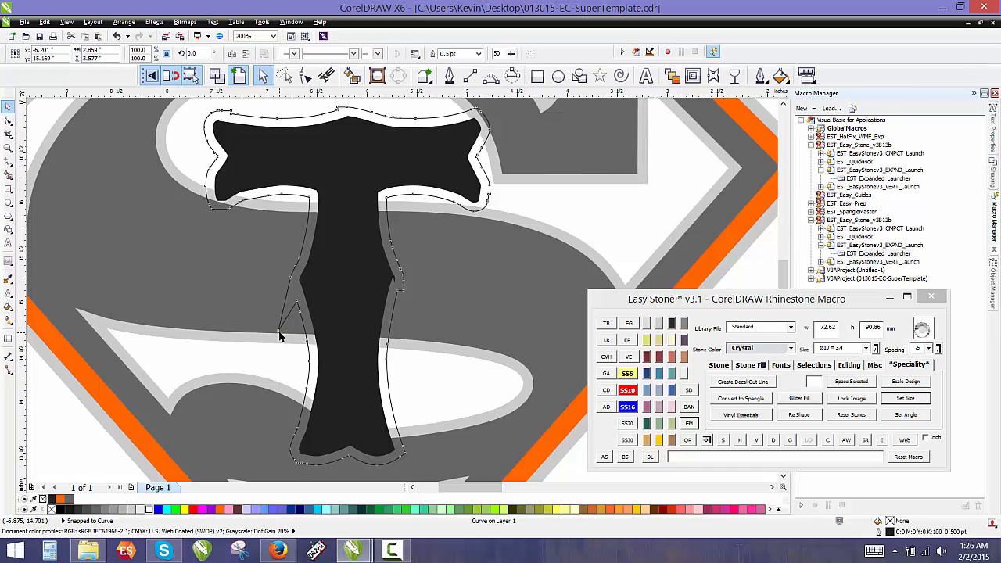
{"action": "key", "text": "F10"}
{"action": "double_click", "coordinate": [280, 332]}
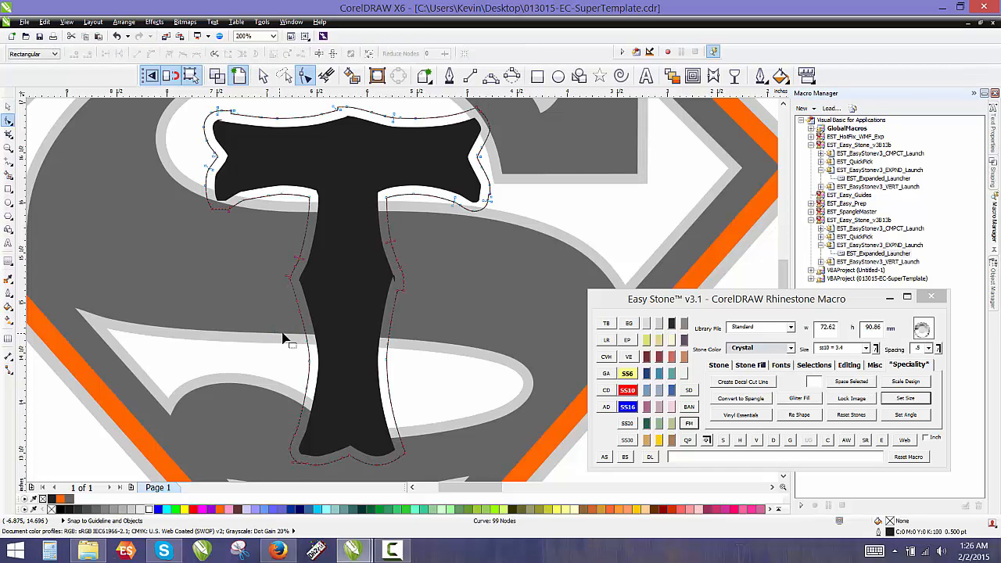
{"action": "double_click", "coordinate": [405, 288]}
Delete the two stray step nodes along the contour's top edge above the T's crossbar, and deselect the curve
{"action": "scroll", "coordinate": [439, 320], "scroll_direction": "down", "scroll_amount": 1}
{"action": "scroll", "coordinate": [335, 211], "scroll_direction": "up", "scroll_amount": 2}
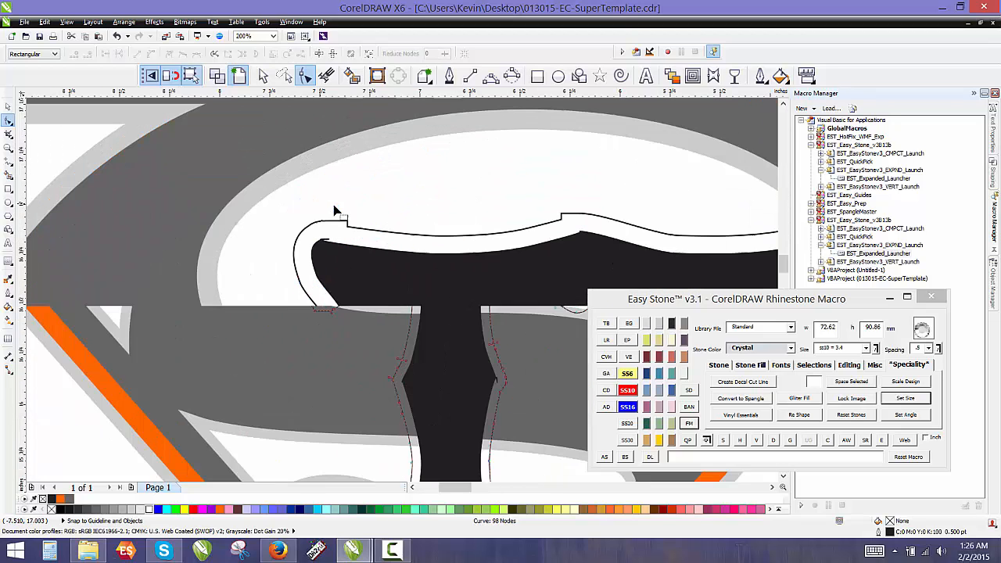
{"action": "double_click", "coordinate": [348, 222]}
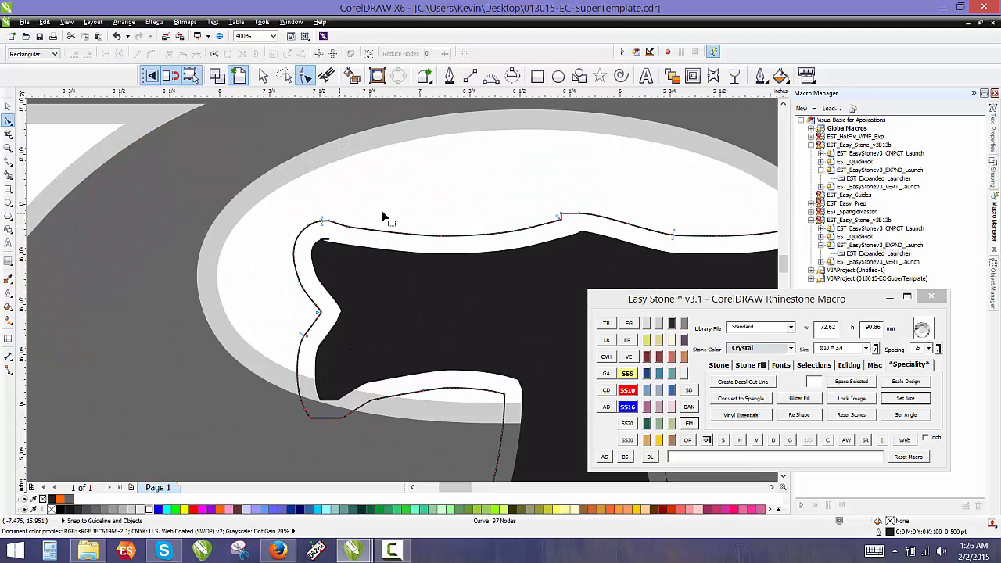
{"action": "double_click", "coordinate": [561, 217]}
{"action": "scroll", "coordinate": [386, 206], "scroll_direction": "down", "scroll_amount": 1}
{"action": "scroll", "coordinate": [357, 226], "scroll_direction": "down", "scroll_amount": 1}
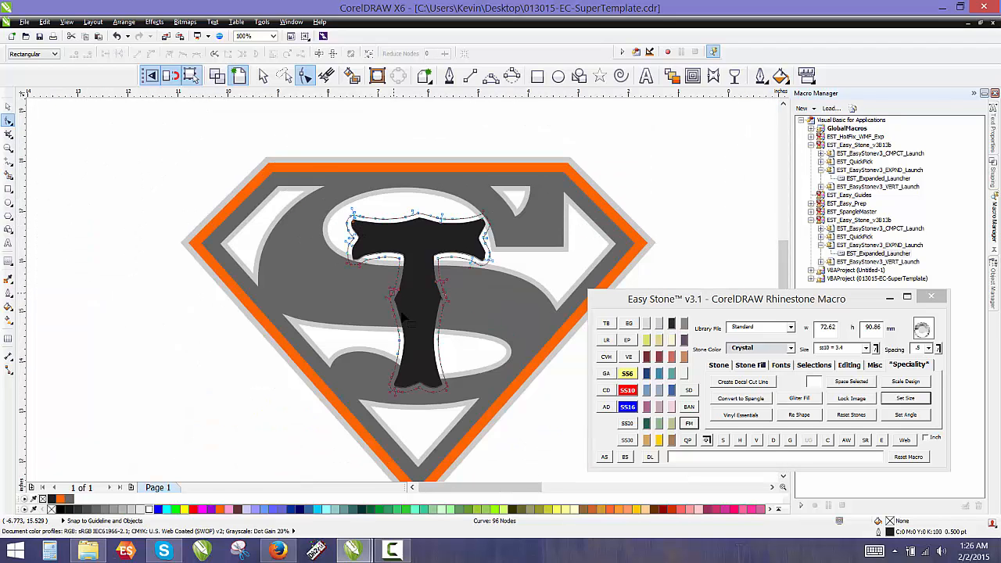
{"action": "scroll", "coordinate": [450, 327], "scroll_direction": "up", "scroll_amount": 1}
{"action": "key", "text": "space"}
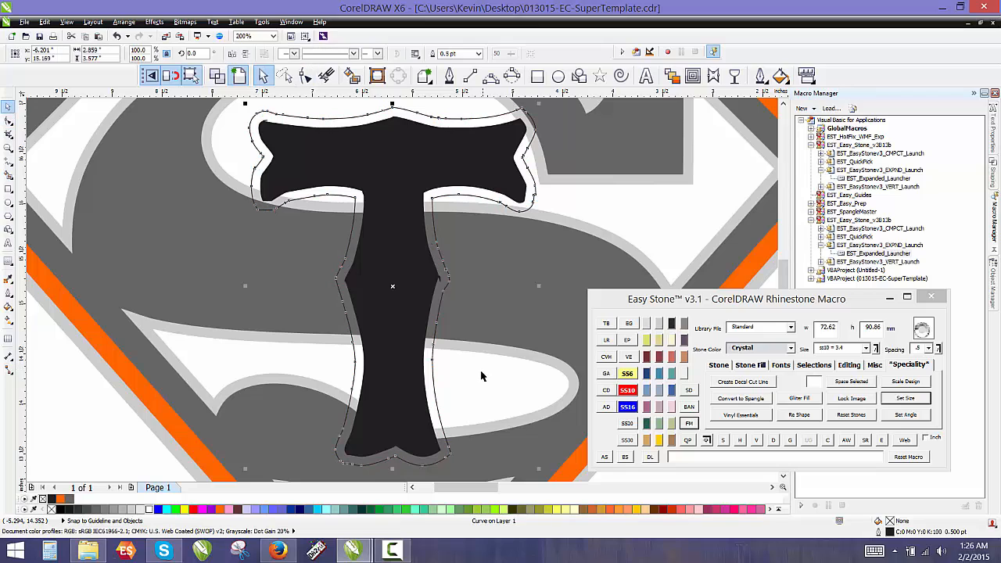
{"action": "key", "text": "Escape"}
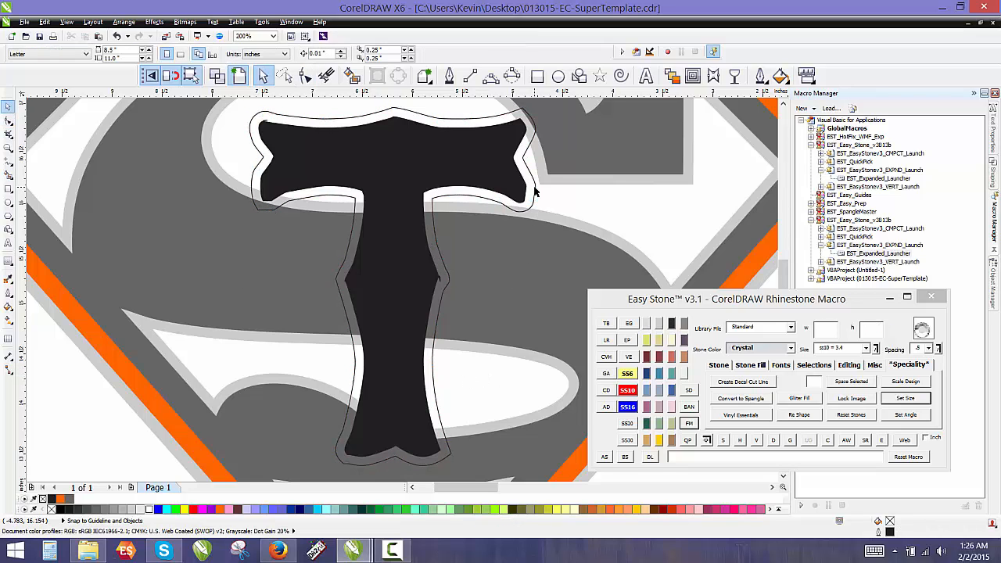
Trim the dark gray S shape with the contour curve around the T and deselect everything
{"action": "left_click", "coordinate": [535, 191]}
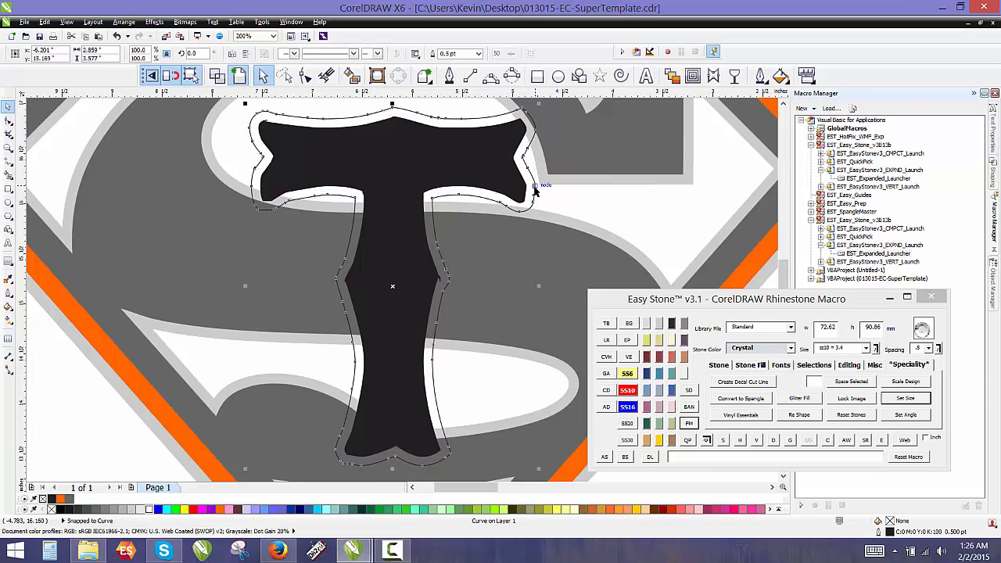
{"action": "left_click", "coordinate": [568, 252], "text": "shift"}
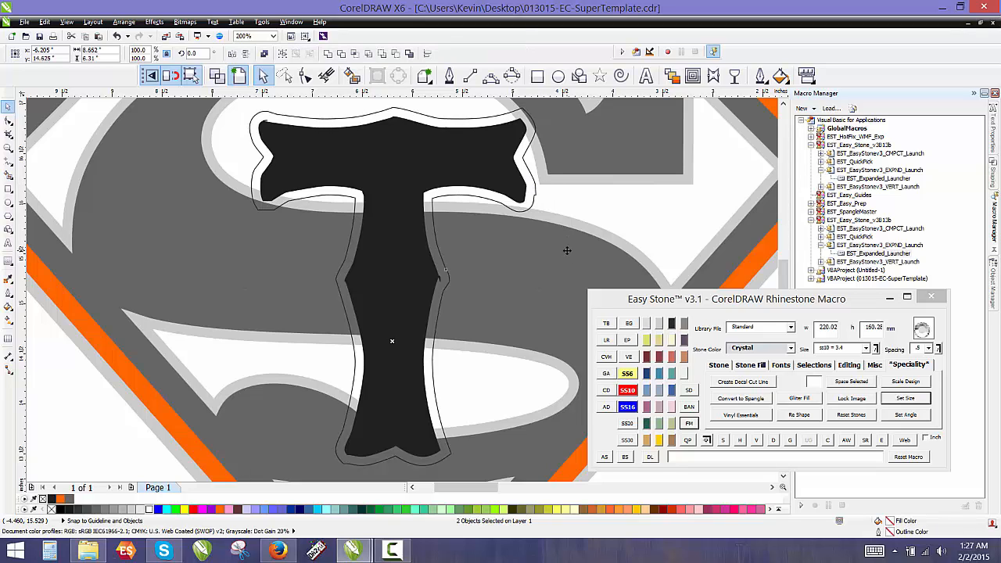
{"action": "left_click", "coordinate": [342, 53]}
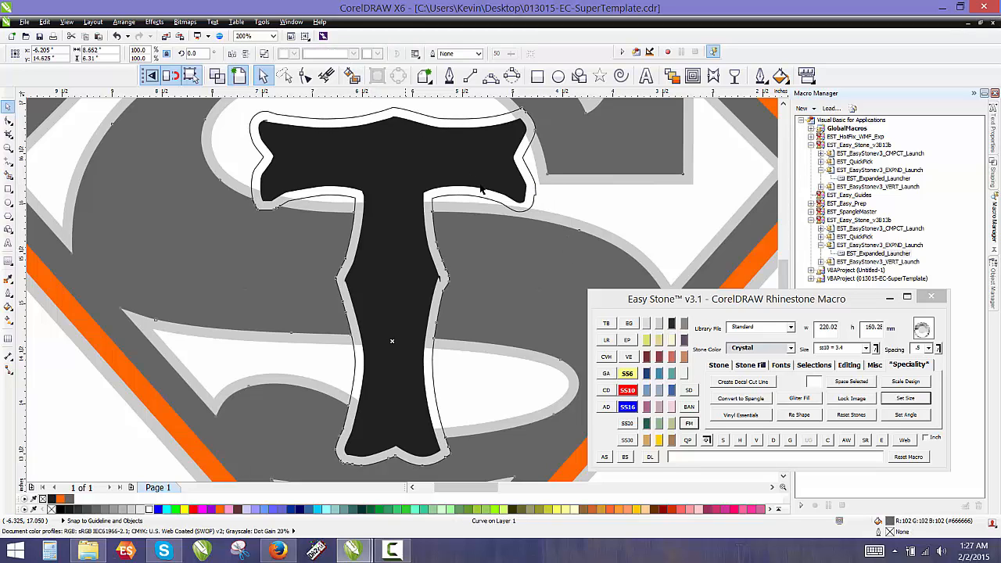
{"action": "key", "text": "Escape"}
Weld the contour curve around the T to the light gray base shape and deselect the result
{"action": "left_click", "coordinate": [535, 197]}
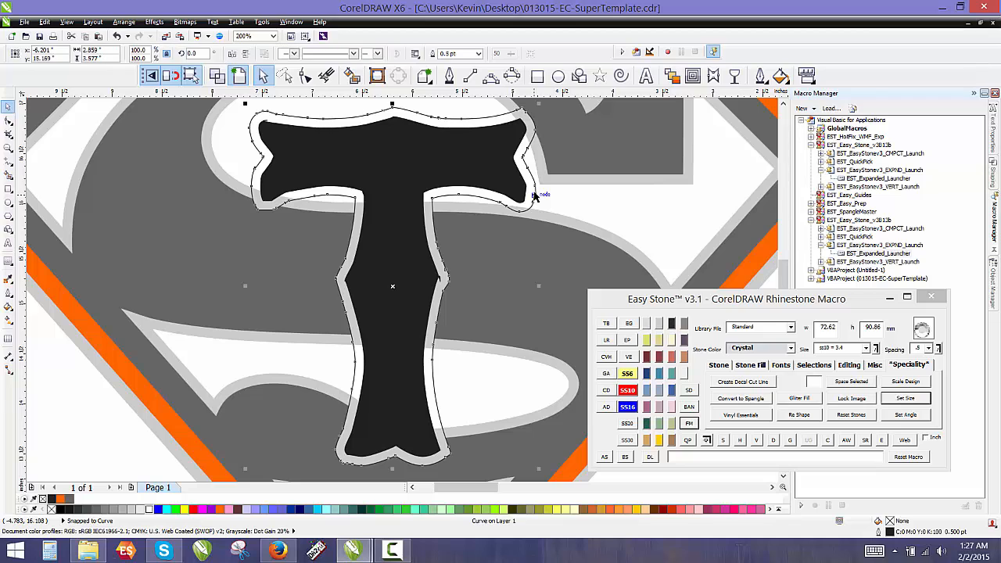
{"action": "left_click", "coordinate": [571, 183], "text": "shift"}
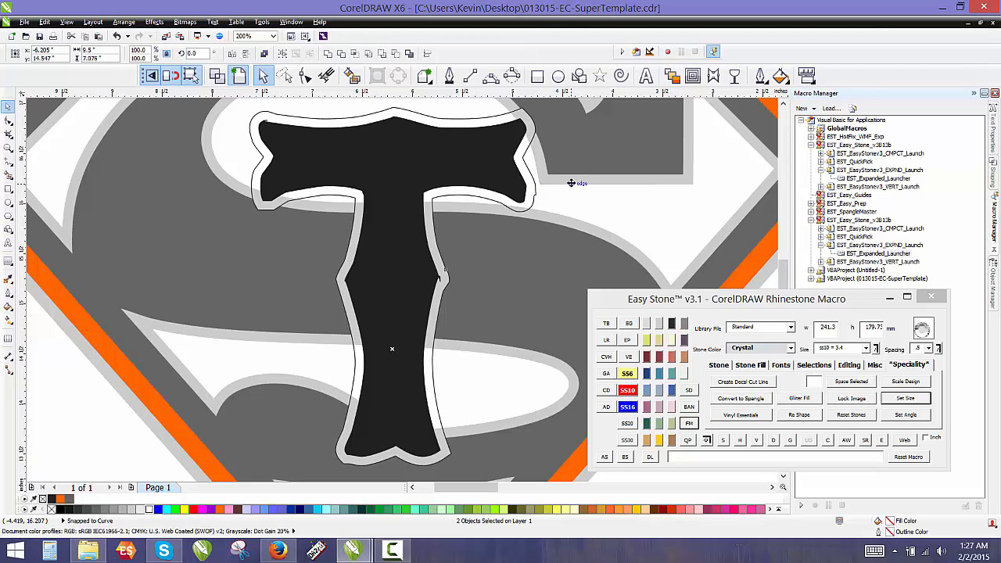
{"action": "left_click", "coordinate": [328, 53]}
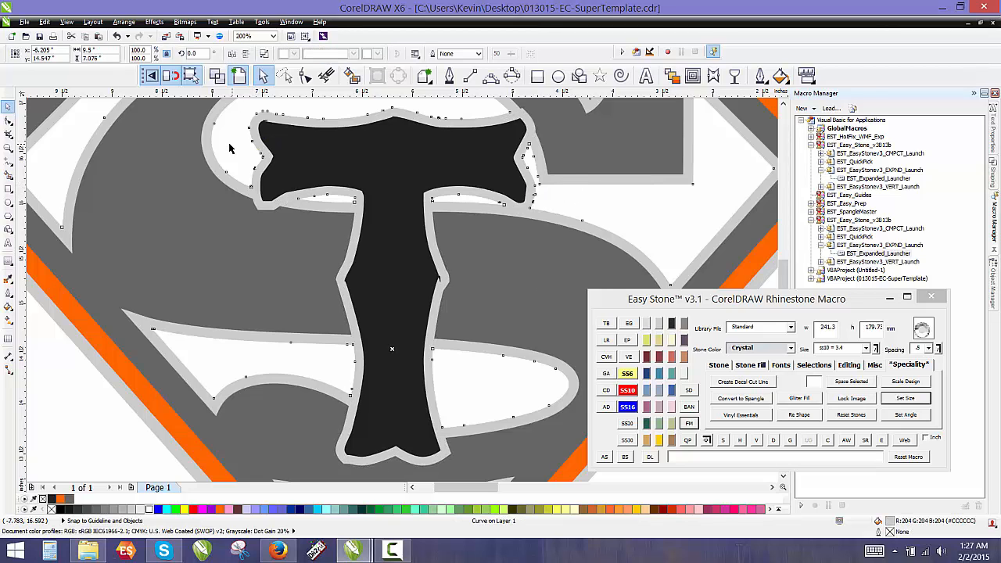
{"action": "key", "text": "Escape"}
{"action": "scroll", "coordinate": [297, 227], "scroll_direction": "down", "scroll_amount": 1}
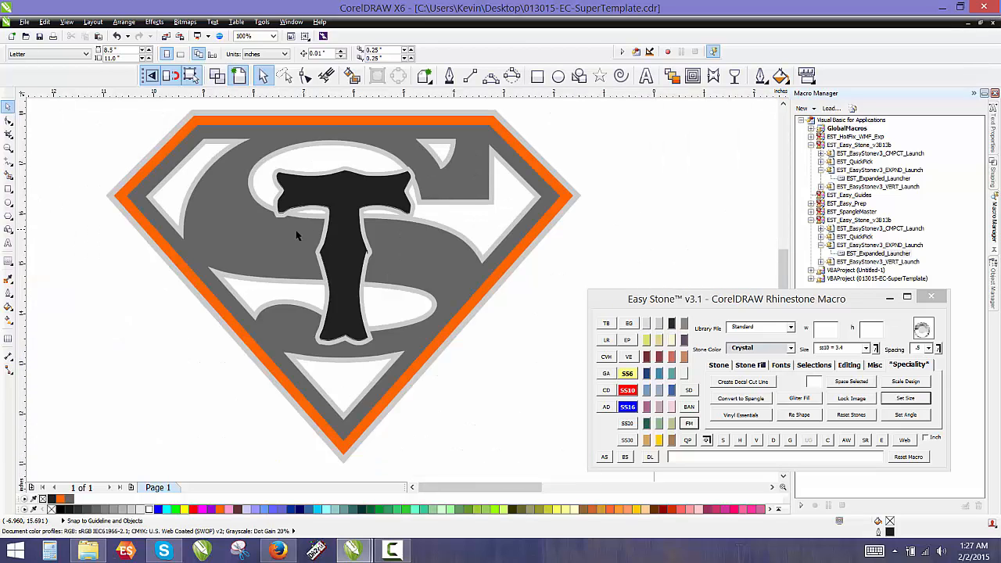
Fill the curve lying on top of the T with the pink shade #FF5BAD and deselect it
{"action": "left_click", "coordinate": [339, 266]}
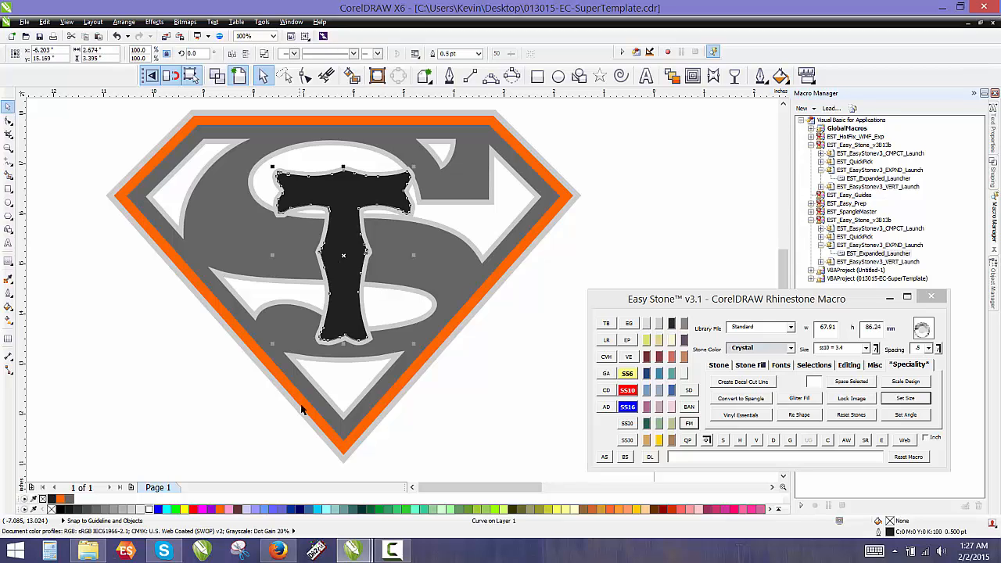
{"action": "left_click", "coordinate": [227, 514]}
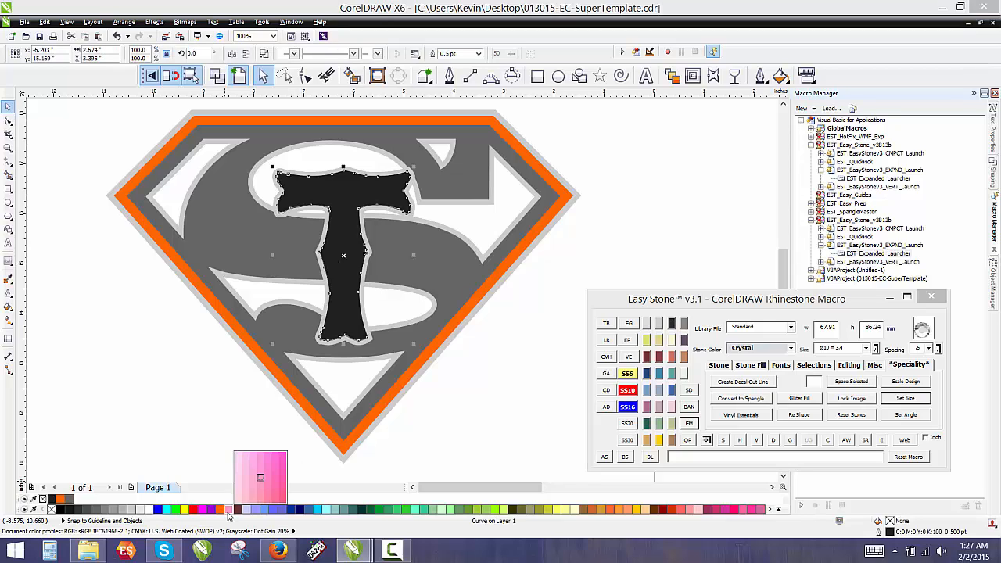
{"action": "left_click", "coordinate": [268, 473]}
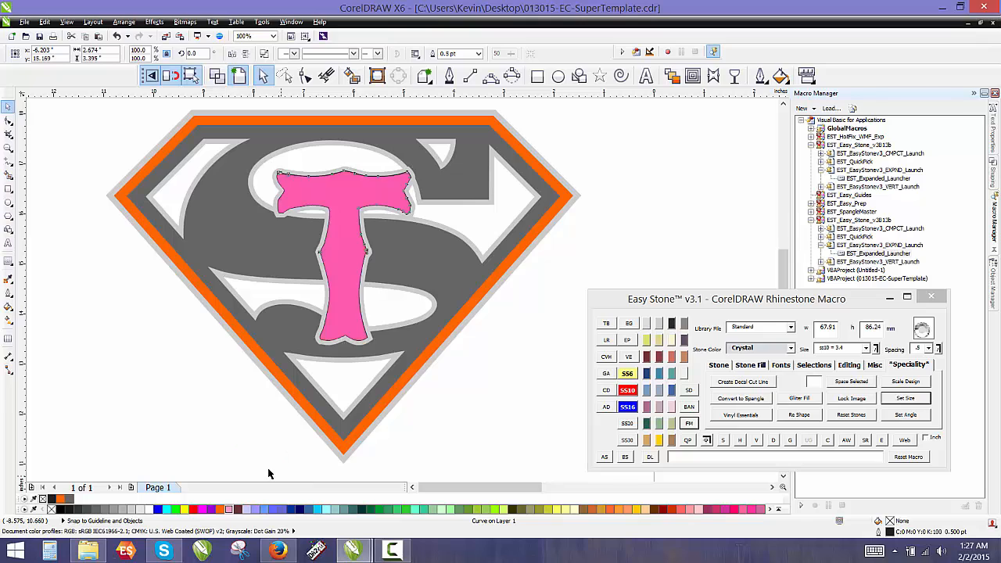
{"action": "left_click", "coordinate": [211, 407]}
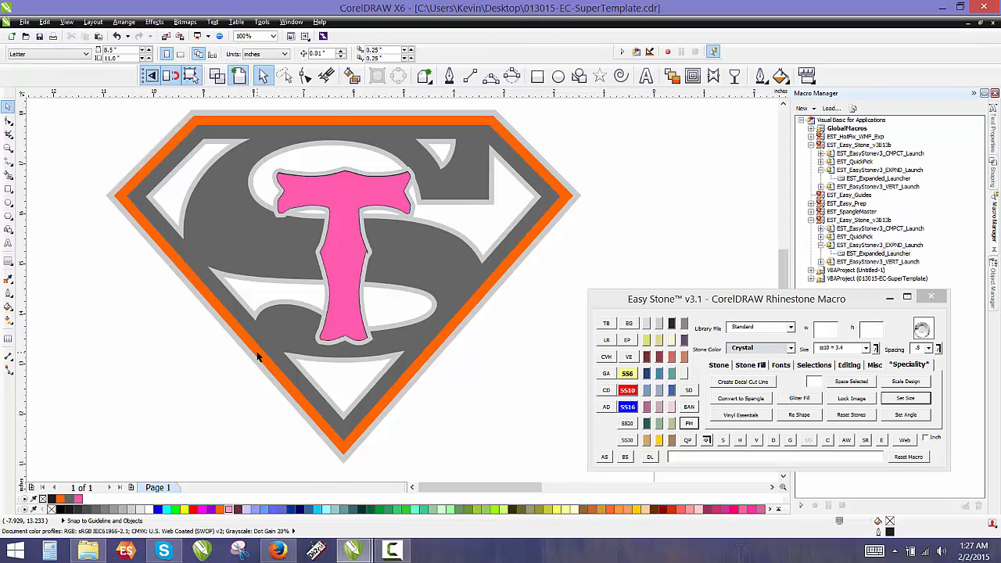
Fill the orange diamond border with the same pink and the light gray base layer with white
{"action": "left_click", "coordinate": [257, 353]}
{"action": "right_click", "coordinate": [78, 499]}
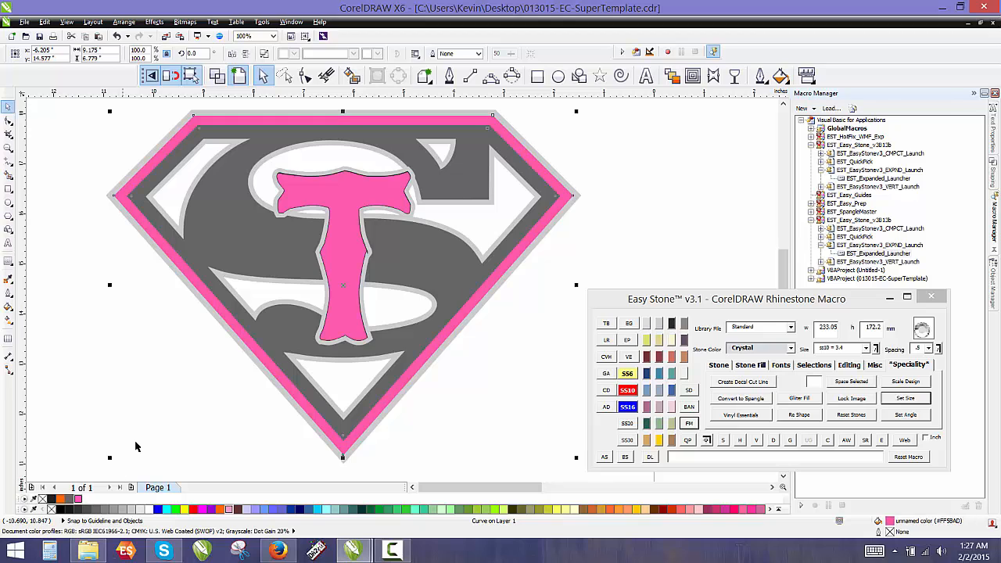
{"action": "left_click", "coordinate": [166, 392]}
{"action": "left_click", "coordinate": [249, 352]}
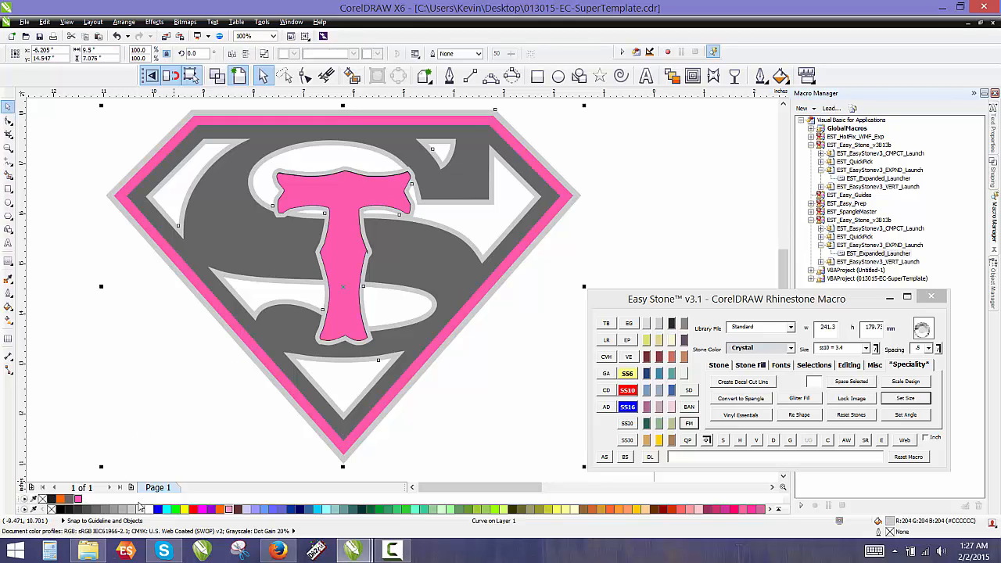
{"action": "left_click", "coordinate": [150, 510]}
{"action": "left_click", "coordinate": [190, 405]}
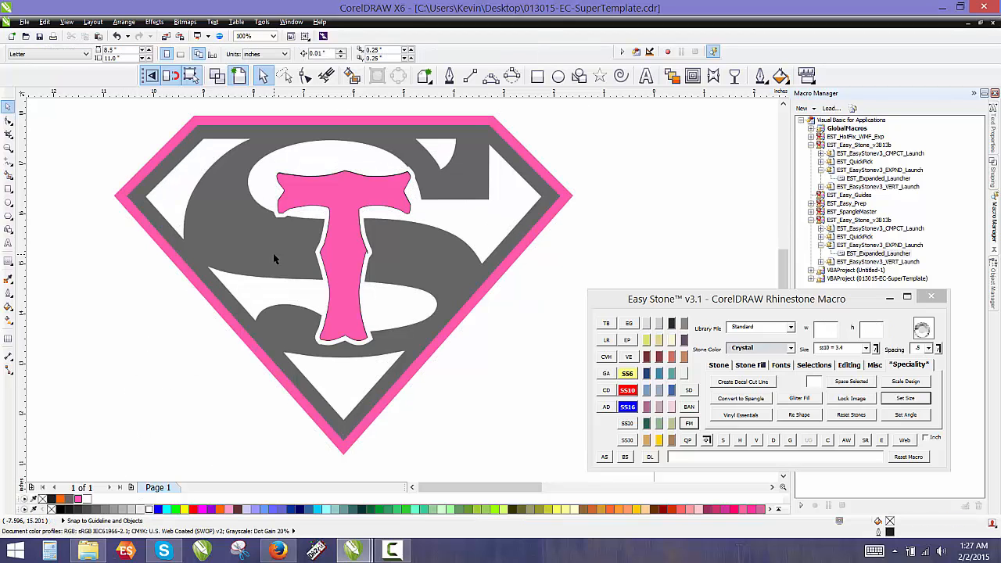
Move the duplicate pink T curve aside from the black T text and delete it
{"action": "left_click", "coordinate": [333, 203]}
{"action": "left_click_drag", "start_coordinate": [332, 203], "coordinate": [187, 231]}
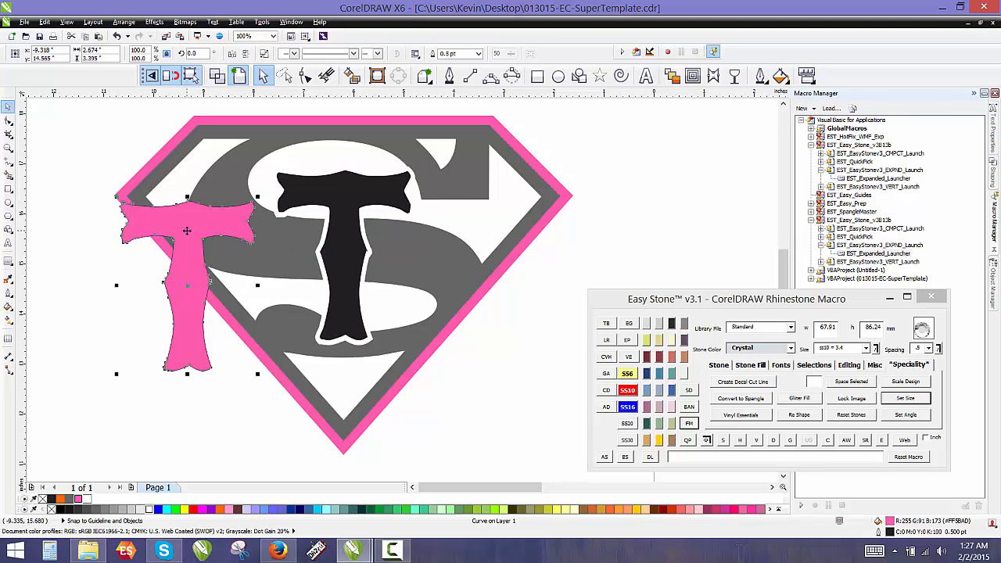
{"action": "key", "text": "ctrl+z"}
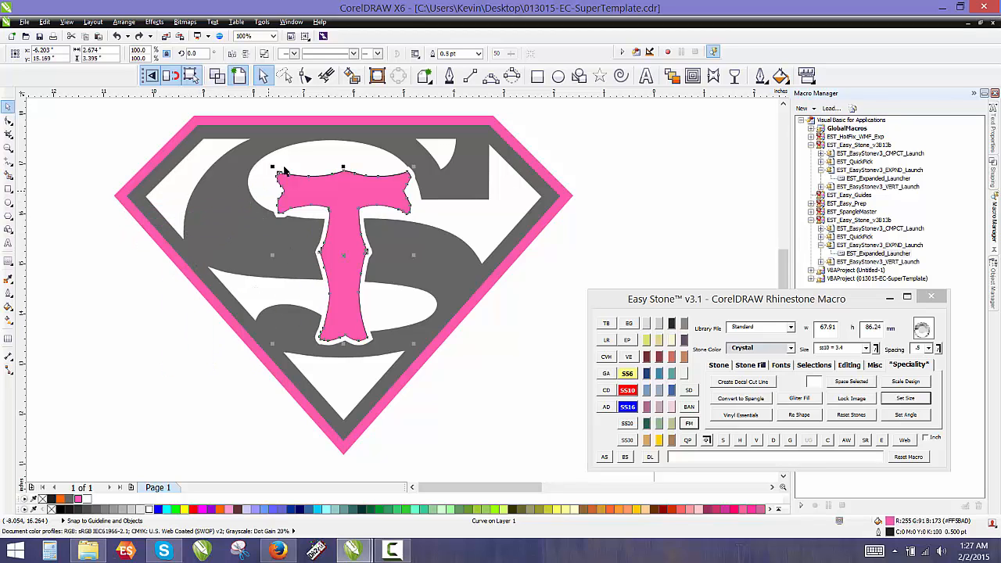
{"action": "key", "text": "ctrl+shift+z"}
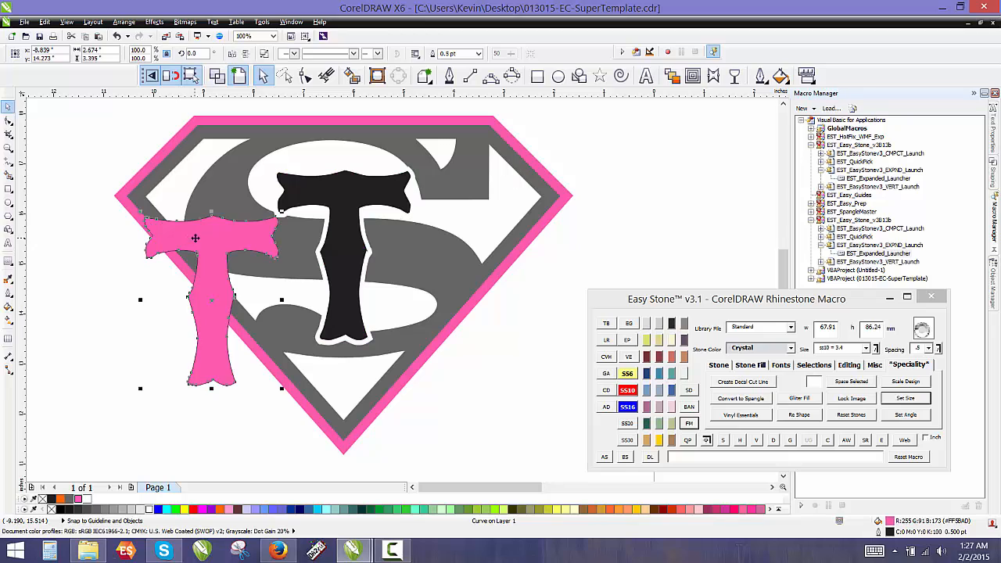
{"action": "key", "text": "Delete"}
Fill the black Bosox T text with the pink used for the diamond border and deselect it
{"action": "left_click", "coordinate": [354, 200]}
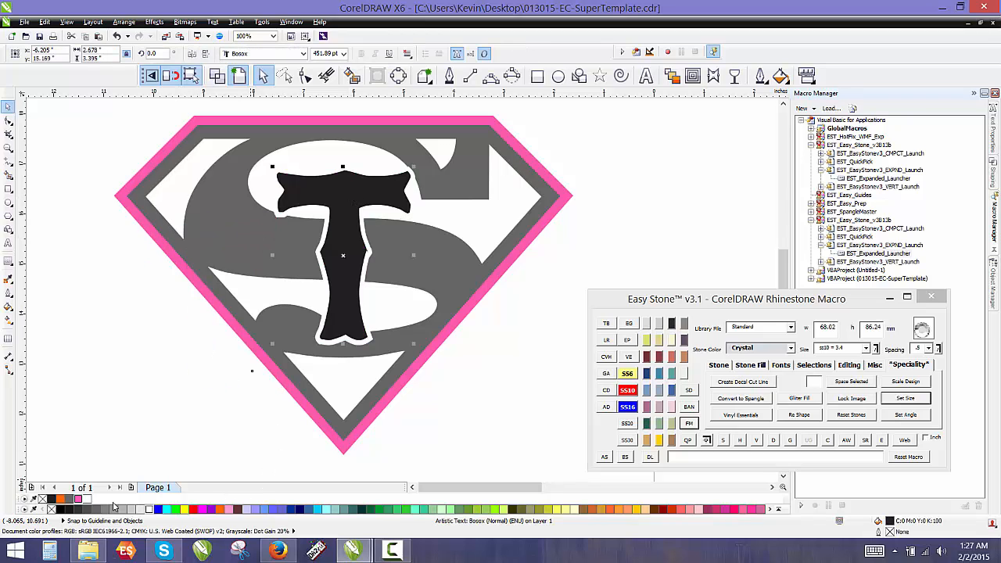
{"action": "left_click", "coordinate": [78, 499]}
{"action": "left_click", "coordinate": [119, 399]}
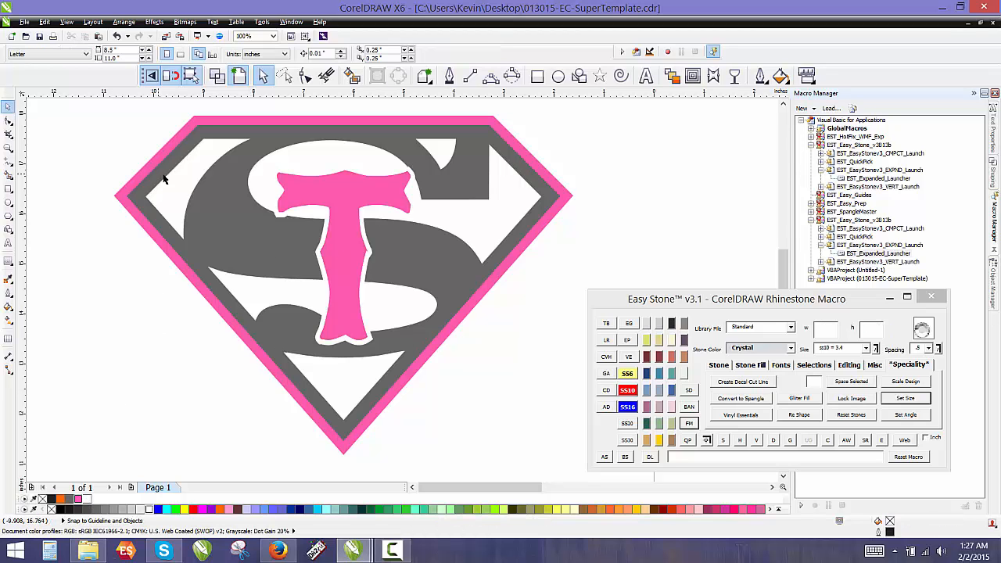
Add a weed box around all the layers of the pink T logo
{"action": "scroll", "coordinate": [227, 235], "scroll_direction": "down", "scroll_amount": 2}
{"action": "left_click_drag", "start_coordinate": [129, 147], "coordinate": [444, 377]}
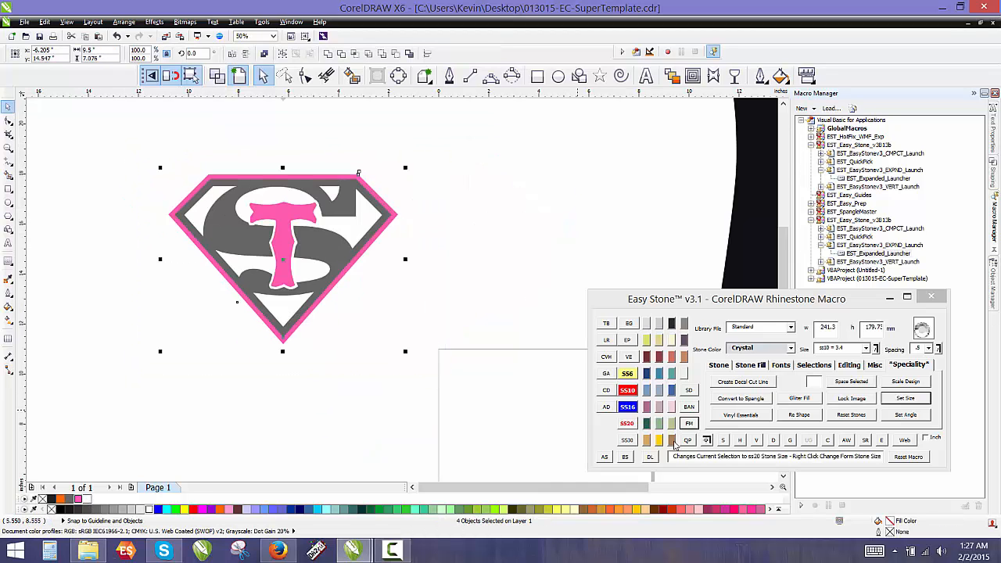
{"action": "left_click", "coordinate": [845, 440]}
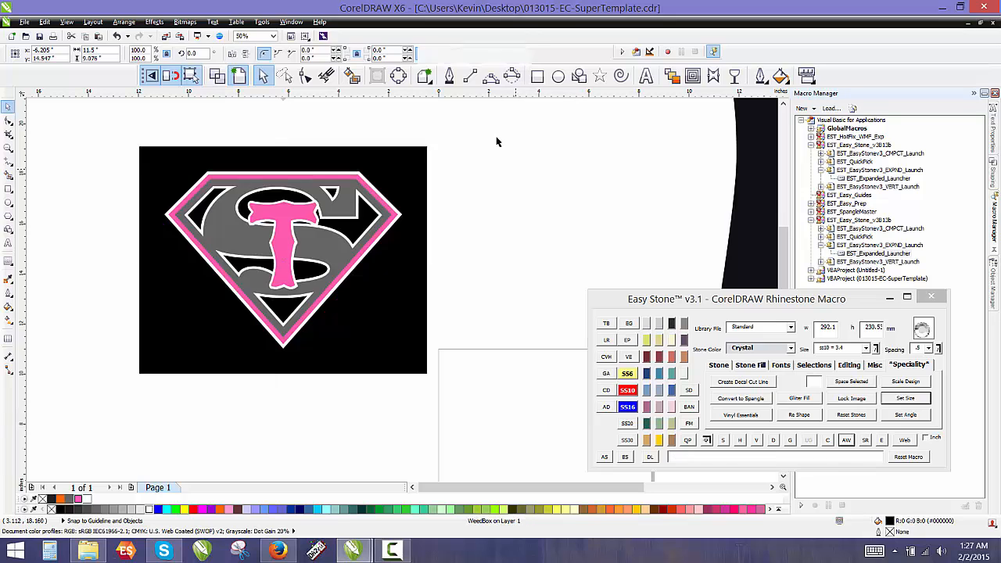
Place a copy of the logo and its weed box beside the original, about 13 inches to its left, and deselect it
{"action": "left_click_drag", "start_coordinate": [499, 117], "coordinate": [102, 403]}
{"action": "scroll", "coordinate": [539, 238], "scroll_direction": "down", "scroll_amount": 1}
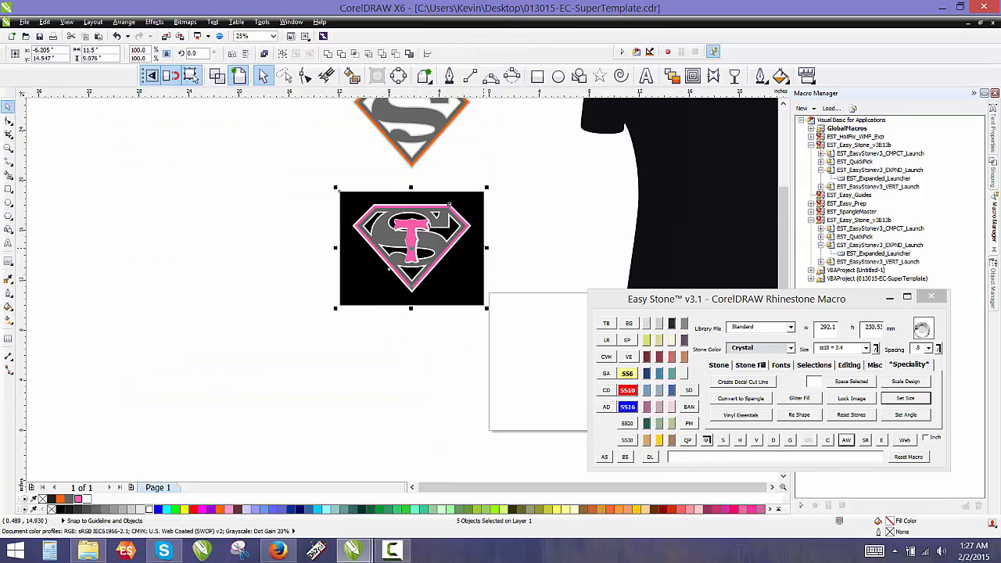
{"action": "scroll", "coordinate": [407, 239], "scroll_direction": "up", "scroll_amount": 1}
{"action": "left_click_drag", "start_coordinate": [541, 178], "coordinate": [215, 179]}
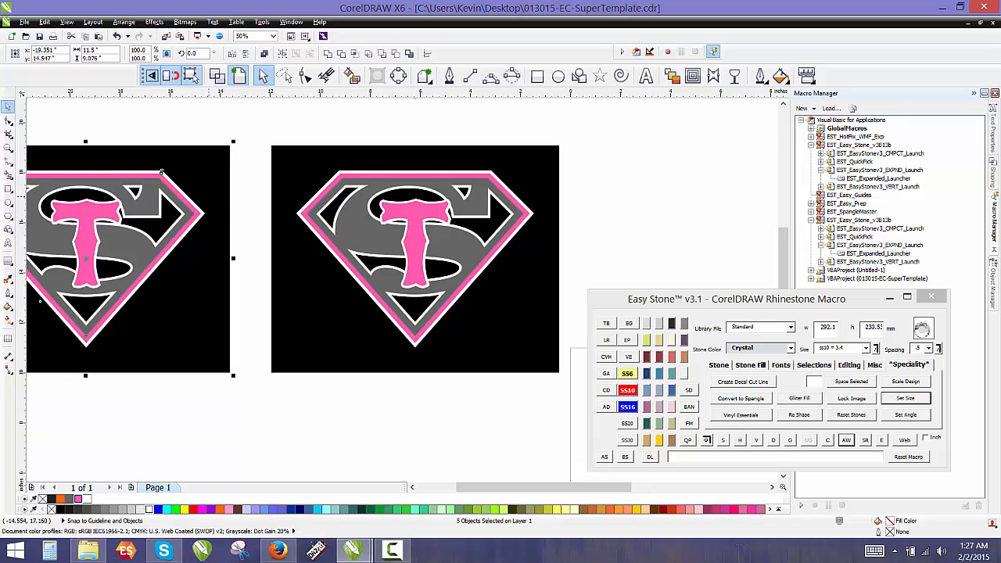
{"action": "left_click", "coordinate": [256, 162]}
Create a quick proof from the original logo and its weed box, including the text shape, and deselect it
{"action": "left_click_drag", "start_coordinate": [244, 134], "coordinate": [573, 396]}
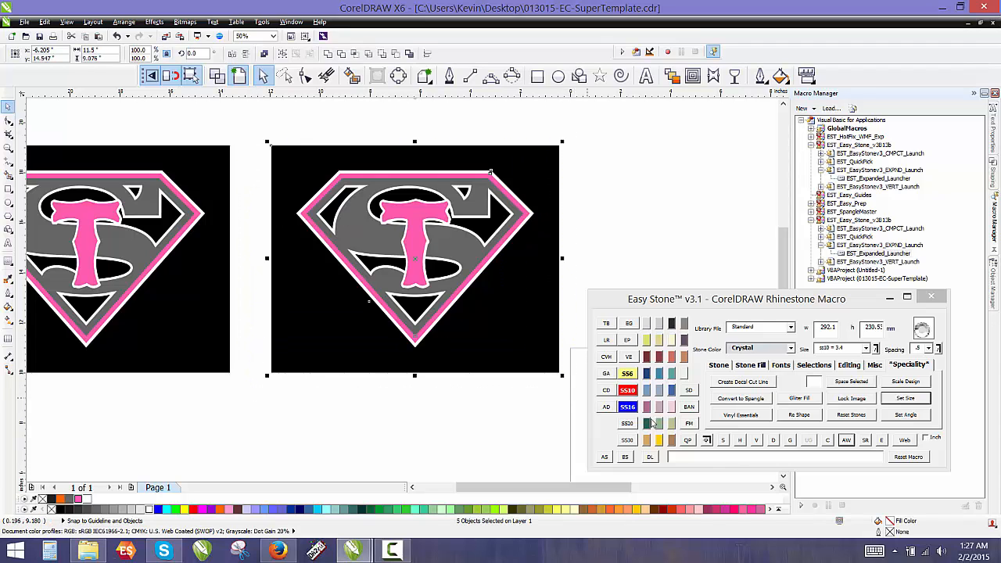
{"action": "left_click", "coordinate": [695, 442]}
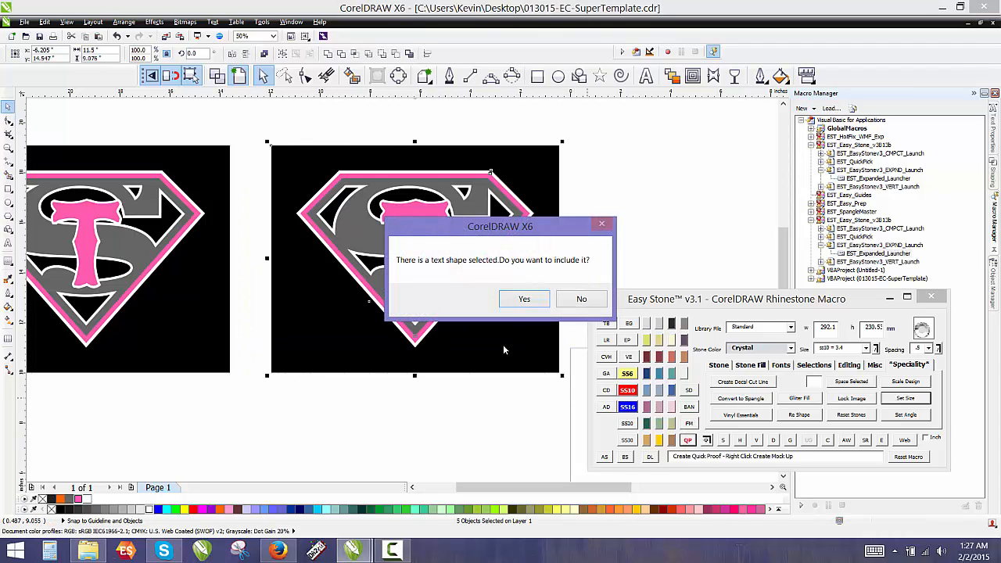
{"action": "left_click", "coordinate": [523, 299]}
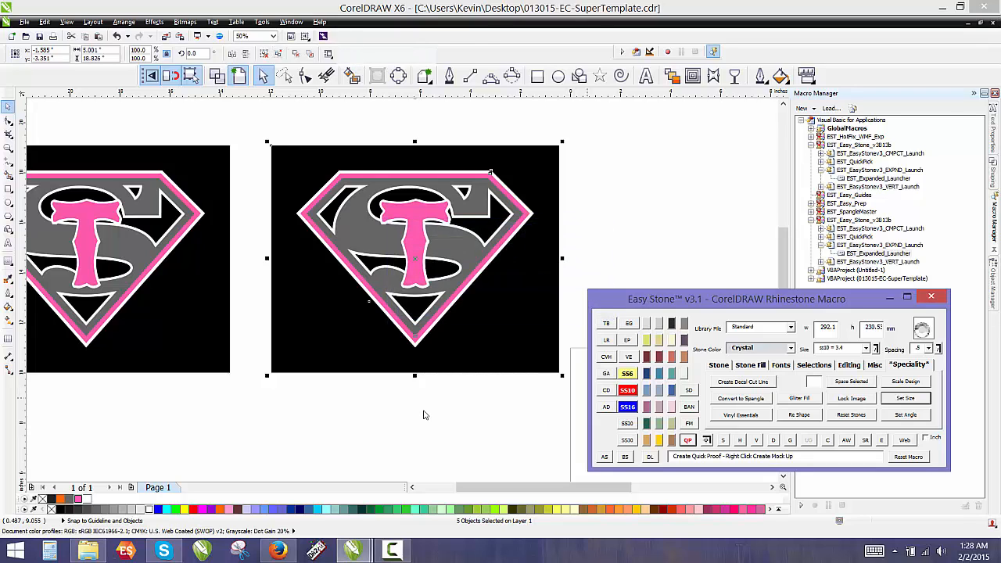
{"action": "left_click", "coordinate": [423, 414]}
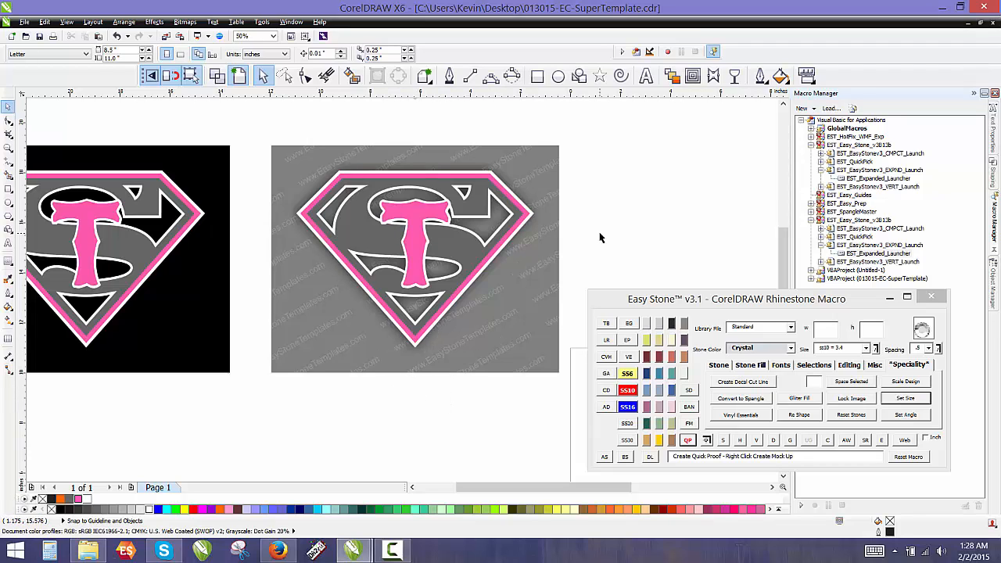
Export the gray watermarked proof as a JPG image named 013015-EC-SuperT and save the CDR file with it
{"action": "scroll", "coordinate": [592, 208], "scroll_direction": "down", "scroll_amount": 2}
{"action": "scroll", "coordinate": [505, 202], "scroll_direction": "up", "scroll_amount": 2}
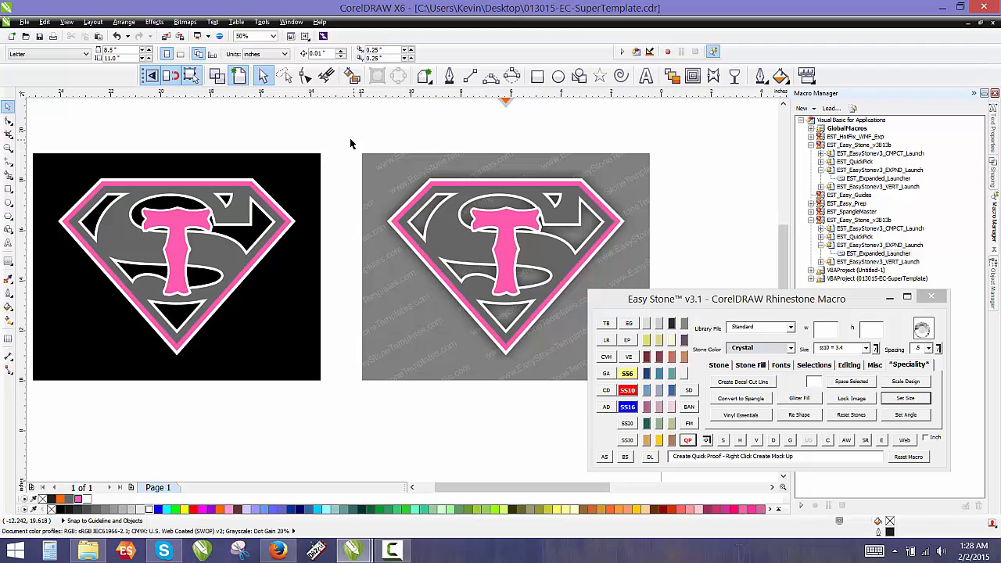
{"action": "left_click_drag", "start_coordinate": [351, 143], "coordinate": [669, 427]}
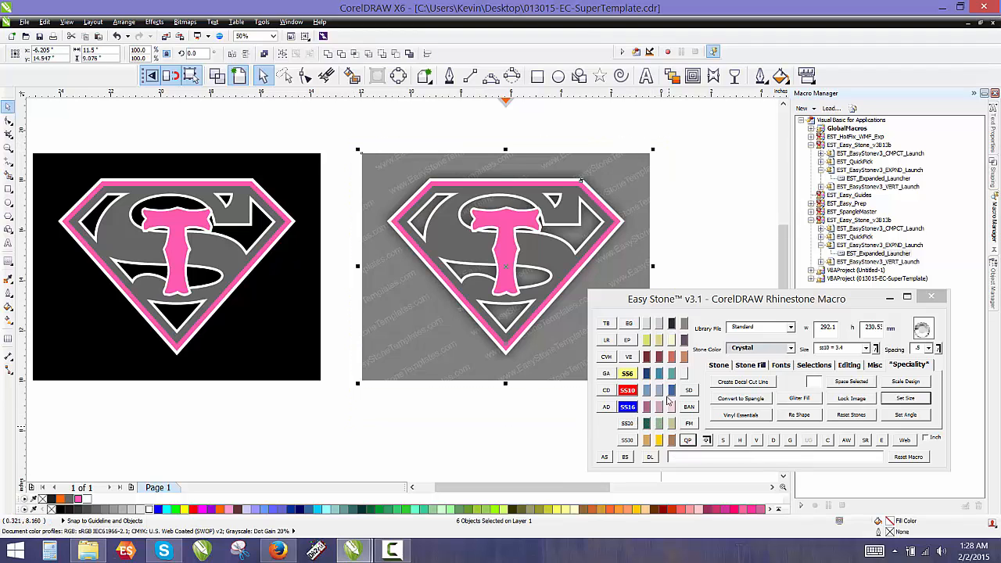
{"action": "left_click", "coordinate": [876, 366]}
{"action": "left_click", "coordinate": [890, 381]}
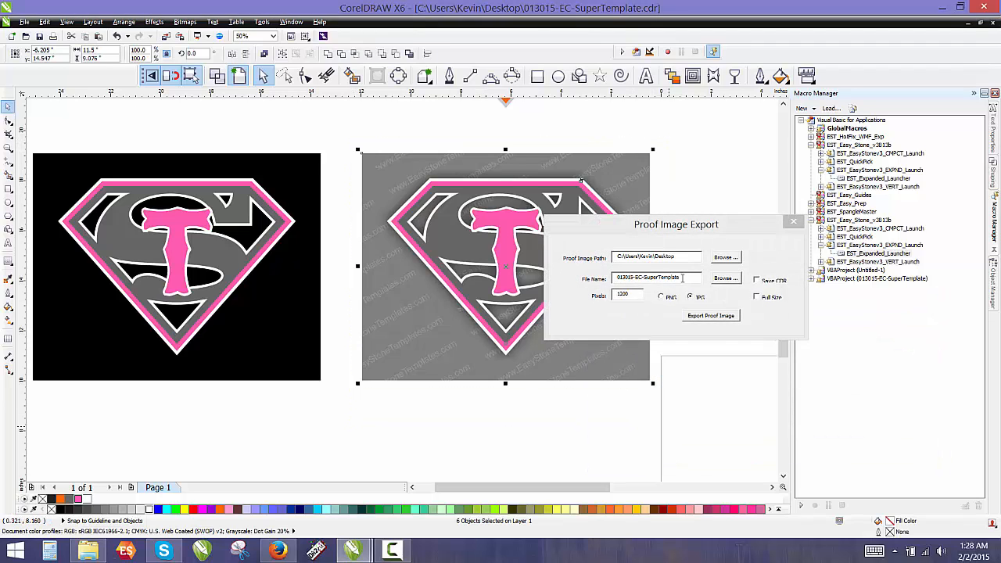
{"action": "left_click_drag", "start_coordinate": [690, 278], "coordinate": [675, 280]}
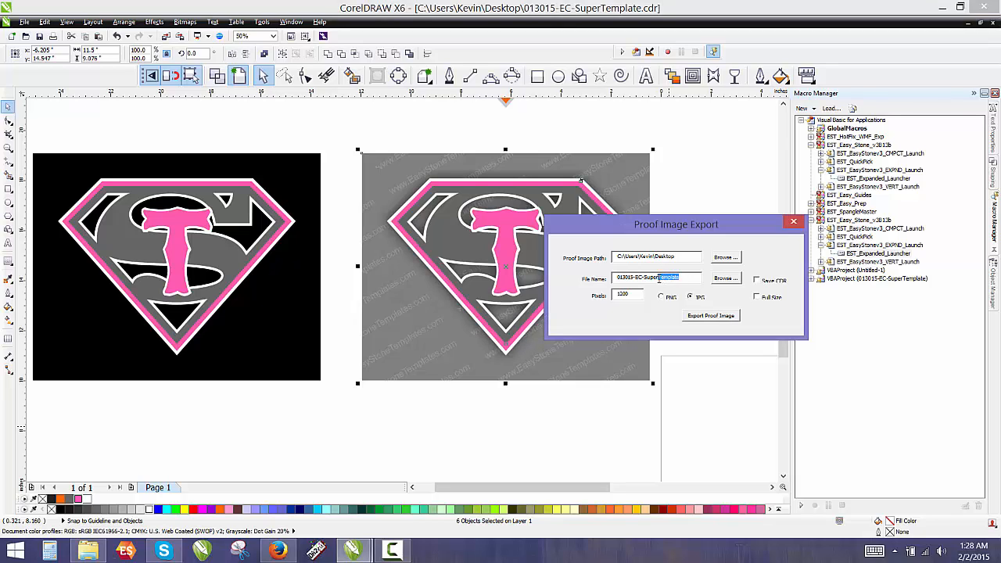
{"action": "key", "text": "BackSpace"}
{"action": "left_click", "coordinate": [757, 280]}
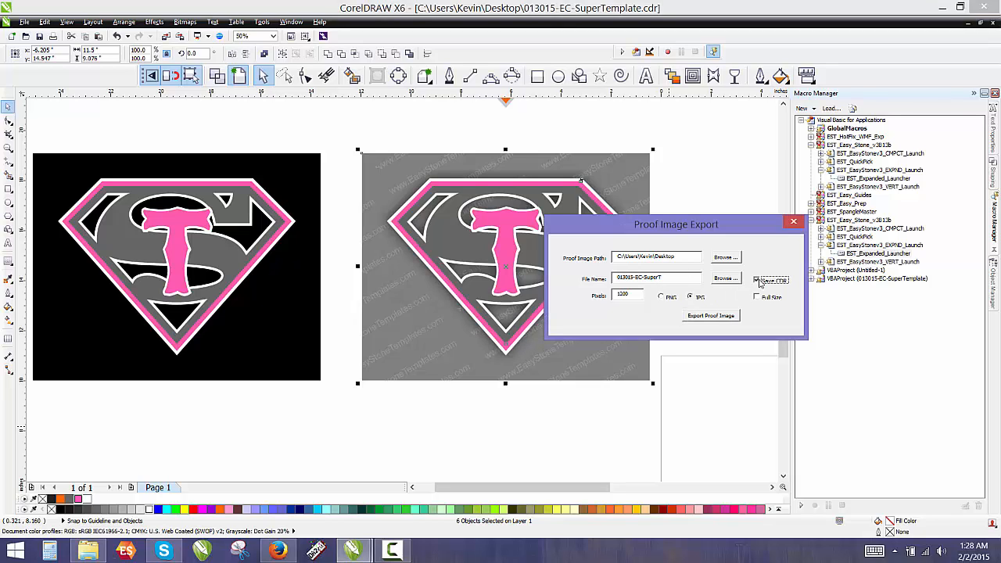
{"action": "left_click", "coordinate": [714, 316]}
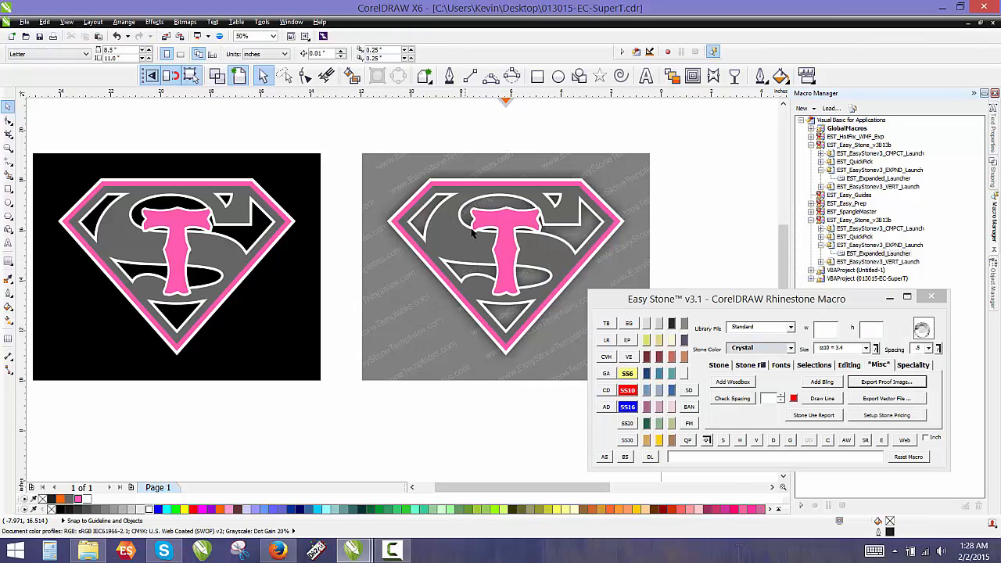
Export the black-background logo copy as separated EPS and SVG vector files named 013015-EC-SuperT, converting the text to curves
{"action": "scroll", "coordinate": [477, 241], "scroll_direction": "down", "scroll_amount": 1}
{"action": "scroll", "coordinate": [281, 219], "scroll_direction": "up", "scroll_amount": 1}
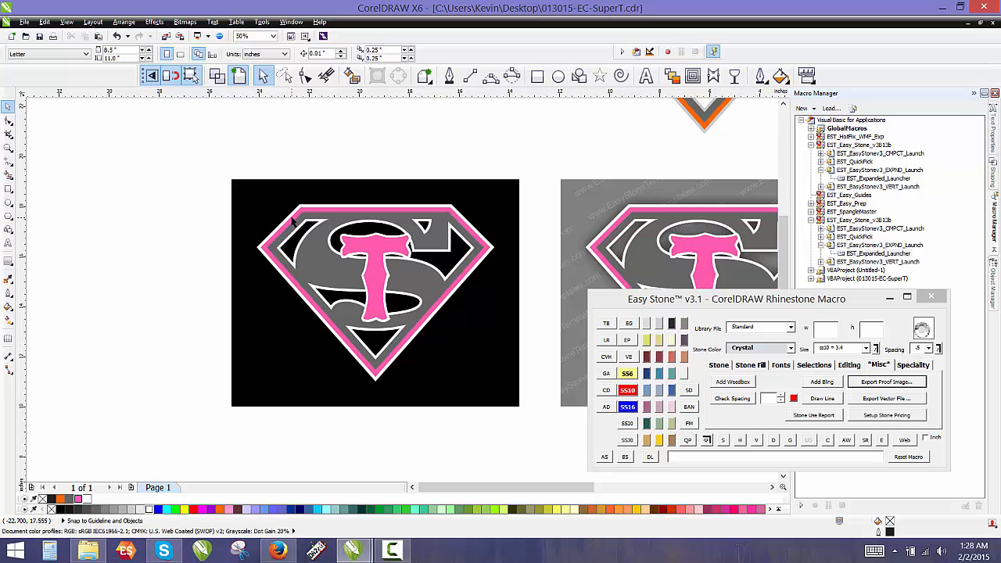
{"action": "left_click_drag", "start_coordinate": [205, 172], "coordinate": [535, 428]}
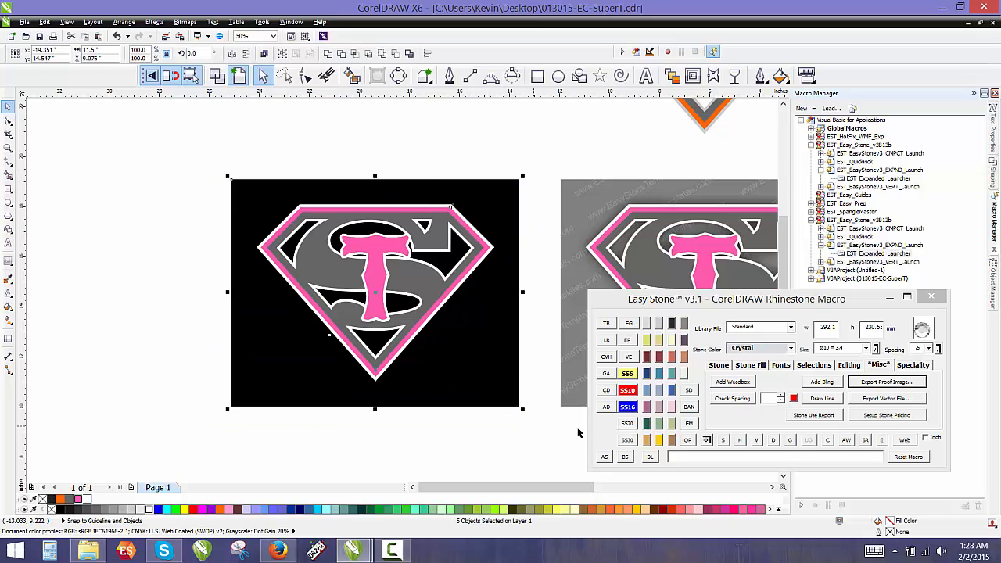
{"action": "left_click", "coordinate": [879, 401]}
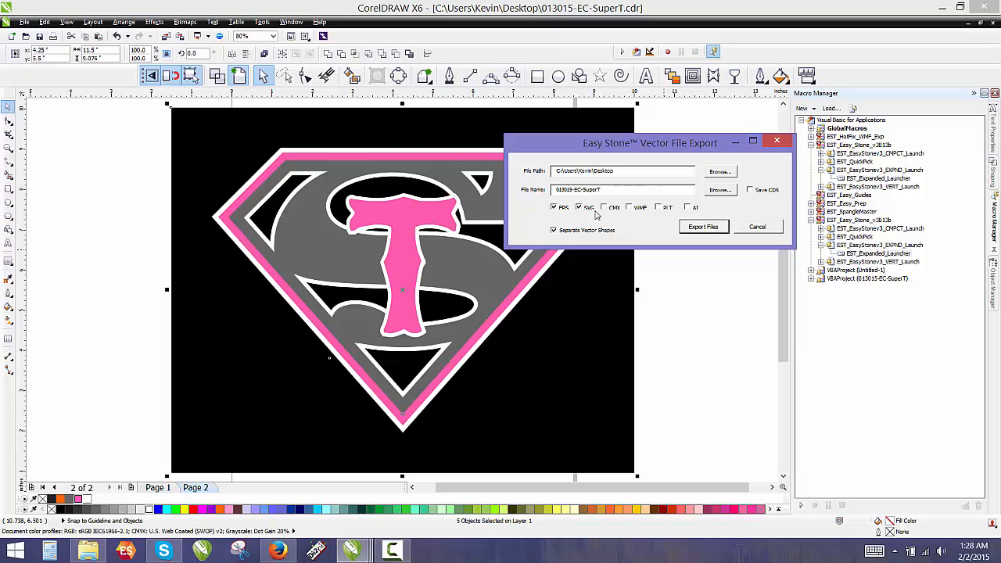
{"action": "left_click", "coordinate": [712, 233]}
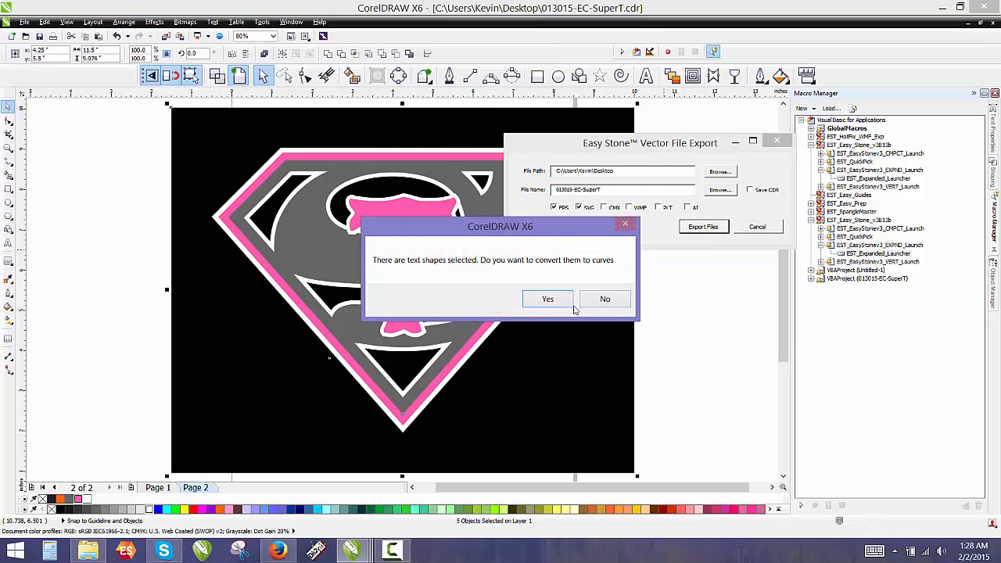
{"action": "left_click", "coordinate": [548, 300]}
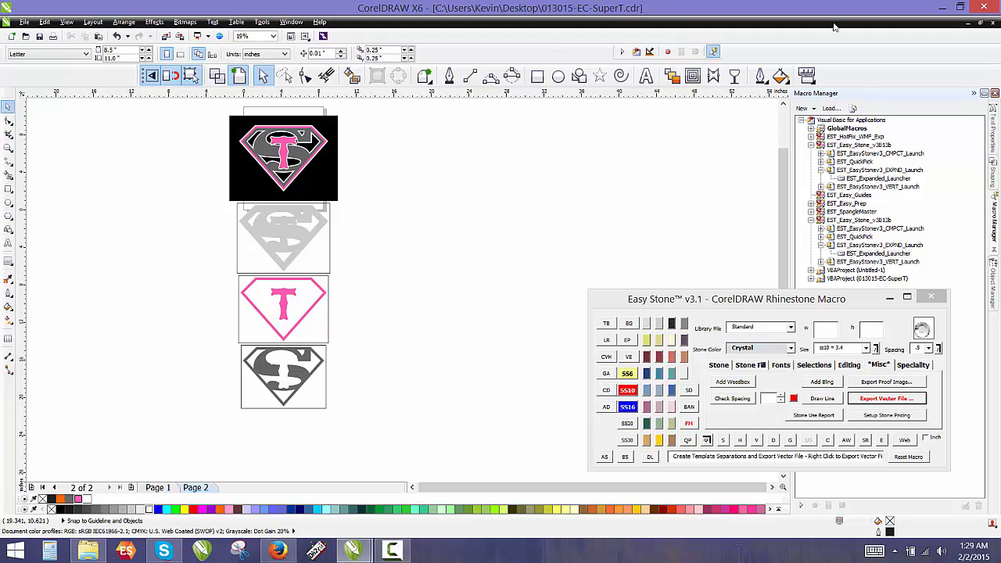
Switch to the desktop and group the SuperTemplate CDR file with the exported SuperT JPG, EPS and SVG files in a separate column
{"action": "left_click", "coordinate": [939, 7]}
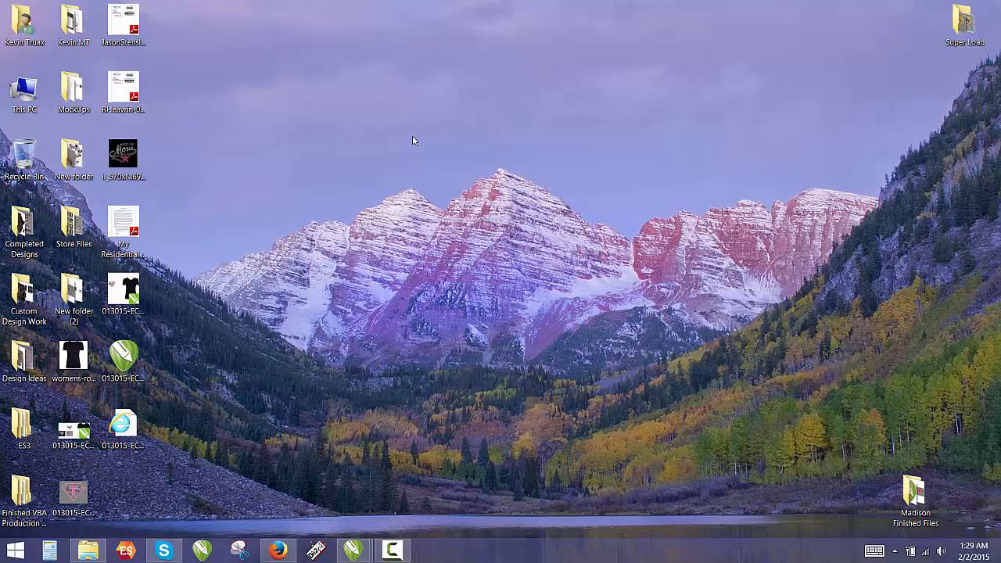
{"action": "left_click_drag", "start_coordinate": [125, 297], "coordinate": [320, 167]}
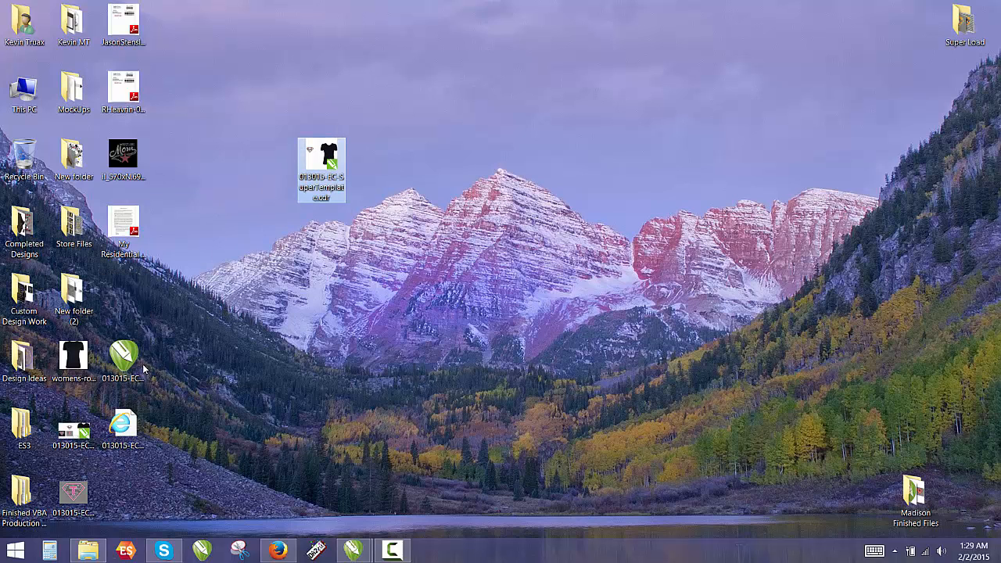
{"action": "left_click_drag", "start_coordinate": [125, 358], "coordinate": [327, 235]}
{"action": "left_click_drag", "start_coordinate": [128, 424], "coordinate": [320, 299]}
{"action": "left_click_drag", "start_coordinate": [422, 189], "coordinate": [337, 316]}
{"action": "left_click_drag", "start_coordinate": [327, 228], "coordinate": [325, 298]}
{"action": "left_click", "coordinate": [324, 298]}
{"action": "left_click", "coordinate": [284, 401]}
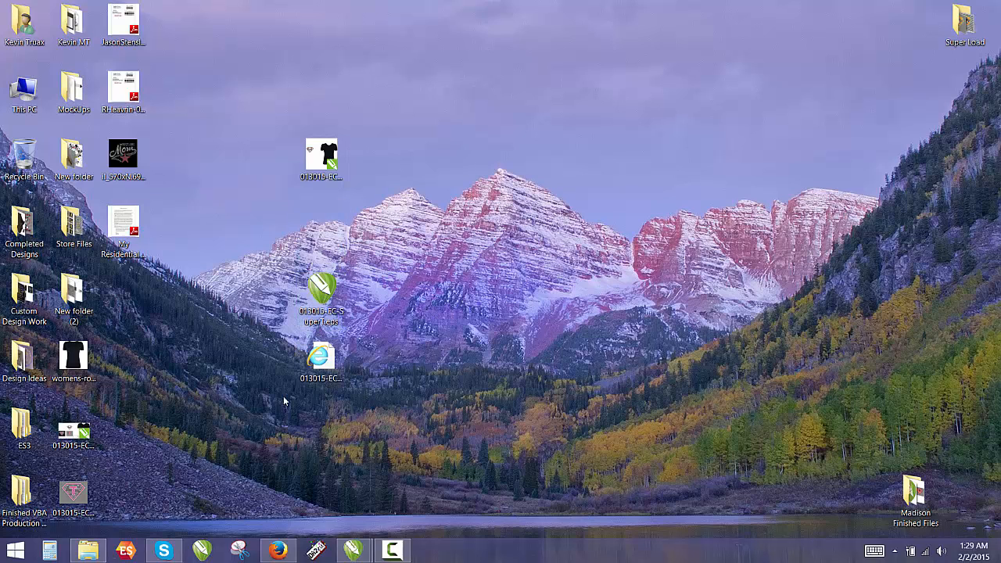
{"action": "left_click_drag", "start_coordinate": [74, 490], "coordinate": [320, 225]}
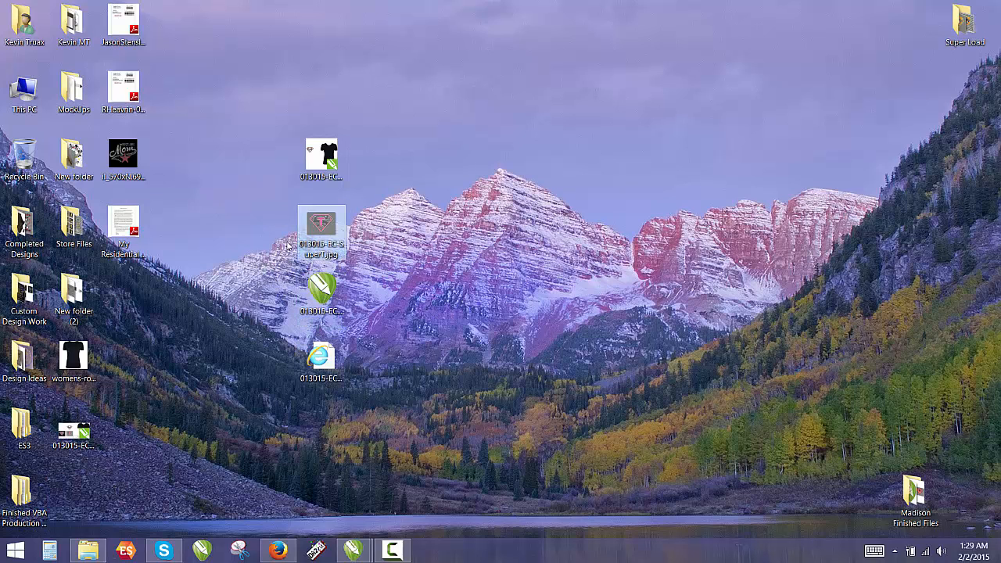
Compress the SuperT JPG, EPS and SVG files together into a zipped folder
{"action": "left_click_drag", "start_coordinate": [397, 246], "coordinate": [317, 358]}
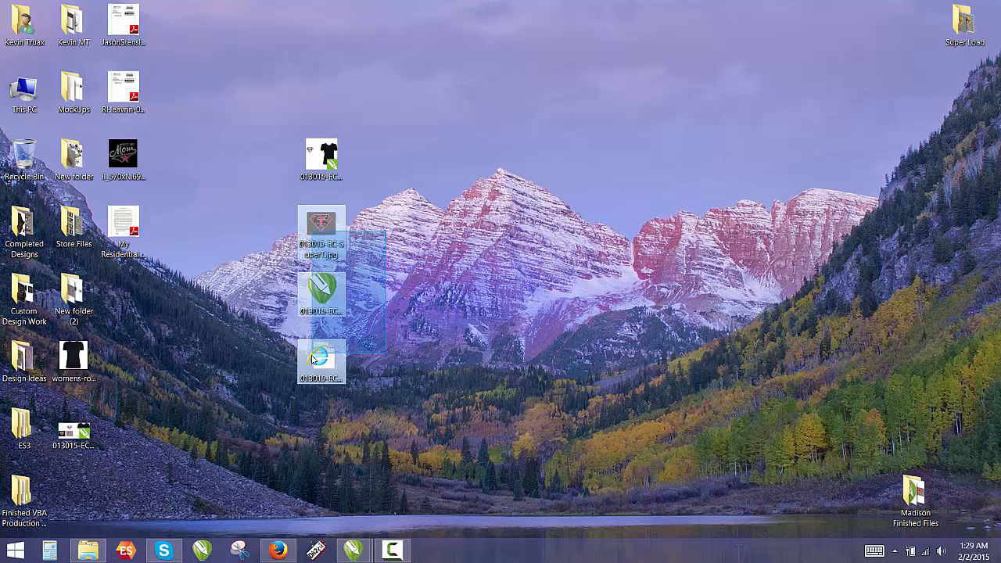
{"action": "right_click", "coordinate": [317, 358]}
{"action": "mouse_move", "coordinate": [238, 423]}
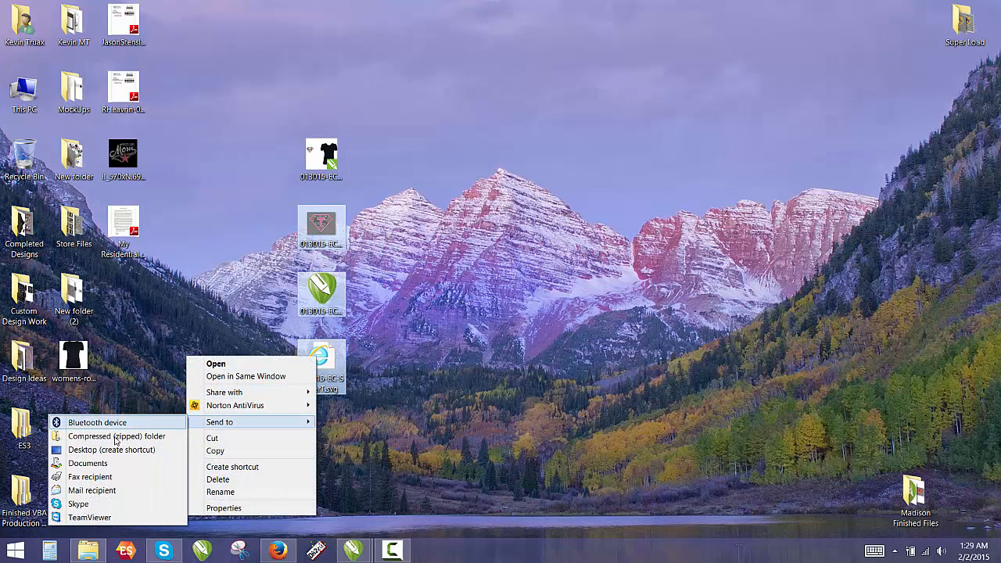
{"action": "left_click", "coordinate": [97, 436]}
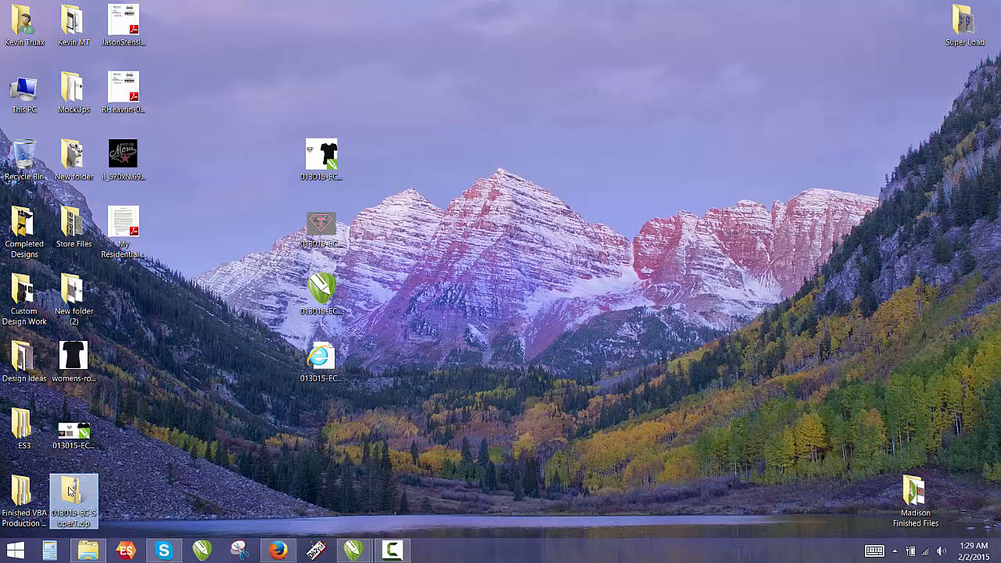
Place the zip file with the template and exported files, and move the whole group to a free area of the desktop
{"action": "left_click_drag", "start_coordinate": [78, 481], "coordinate": [305, 420]}
{"action": "left_click_drag", "start_coordinate": [449, 129], "coordinate": [286, 463]}
{"action": "left_click_drag", "start_coordinate": [319, 239], "coordinate": [558, 52]}
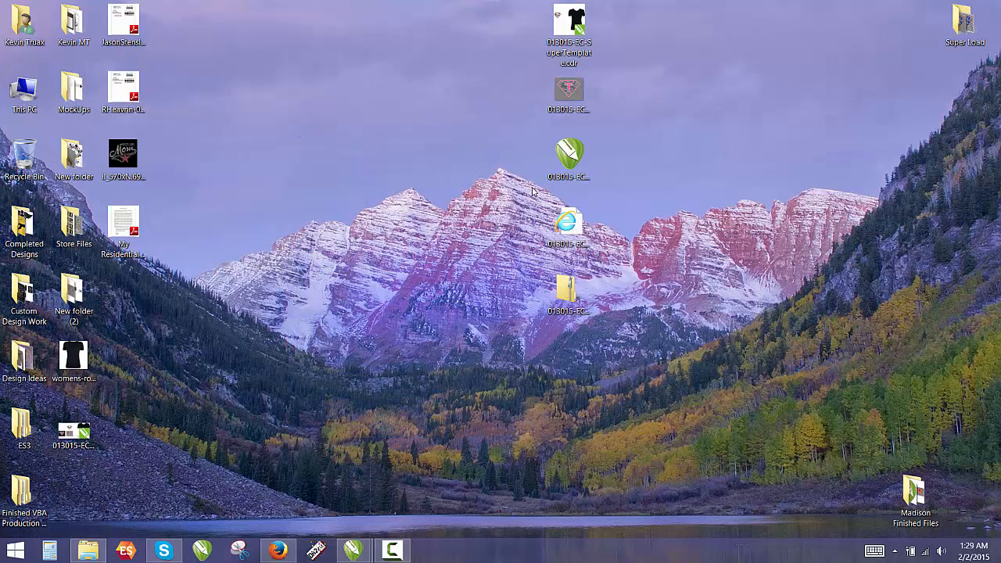
Switch to the Untitled-1 drawing in CorelDRAW and close it without saving the changes
{"action": "left_click", "coordinate": [280, 550]}
{"action": "mouse_move", "coordinate": [352, 550]}
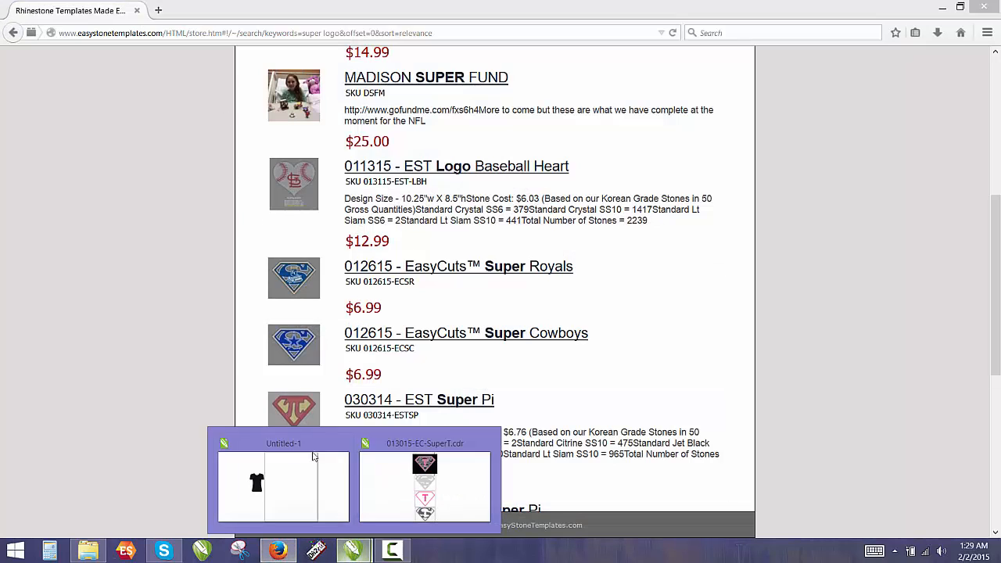
{"action": "left_click", "coordinate": [313, 461]}
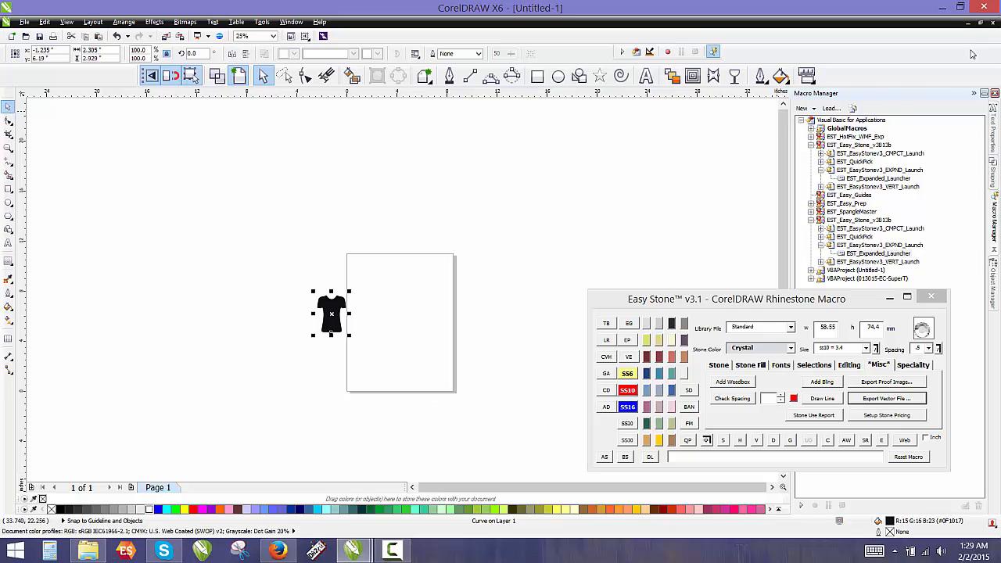
{"action": "left_click", "coordinate": [992, 23]}
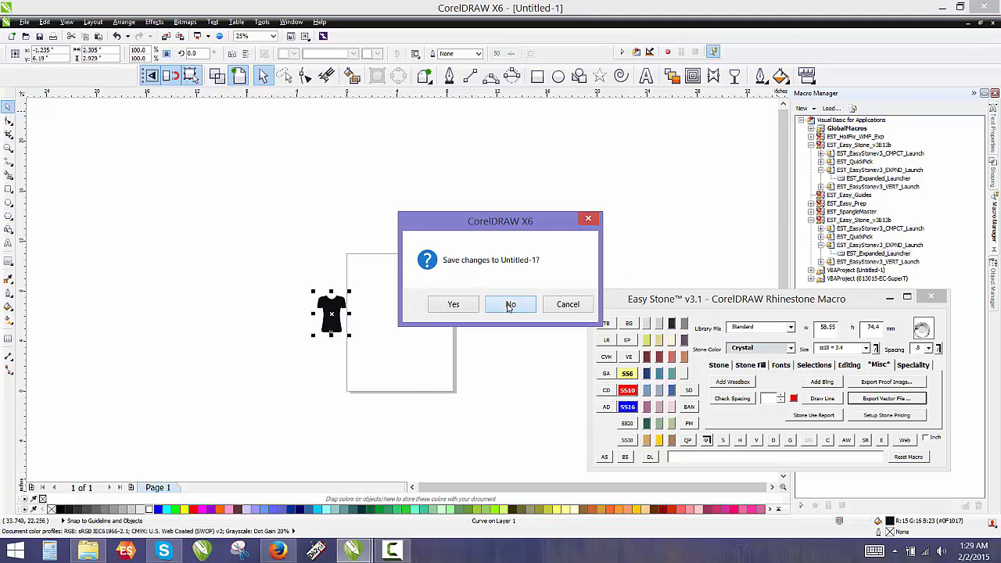
{"action": "left_click", "coordinate": [506, 302]}
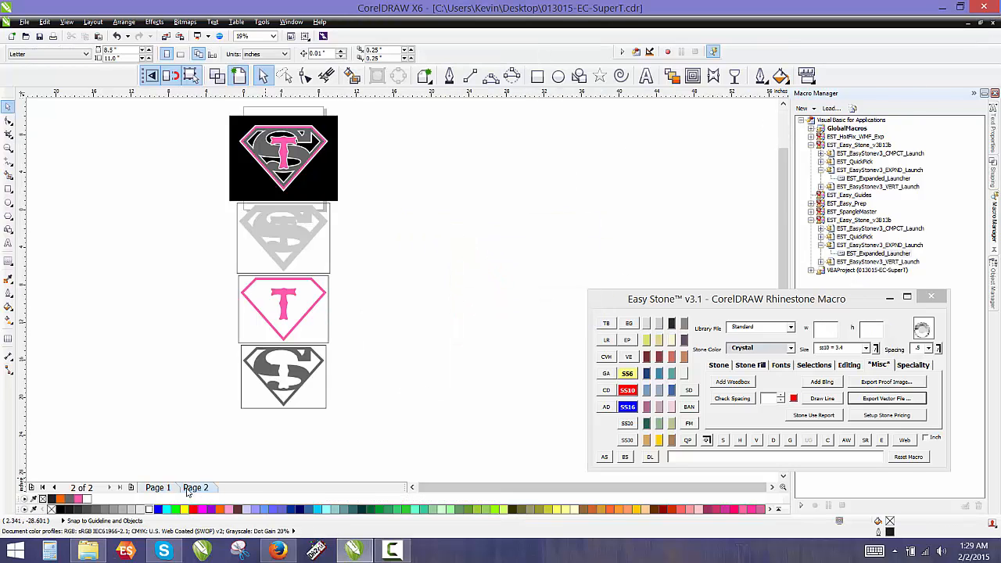
Add a first name as artistic text beside the orange and gray S logo on Page 1
{"action": "left_click", "coordinate": [157, 488]}
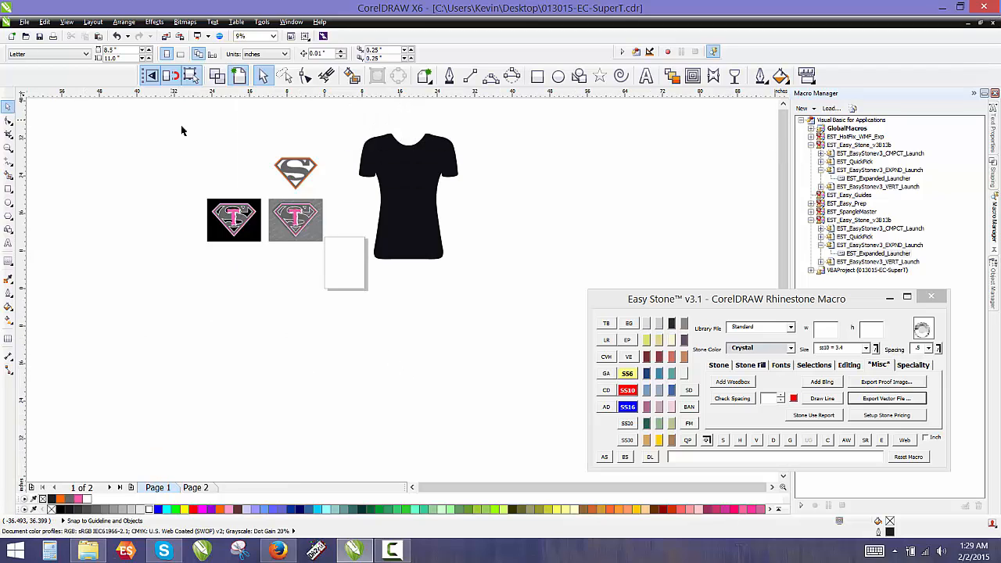
{"action": "left_click_drag", "start_coordinate": [357, 157], "coordinate": [481, 257]}
{"action": "scroll", "coordinate": [332, 167], "scroll_direction": "down", "scroll_amount": 1}
{"action": "left_click_drag", "start_coordinate": [370, 182], "coordinate": [341, 379]}
{"action": "scroll", "coordinate": [336, 387], "scroll_direction": "up", "scroll_amount": 3}
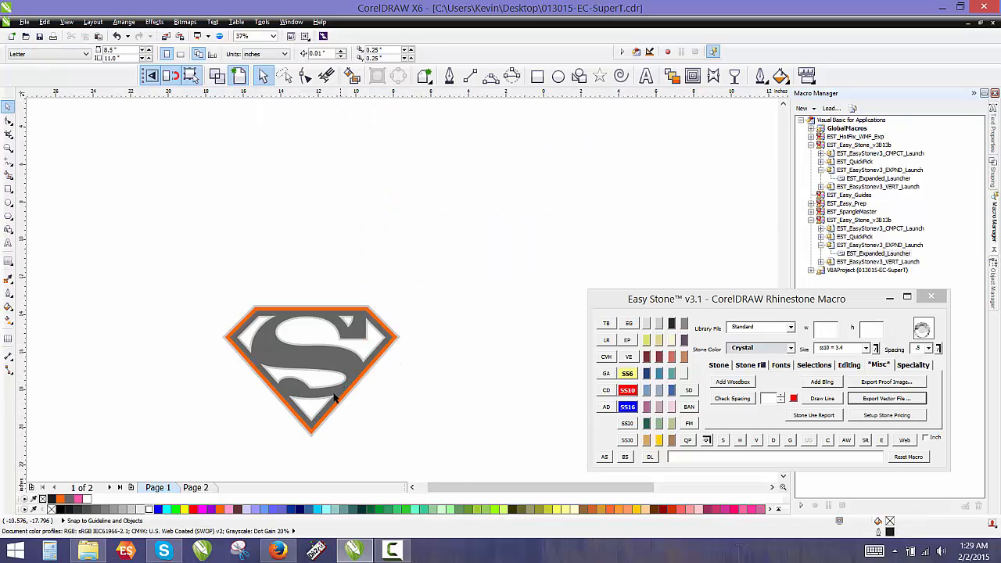
{"action": "scroll", "coordinate": [336, 217], "scroll_direction": "down", "scroll_amount": 1}
{"action": "scroll", "coordinate": [327, 271], "scroll_direction": "up", "scroll_amount": 1}
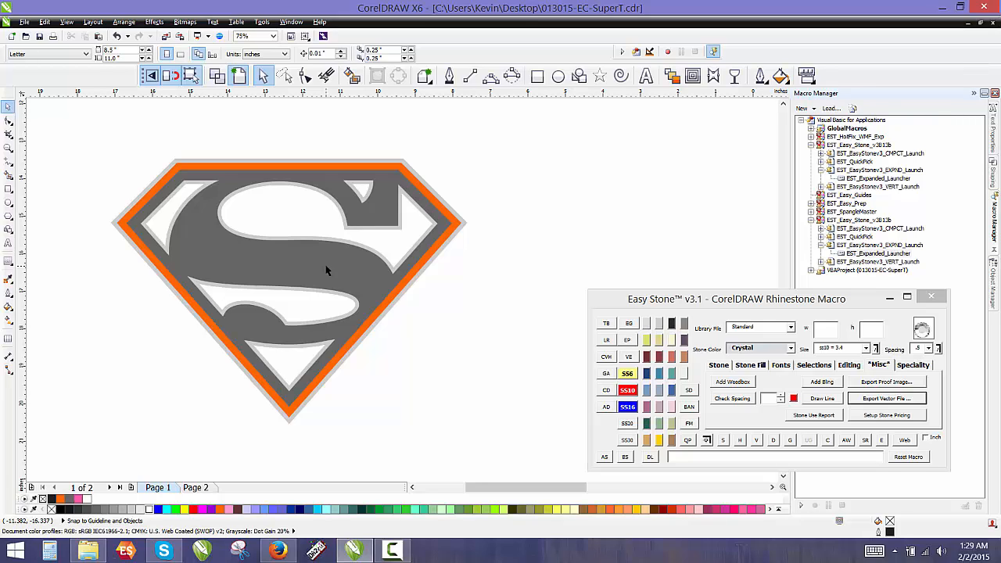
{"action": "left_click", "coordinate": [647, 76]}
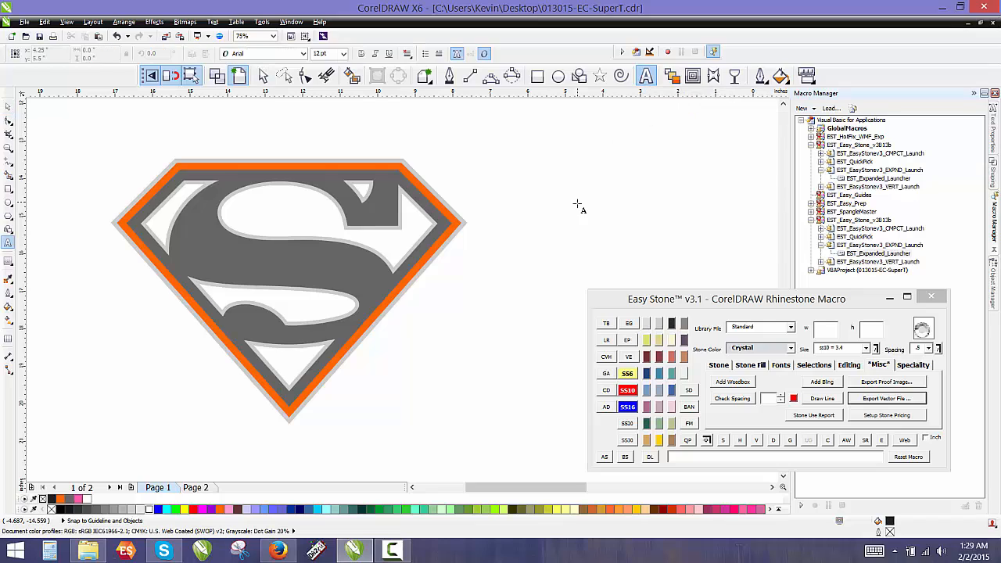
{"action": "left_click", "coordinate": [567, 189]}
{"action": "type", "text": "Ma"}
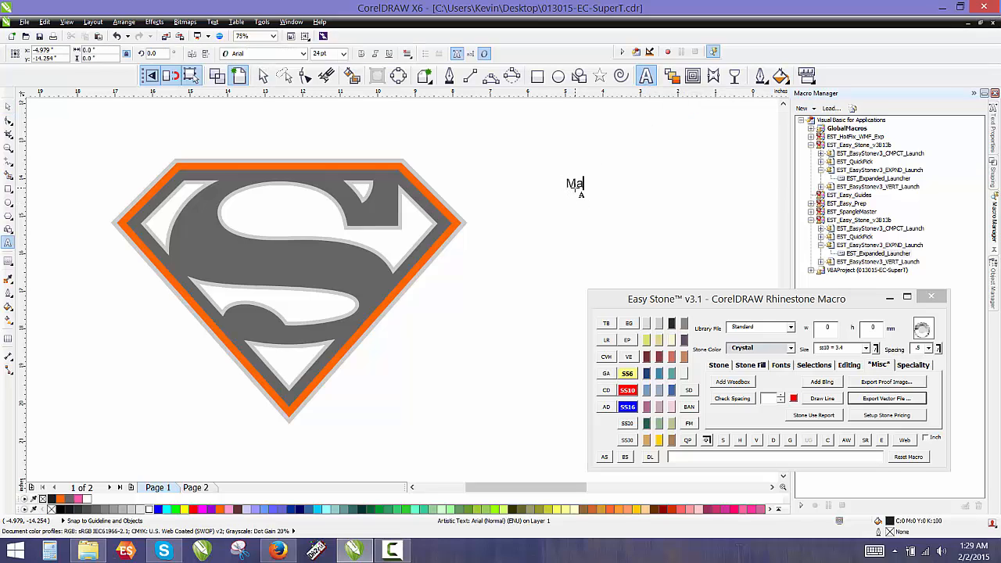
{"action": "type", "text": "dison"}
{"action": "left_click", "coordinate": [8, 107]}
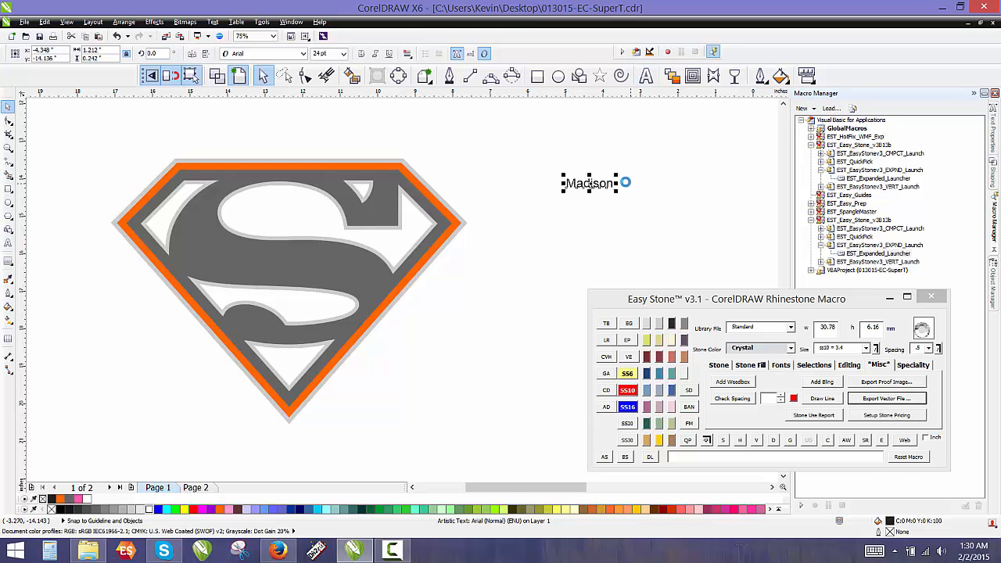
Enlarge the name text to about 2.9 inches wide, set its font to Ballpark using the Font Manager, and deselect it
{"action": "scroll", "coordinate": [626, 182], "scroll_direction": "up", "scroll_amount": 1}
{"action": "left_click_drag", "start_coordinate": [601, 195], "coordinate": [517, 206]}
{"action": "left_click", "coordinate": [689, 423]}
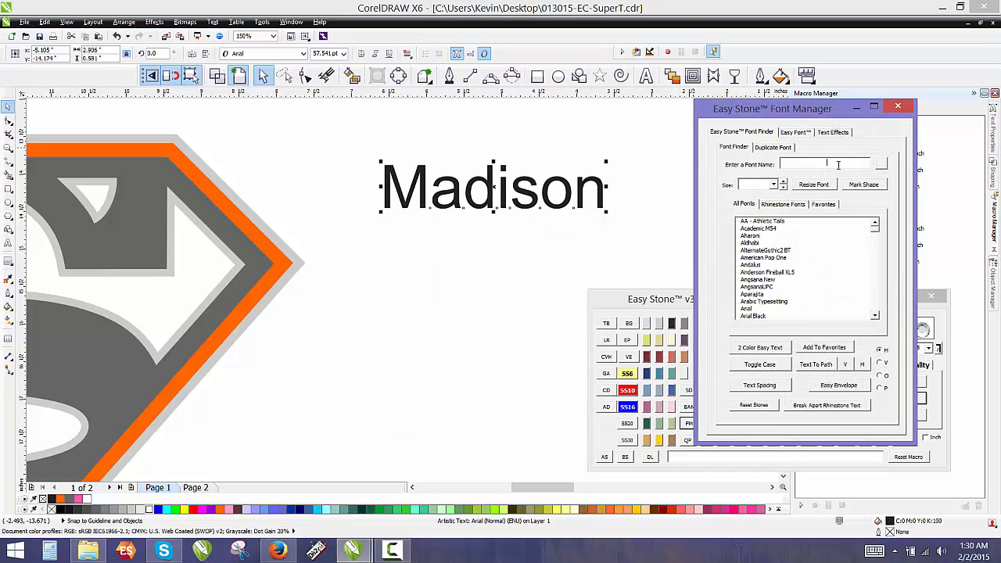
{"action": "type", "text": "ball"}
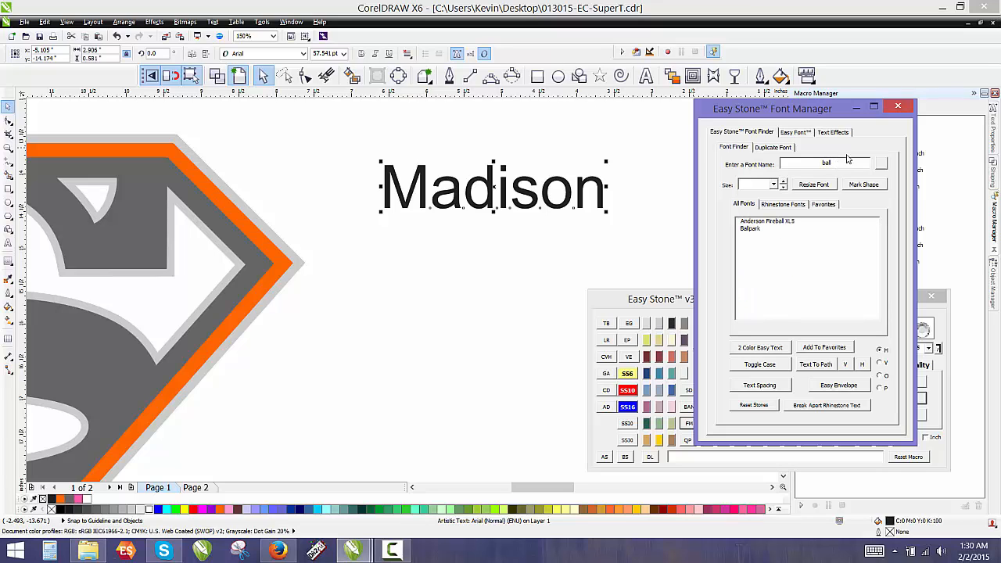
{"action": "left_click", "coordinate": [750, 229]}
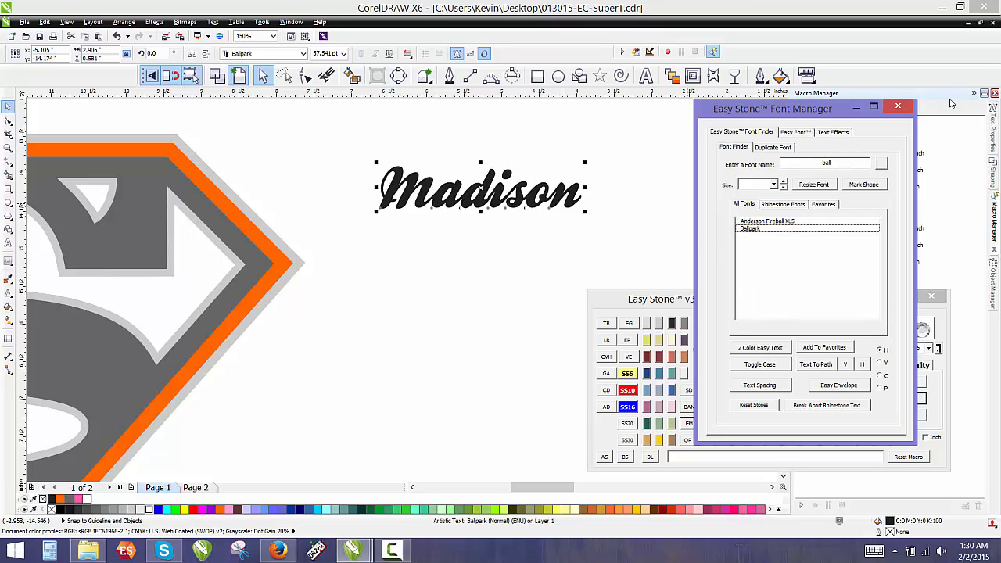
{"action": "left_click", "coordinate": [898, 107]}
{"action": "left_click", "coordinate": [735, 194]}
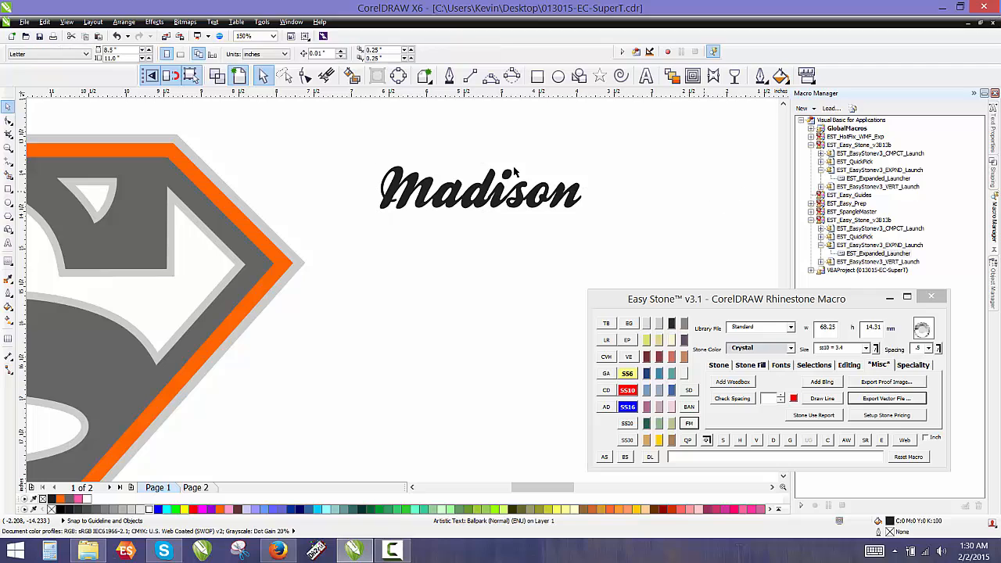
Show the drawing in wireframe and weld the overlapping script letters of the name into one curve
{"action": "scroll", "coordinate": [516, 187], "scroll_direction": "up", "scroll_amount": 2}
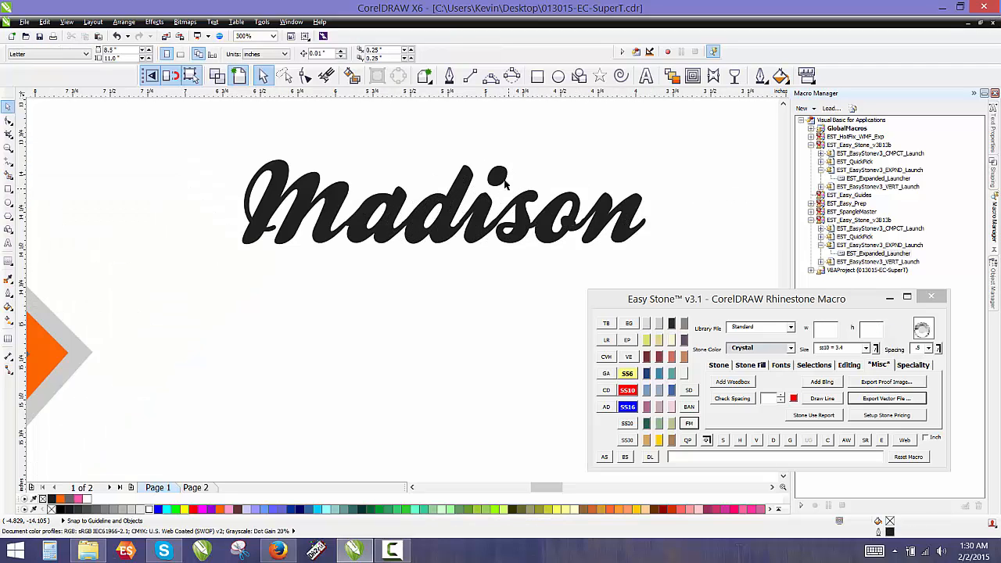
{"action": "left_click", "coordinate": [219, 76]}
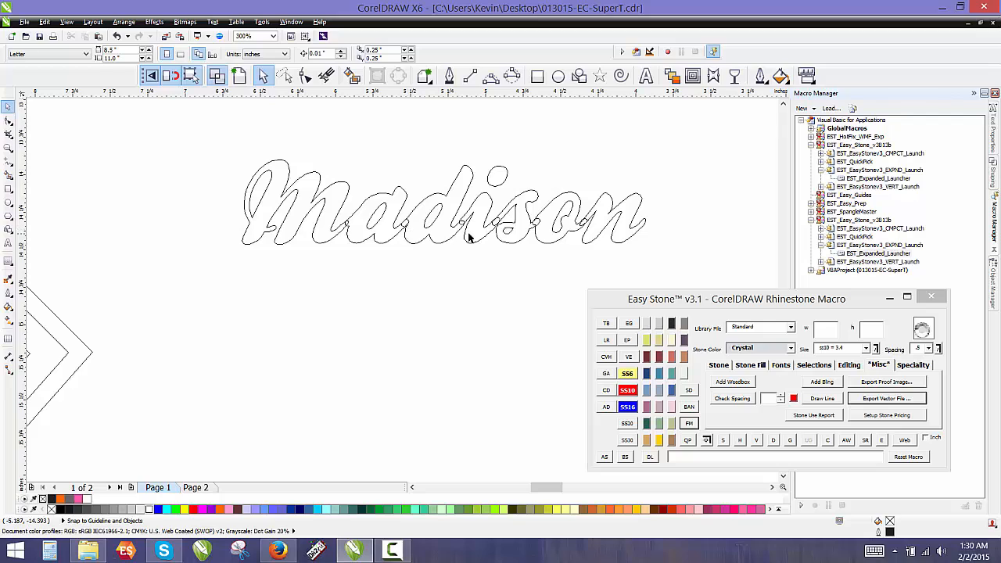
{"action": "left_click", "coordinate": [321, 237]}
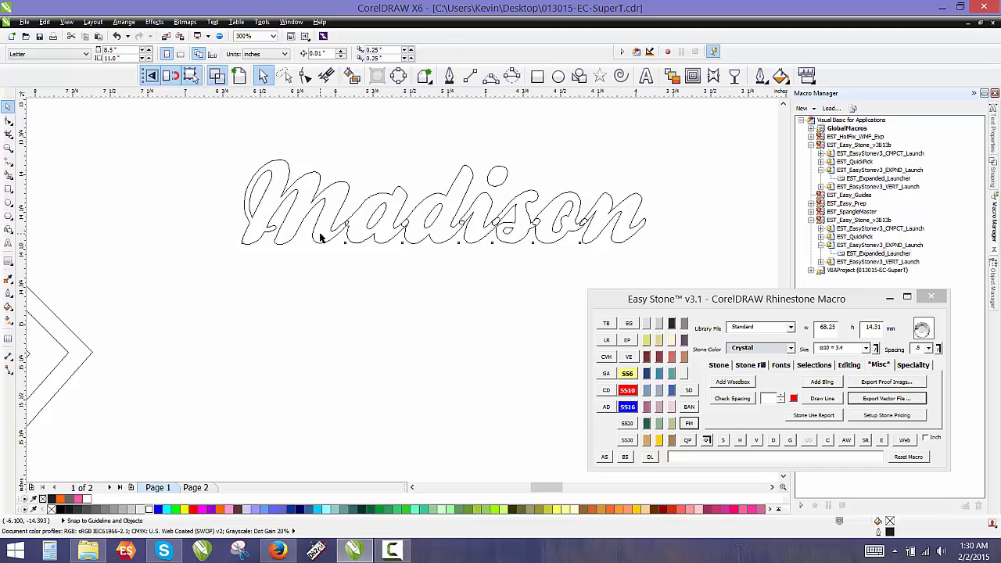
{"action": "left_click", "coordinate": [425, 76]}
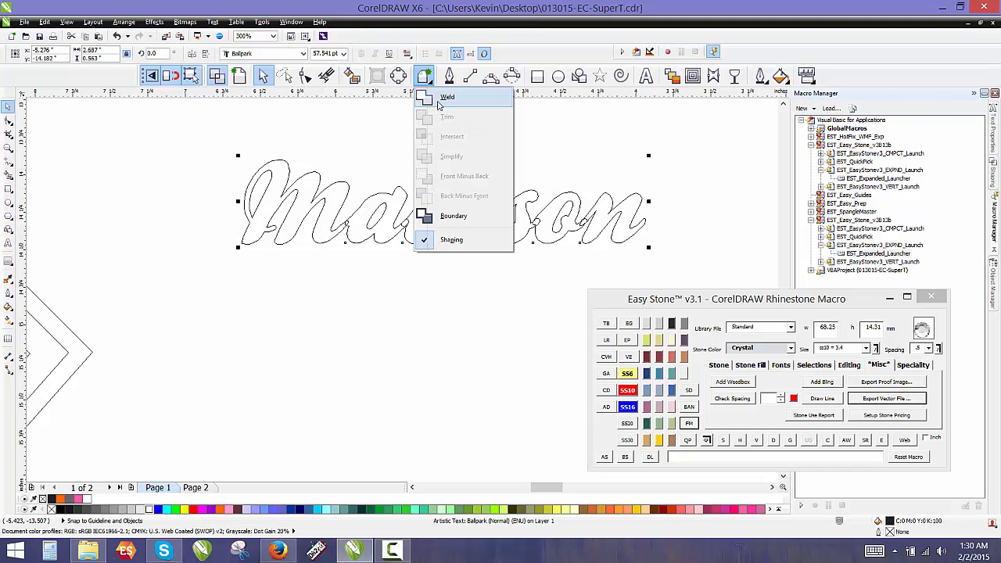
{"action": "left_click", "coordinate": [440, 100]}
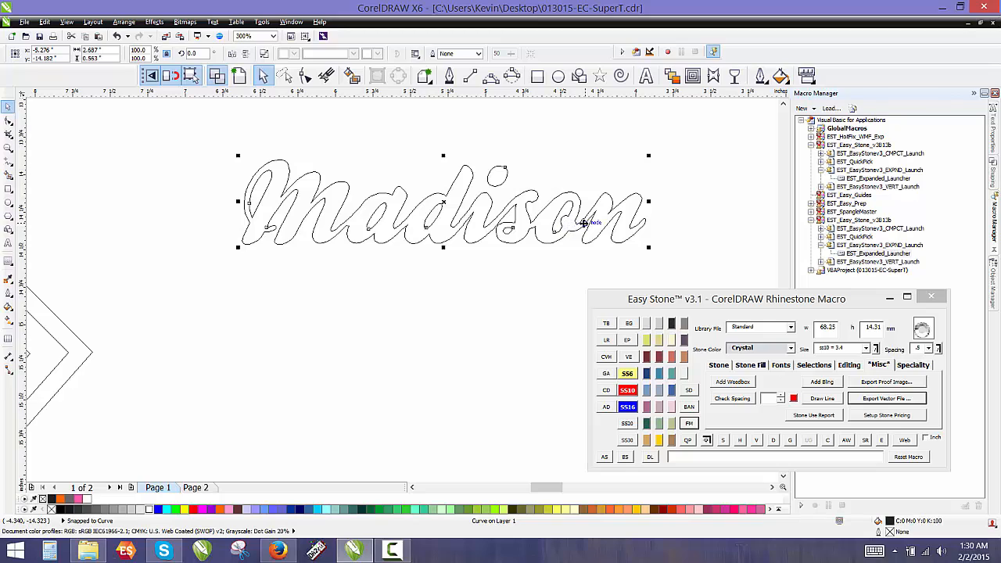
{"action": "left_click", "coordinate": [334, 276]}
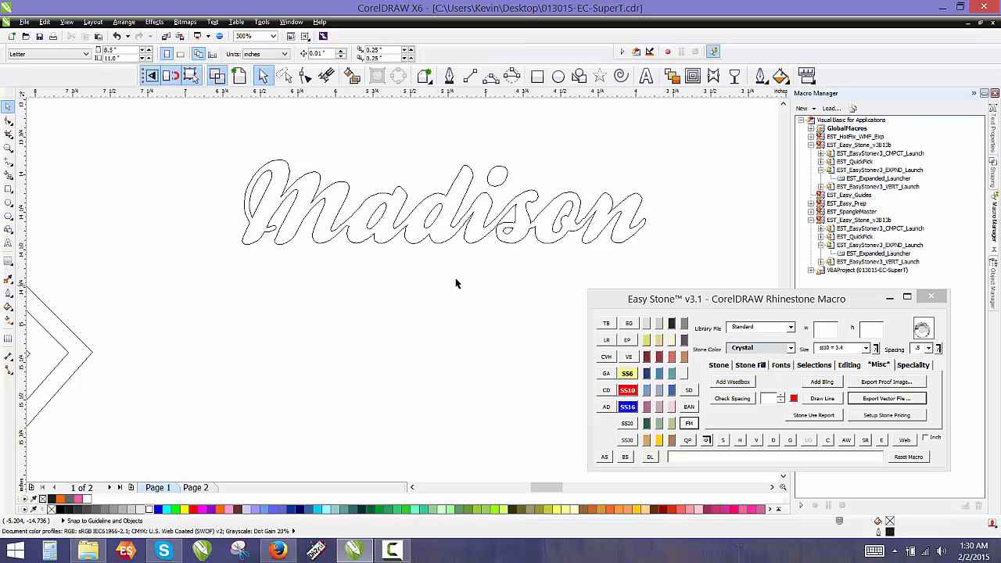
Move the welded name slightly toward the S logo and rotate it about 8.1 degrees counterclockwise
{"action": "left_click_drag", "start_coordinate": [346, 224], "coordinate": [292, 227]}
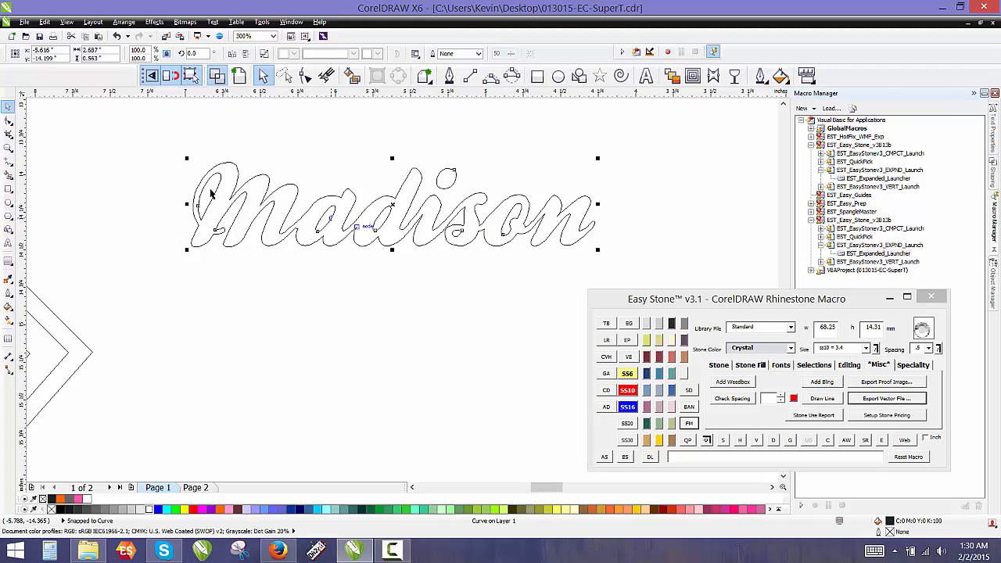
{"action": "left_click", "coordinate": [423, 233]}
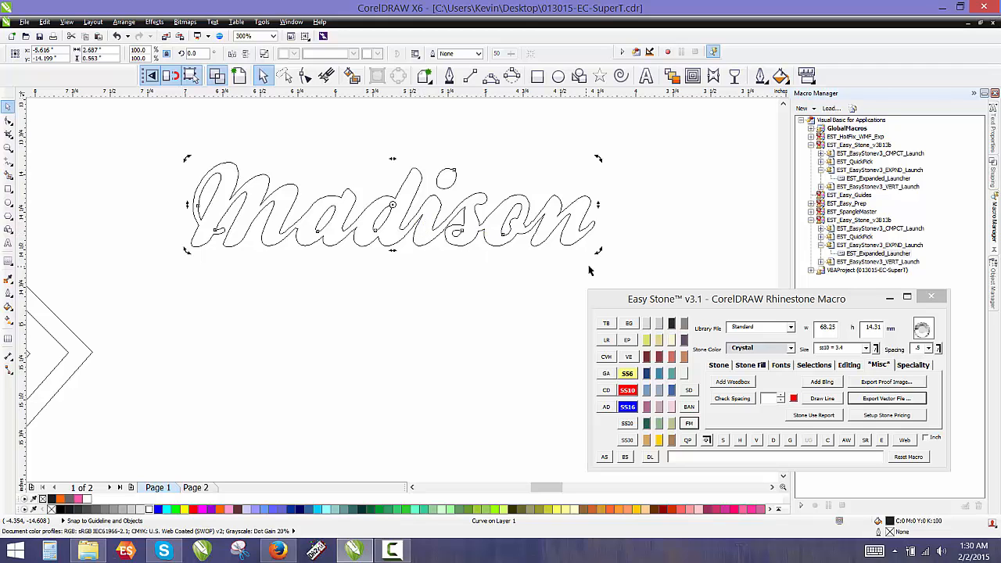
{"action": "left_click_drag", "start_coordinate": [603, 241], "coordinate": [609, 217]}
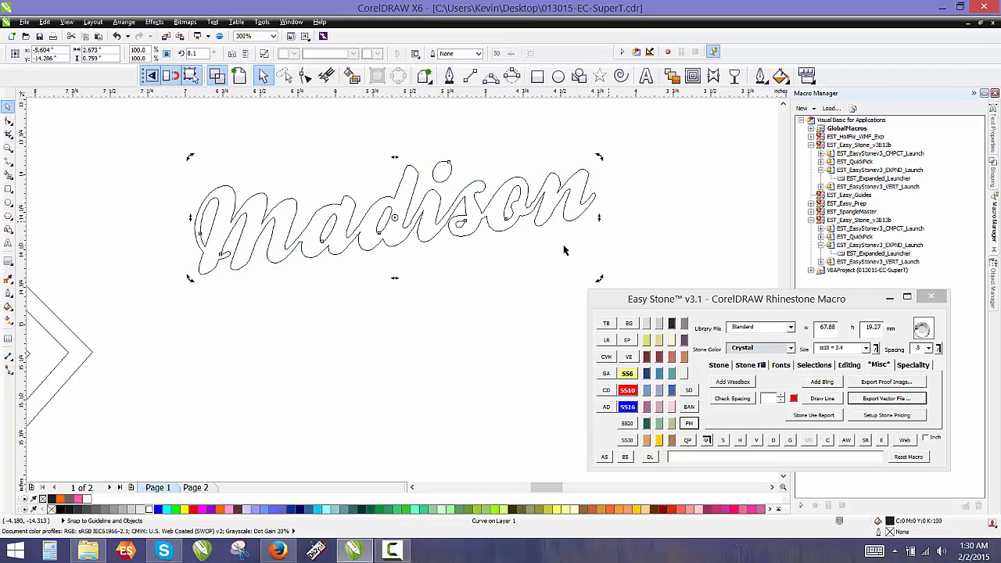
{"action": "left_click", "coordinate": [458, 310]}
{"action": "left_click_drag", "start_coordinate": [394, 241], "coordinate": [381, 235]}
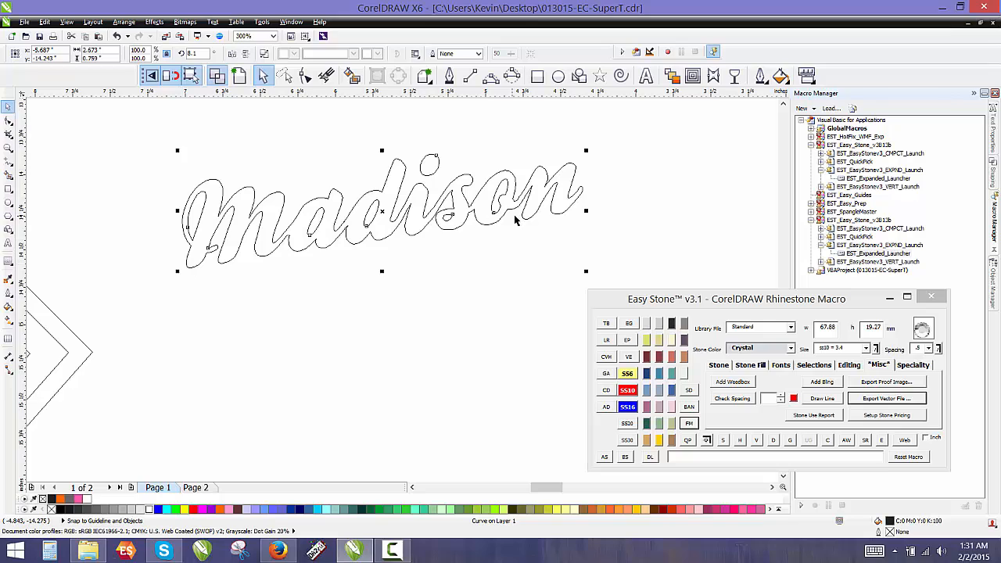
{"action": "left_click", "coordinate": [429, 306]}
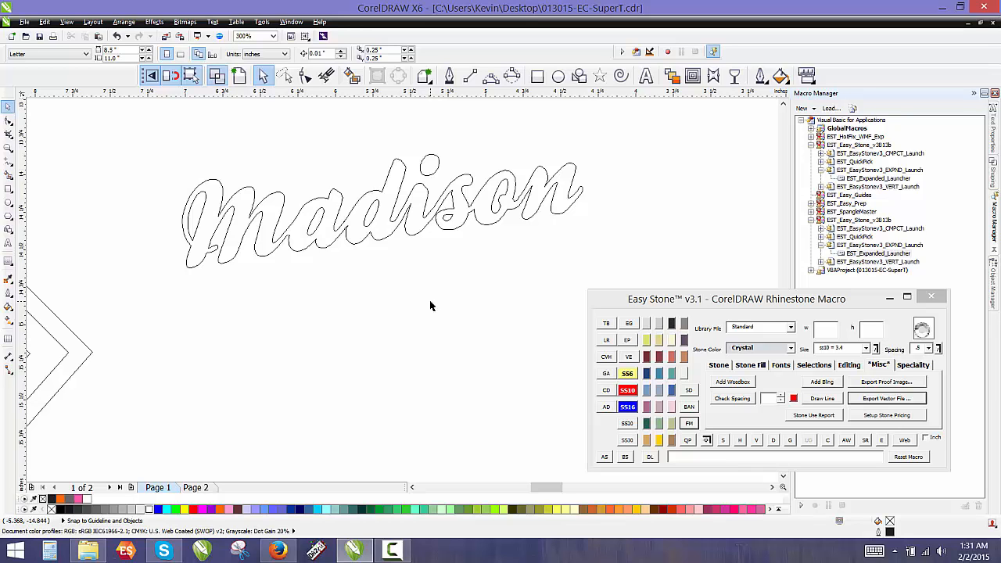
Switch to Firefox, search the online store for "tail", and view the 010814 - Advanced T-Shirts Athletic Tails product page
{"action": "left_click", "coordinate": [277, 551]}
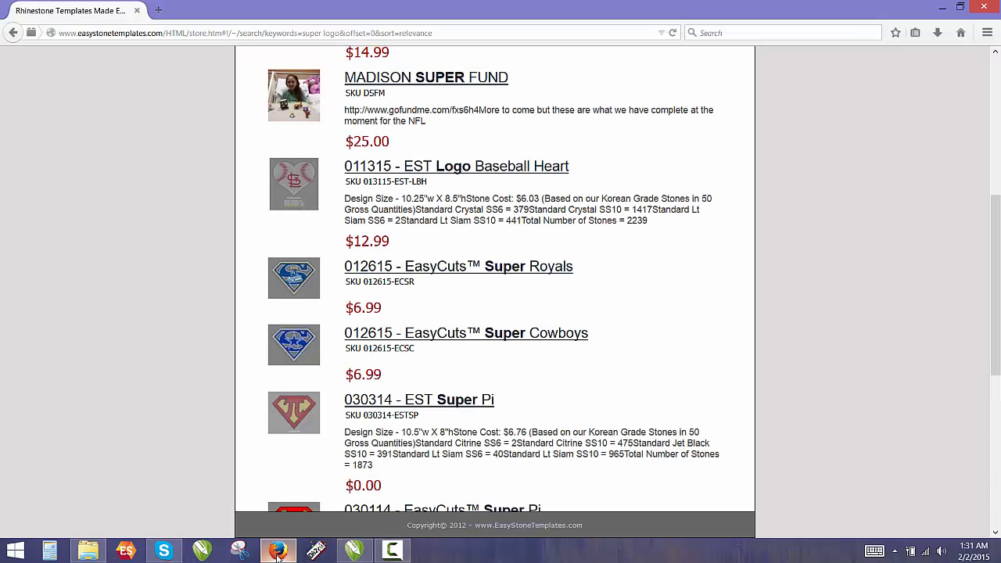
{"action": "scroll", "coordinate": [388, 277], "scroll_direction": "up", "scroll_amount": 3}
{"action": "scroll", "coordinate": [389, 278], "scroll_direction": "up", "scroll_amount": 2}
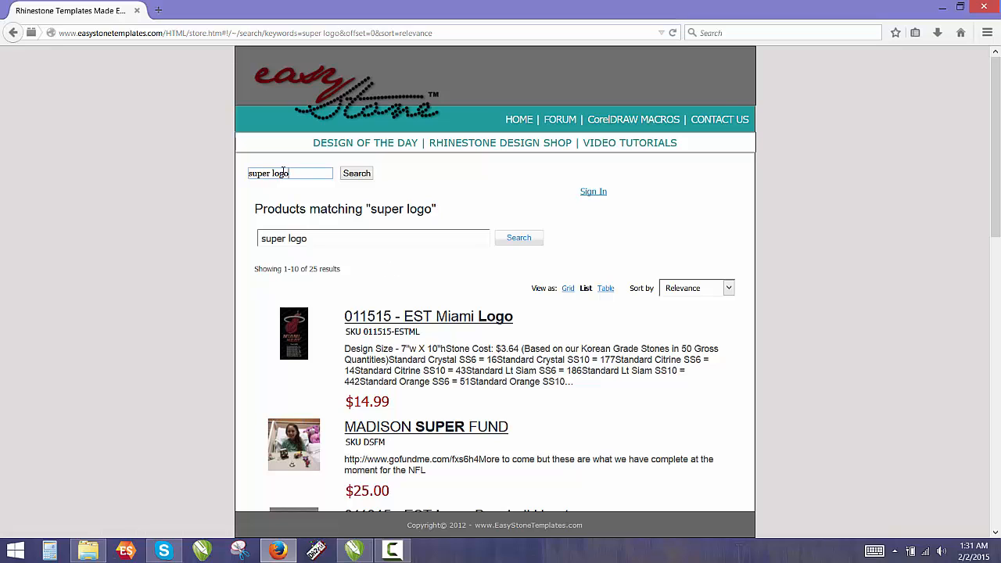
{"action": "left_click_drag", "start_coordinate": [289, 172], "coordinate": [221, 177]}
{"action": "type", "text": "tail"}
{"action": "key", "text": "Return"}
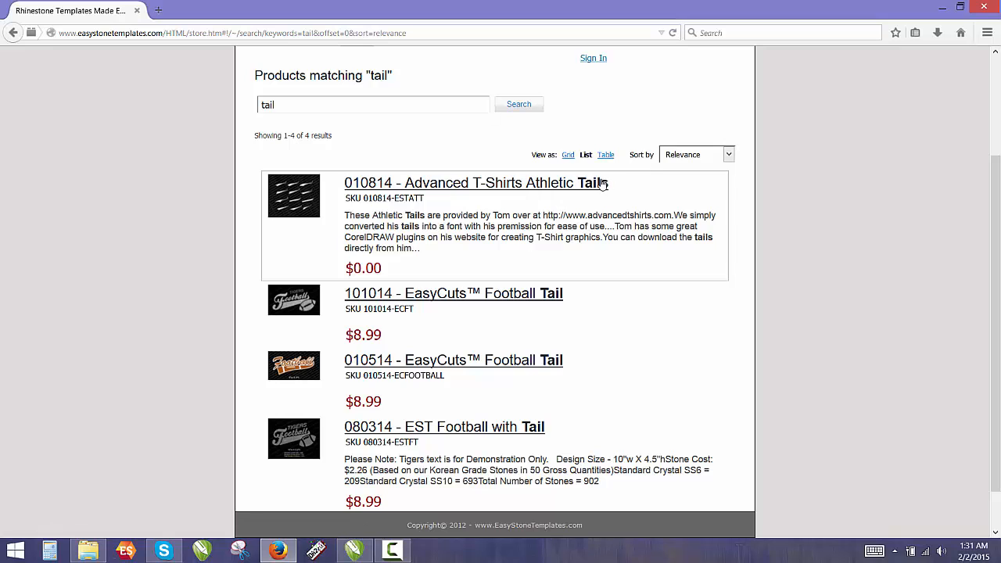
{"action": "left_click", "coordinate": [399, 189]}
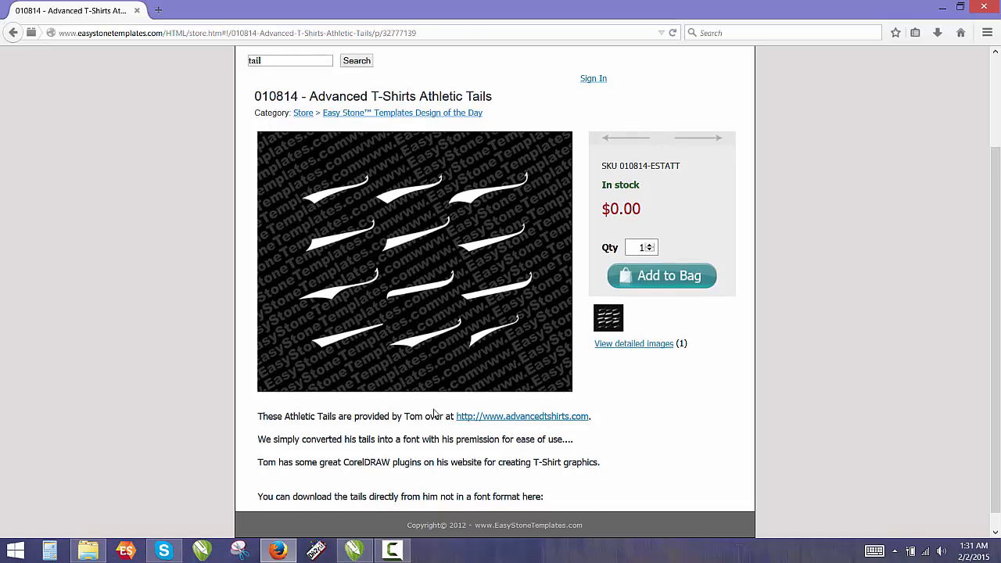
{"action": "scroll", "coordinate": [413, 424], "scroll_direction": "down", "scroll_amount": 1}
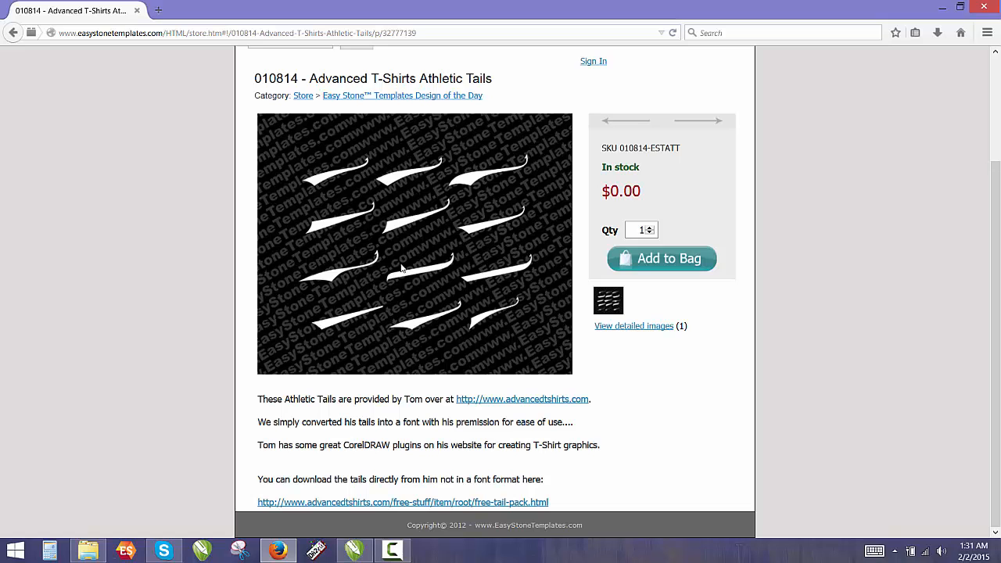
Switch back to CorelDRAW and move the welded script name slightly upward
{"action": "left_click", "coordinate": [361, 549]}
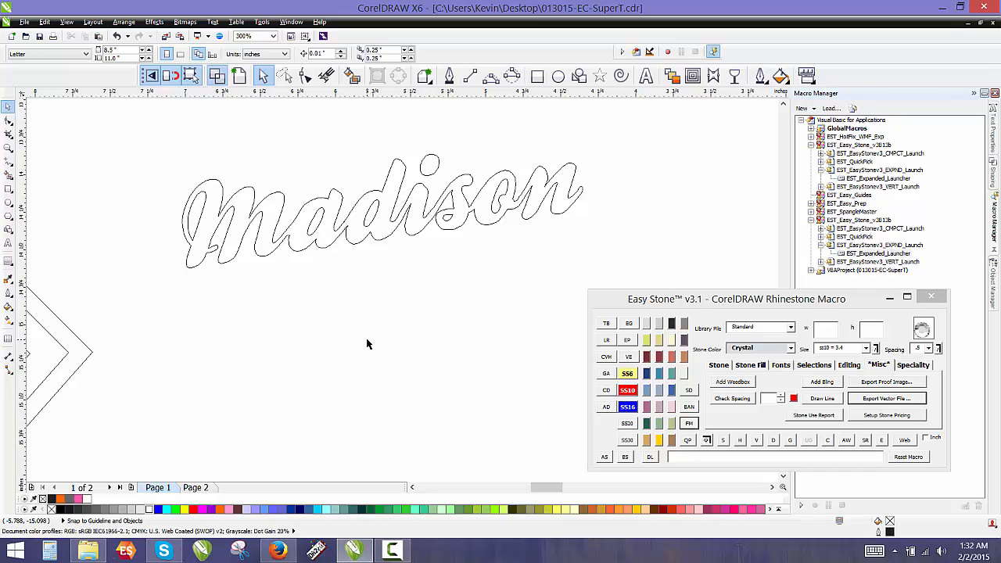
{"action": "left_click", "coordinate": [379, 226]}
{"action": "left_click_drag", "start_coordinate": [380, 227], "coordinate": [384, 220]}
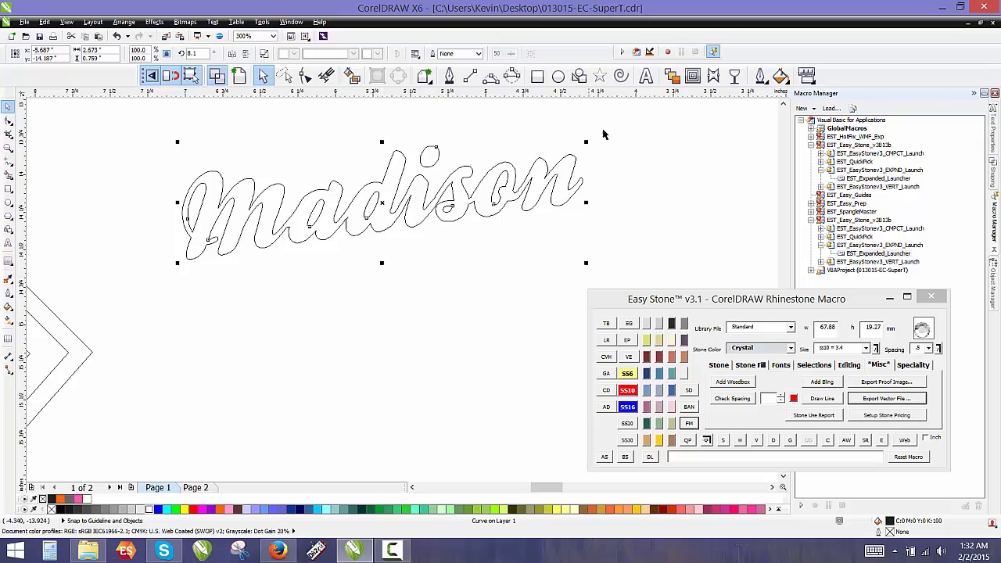
Add the artistic text "ABCDEFG" in Arial 24 pt and place it centred beneath the script name
{"action": "left_click", "coordinate": [646, 75]}
{"action": "left_click", "coordinate": [327, 344]}
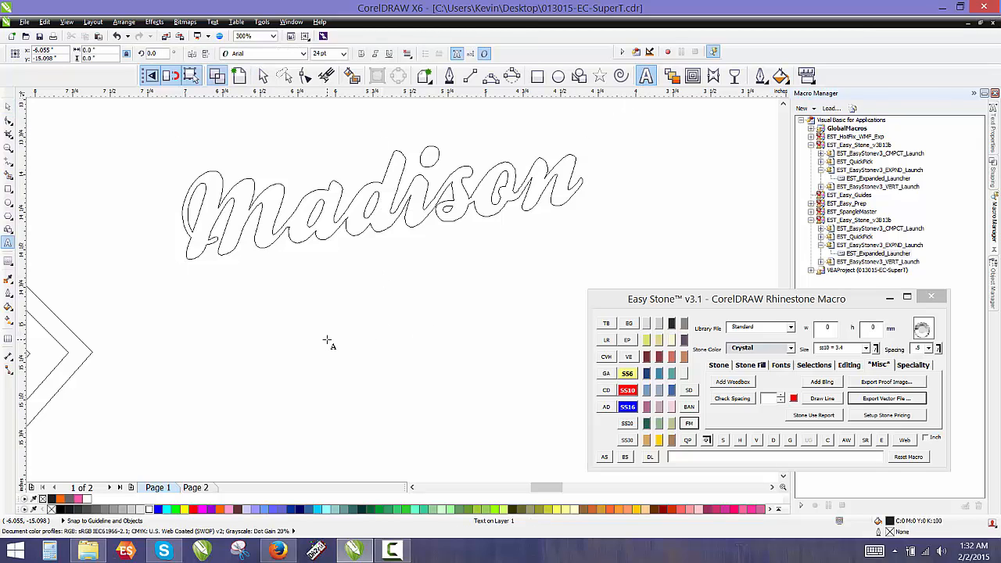
{"action": "type", "text": "A"}
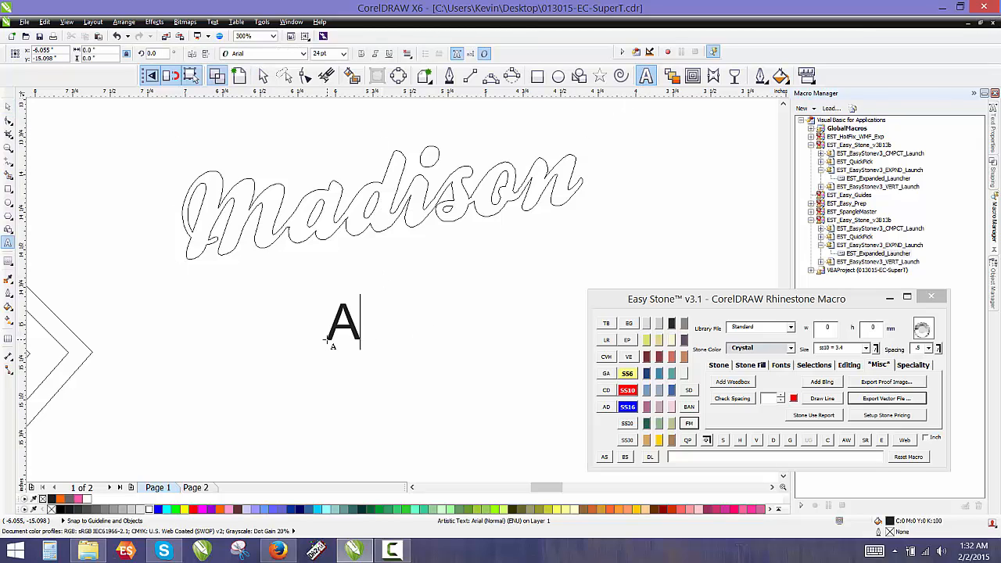
{"action": "type", "text": "BCDEFG"}
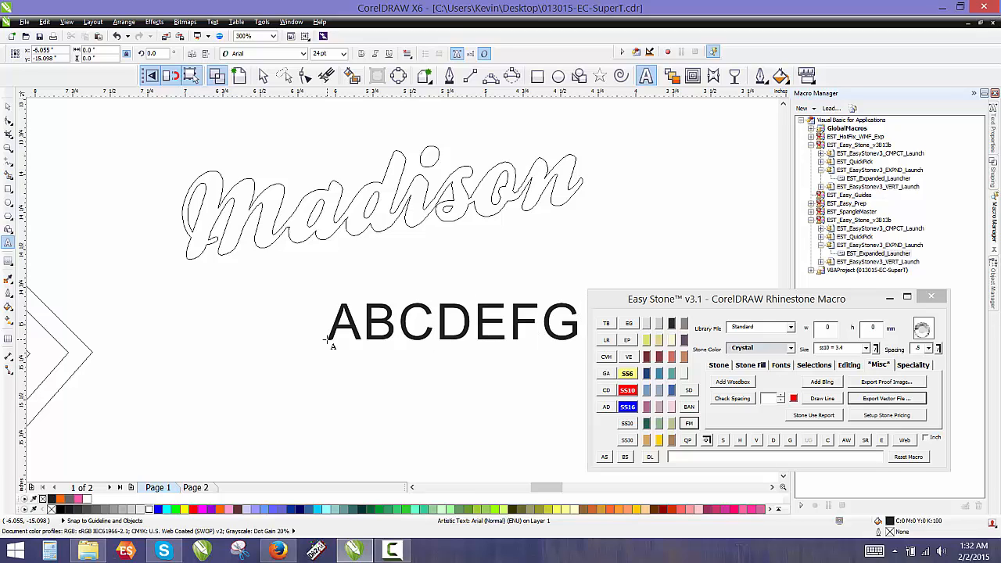
{"action": "left_click", "coordinate": [8, 106]}
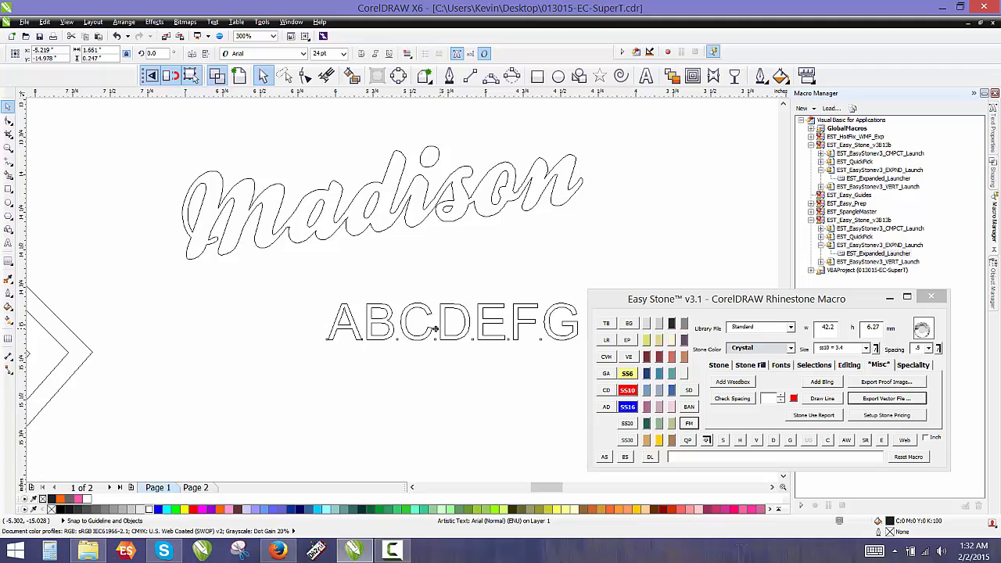
{"action": "left_click_drag", "start_coordinate": [442, 331], "coordinate": [346, 331]}
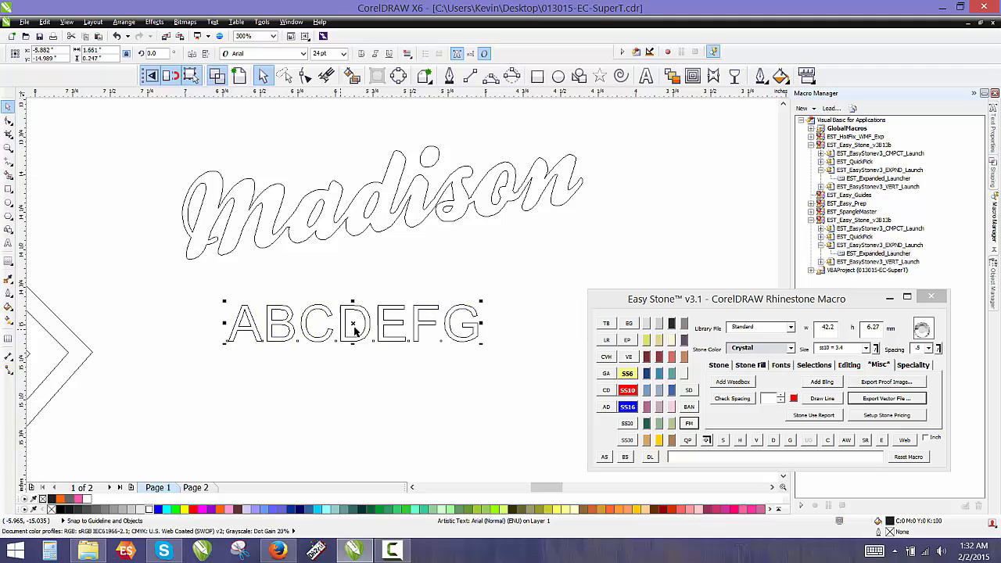
Set the ABCDEFG text's font to AA - Athletic Tails with the Font Manager and enlarge it to about 32.4 pt
{"action": "left_click", "coordinate": [689, 423]}
{"action": "left_click", "coordinate": [762, 223]}
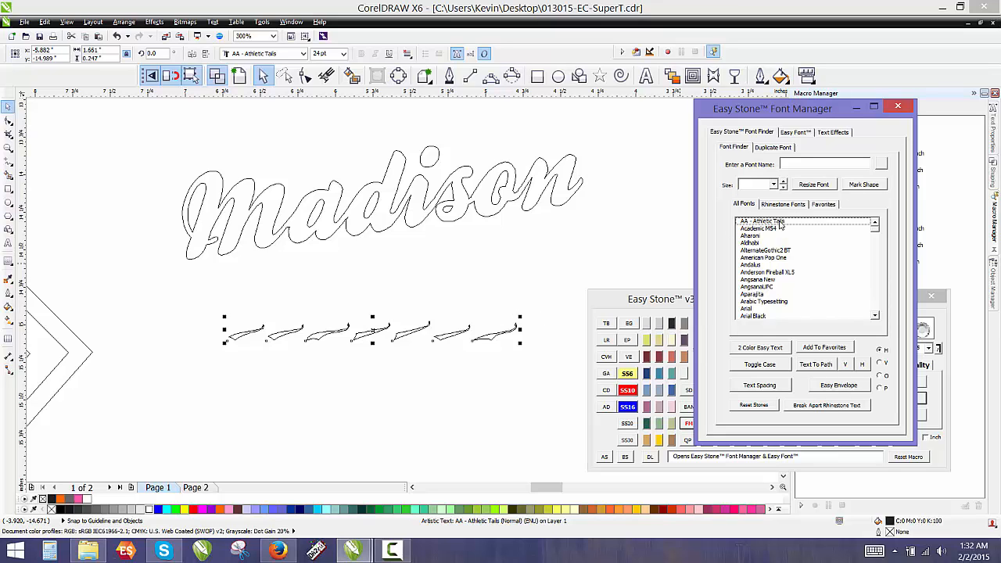
{"action": "left_click_drag", "start_coordinate": [521, 331], "coordinate": [604, 234]}
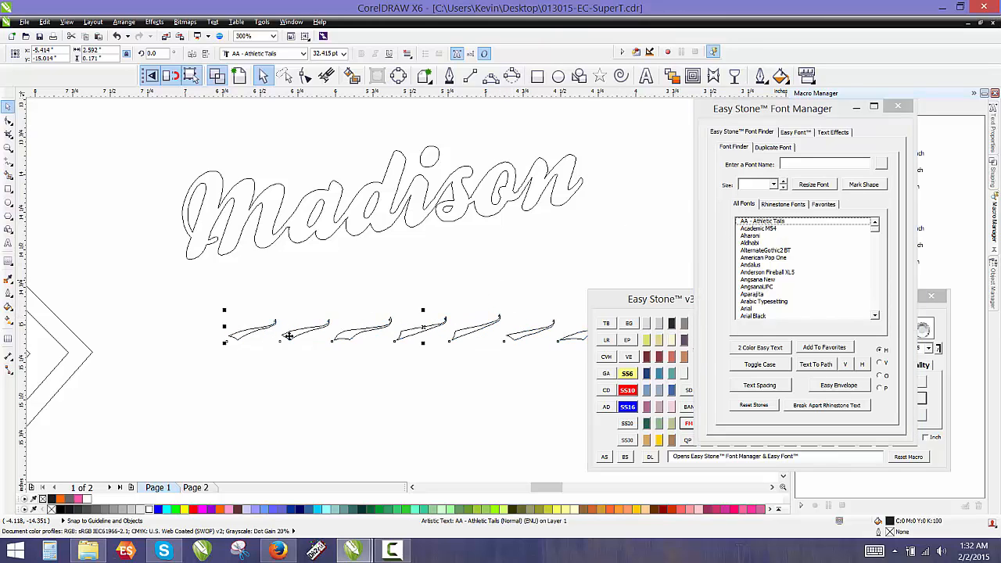
Break the tail text apart into individual shapes and move the second tail up just below the script name
{"action": "left_click", "coordinate": [829, 407]}
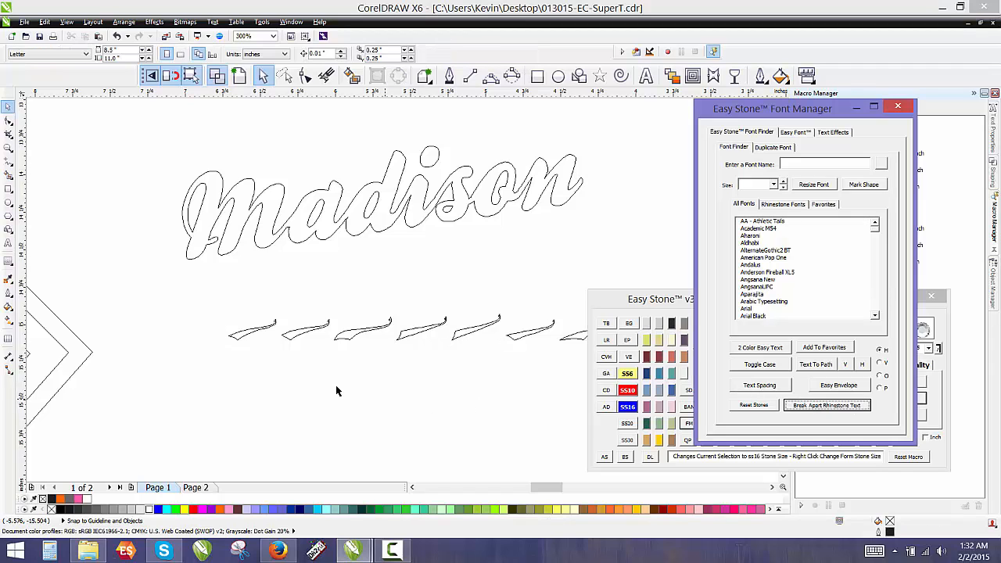
{"action": "left_click", "coordinate": [286, 330]}
{"action": "left_click_drag", "start_coordinate": [296, 327], "coordinate": [311, 277]}
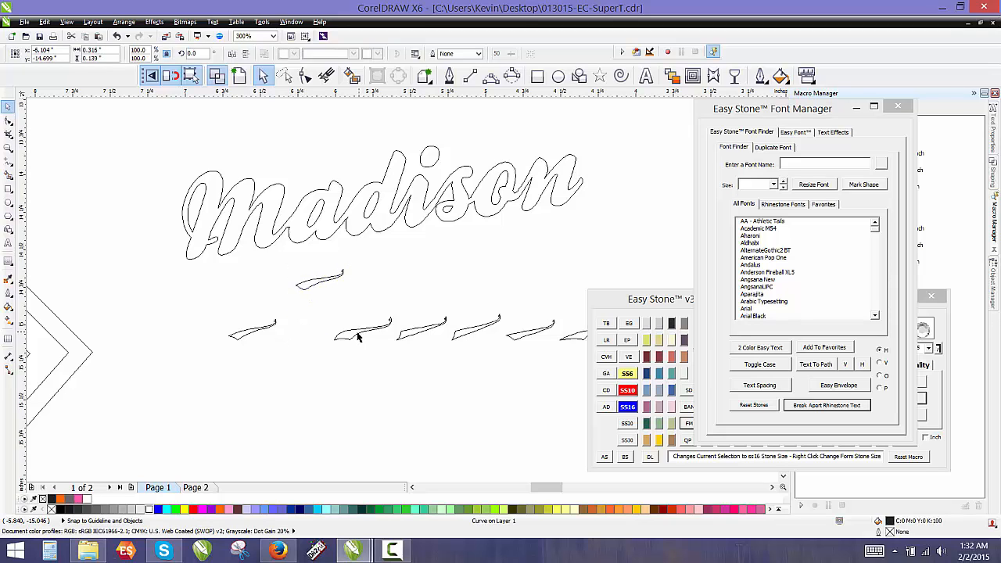
Delete the six unused tails, keeping only the one just below the script name
{"action": "left_click_drag", "start_coordinate": [358, 335], "coordinate": [338, 346]}
{"action": "left_click_drag", "start_coordinate": [269, 343], "coordinate": [276, 351]}
{"action": "left_click", "coordinate": [225, 298]}
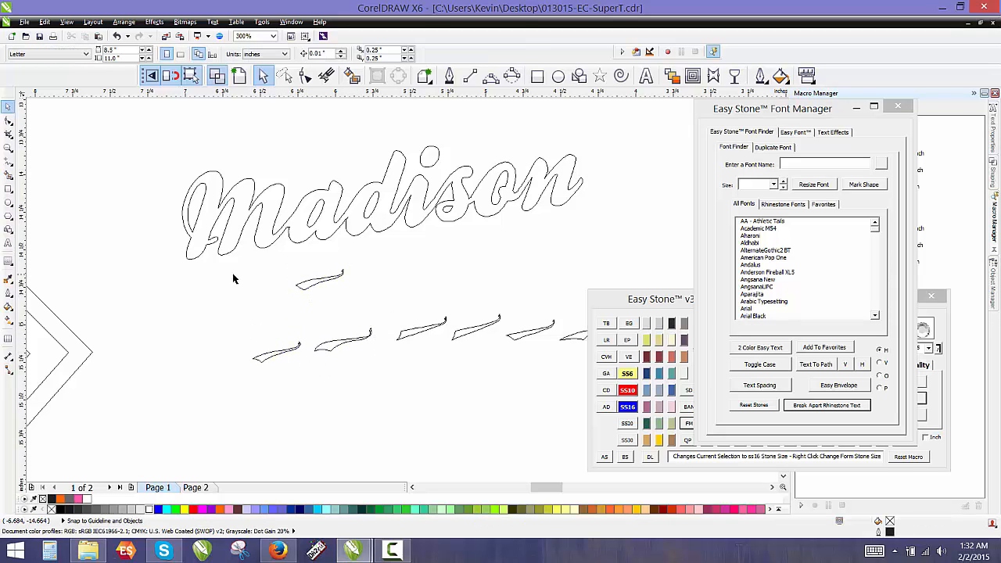
{"action": "scroll", "coordinate": [233, 273], "scroll_direction": "down", "scroll_amount": 1}
{"action": "left_click_drag", "start_coordinate": [217, 337], "coordinate": [462, 290]}
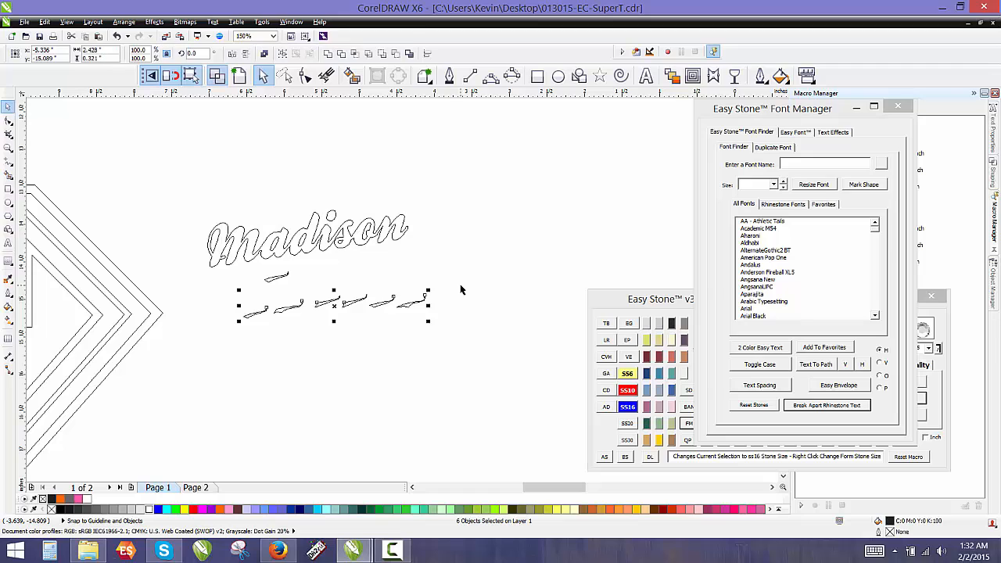
{"action": "key", "text": "Delete"}
{"action": "scroll", "coordinate": [263, 274], "scroll_direction": "up", "scroll_amount": 2}
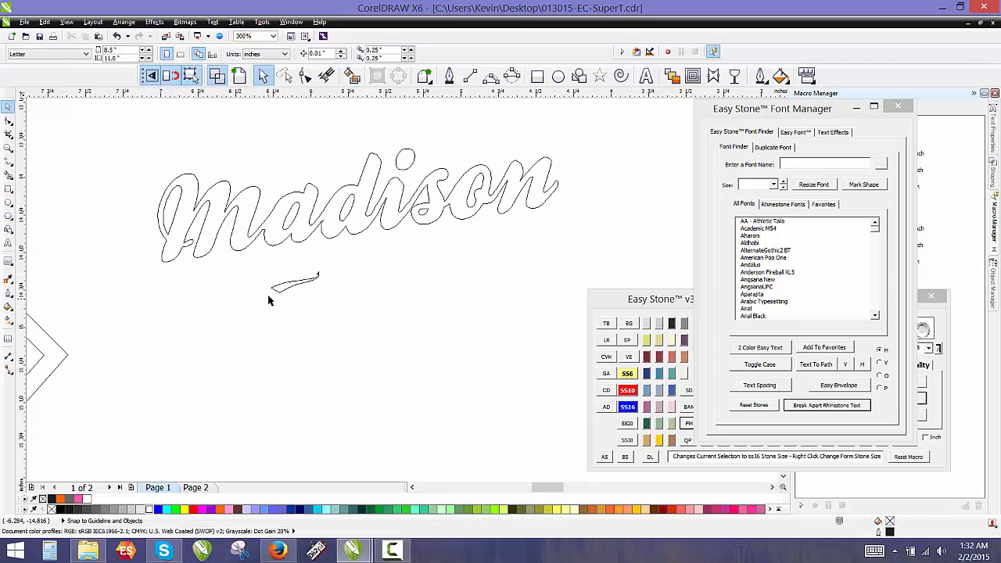
Enlarge the remaining tail to about 2.3 inches wide and rotate it about 6.6 degrees clockwise
{"action": "left_click", "coordinate": [294, 284]}
{"action": "left_click_drag", "start_coordinate": [321, 270], "coordinate": [652, 154]}
{"action": "left_click_drag", "start_coordinate": [266, 298], "coordinate": [232, 312]}
{"action": "left_click", "coordinate": [349, 273]}
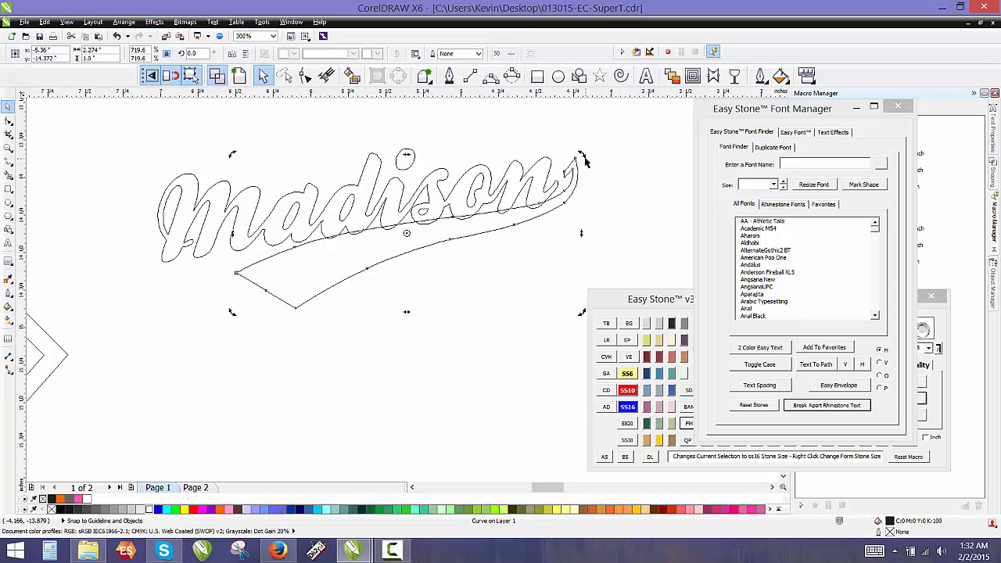
{"action": "mouse_move", "coordinate": [582, 155]}
{"action": "left_mouse_down"}
{"action": "mouse_move", "coordinate": [587, 182]}
{"action": "mouse_move", "coordinate": [585, 174]}
{"action": "left_mouse_up"}
{"action": "left_click", "coordinate": [483, 248]}
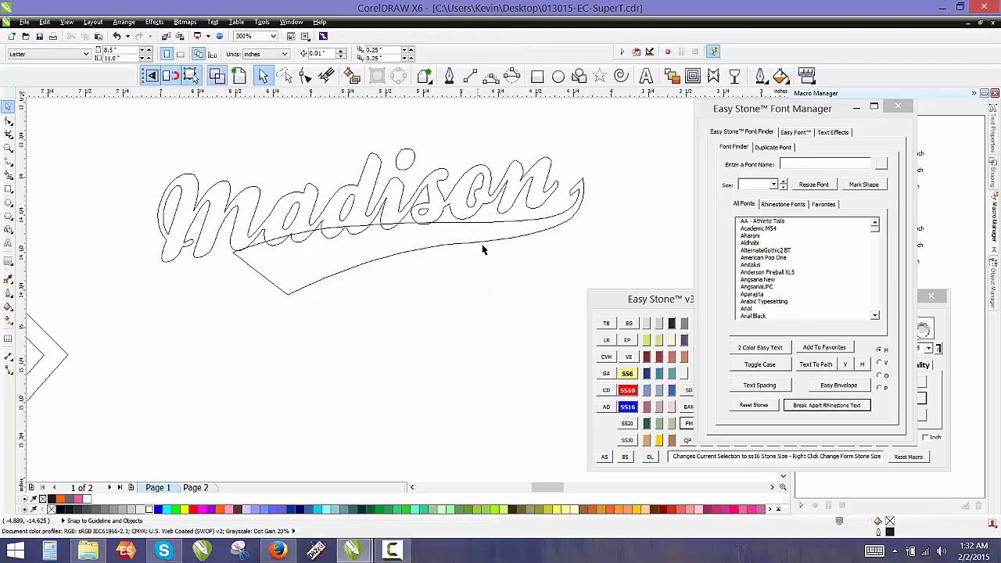
Enlarge the tail to about 2.6 inches wide and position it directly under the script name, meeting its last letter
{"action": "left_click_drag", "start_coordinate": [484, 235], "coordinate": [455, 244]}
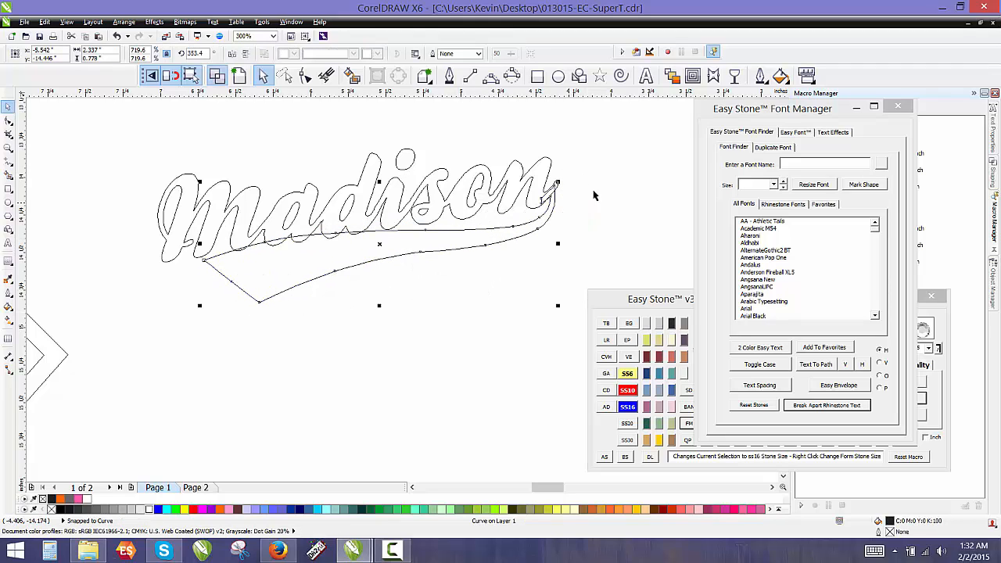
{"action": "left_click_drag", "start_coordinate": [557, 181], "coordinate": [563, 178]}
{"action": "left_click_drag", "start_coordinate": [201, 308], "coordinate": [163, 328]}
{"action": "left_click_drag", "start_coordinate": [295, 268], "coordinate": [306, 275]}
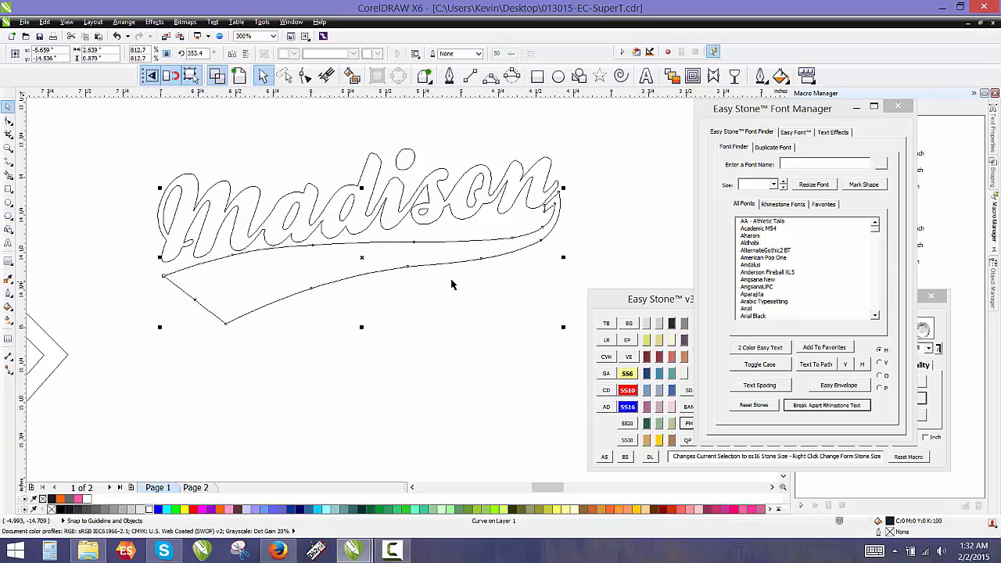
{"action": "left_click", "coordinate": [161, 334]}
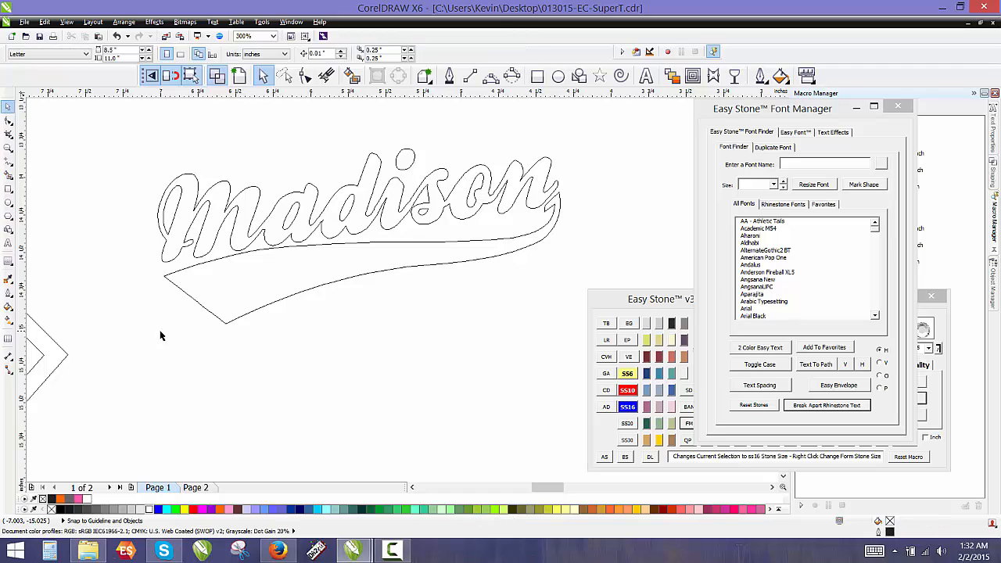
Rotate the tail about 3.3 degrees counterclockwise and adjust its position and size so its tip overlaps the name's last letter
{"action": "left_click", "coordinate": [198, 303]}
{"action": "left_click", "coordinate": [250, 295]}
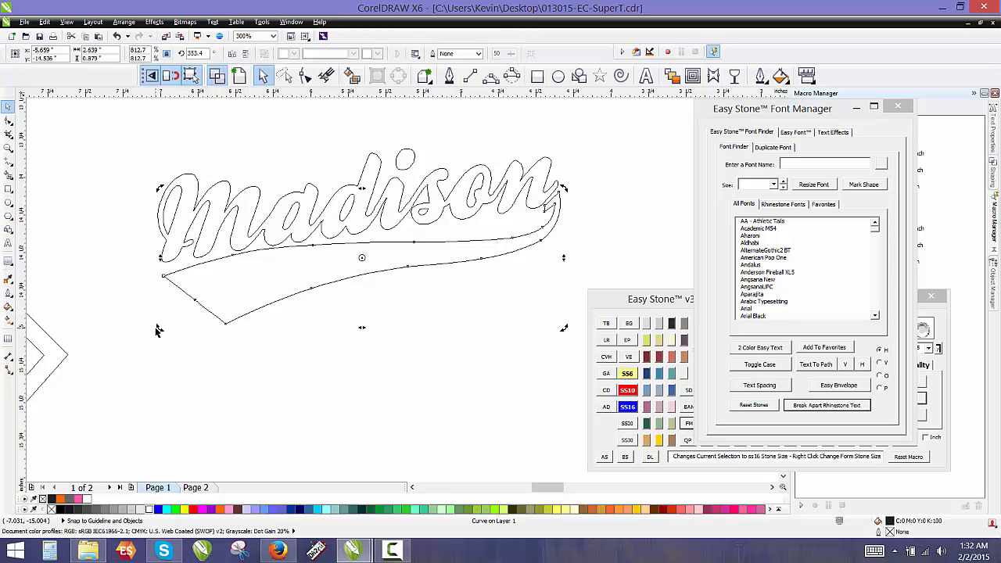
{"action": "left_click_drag", "start_coordinate": [158, 329], "coordinate": [162, 341]}
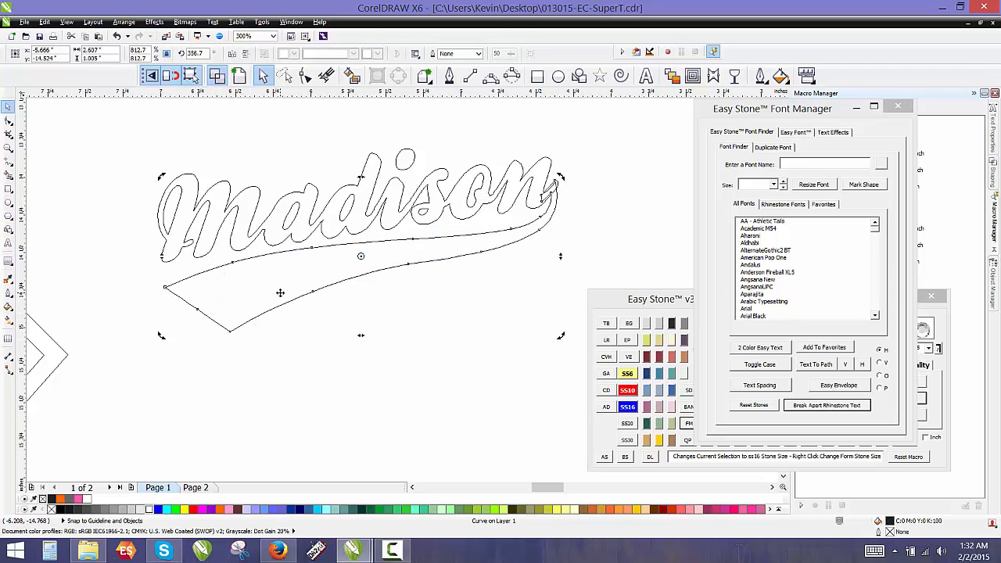
{"action": "left_click_drag", "start_coordinate": [277, 290], "coordinate": [277, 290]}
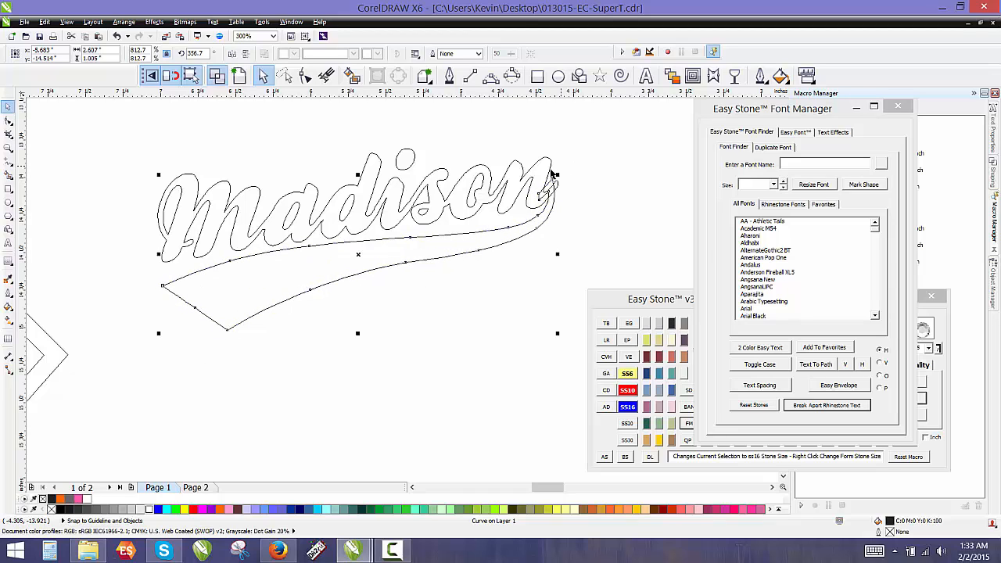
{"action": "left_click_drag", "start_coordinate": [557, 177], "coordinate": [569, 174]}
{"action": "left_click", "coordinate": [252, 391]}
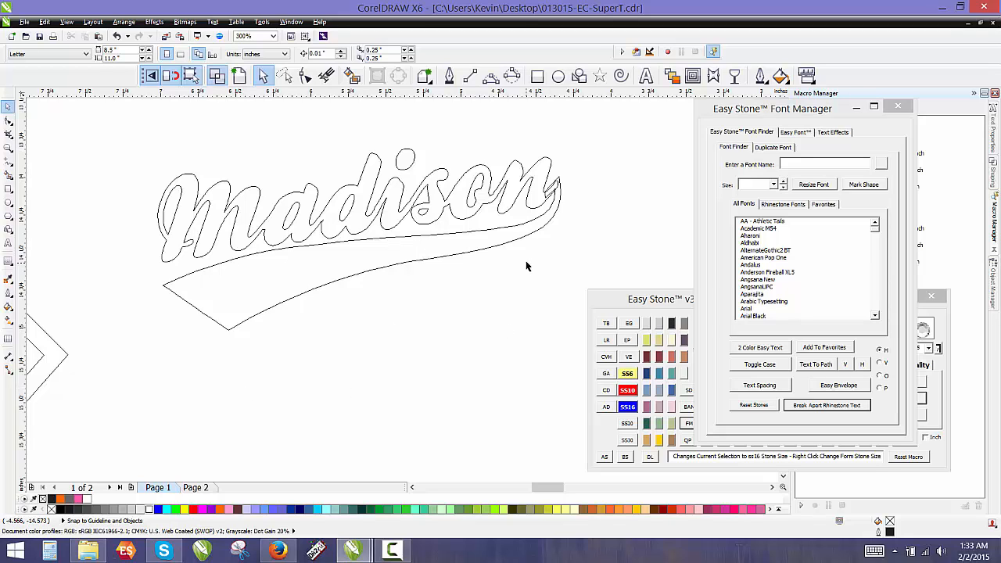
Weld the script name and the tail into one curve
{"action": "left_click_drag", "start_coordinate": [627, 133], "coordinate": [125, 359]}
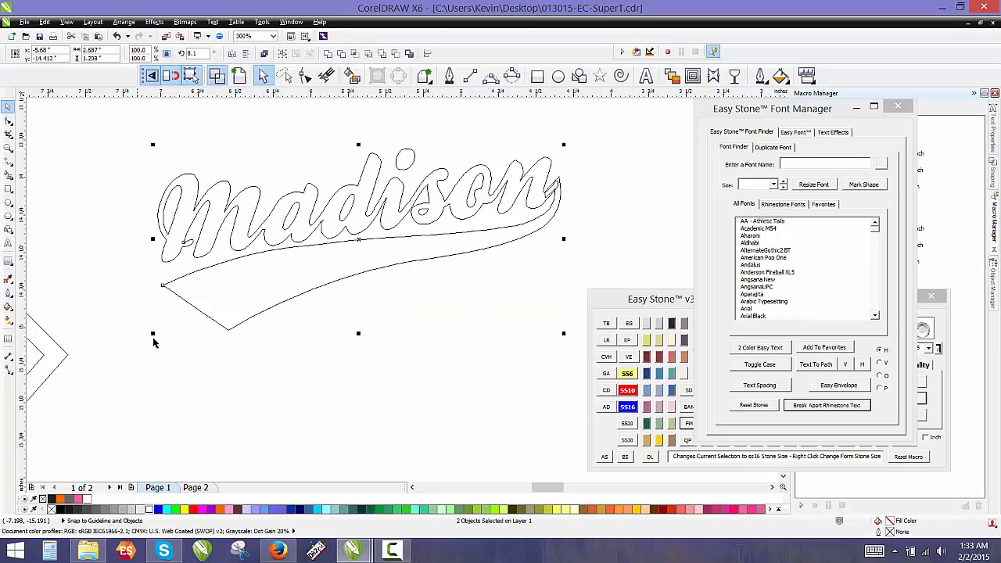
{"action": "left_click", "coordinate": [328, 56]}
{"action": "left_click", "coordinate": [276, 145]}
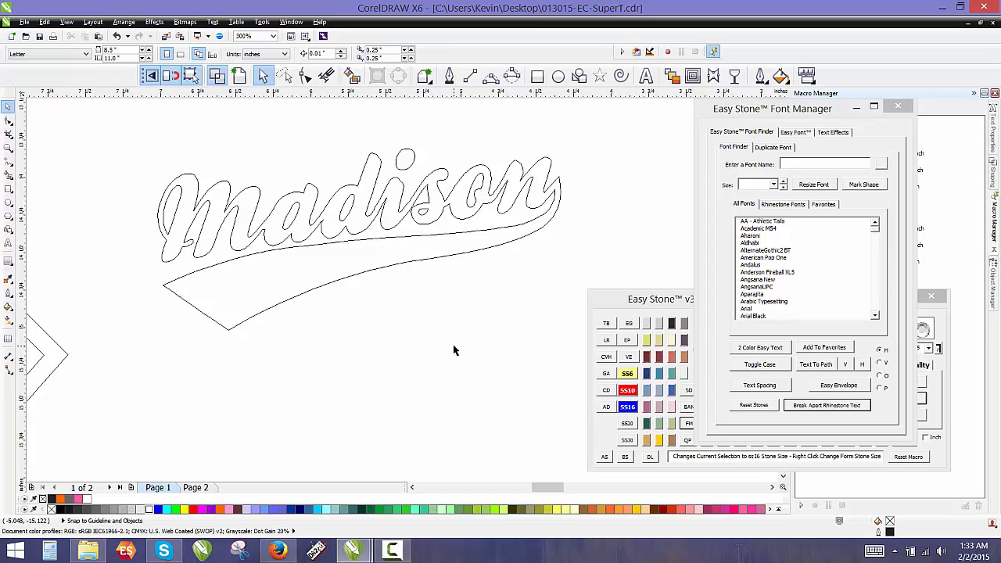
Switch the drawing from wireframe to full-colour display and bring the S logo and the name into view
{"action": "scroll", "coordinate": [469, 313], "scroll_direction": "down", "scroll_amount": 2}
{"action": "scroll", "coordinate": [502, 231], "scroll_direction": "down", "scroll_amount": 2}
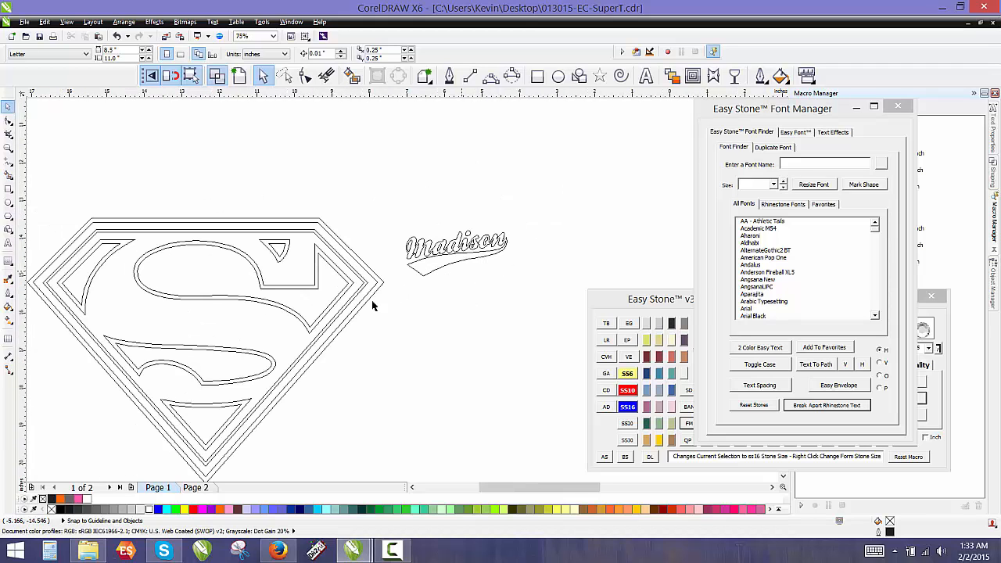
{"action": "left_click", "coordinate": [240, 75]}
{"action": "scroll", "coordinate": [402, 202], "scroll_direction": "down", "scroll_amount": 1}
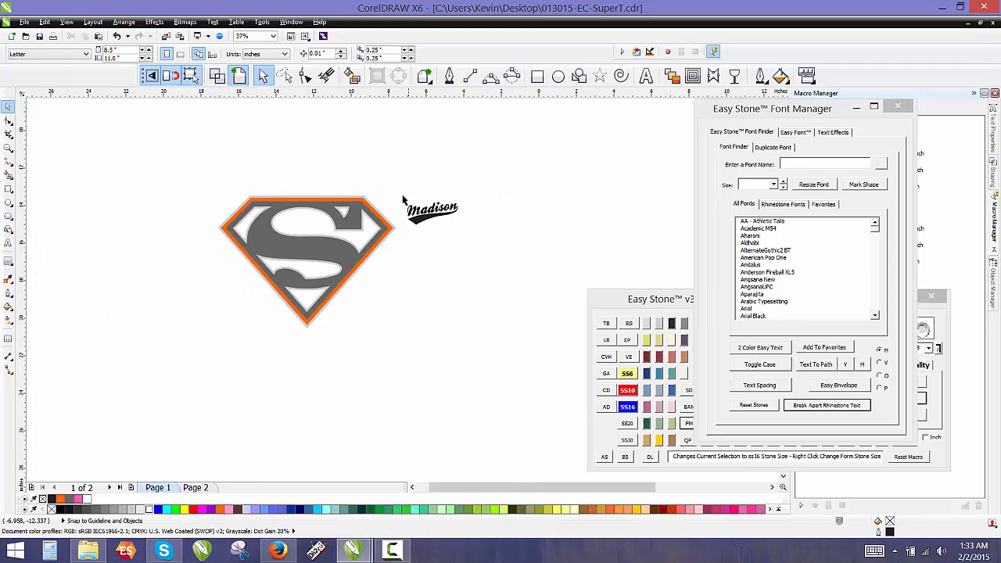
{"action": "scroll", "coordinate": [302, 258], "scroll_direction": "up", "scroll_amount": 1}
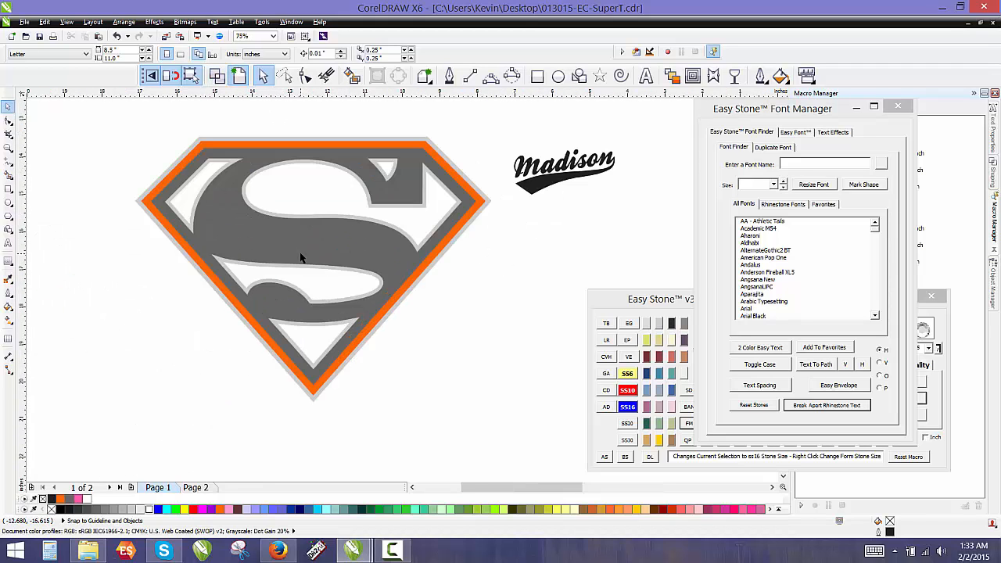
Move the name with its tail onto the middle of the S logo and enlarge it to about 4.5 inches wide
{"action": "left_click", "coordinate": [579, 179]}
{"action": "left_click_drag", "start_coordinate": [539, 199], "coordinate": [284, 275]}
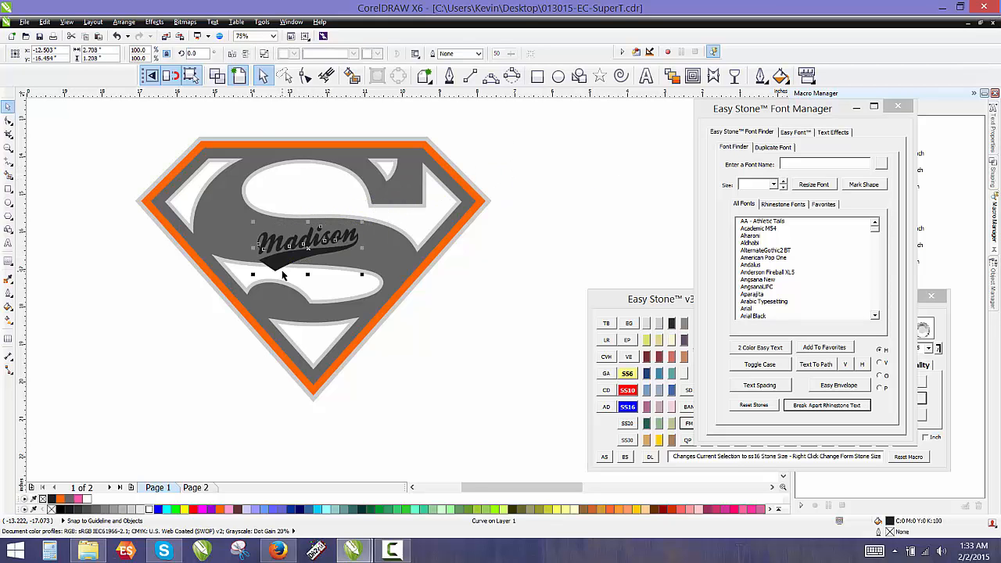
{"action": "scroll", "coordinate": [283, 276], "scroll_direction": "up", "scroll_amount": 1}
{"action": "left_click_drag", "start_coordinate": [440, 180], "coordinate": [577, 117]}
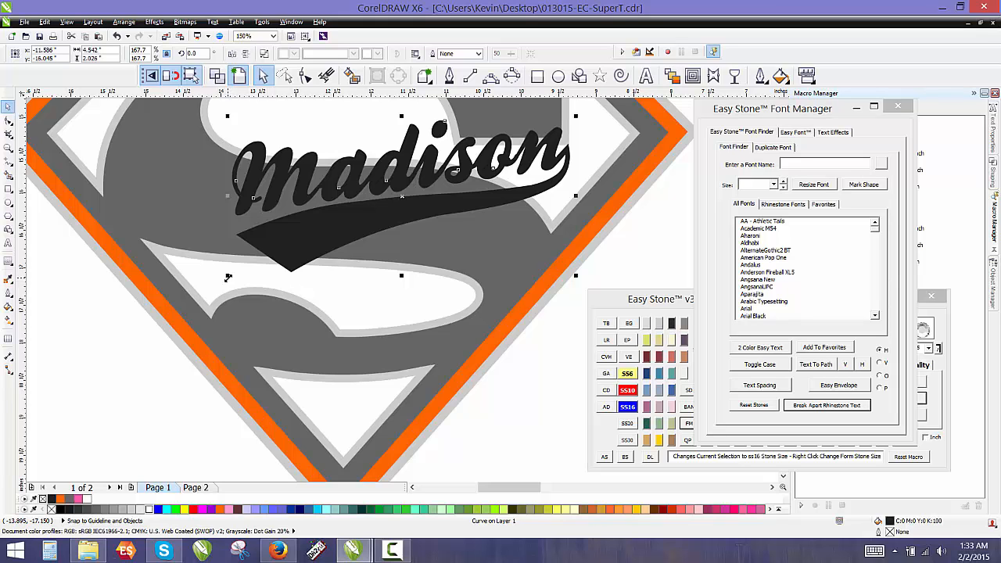
Enlarge the script name with its tail to about 5.35 inches wide and centre it across the S logo
{"action": "left_click_drag", "start_coordinate": [228, 277], "coordinate": [169, 305]}
{"action": "scroll", "coordinate": [335, 309], "scroll_direction": "down", "scroll_amount": 1}
{"action": "scroll", "coordinate": [350, 261], "scroll_direction": "up", "scroll_amount": 1}
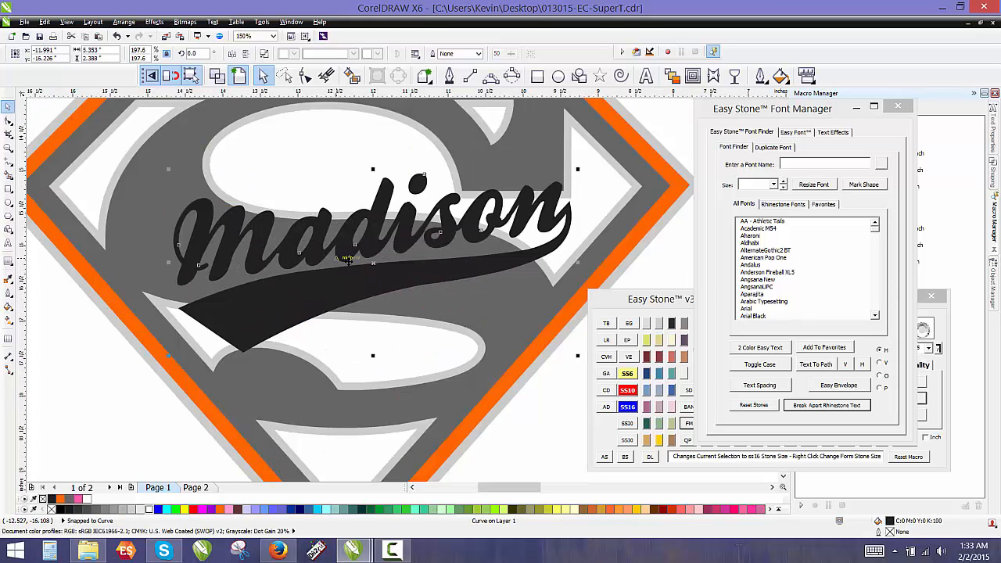
{"action": "left_click_drag", "start_coordinate": [350, 261], "coordinate": [327, 283]}
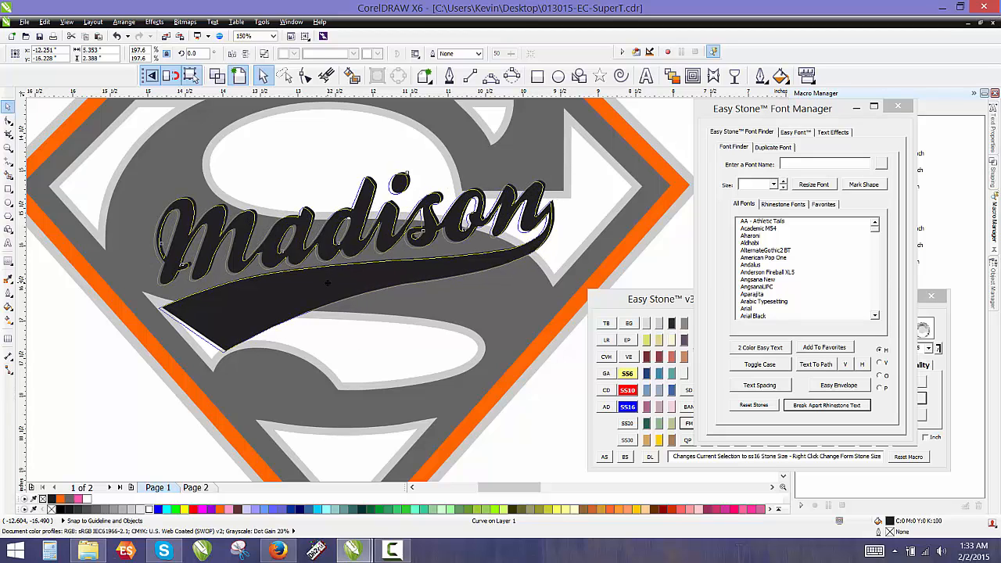
{"action": "scroll", "coordinate": [316, 232], "scroll_direction": "down", "scroll_amount": 1}
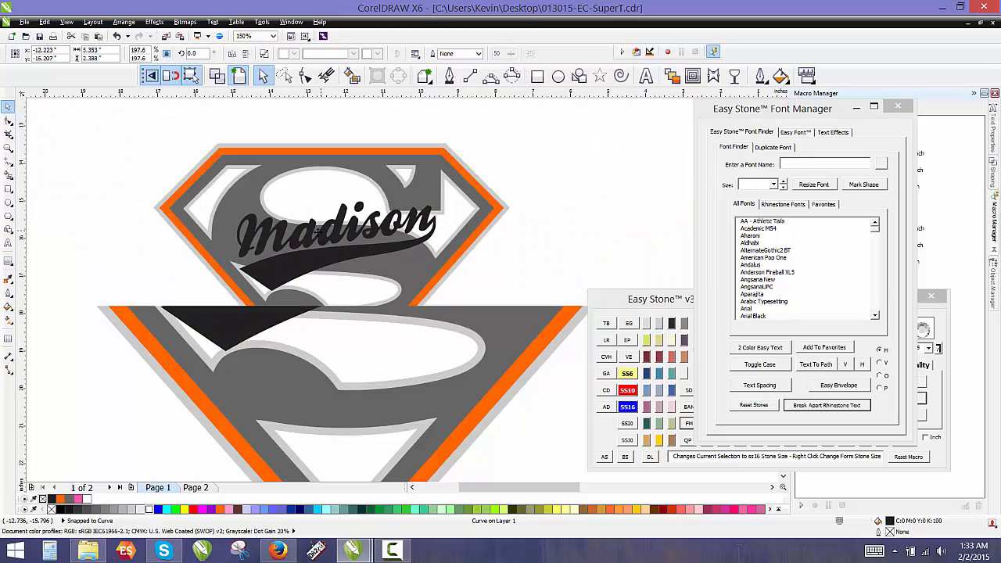
{"action": "left_click", "coordinate": [192, 347]}
{"action": "scroll", "coordinate": [305, 259], "scroll_direction": "up", "scroll_amount": 1}
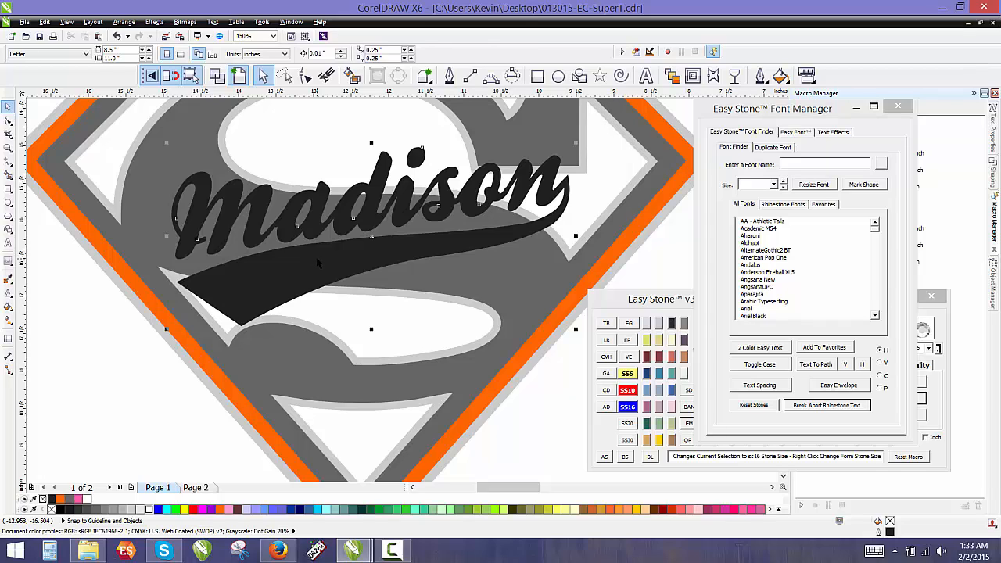
Create a boundary curve around the name with its tail, and undo the trial move of that curve
{"action": "left_click", "coordinate": [318, 263]}
{"action": "left_click", "coordinate": [424, 75]}
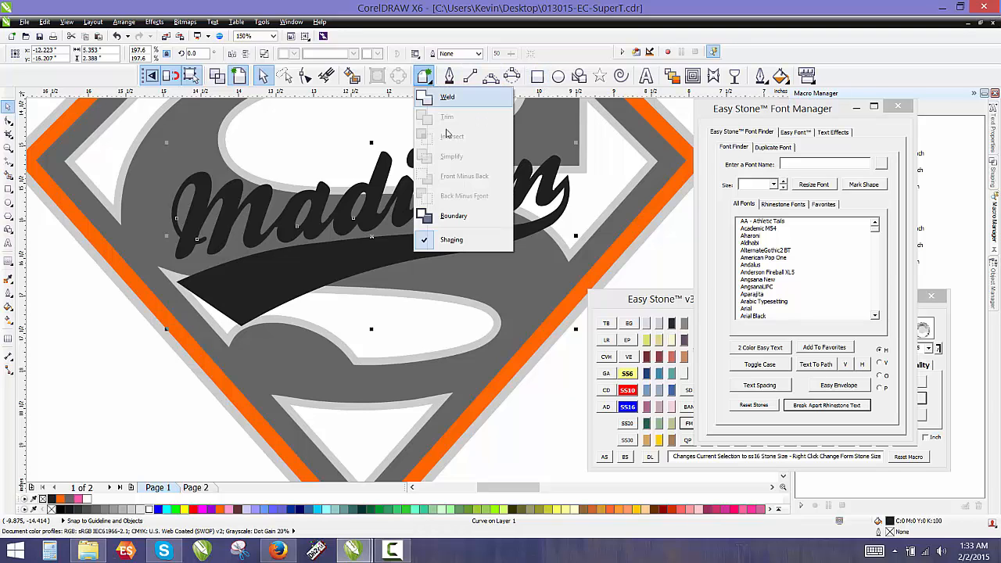
{"action": "left_click", "coordinate": [454, 216]}
{"action": "left_click_drag", "start_coordinate": [424, 252], "coordinate": [334, 335]}
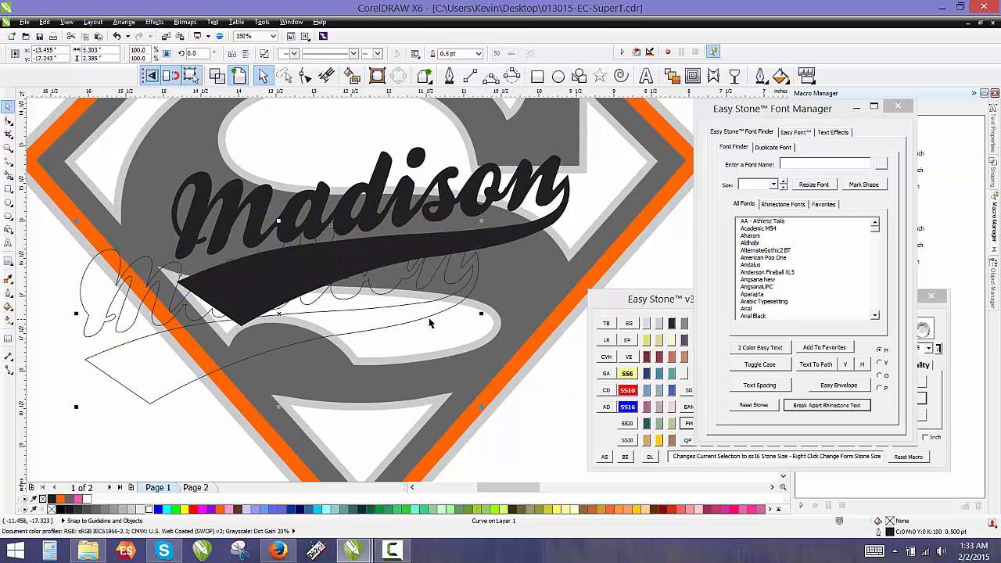
{"action": "key", "text": "ctrl+z"}
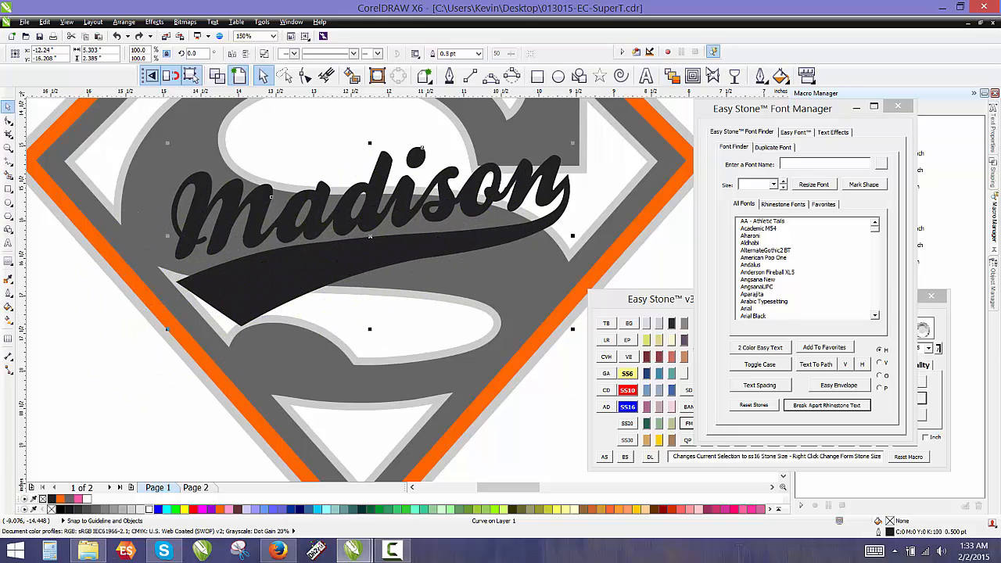
Add a one-step outside contour of about 0.109 inch around the boundary curve of the name and tail
{"action": "left_click", "coordinate": [693, 76]}
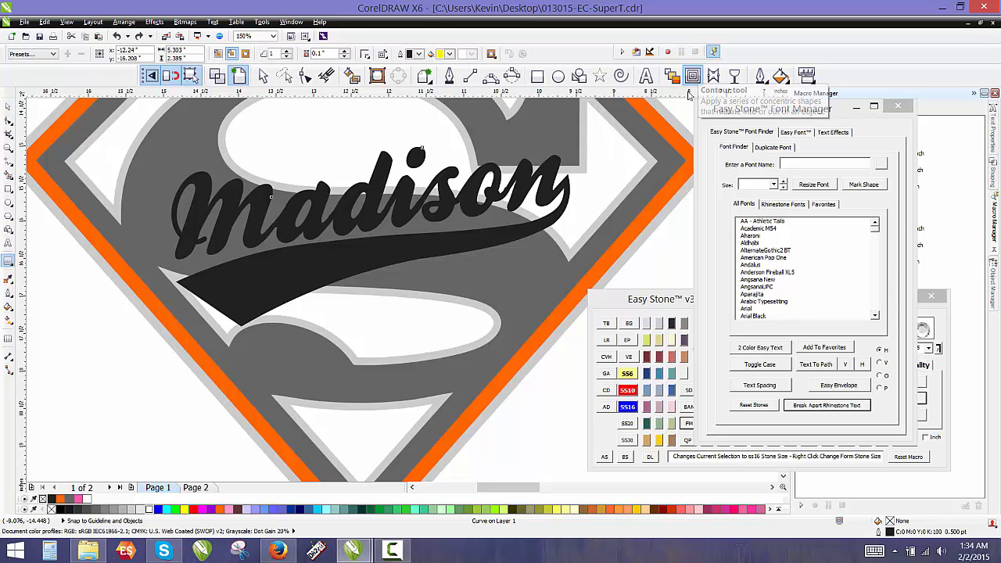
{"action": "left_click_drag", "start_coordinate": [555, 162], "coordinate": [576, 141]}
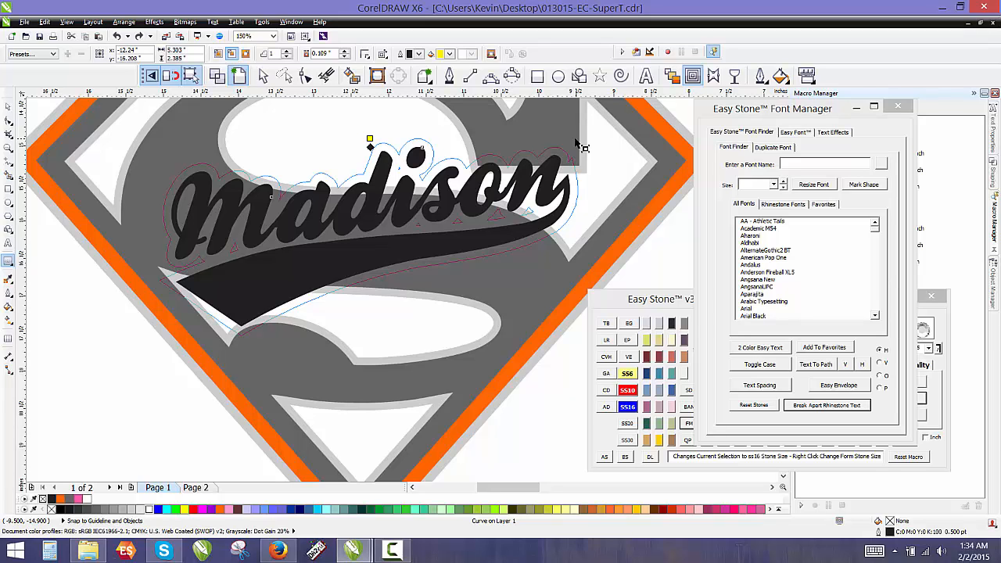
{"action": "left_click_drag", "start_coordinate": [577, 141], "coordinate": [576, 141]}
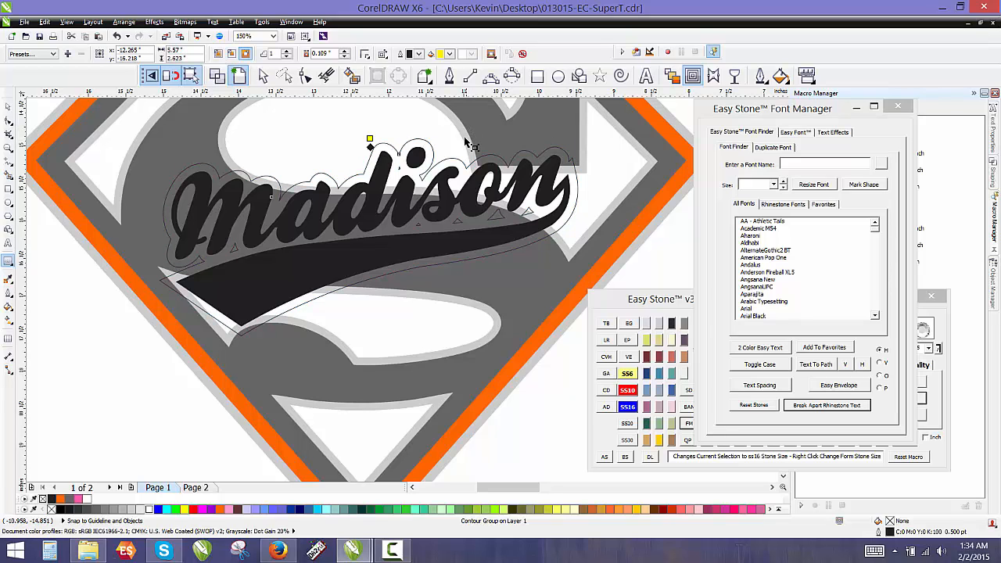
{"action": "left_click", "coordinate": [465, 142]}
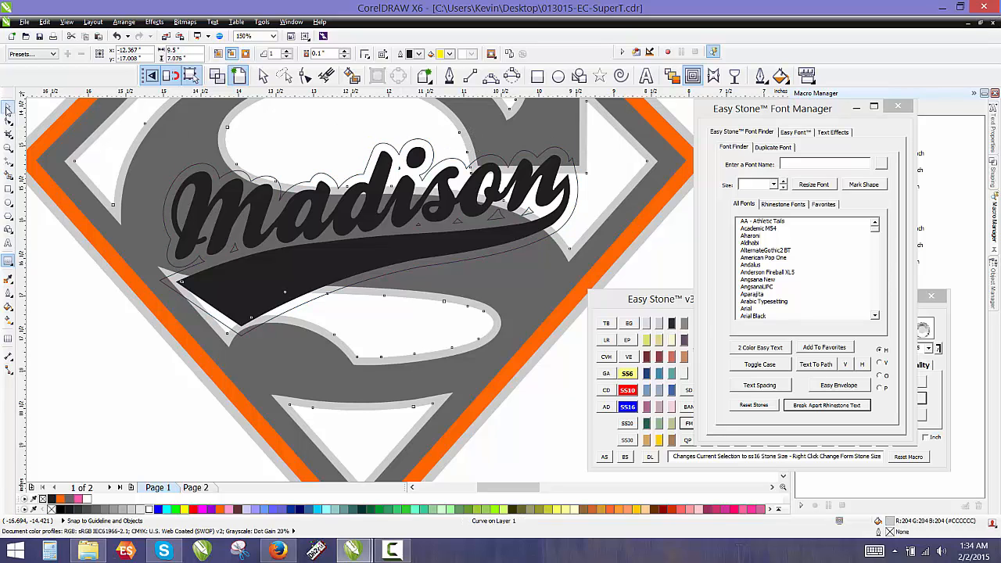
Break the contour group around the name apart and clear the selection
{"action": "left_click", "coordinate": [9, 109]}
{"action": "left_click", "coordinate": [43, 340]}
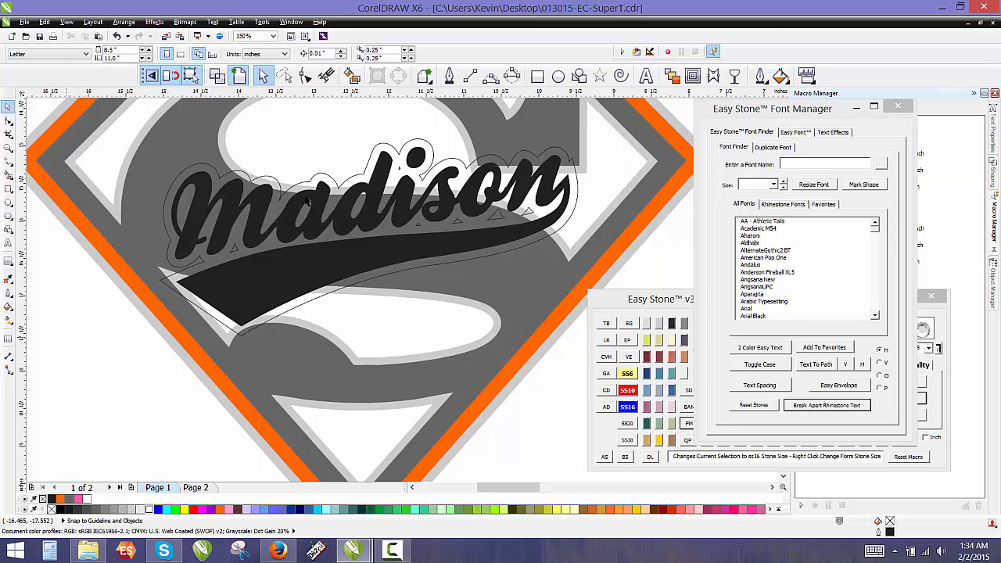
{"action": "right_click", "coordinate": [325, 179]}
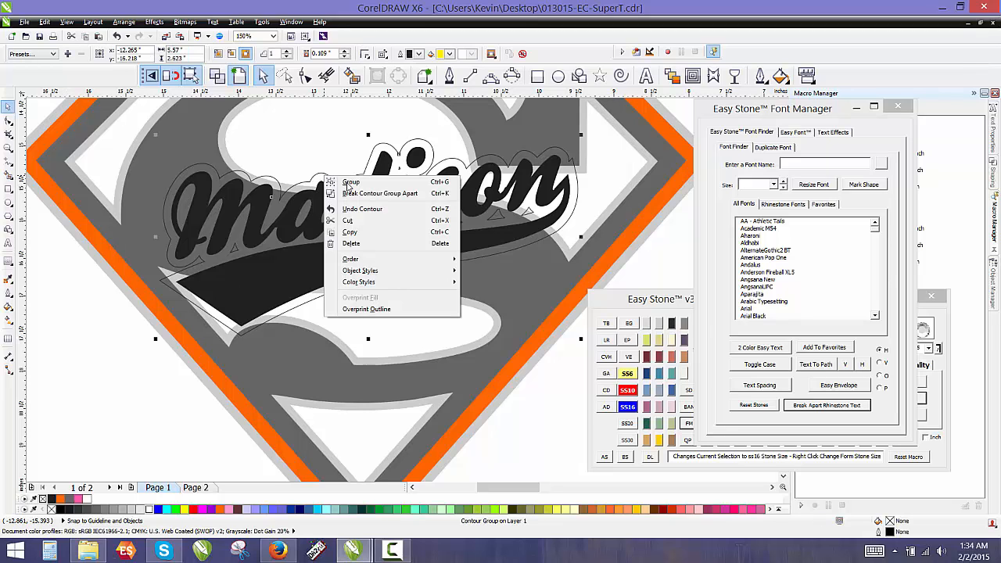
{"action": "left_click", "coordinate": [360, 195]}
{"action": "key", "text": "Escape"}
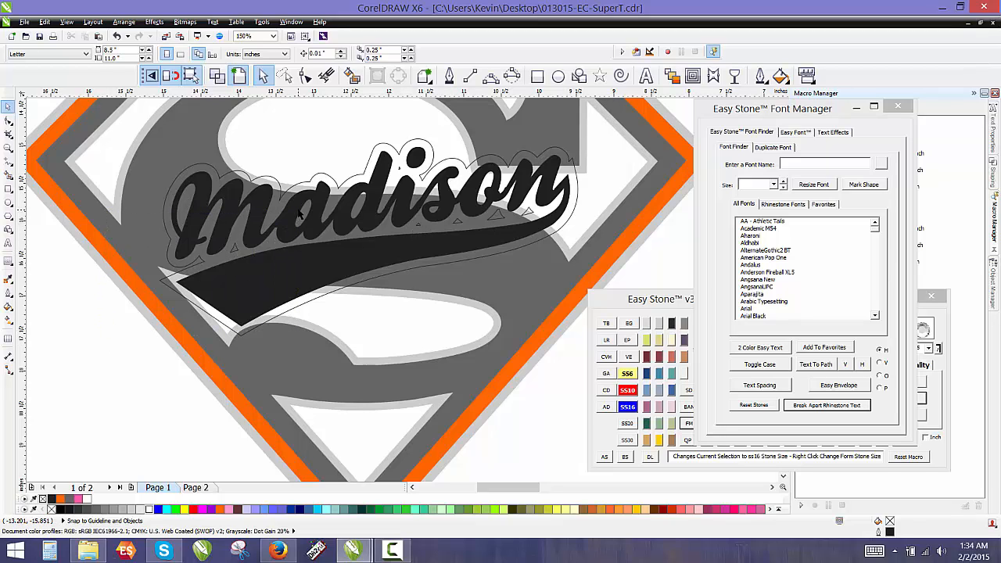
Break the contour curve apart and delete the small inner pieces between the letters and the tail
{"action": "left_click", "coordinate": [169, 259]}
{"action": "right_click", "coordinate": [169, 257]}
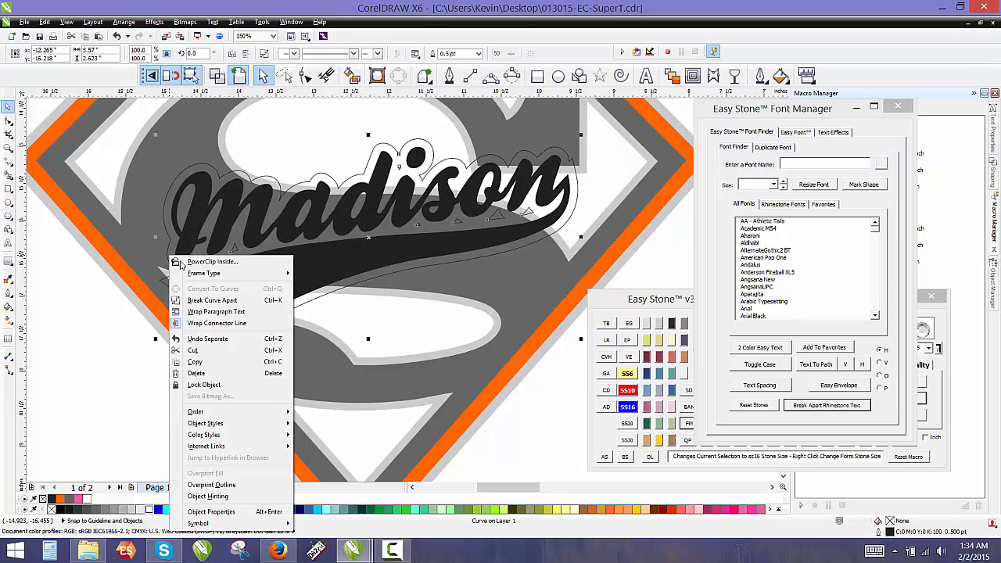
{"action": "left_click", "coordinate": [208, 300]}
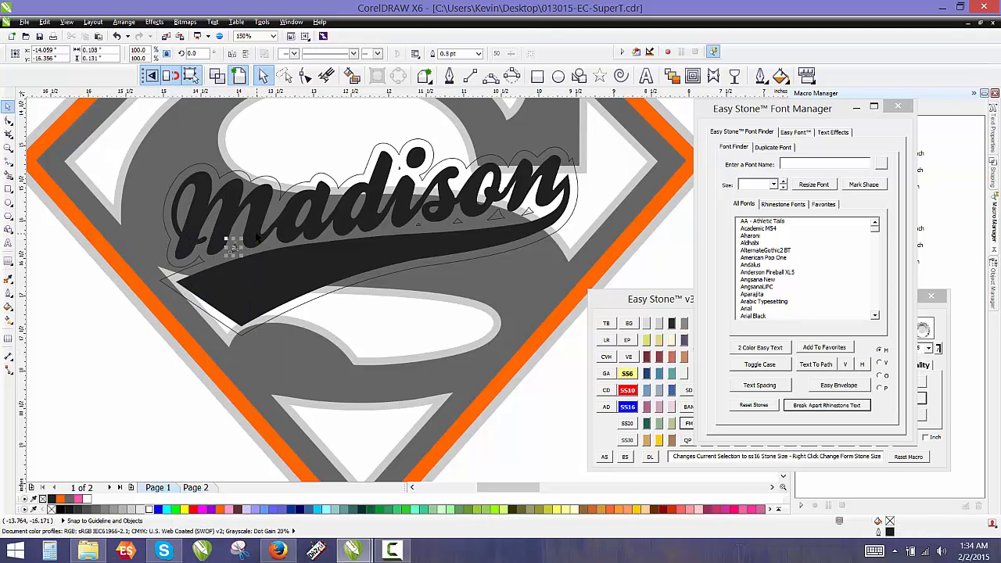
{"action": "key", "text": "Delete"}
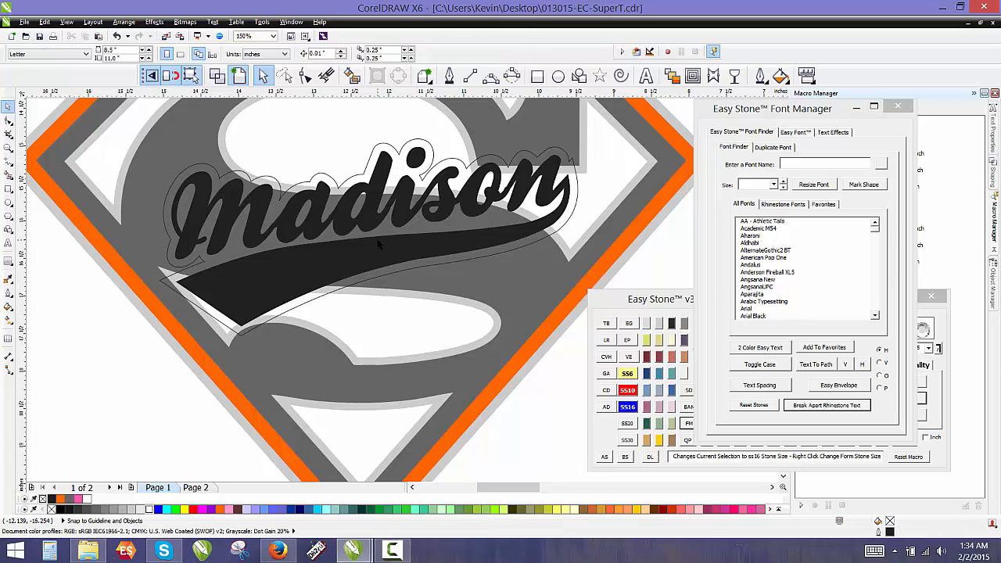
Trim the dark grey S shape with the outer contour of the name
{"action": "left_click", "coordinate": [319, 177]}
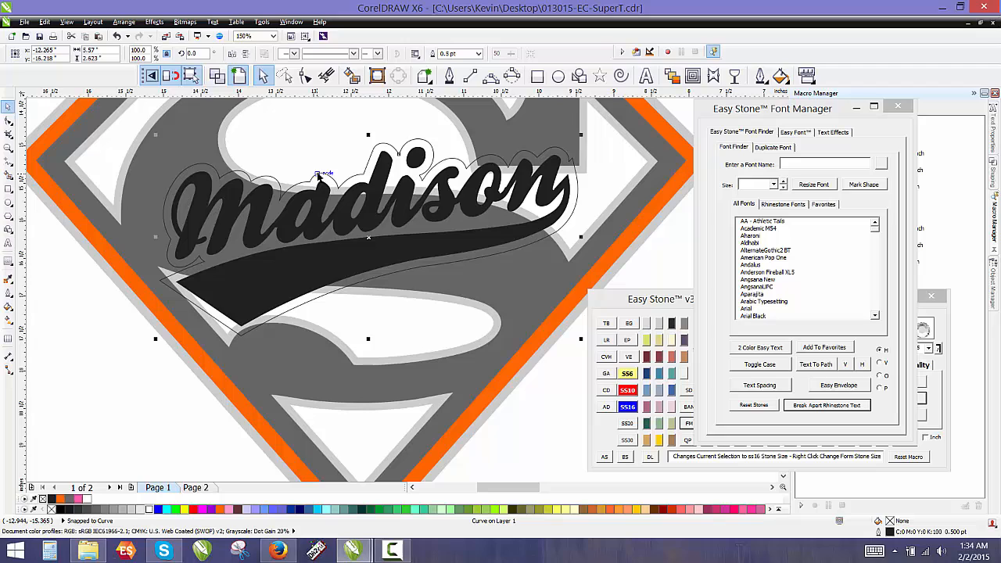
{"action": "left_click", "coordinate": [495, 284], "text": "shift"}
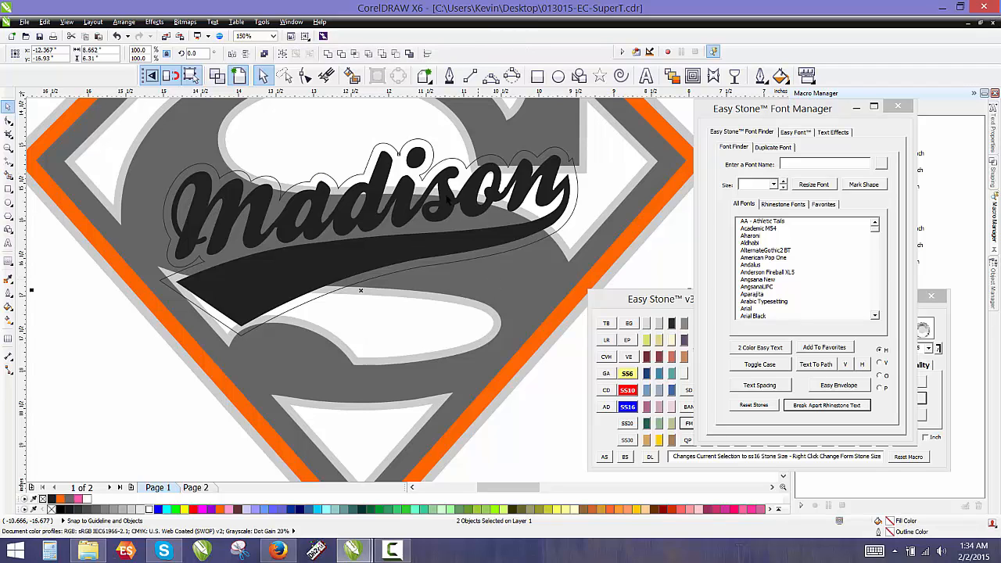
{"action": "left_click", "coordinate": [343, 55]}
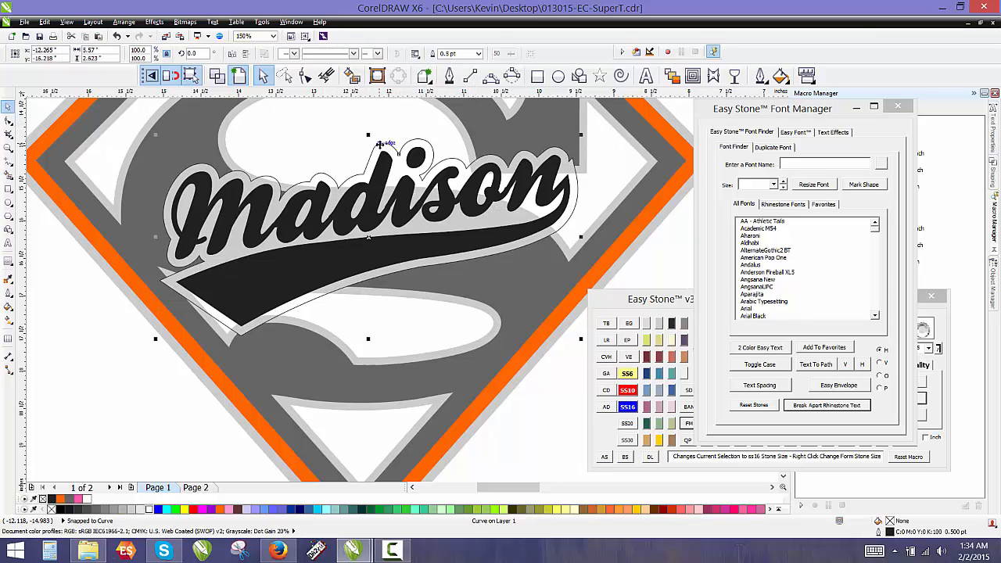
Weld the name's outer contour to the light grey background layer of the logo
{"action": "left_click", "coordinate": [462, 133], "text": "shift"}
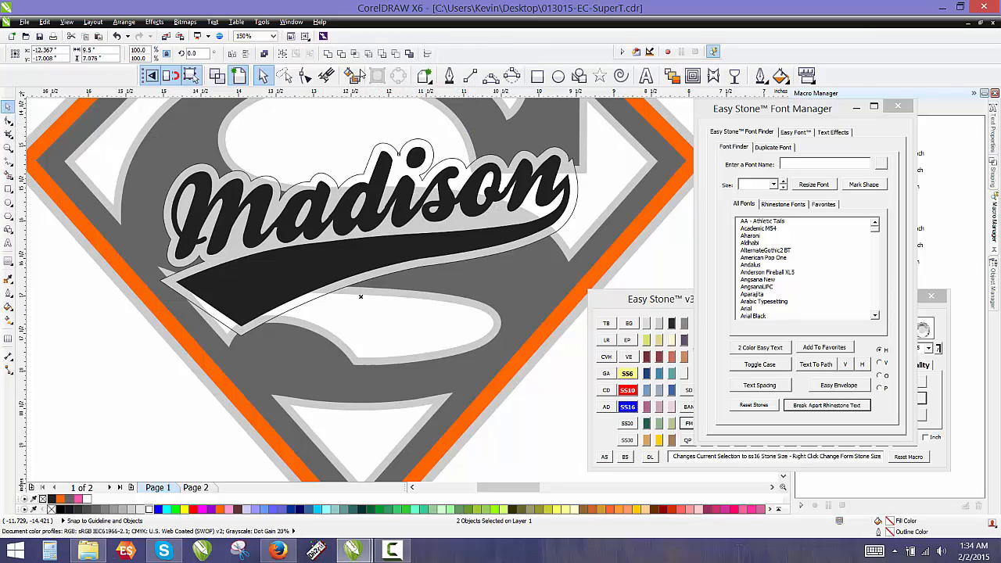
{"action": "left_click", "coordinate": [329, 53]}
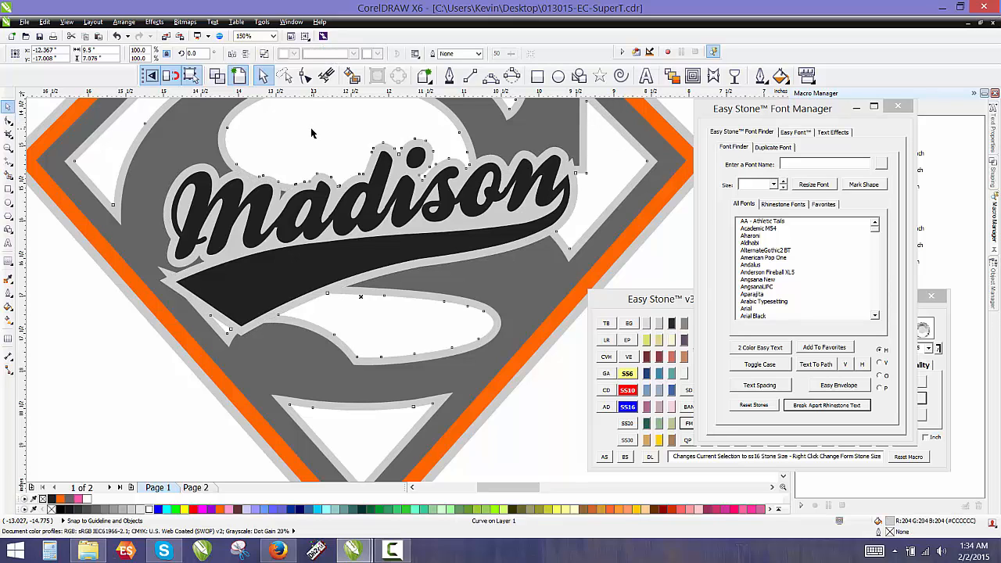
{"action": "key", "text": "Escape"}
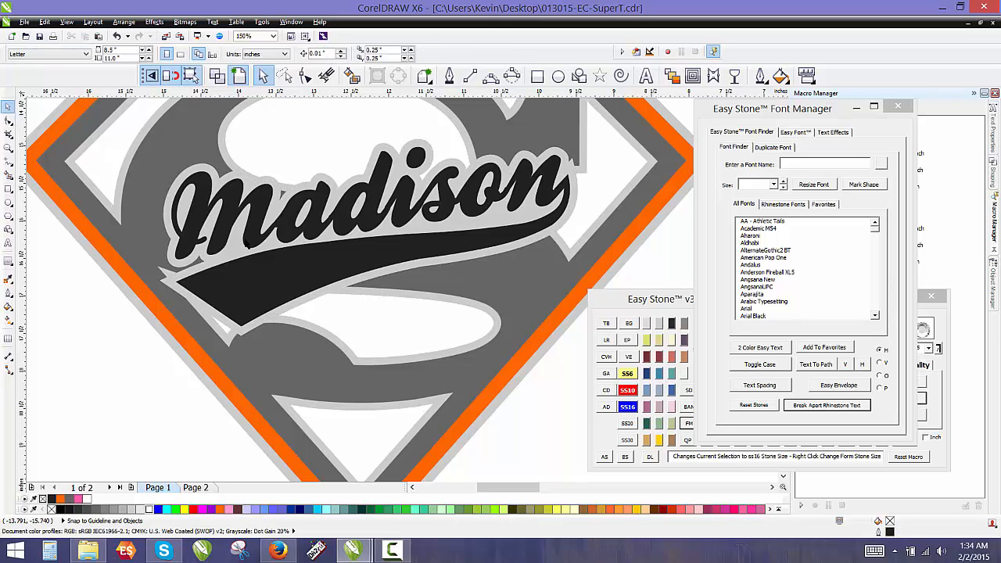
Delete the nodes of the small dark grey sliver left between the name's first two letters
{"action": "scroll", "coordinate": [264, 209], "scroll_direction": "up", "scroll_amount": 2}
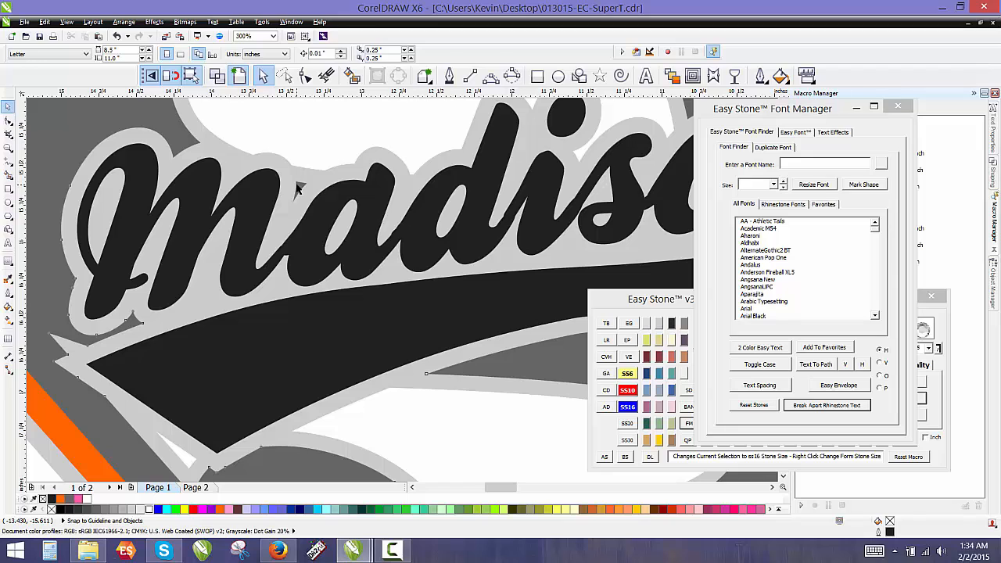
{"action": "key", "text": "F10"}
{"action": "left_click_drag", "start_coordinate": [287, 174], "coordinate": [317, 221]}
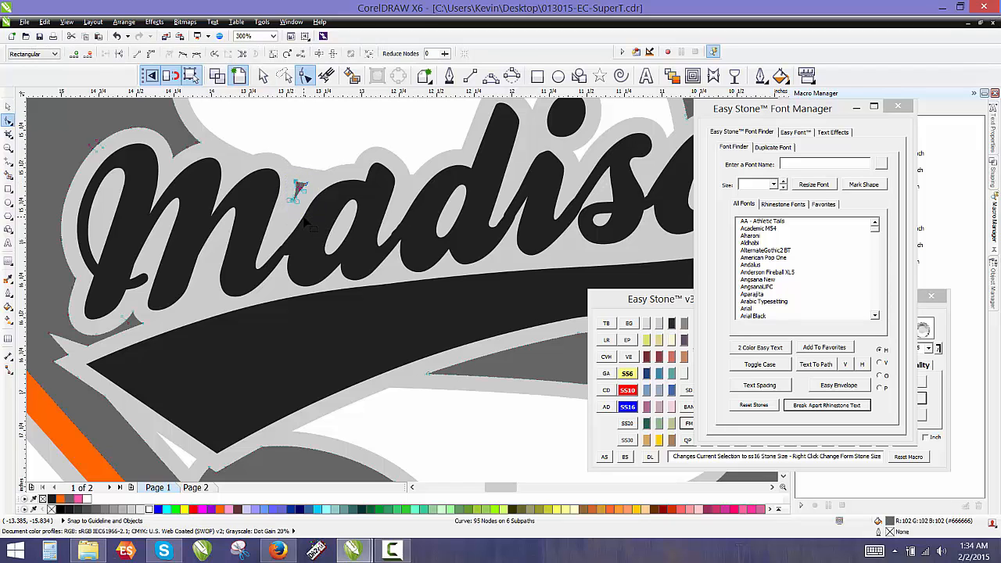
{"action": "key", "text": "Delete"}
{"action": "scroll", "coordinate": [307, 225], "scroll_direction": "down", "scroll_amount": 2}
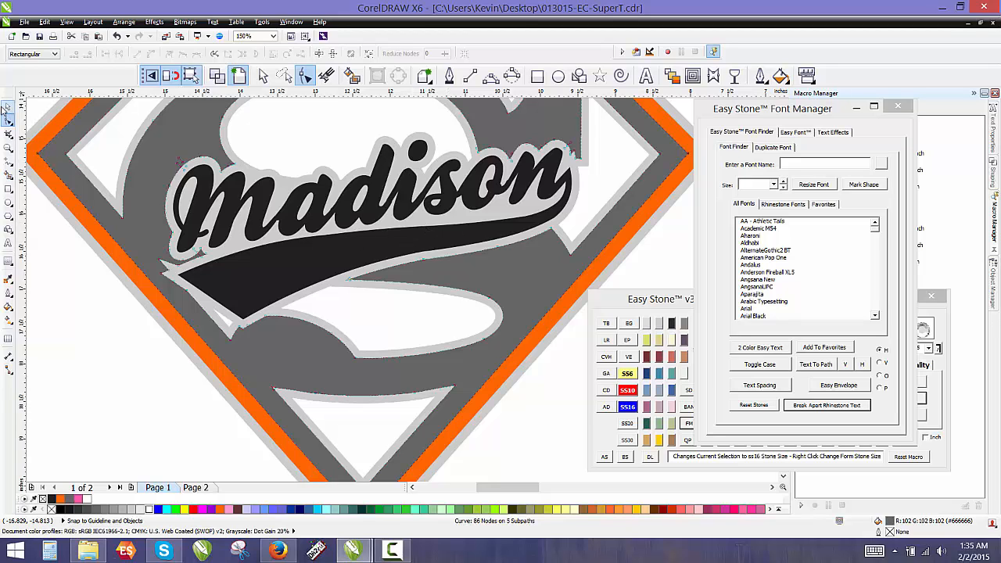
{"action": "left_click", "coordinate": [9, 108]}
{"action": "left_click", "coordinate": [68, 252]}
Select the entire logo and add a black weedbox behind it with the Easy Stone macro
{"action": "scroll", "coordinate": [313, 205], "scroll_direction": "down", "scroll_amount": 2}
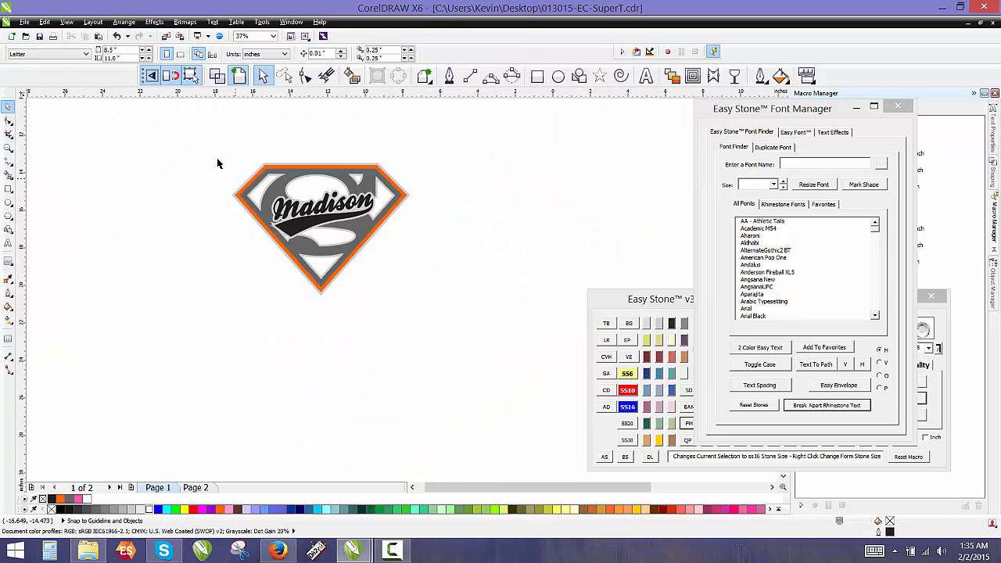
{"action": "left_click_drag", "start_coordinate": [185, 132], "coordinate": [449, 326]}
{"action": "left_click", "coordinate": [844, 442]}
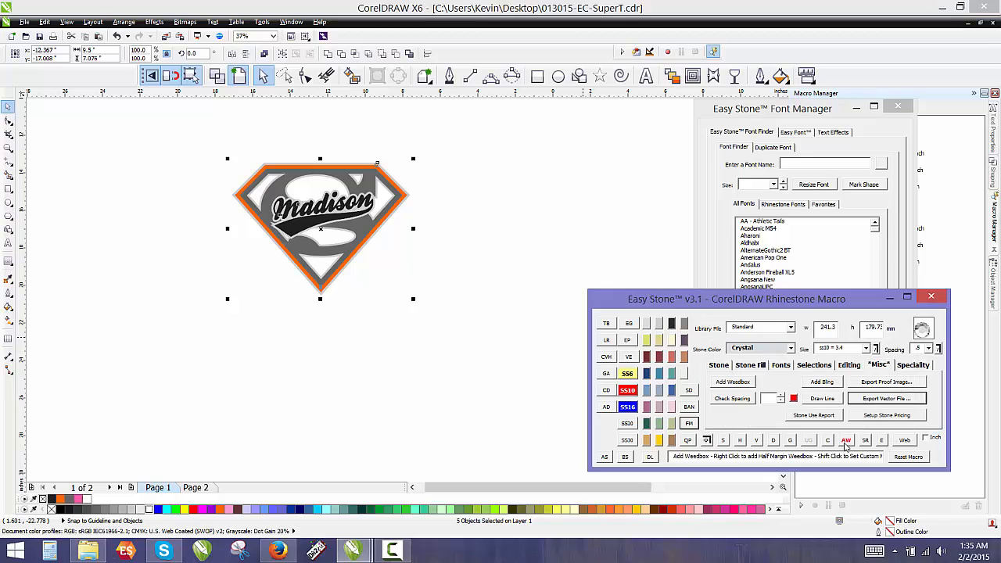
{"action": "left_click", "coordinate": [846, 442]}
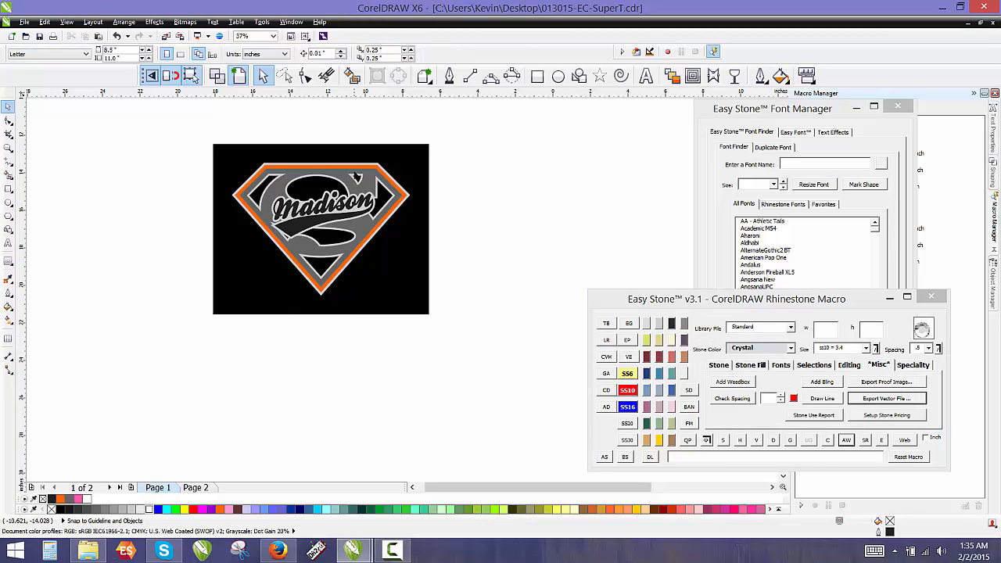
Fill the logo's light grey outline layer with white and the orange diamond border with the document's pink
{"action": "scroll", "coordinate": [375, 167], "scroll_direction": "up", "scroll_amount": 1}
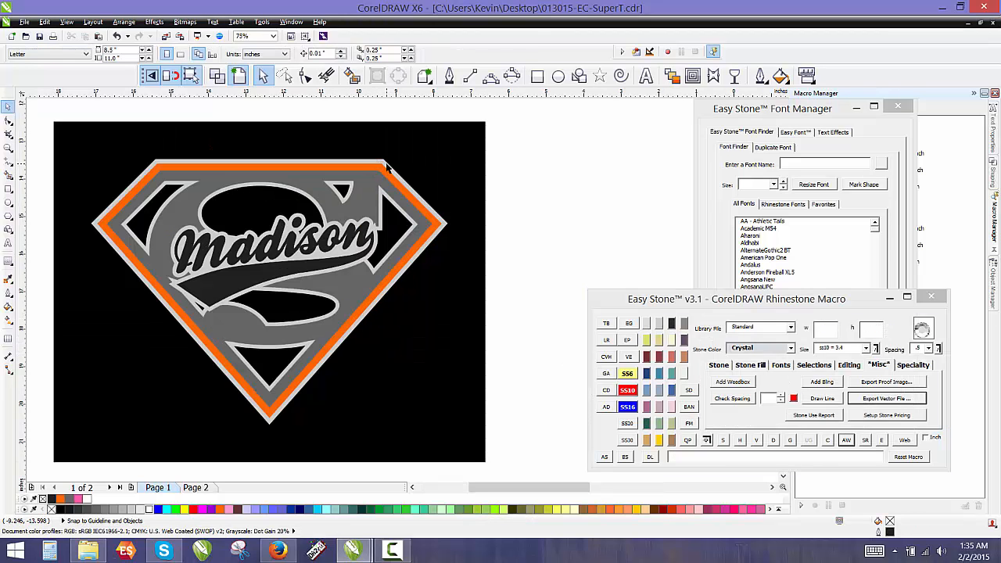
{"action": "left_click", "coordinate": [303, 369]}
{"action": "left_click", "coordinate": [149, 509]}
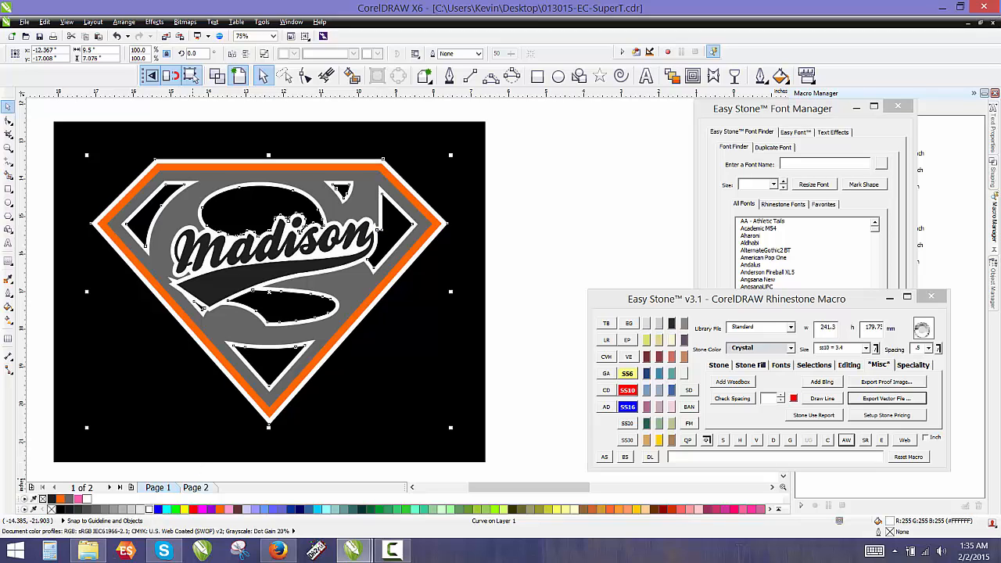
{"action": "left_click", "coordinate": [510, 238]}
{"action": "left_click", "coordinate": [416, 208]}
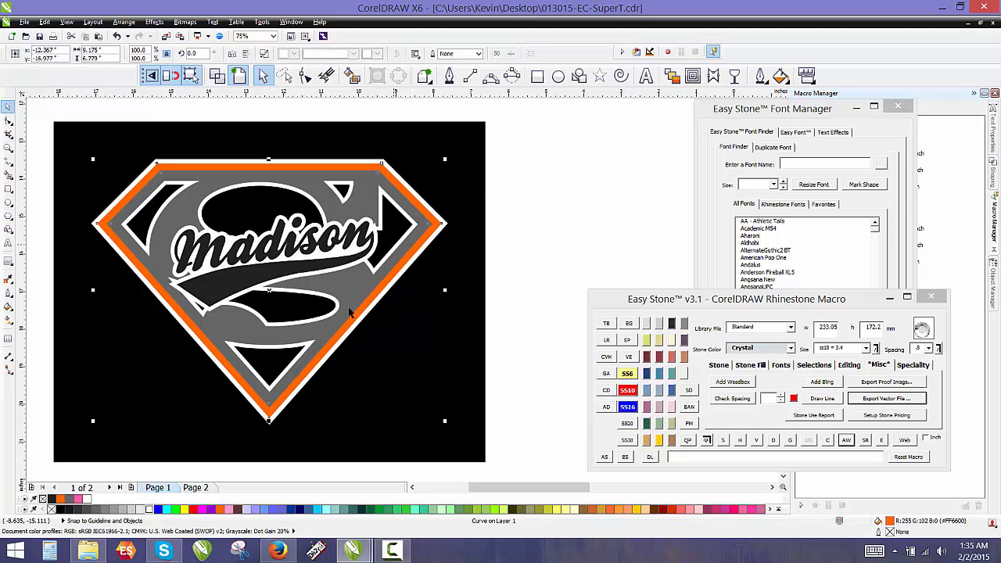
{"action": "left_click", "coordinate": [79, 499]}
Try the document's pink fill on the script name with its tail and undo it
{"action": "left_click", "coordinate": [223, 297]}
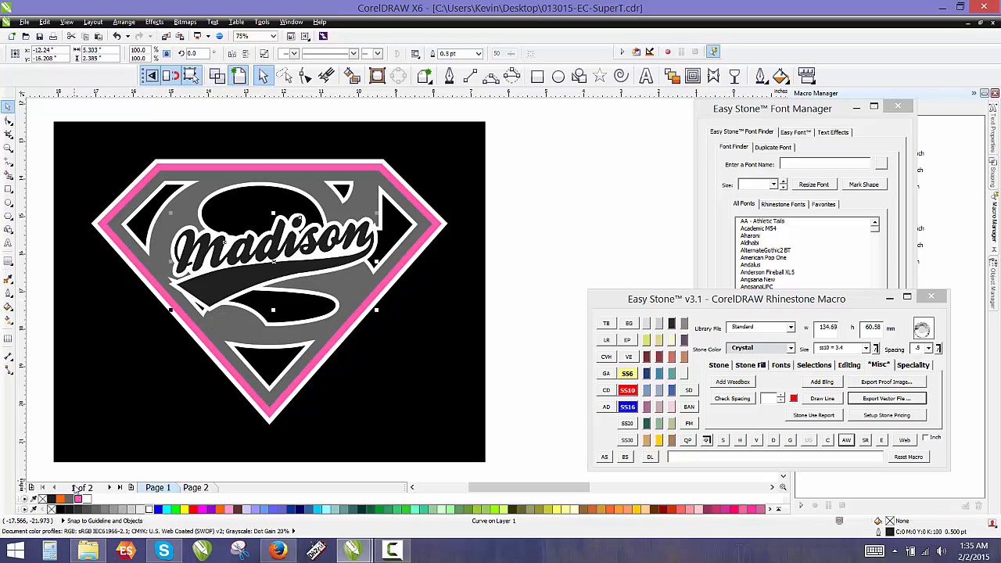
{"action": "left_click", "coordinate": [78, 499]}
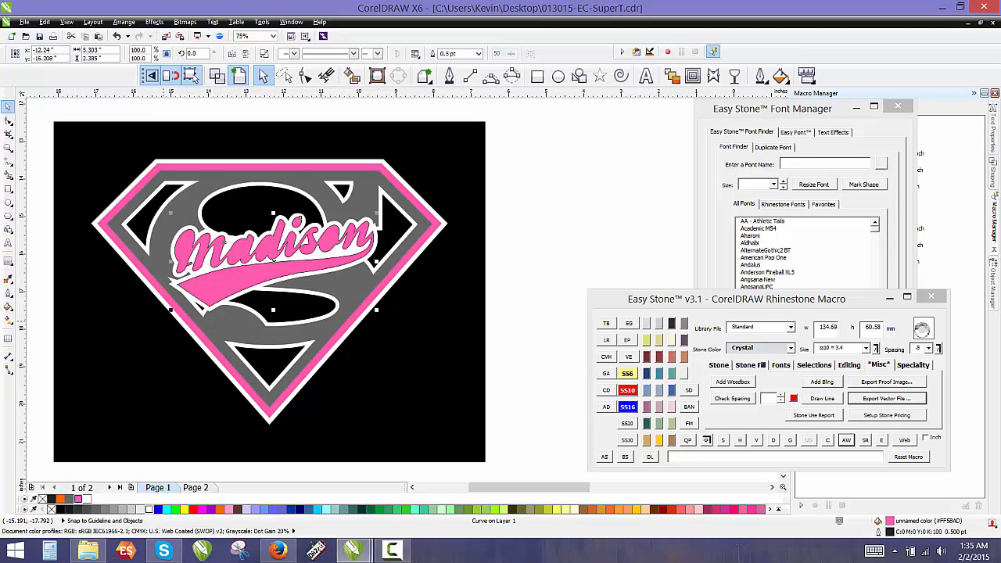
{"action": "key", "text": "ctrl+z"}
{"action": "left_click", "coordinate": [574, 252]}
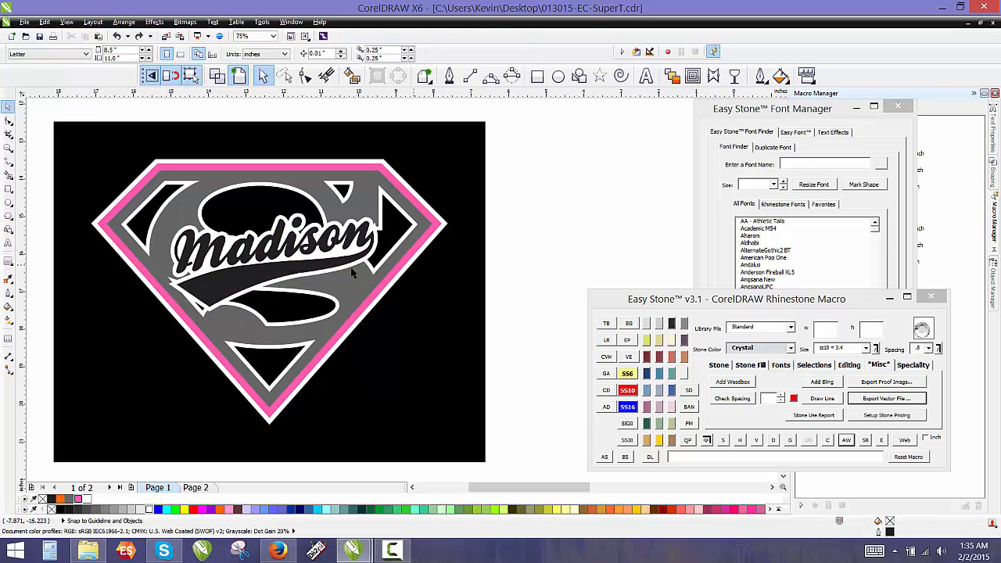
Fill the script name and its athletic tail with the document's pink, keeping them in place on the logo
{"action": "left_click_drag", "start_coordinate": [238, 278], "coordinate": [518, 257]}
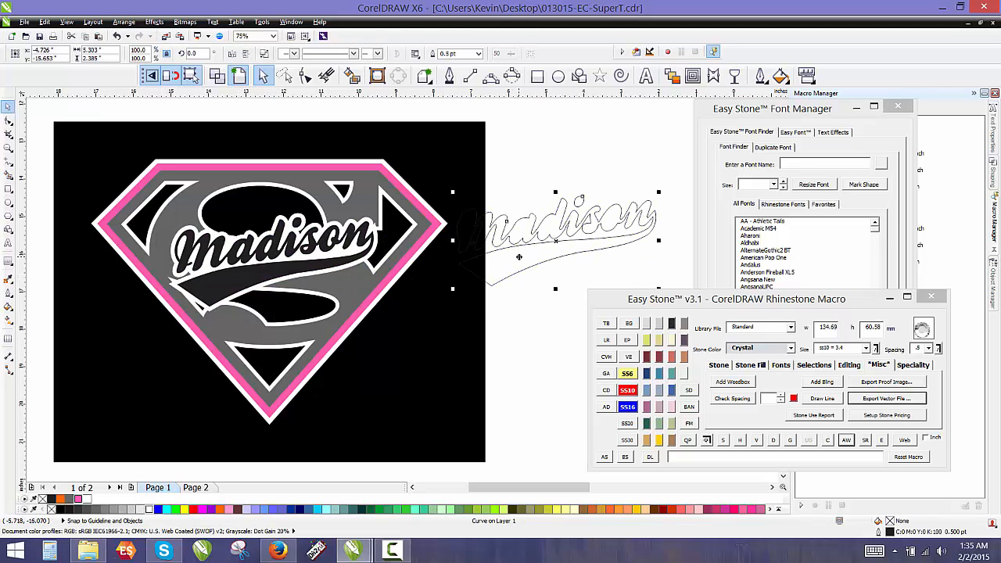
{"action": "key", "text": "ctrl+z"}
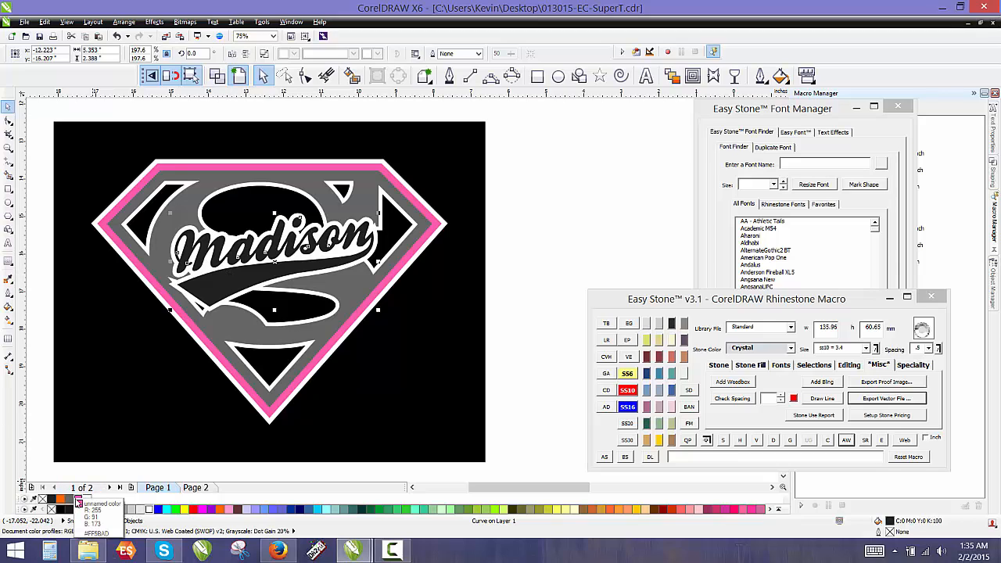
{"action": "left_click", "coordinate": [77, 500]}
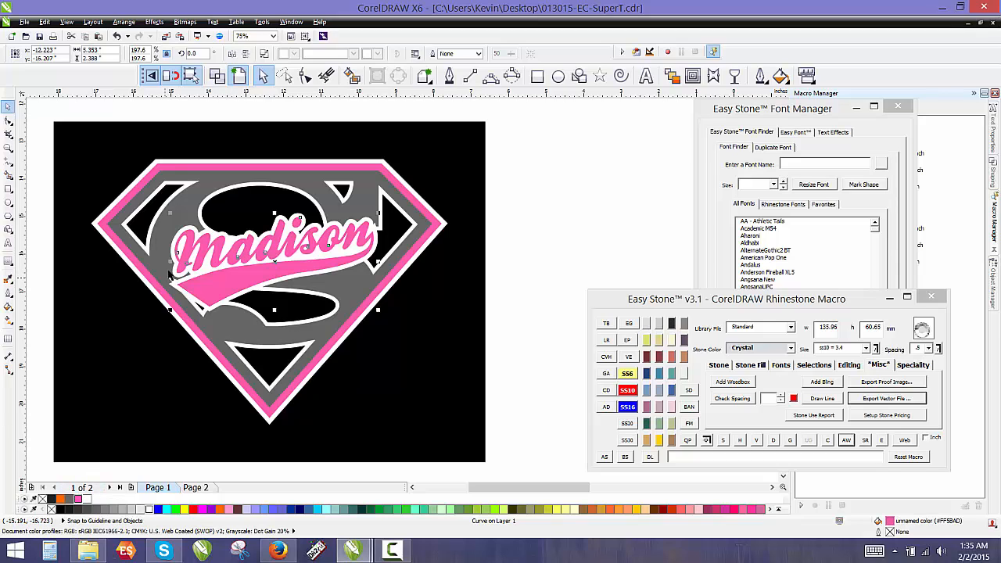
{"action": "left_click", "coordinate": [502, 210]}
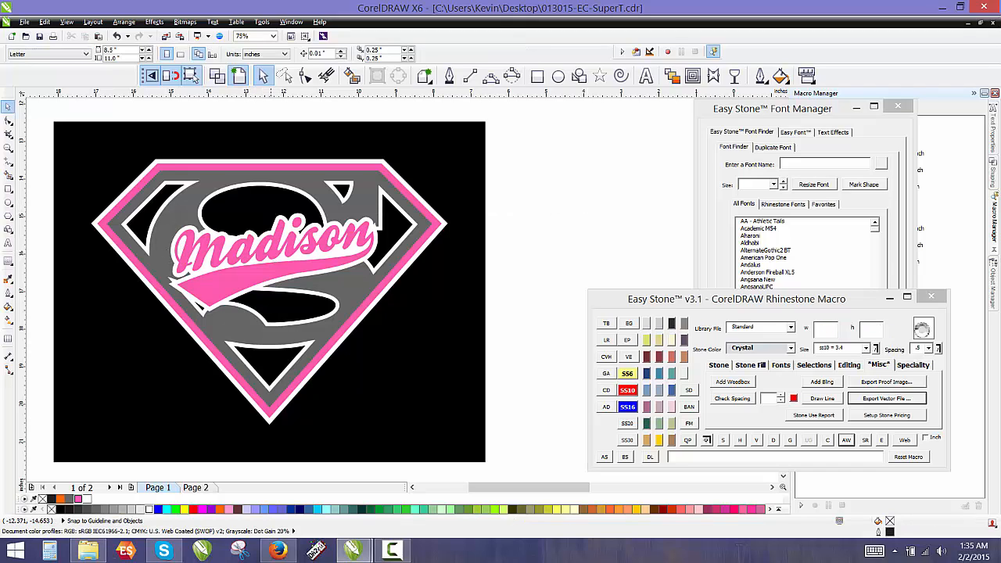
Duplicate the entire name logo with its black weedbox beside the original and turn the copy into a watermarked Easy Stone quick proof
{"action": "scroll", "coordinate": [201, 164], "scroll_direction": "down", "scroll_amount": 2}
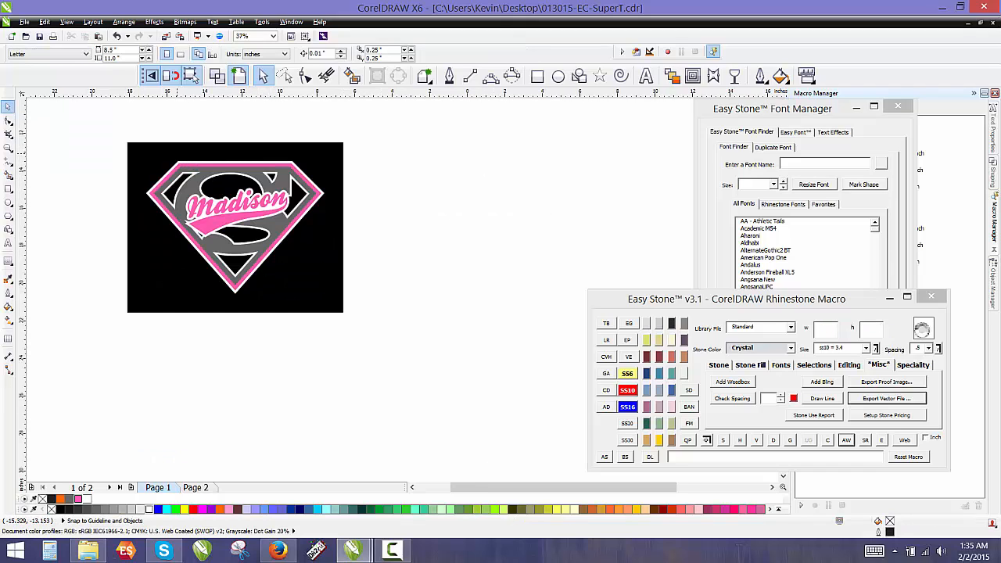
{"action": "left_click_drag", "start_coordinate": [107, 134], "coordinate": [351, 324]}
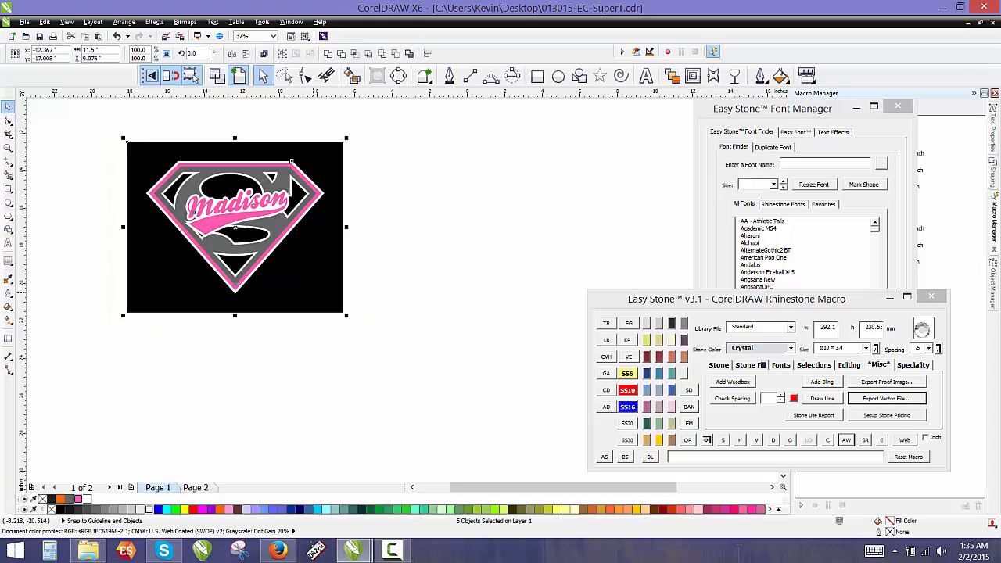
{"action": "left_click_drag", "start_coordinate": [325, 292], "coordinate": [544, 279]}
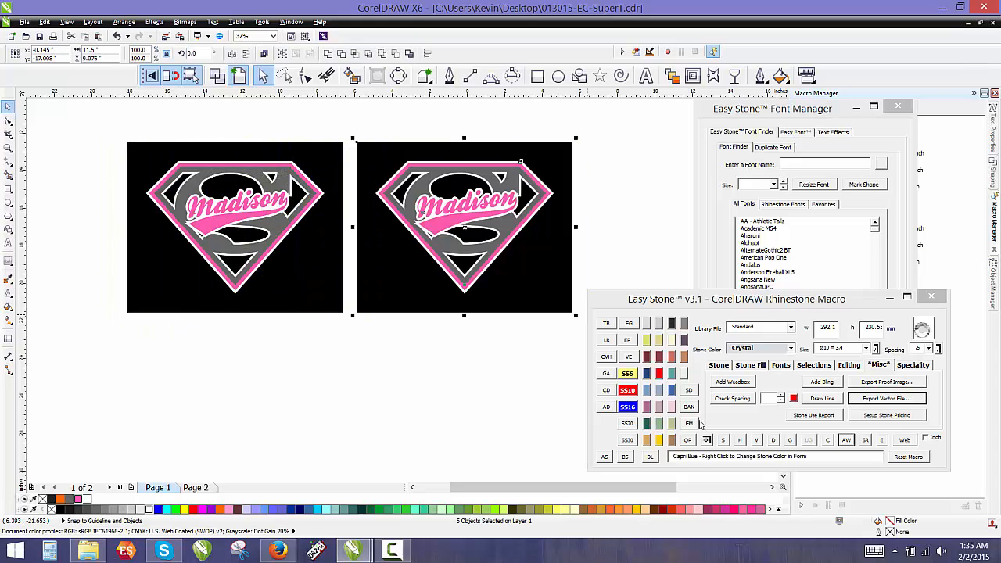
{"action": "left_click", "coordinate": [688, 442]}
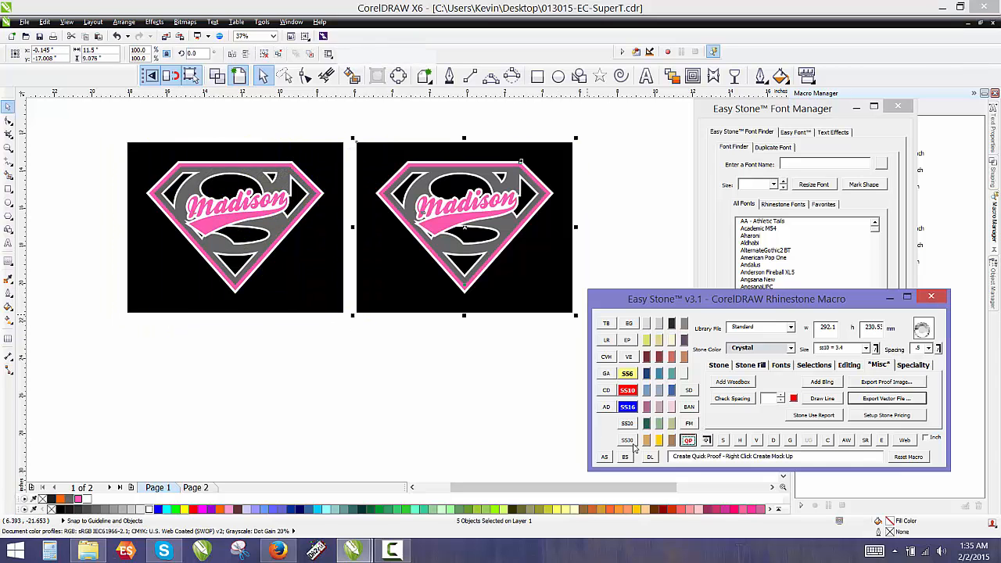
{"action": "left_click", "coordinate": [497, 405]}
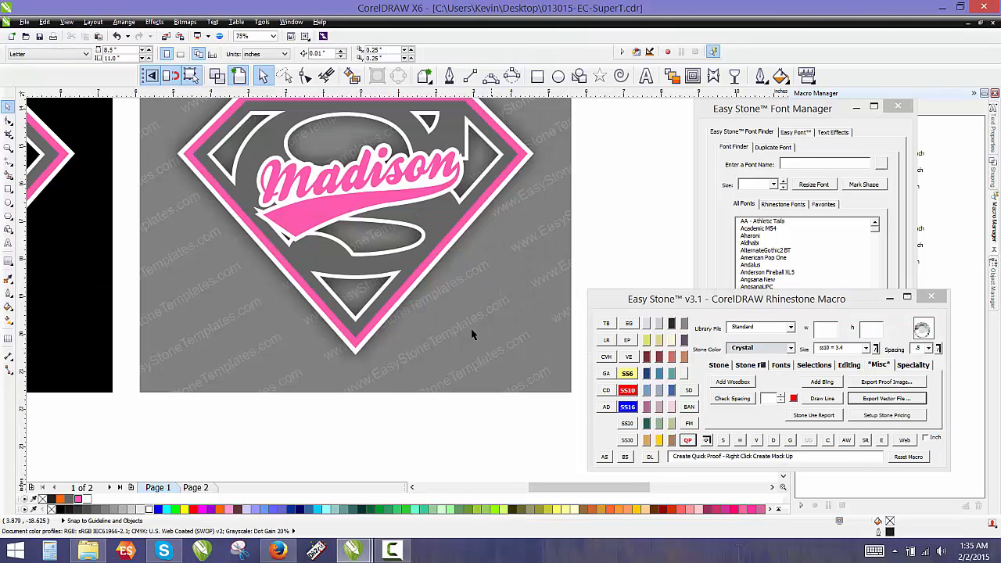
{"action": "scroll", "coordinate": [575, 239], "scroll_direction": "up", "scroll_amount": 2}
{"action": "scroll", "coordinate": [475, 370], "scroll_direction": "down", "scroll_amount": 2}
{"action": "scroll", "coordinate": [489, 282], "scroll_direction": "up", "scroll_amount": 2}
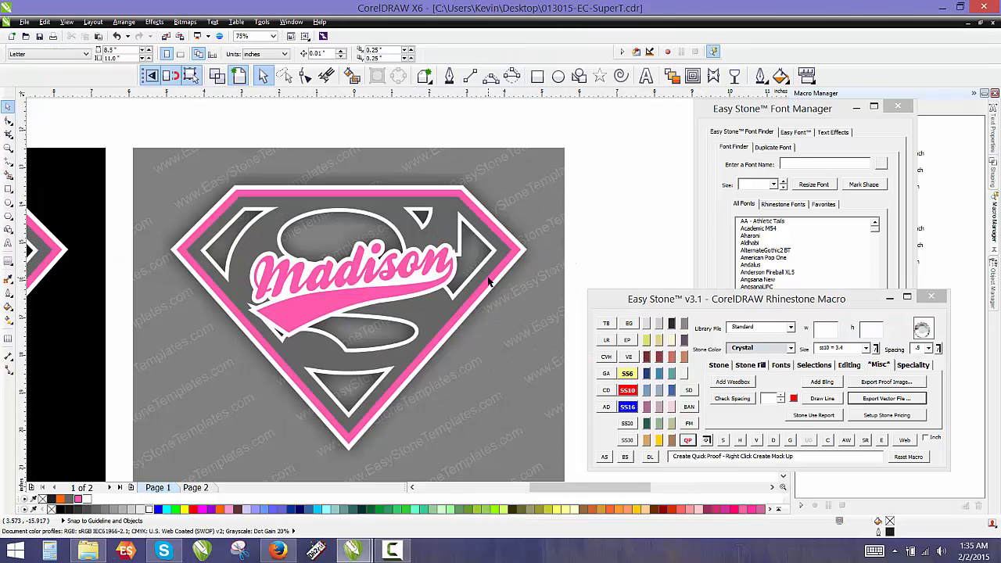
{"action": "scroll", "coordinate": [309, 199], "scroll_direction": "down", "scroll_amount": 2}
{"action": "scroll", "coordinate": [317, 211], "scroll_direction": "up", "scroll_amount": 2}
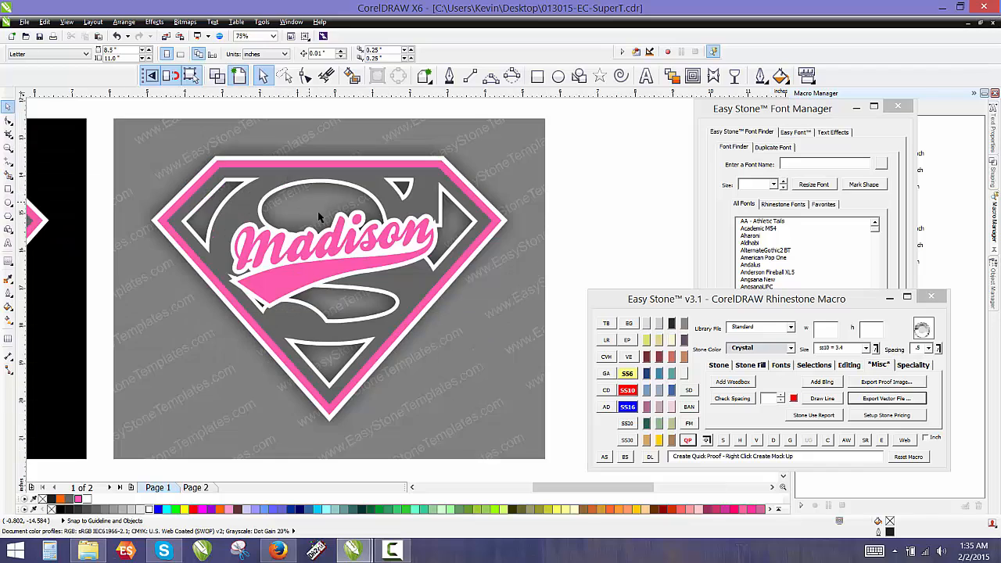
{"action": "scroll", "coordinate": [396, 184], "scroll_direction": "down", "scroll_amount": 2}
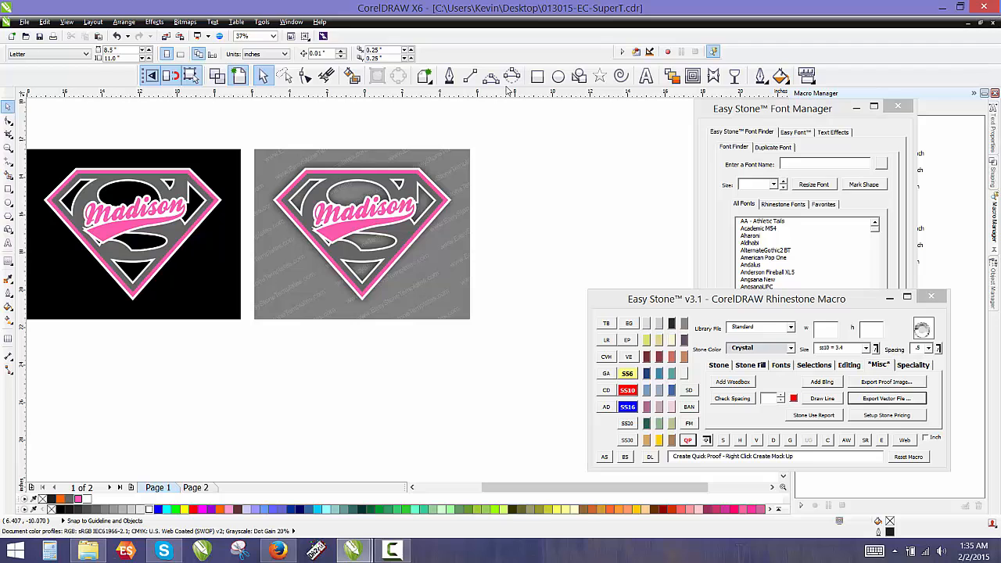
Open the Easy Stone watermark options, examine the watermark image path and settings, and close them without changes
{"action": "left_click", "coordinate": [692, 439]}
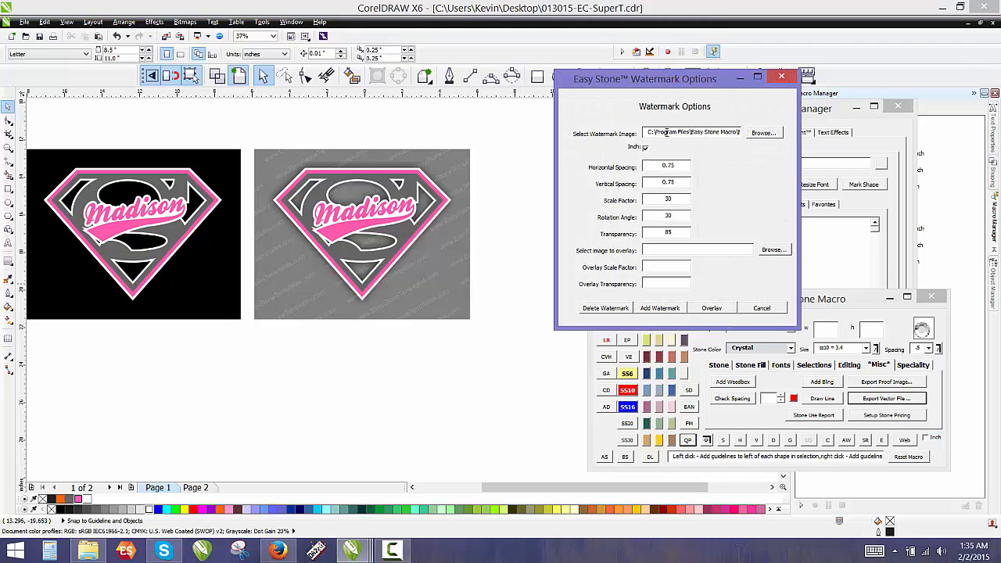
{"action": "left_click", "coordinate": [666, 132]}
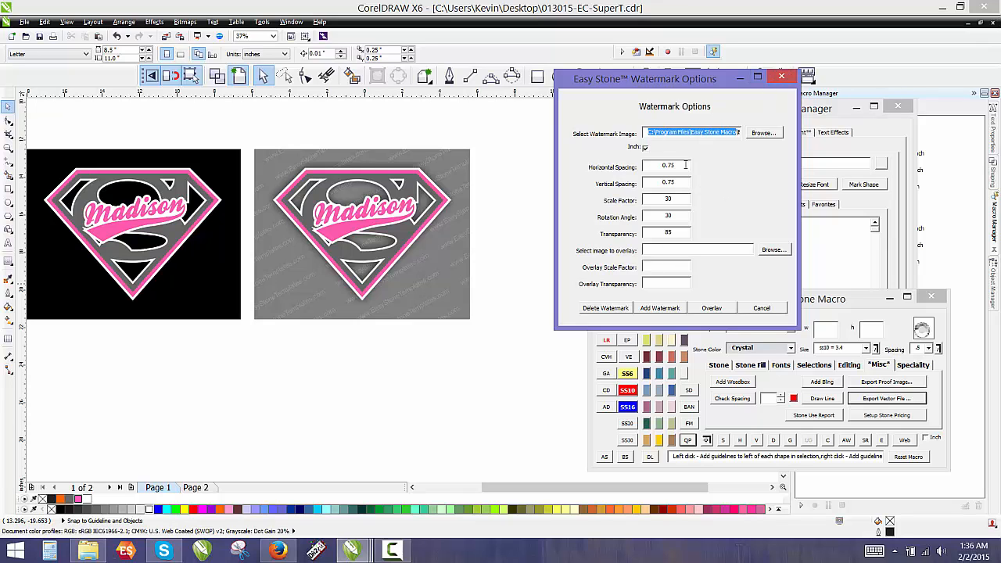
{"action": "left_click", "coordinate": [781, 76]}
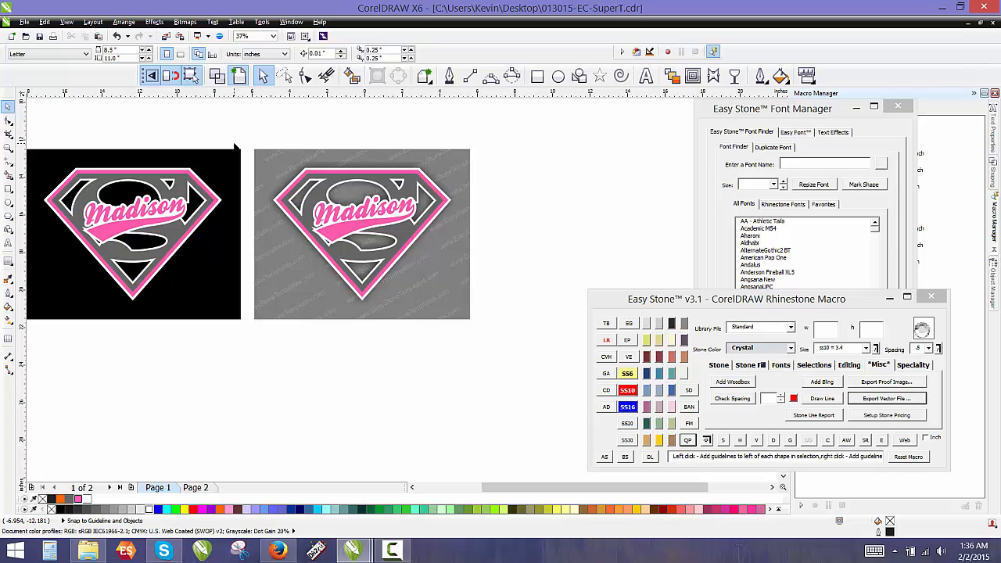
Examine the finished name logo and proof alongside the initial T version and the original template
{"action": "scroll", "coordinate": [355, 223], "scroll_direction": "down", "scroll_amount": 2}
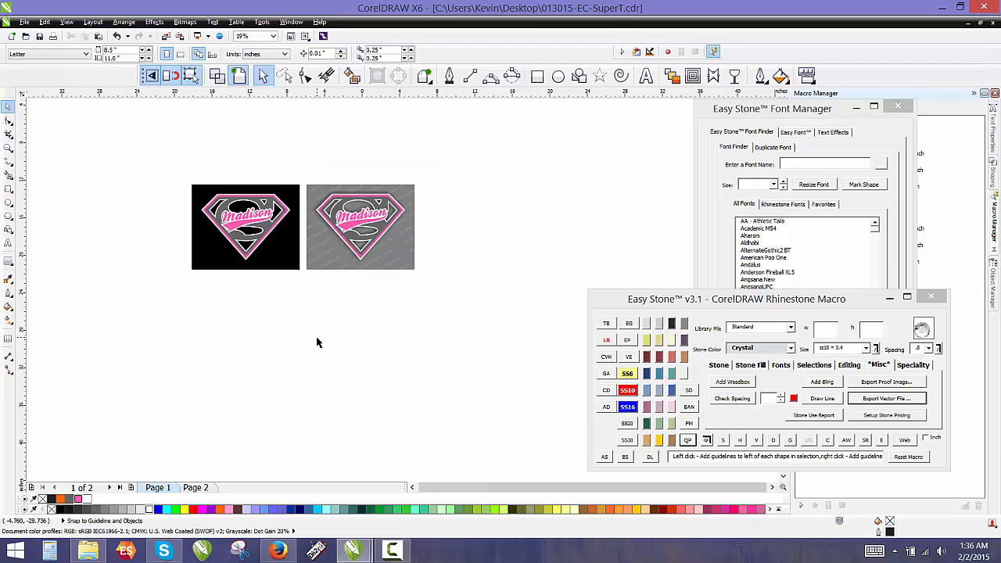
{"action": "scroll", "coordinate": [317, 323], "scroll_direction": "down", "scroll_amount": 1}
{"action": "scroll", "coordinate": [281, 255], "scroll_direction": "up", "scroll_amount": 1}
{"action": "scroll", "coordinate": [272, 291], "scroll_direction": "up", "scroll_amount": 1}
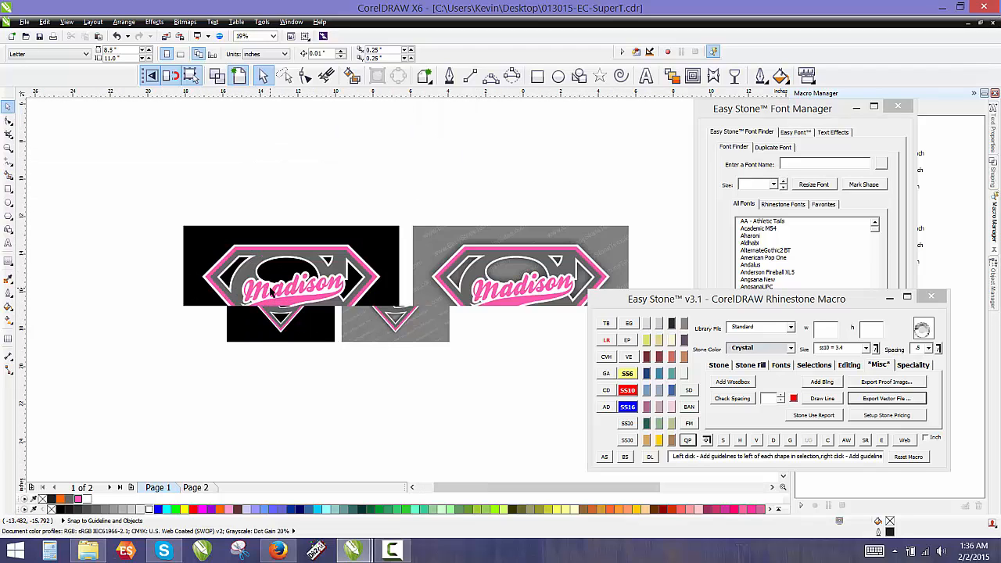
{"action": "scroll", "coordinate": [317, 307], "scroll_direction": "down", "scroll_amount": 1}
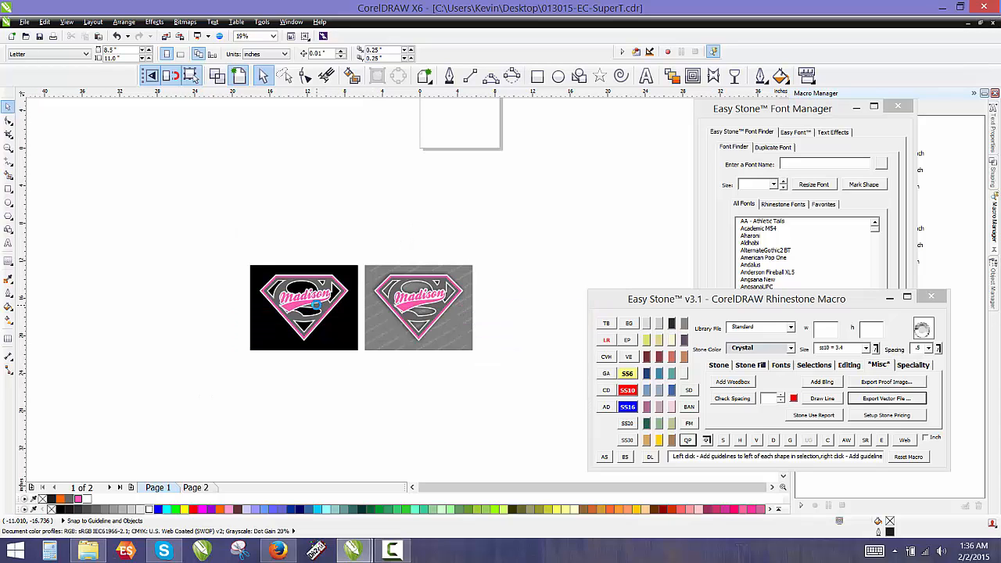
{"action": "scroll", "coordinate": [317, 378], "scroll_direction": "down", "scroll_amount": 1}
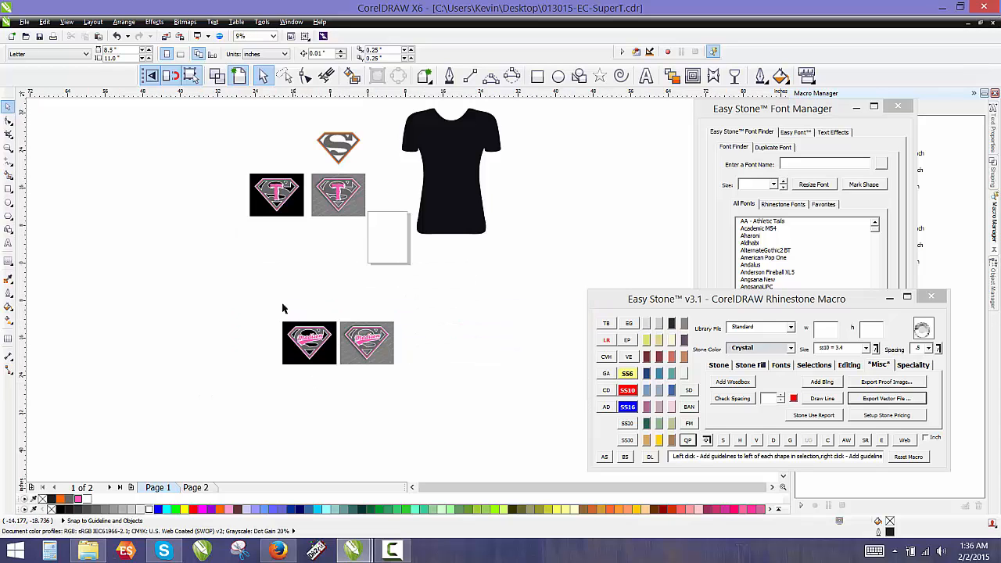
{"action": "scroll", "coordinate": [286, 189], "scroll_direction": "up", "scroll_amount": 3}
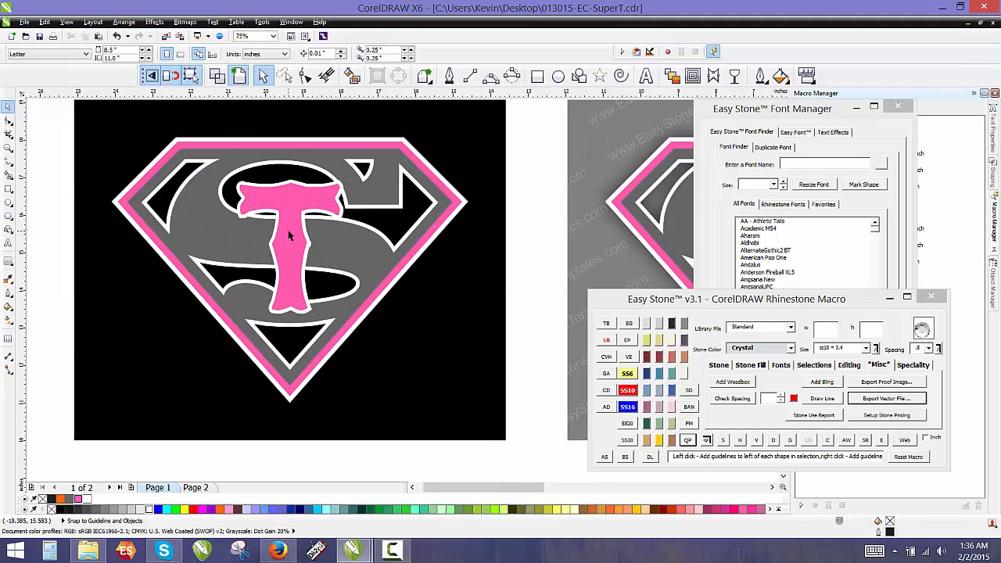
{"action": "scroll", "coordinate": [289, 234], "scroll_direction": "down", "scroll_amount": 1}
{"action": "scroll", "coordinate": [270, 274], "scroll_direction": "down", "scroll_amount": 1}
{"action": "scroll", "coordinate": [270, 276], "scroll_direction": "down", "scroll_amount": 1}
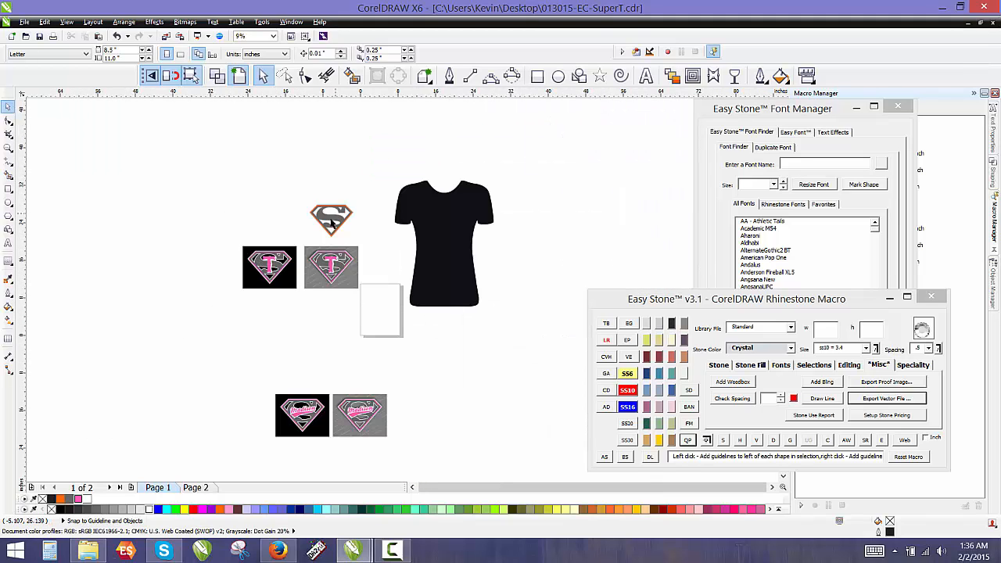
Copy the original orange-bordered logo template to the empty area below the black T-shirt
{"action": "scroll", "coordinate": [332, 222], "scroll_direction": "up", "scroll_amount": 1}
{"action": "left_click_drag", "start_coordinate": [280, 167], "coordinate": [391, 263]}
{"action": "scroll", "coordinate": [148, 113], "scroll_direction": "down", "scroll_amount": 2}
{"action": "left_click_drag", "start_coordinate": [385, 302], "coordinate": [384, 326]}
{"action": "right_click", "coordinate": [384, 326]}
{"action": "scroll", "coordinate": [384, 326], "scroll_direction": "up", "scroll_amount": 2}
{"action": "scroll", "coordinate": [397, 322], "scroll_direction": "up", "scroll_amount": 1}
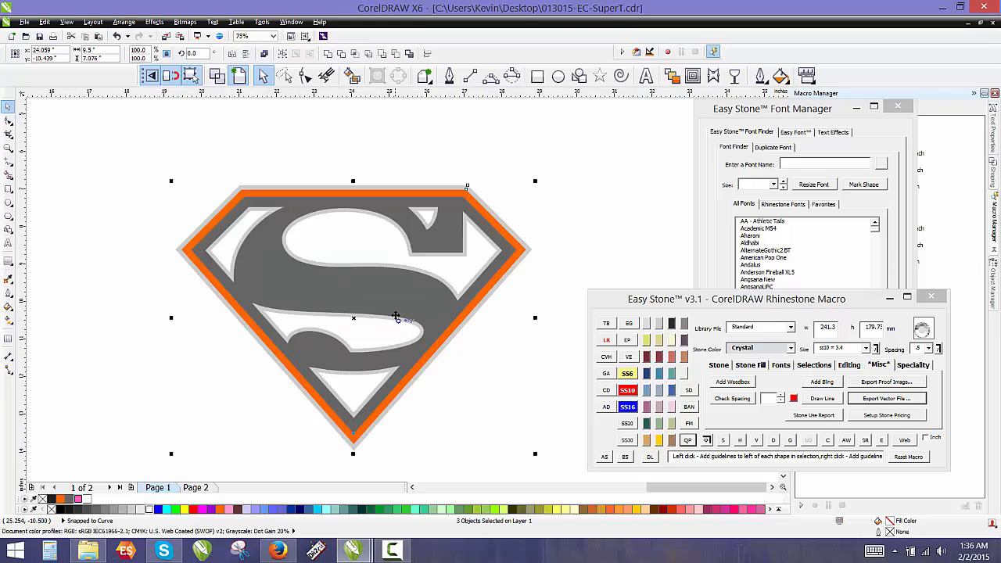
{"action": "left_click", "coordinate": [473, 320]}
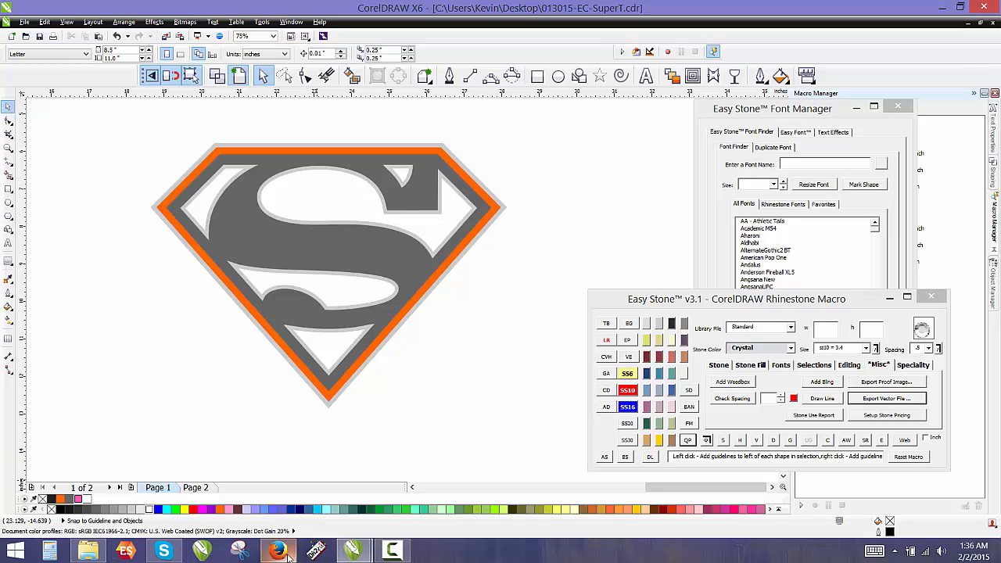
Switch to Firefox, search the web for "Chicago Cubs svg" and open the logo's Wikimedia Commons file page
{"action": "left_click", "coordinate": [289, 445]}
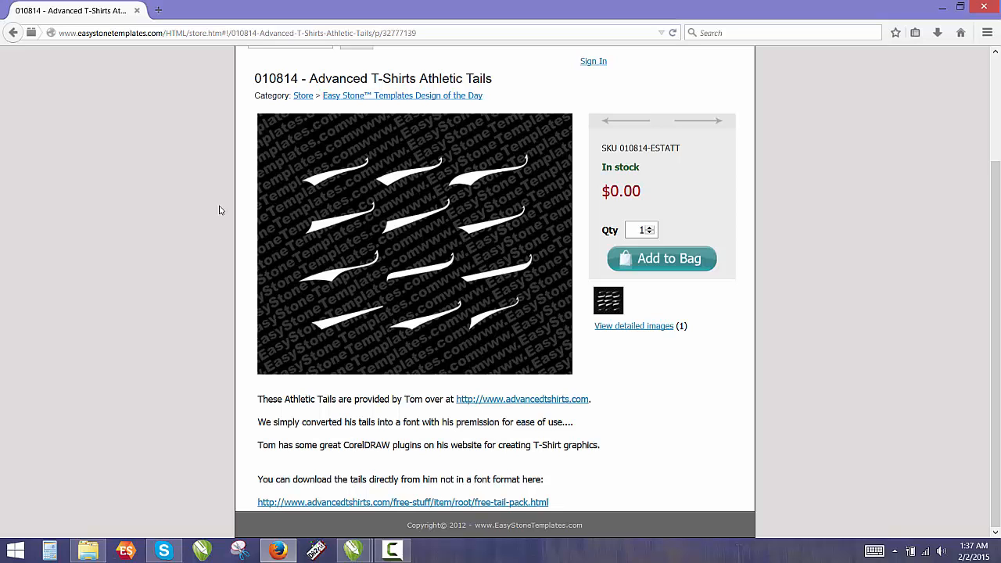
{"action": "left_click", "coordinate": [712, 33]}
{"action": "type", "text": "Chicago "}
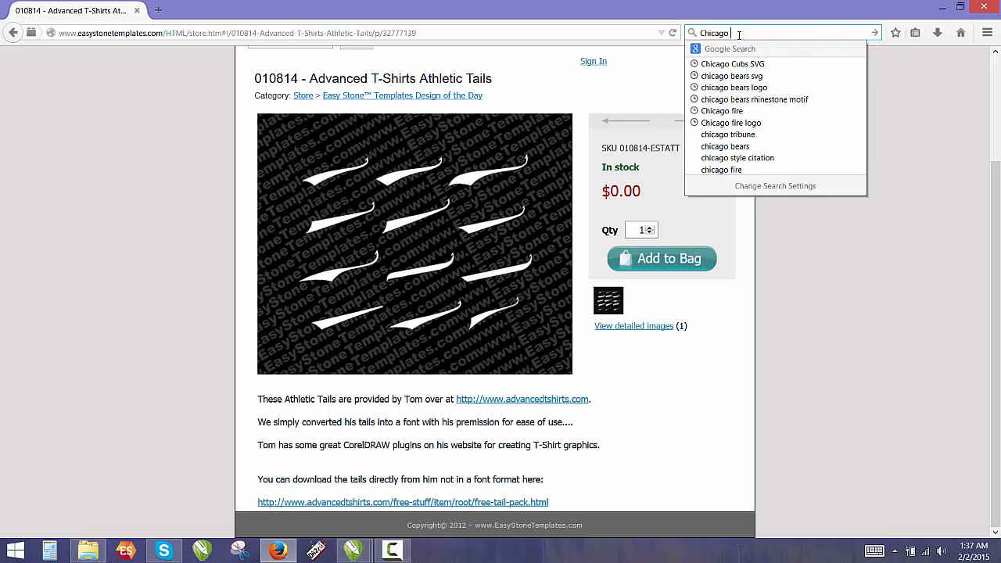
{"action": "type", "text": "Cubs svg"}
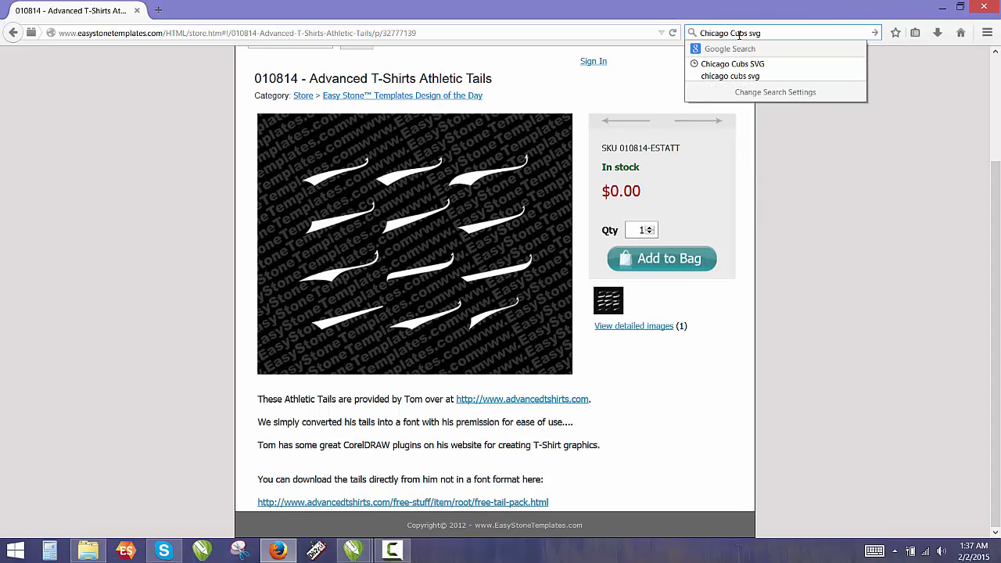
{"action": "key", "text": "Return"}
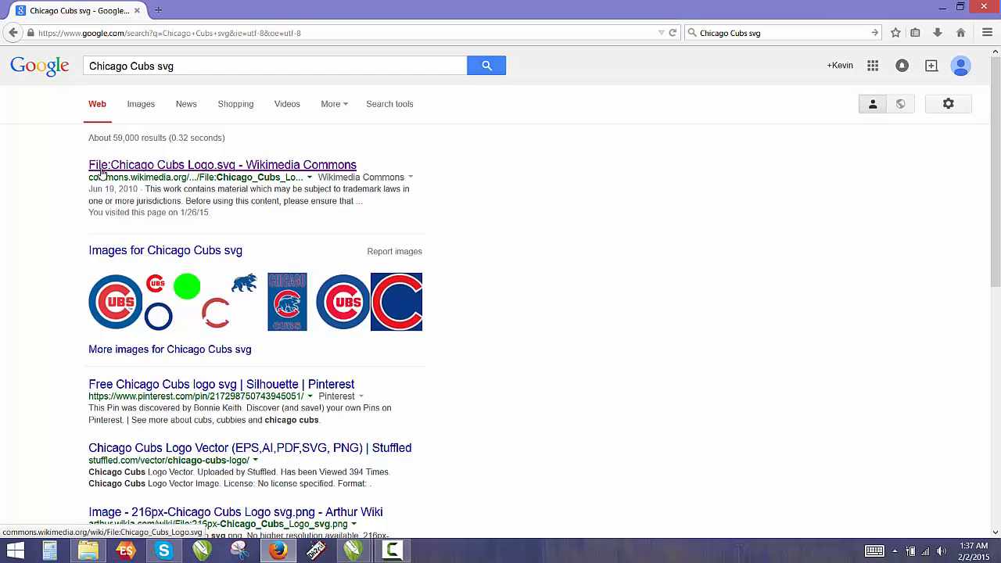
{"action": "left_click", "coordinate": [101, 172]}
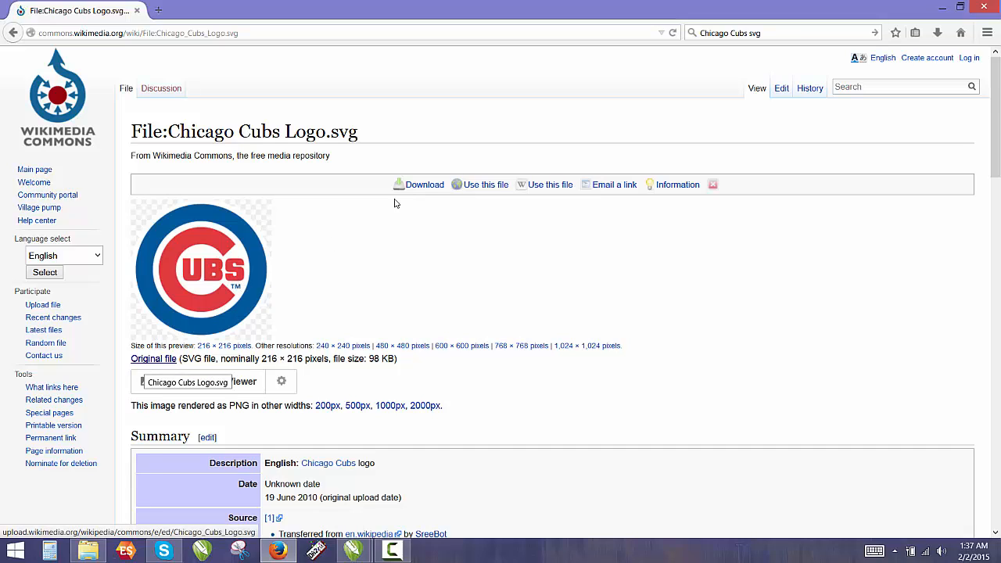
Search the web for "Miami Heat svg"
{"action": "left_click", "coordinate": [750, 33]}
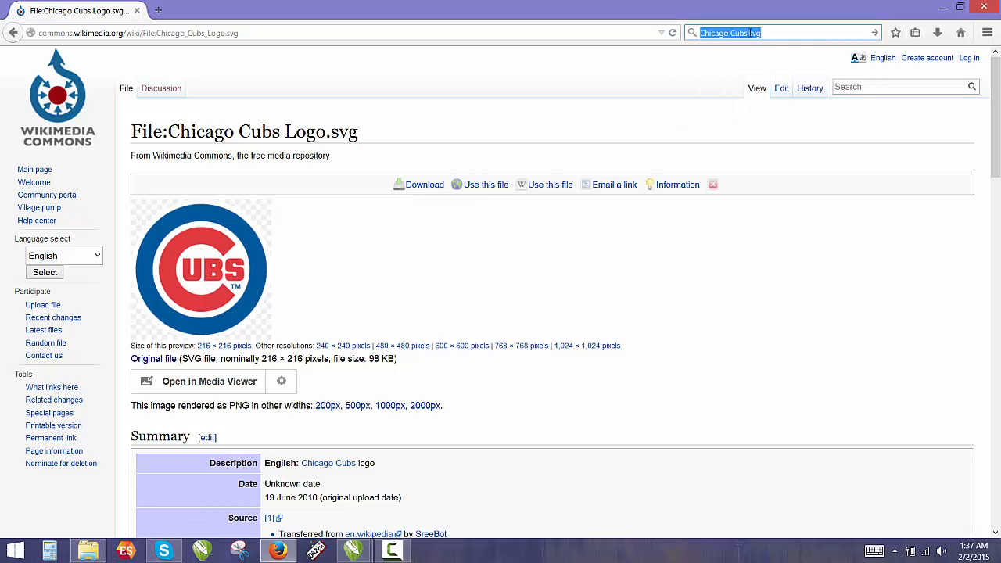
{"action": "left_click", "coordinate": [750, 33]}
{"action": "left_click", "coordinate": [750, 33]}
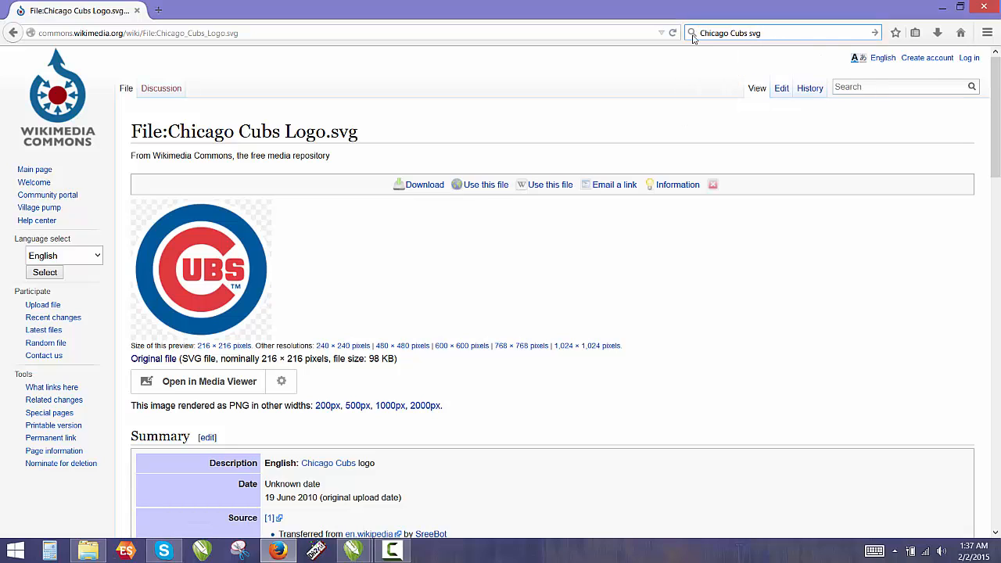
{"action": "left_click_drag", "start_coordinate": [744, 33], "coordinate": [675, 33]}
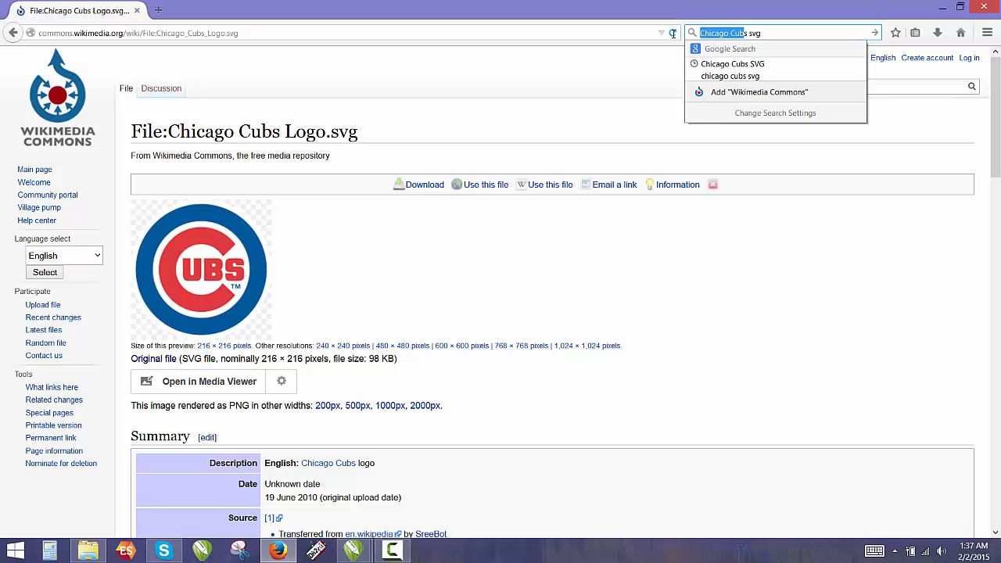
{"action": "key", "text": "BackSpace"}
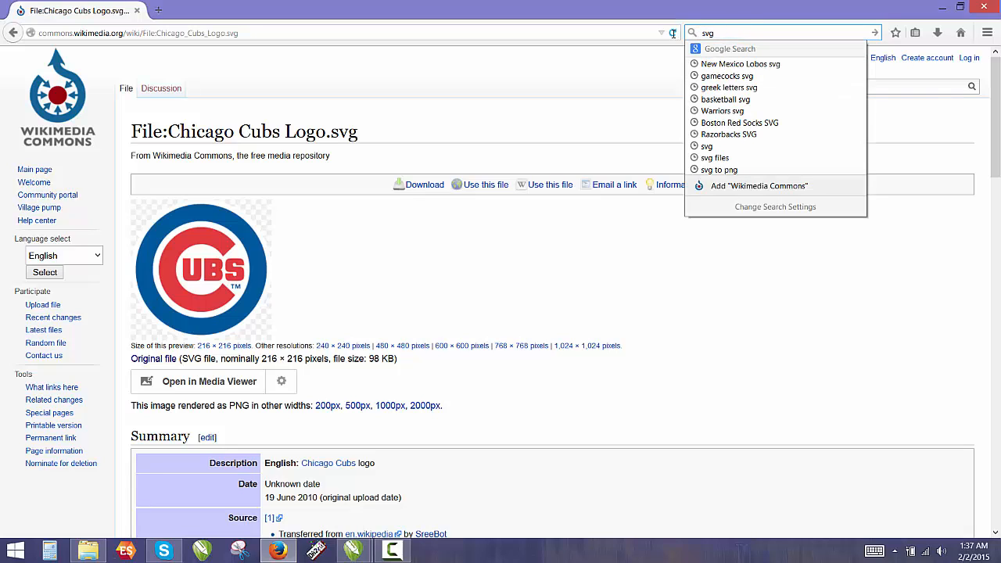
{"action": "type", "text": "Miami H "}
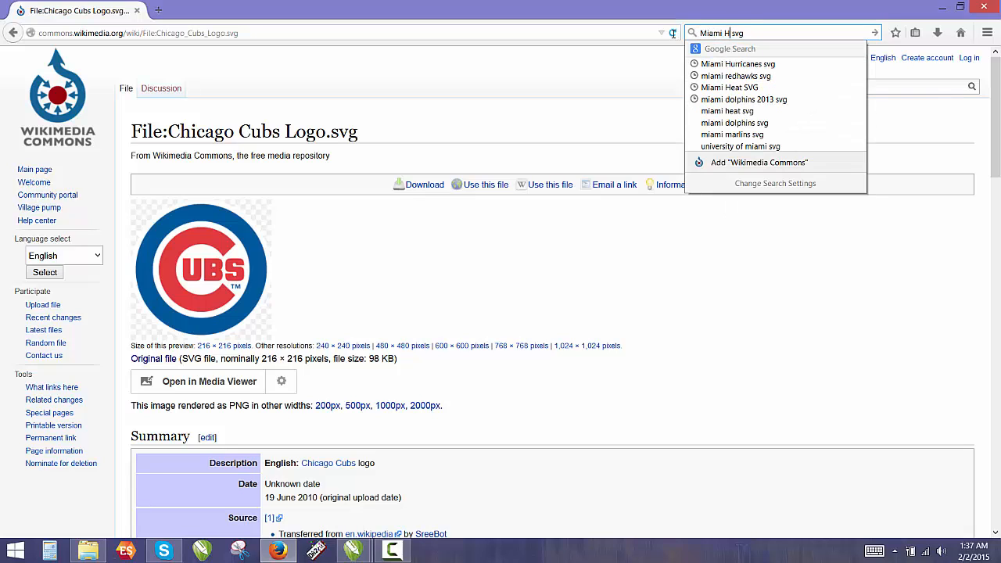
{"action": "type", "text": "eat"}
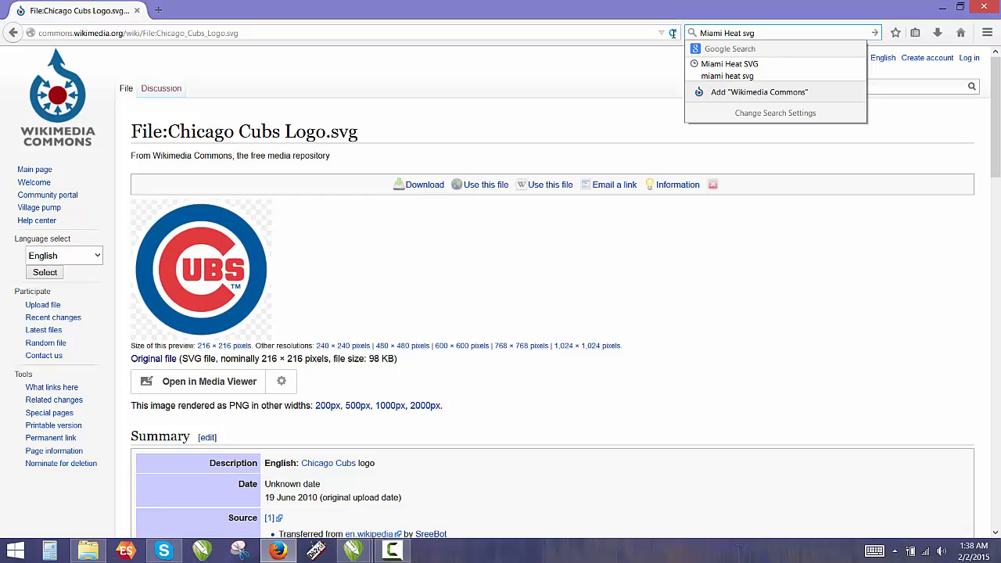
{"action": "key", "text": "Return"}
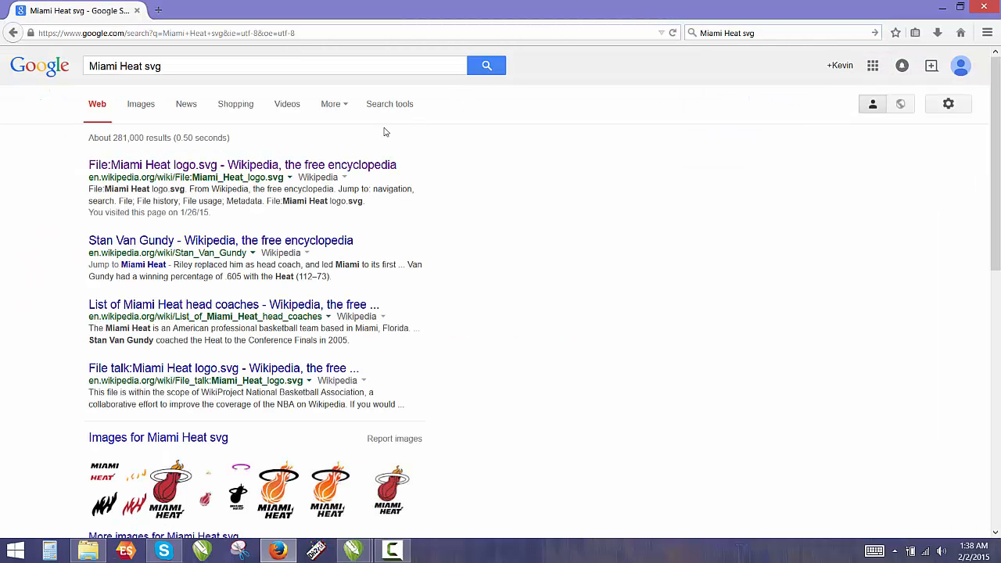
Open the Miami Heat logo's Wikipedia file page from the search results
{"action": "left_click", "coordinate": [157, 166]}
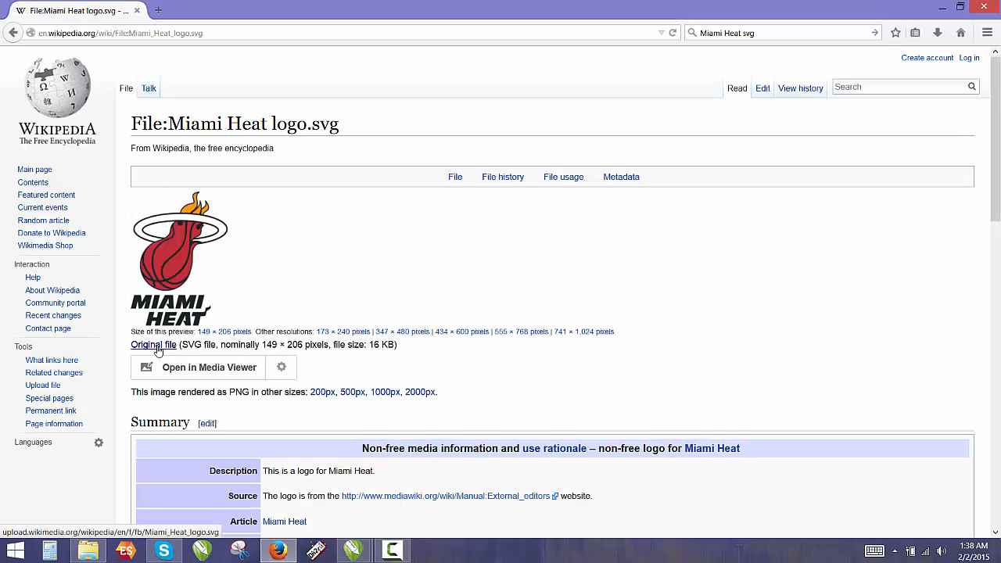
Search the web for "Washinton Nationals svg" and open the Washington Nationals logo's Wikipedia file page
{"action": "left_click", "coordinate": [741, 34]}
{"action": "left_click", "coordinate": [742, 34]}
{"action": "double_click", "coordinate": [741, 33]}
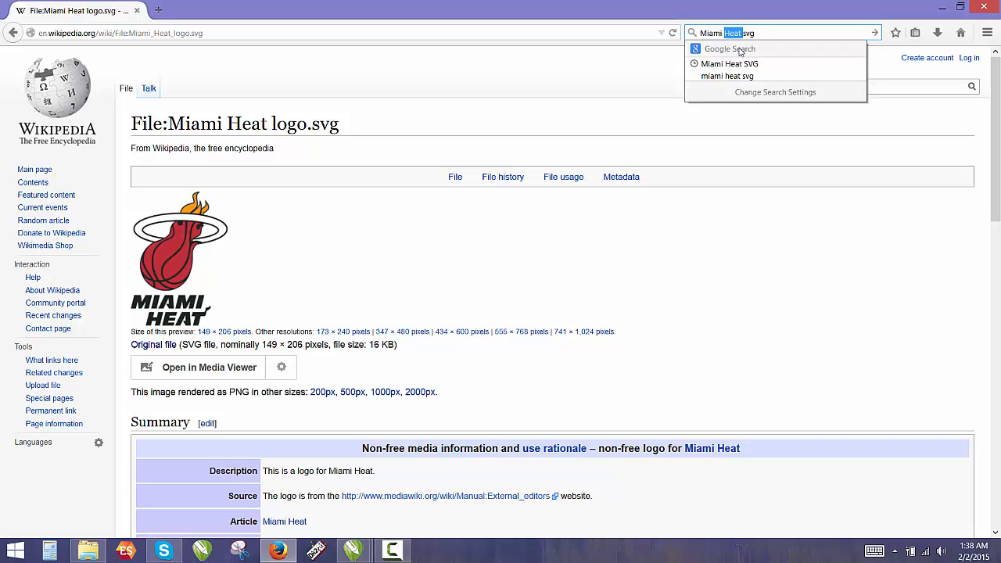
{"action": "left_click", "coordinate": [739, 48]}
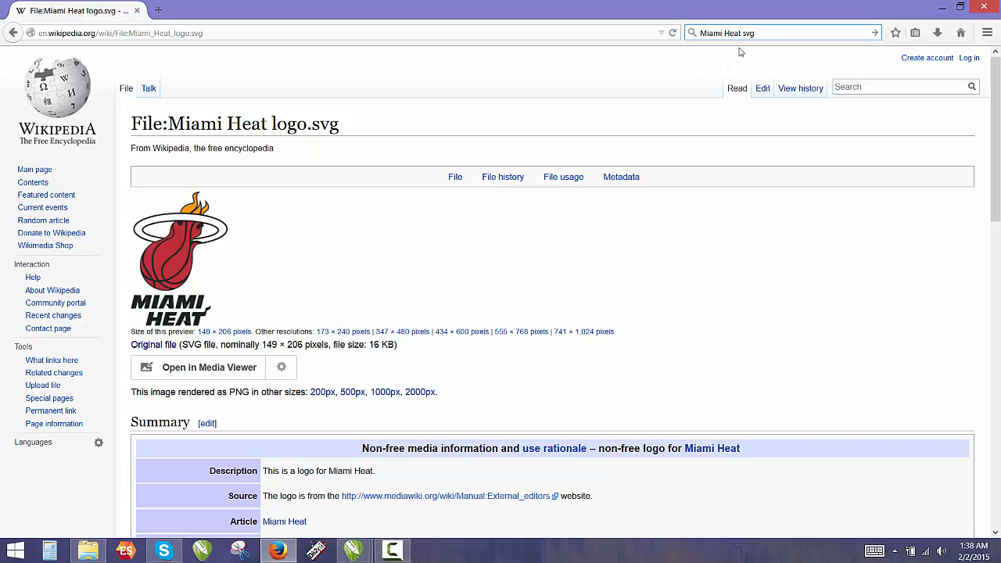
{"action": "key", "text": "BackSpace"}
{"action": "key", "text": "BackSpace"}
{"action": "key", "text": "BackSpace"}
{"action": "key", "text": "BackSpace"}
{"action": "key", "text": "BackSpace"}
{"action": "key", "text": "BackSpace"}
{"action": "key", "text": "BackSpace"}
{"action": "key", "text": "BackSpace"}
{"action": "key", "text": "BackSpace"}
{"action": "key", "text": "BackSpace"}
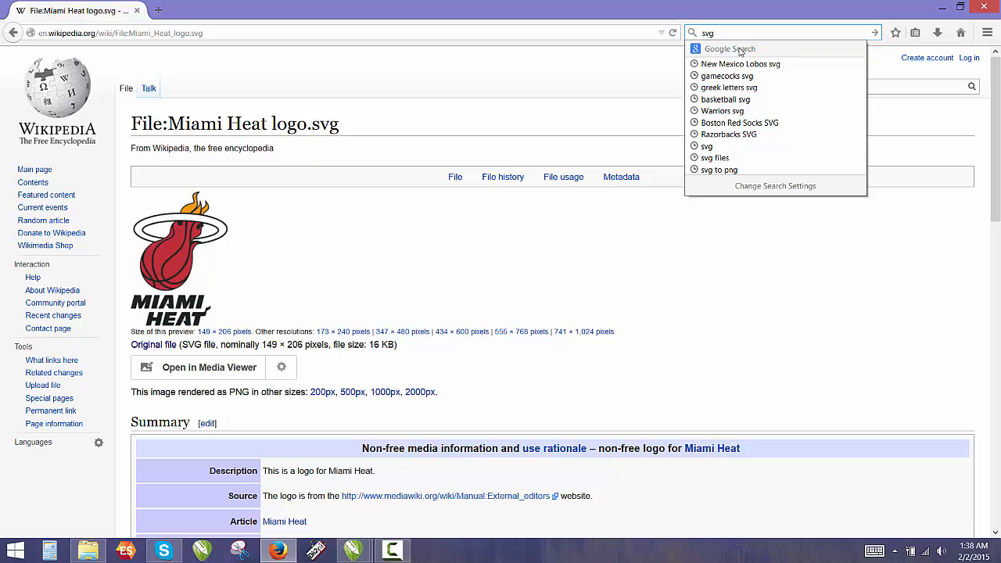
{"action": "type", "text": "Washinton"}
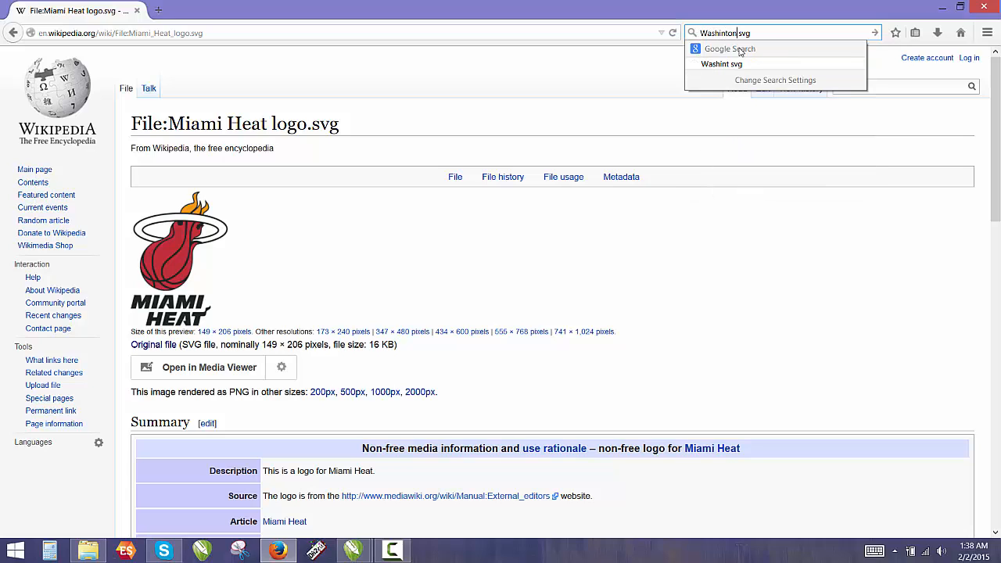
{"action": "type", "text": " Nationals"}
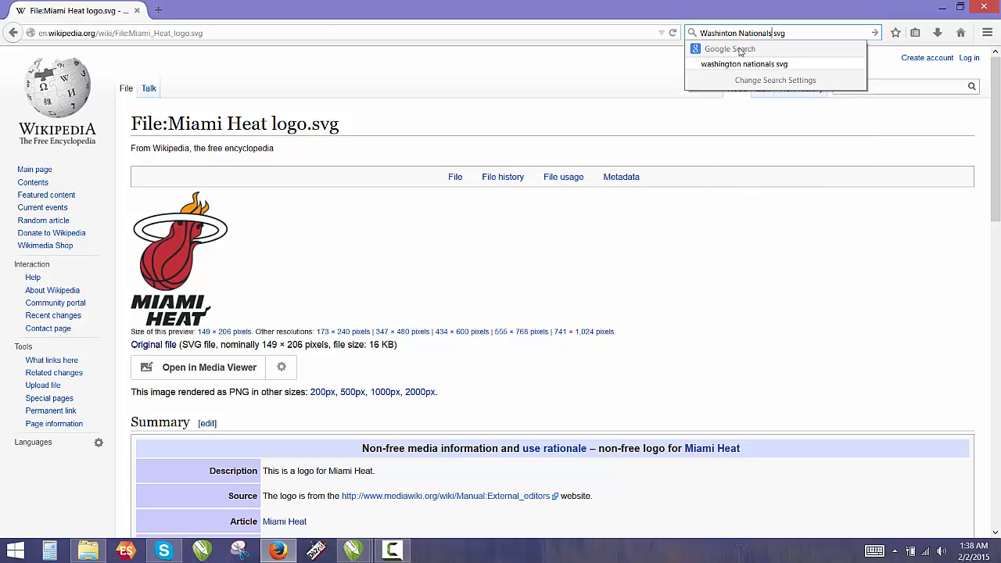
{"action": "left_click", "coordinate": [740, 52]}
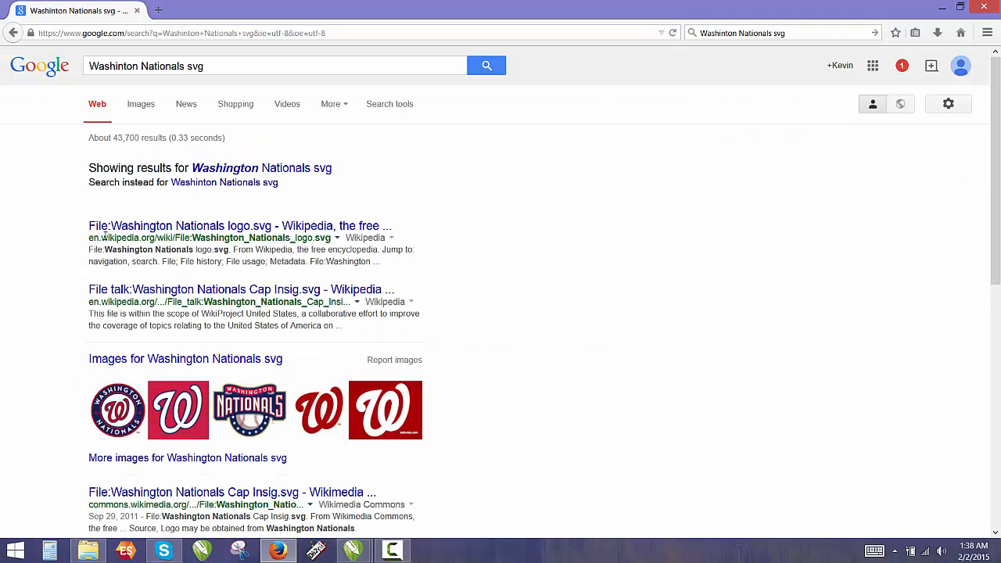
{"action": "left_click", "coordinate": [118, 229]}
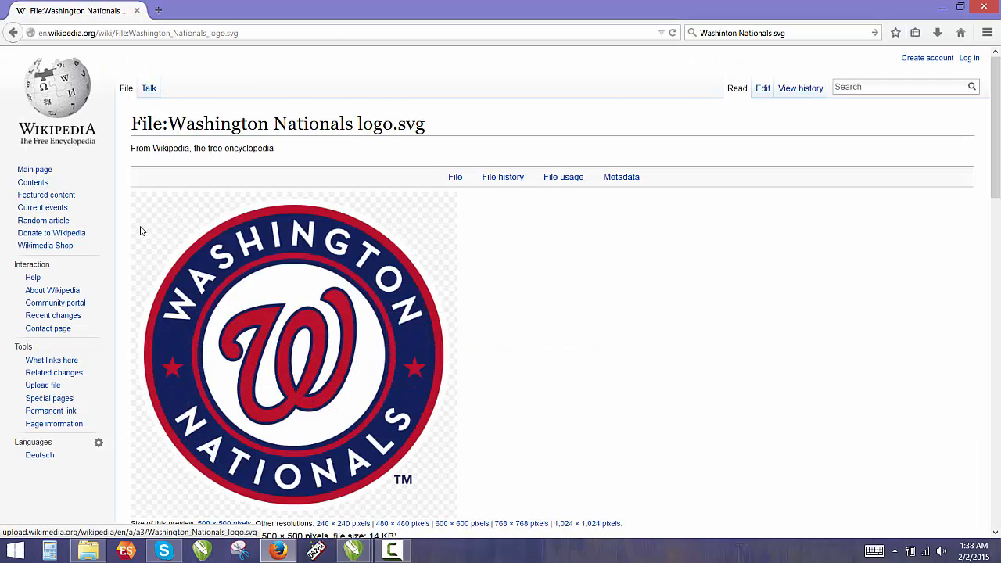
{"action": "scroll", "coordinate": [266, 360], "scroll_direction": "down", "scroll_amount": 2}
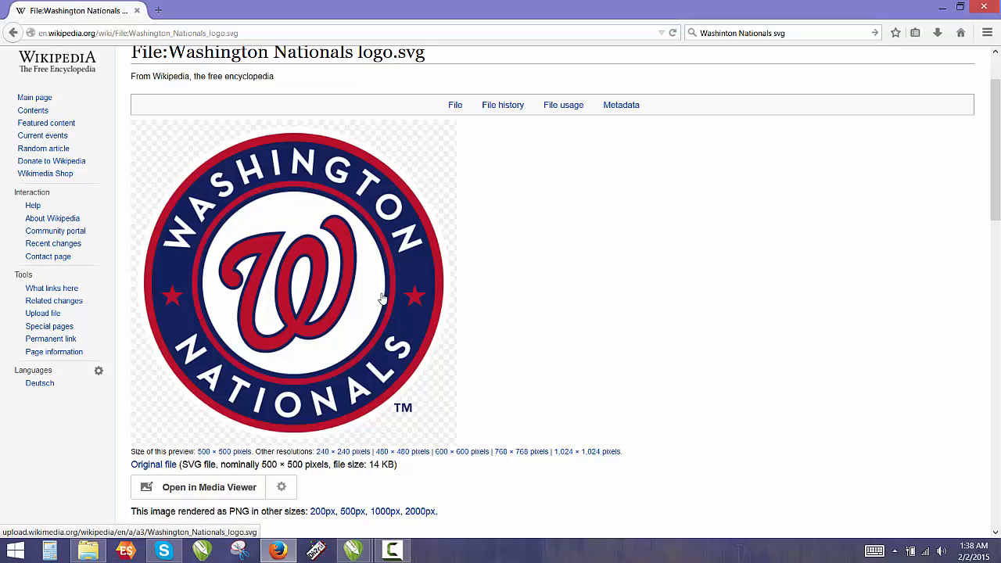
Search the web for "Panther head svg" and open the Whitmer Panther Head.svg page on Wikimedia Commons
{"action": "left_click", "coordinate": [800, 31]}
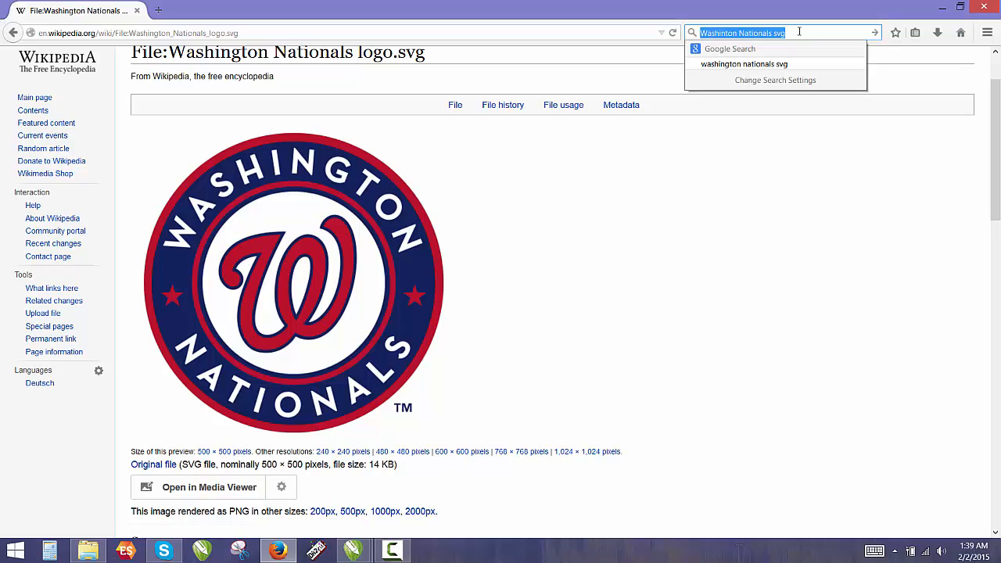
{"action": "type", "text": "P"}
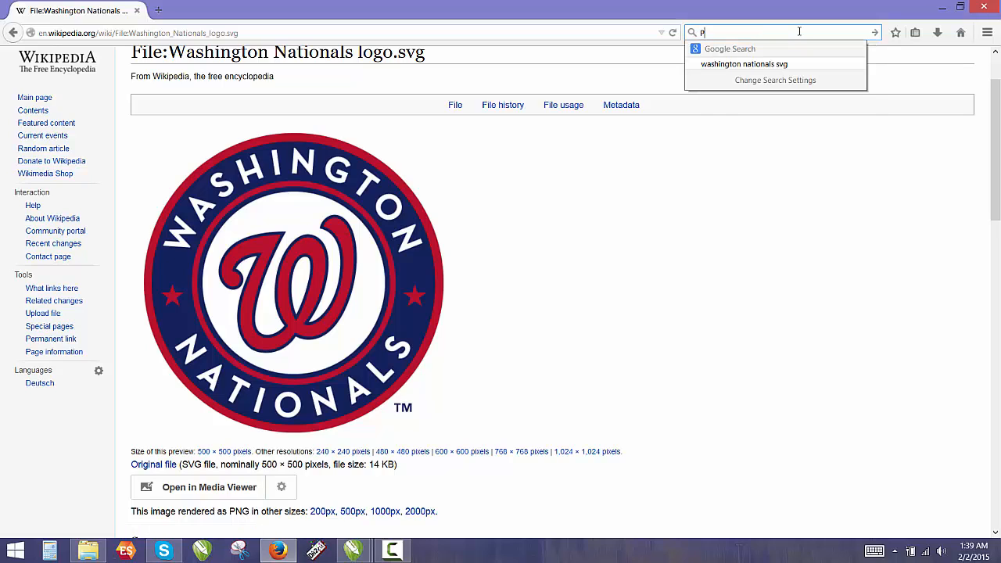
{"action": "type", "text": "anther head "}
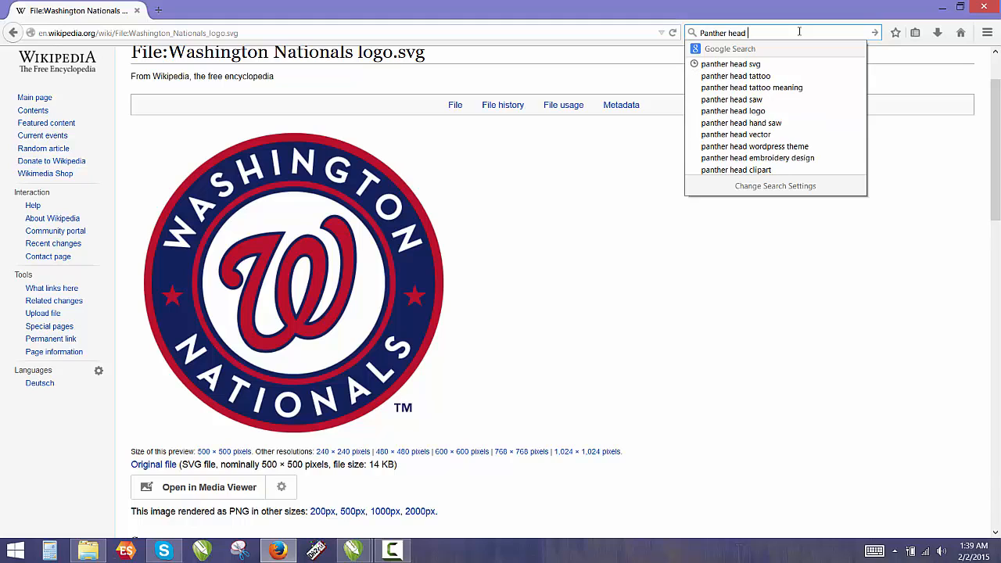
{"action": "type", "text": "svg"}
{"action": "key", "text": "Return"}
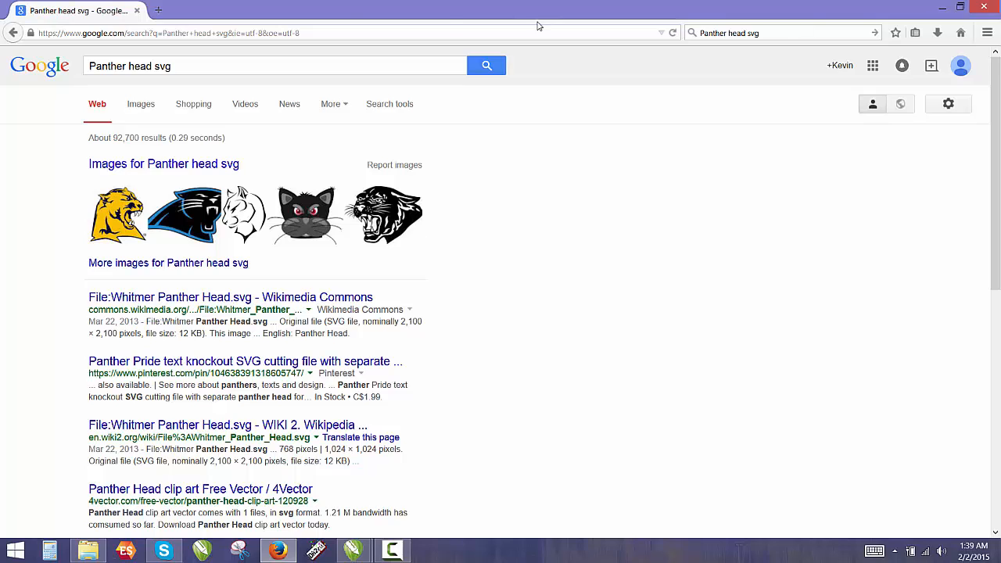
{"action": "left_click", "coordinate": [161, 297]}
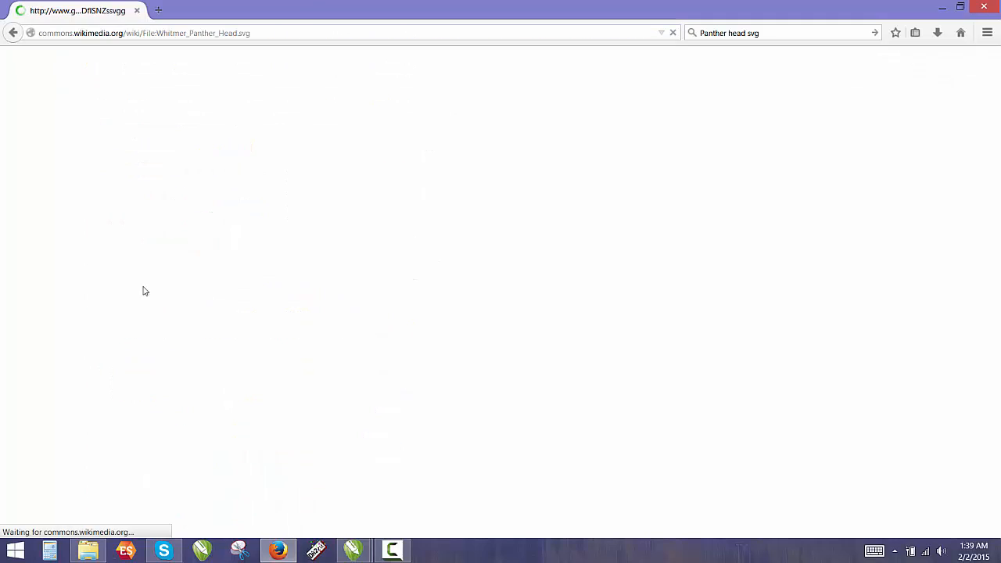
{"action": "scroll", "coordinate": [355, 299], "scroll_direction": "down", "scroll_amount": 1}
{"action": "scroll", "coordinate": [355, 299], "scroll_direction": "down", "scroll_amount": 1}
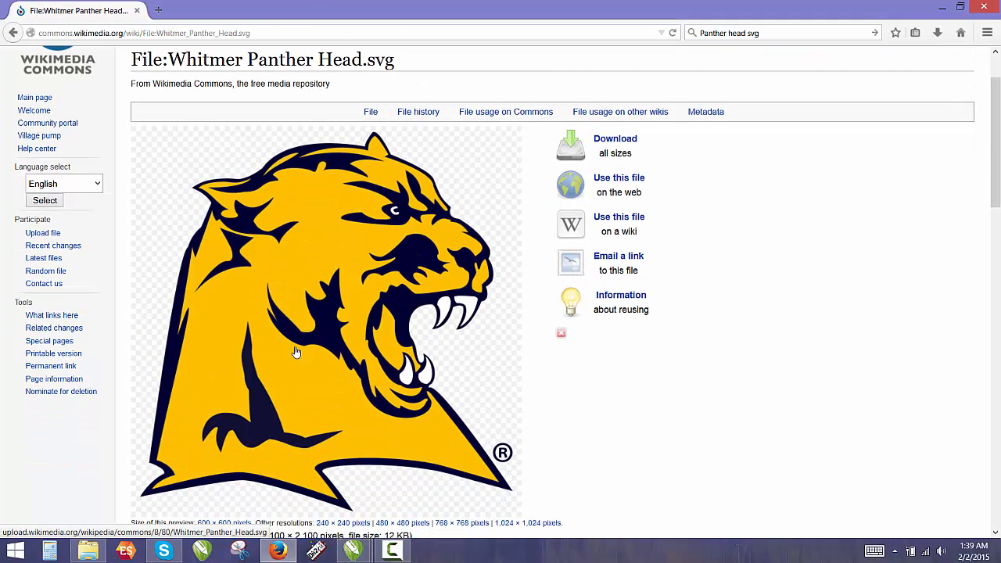
{"action": "scroll", "coordinate": [357, 352], "scroll_direction": "down", "scroll_amount": 2}
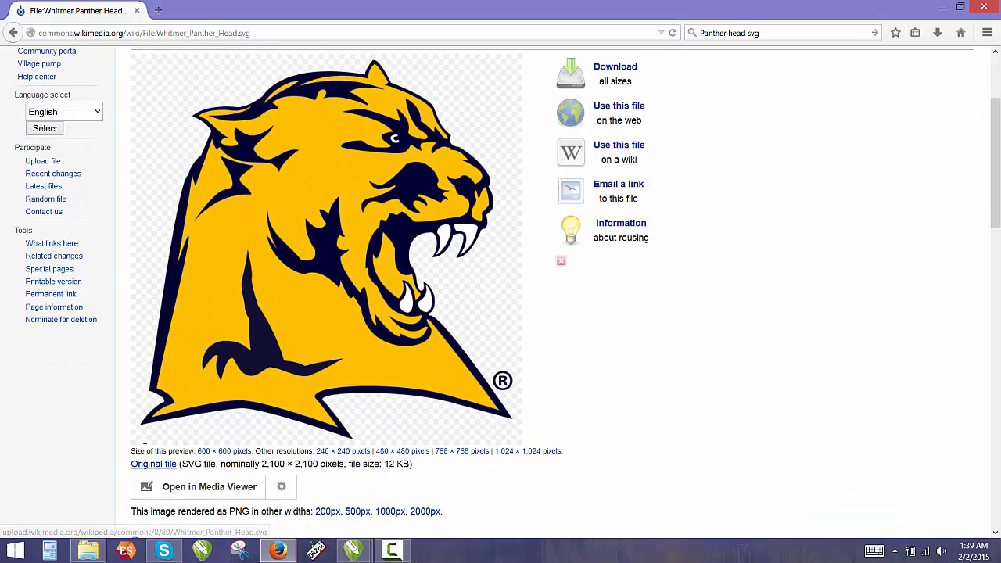
Return to the panther head search, show its image results and copy the 225 × 225 black panther head picture from Pinterest
{"action": "left_click", "coordinate": [12, 33]}
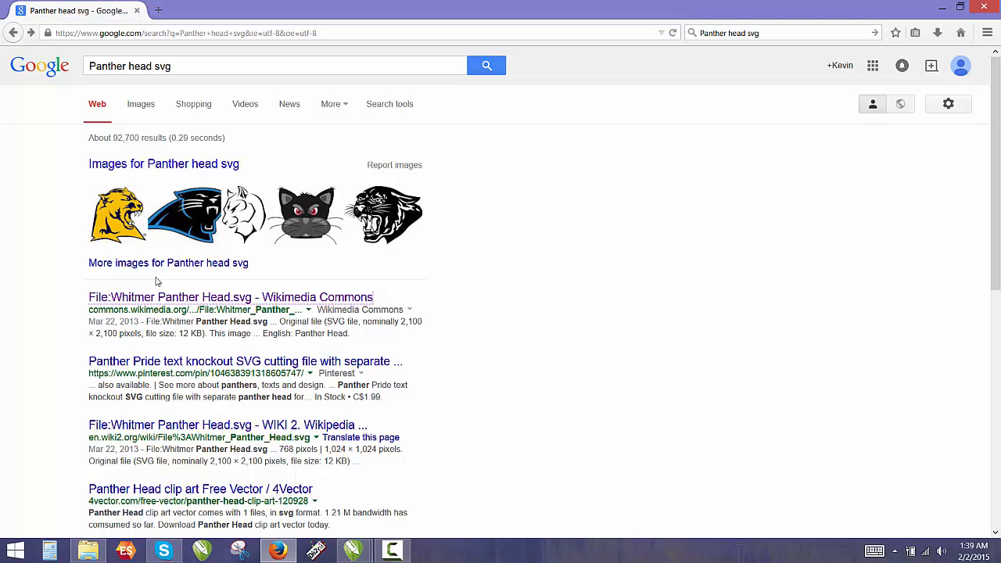
{"action": "left_click", "coordinate": [144, 110]}
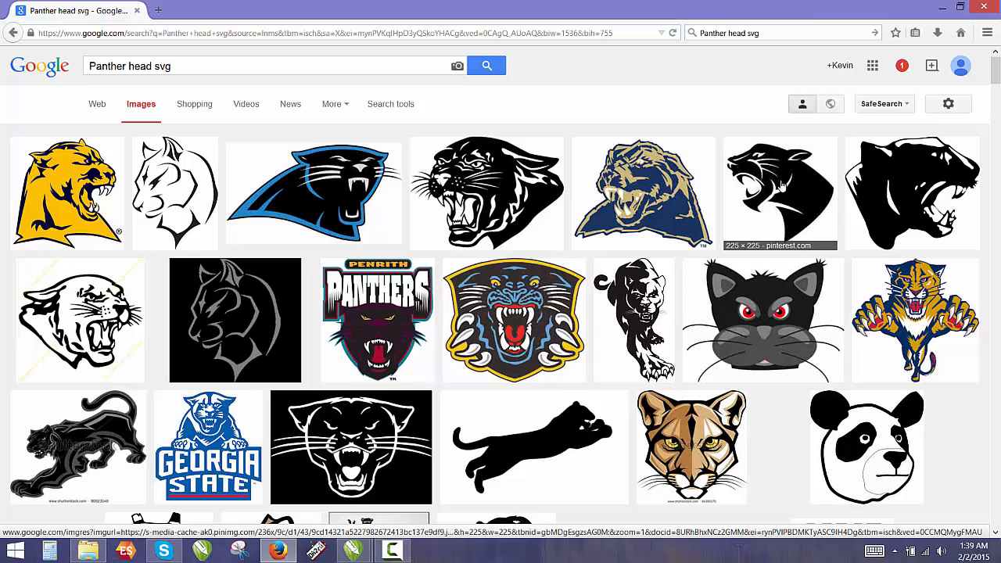
{"action": "left_click", "coordinate": [782, 183]}
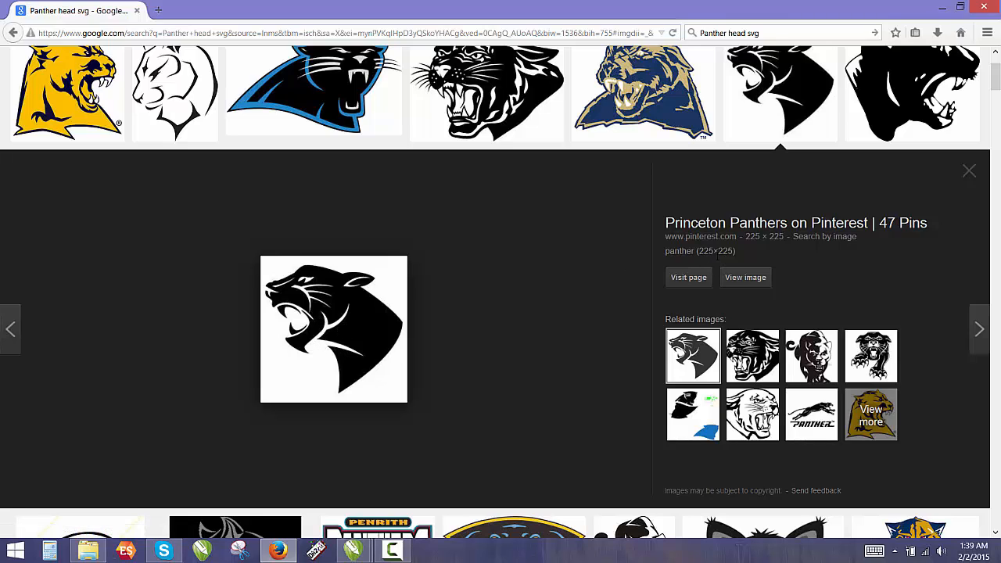
{"action": "right_click", "coordinate": [345, 337]}
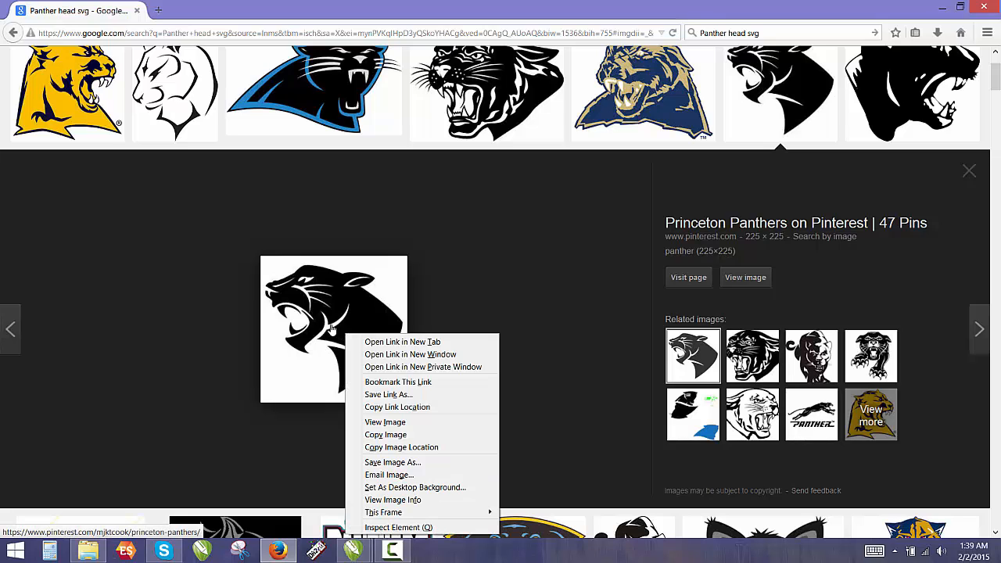
{"action": "left_click", "coordinate": [390, 435]}
{"action": "right_click", "coordinate": [335, 321]}
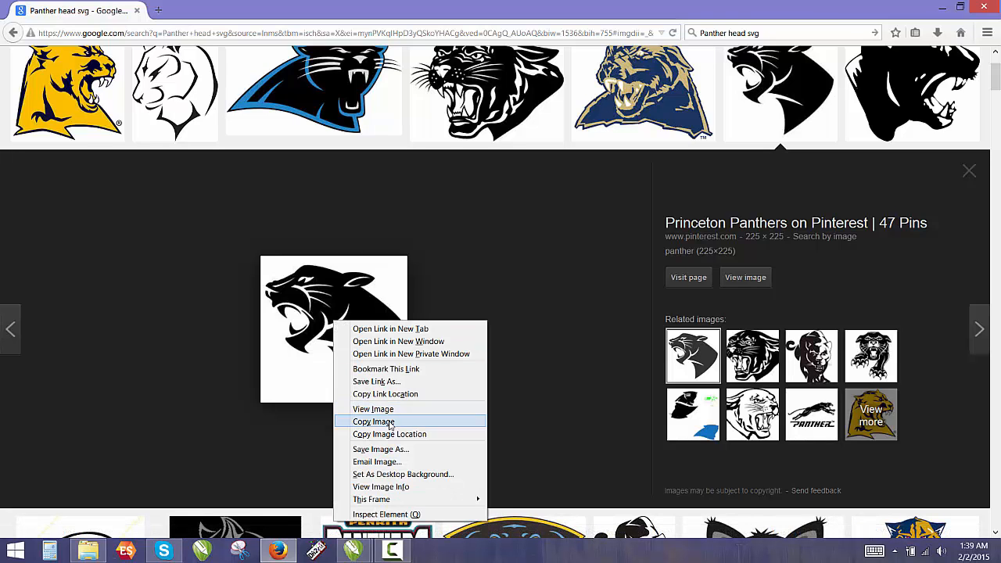
{"action": "left_click", "coordinate": [390, 423]}
Switch to the 013015-EC-SuperT.cdr drawing in CorelDRAW and paste the copied panther image
{"action": "mouse_move", "coordinate": [353, 550]}
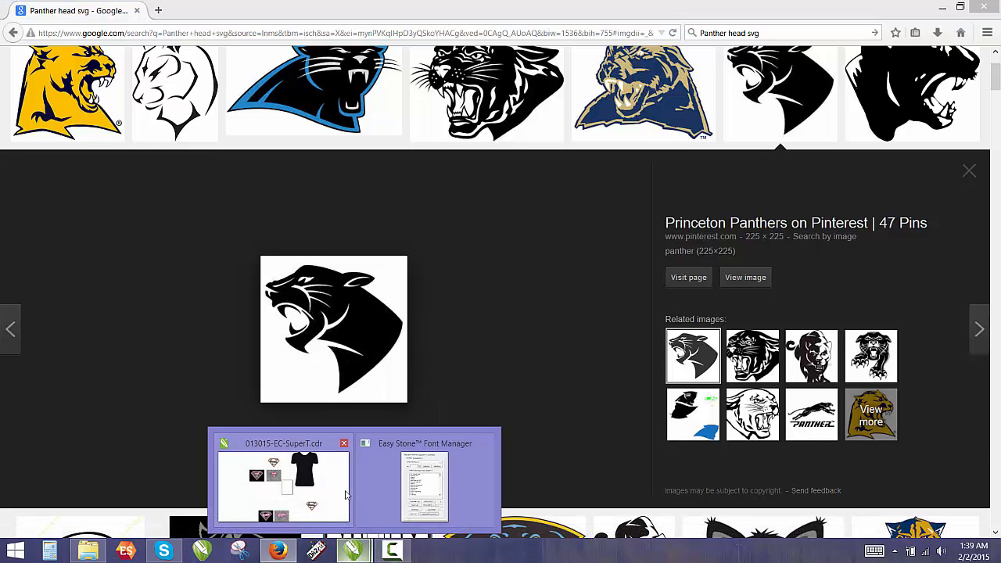
{"action": "left_click", "coordinate": [346, 494]}
{"action": "right_click", "coordinate": [463, 327]}
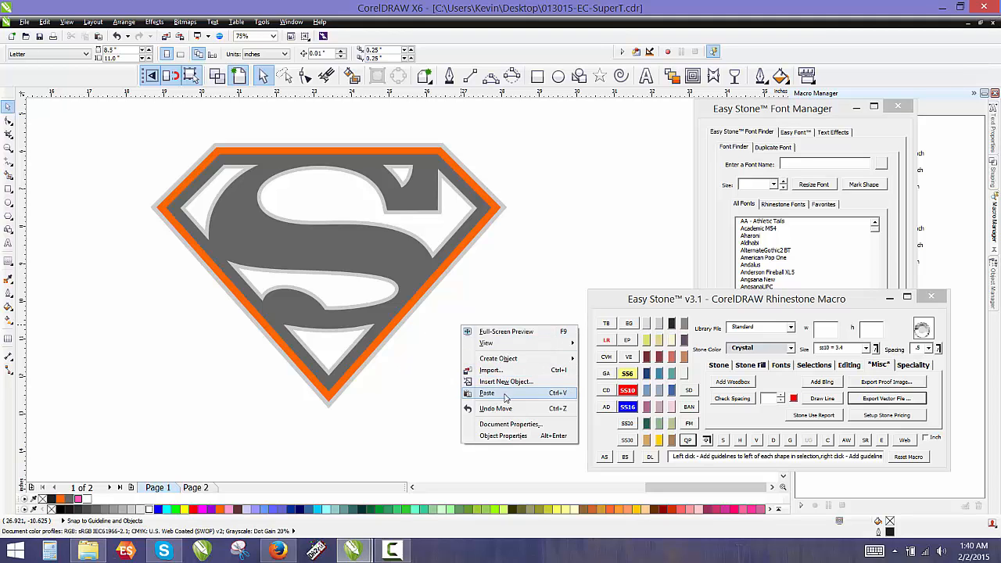
{"action": "left_click", "coordinate": [505, 393]}
Start an Outline Trace of the pasted panther bitmap as a low quality image, trying maximum detail before reducing it slightly
{"action": "scroll", "coordinate": [365, 245], "scroll_direction": "down", "scroll_amount": 3}
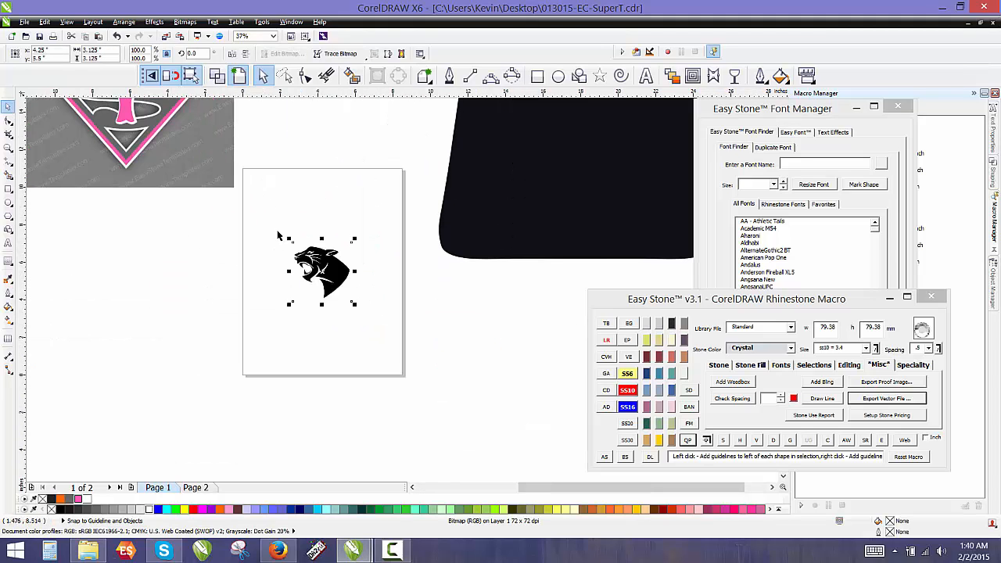
{"action": "scroll", "coordinate": [310, 281], "scroll_direction": "up", "scroll_amount": 3}
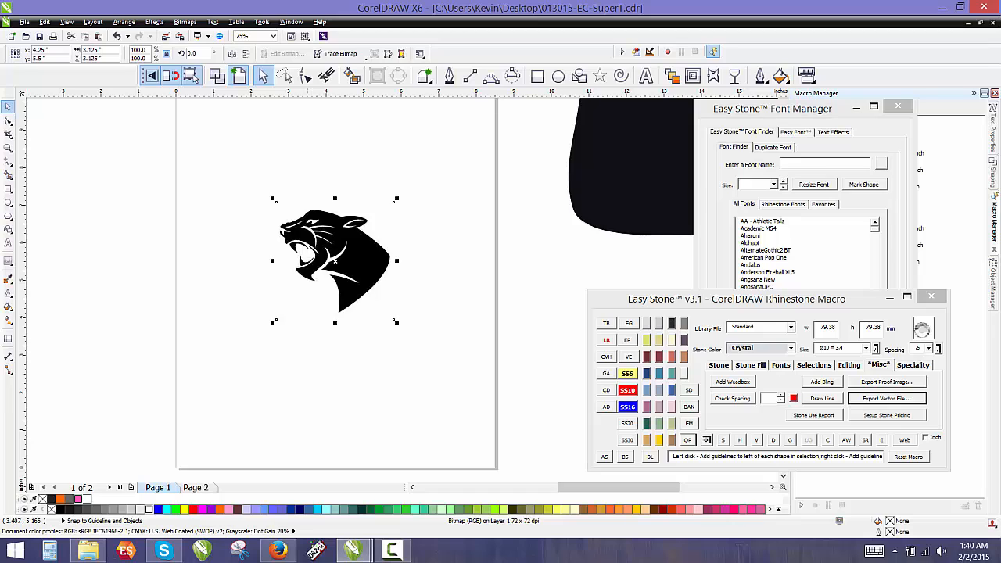
{"action": "scroll", "coordinate": [313, 264], "scroll_direction": "up", "scroll_amount": 2}
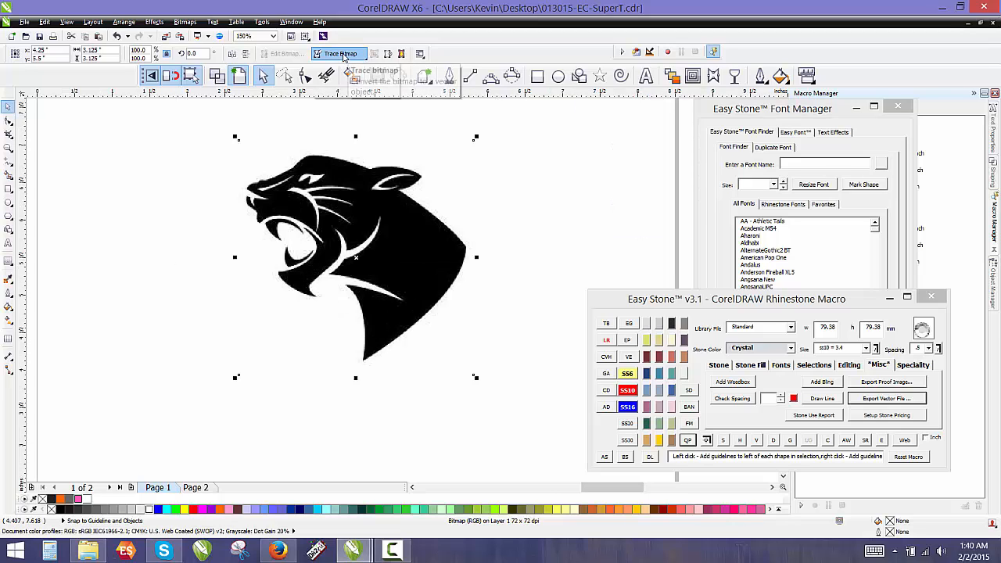
{"action": "left_click", "coordinate": [343, 56]}
{"action": "mouse_move", "coordinate": [354, 90]}
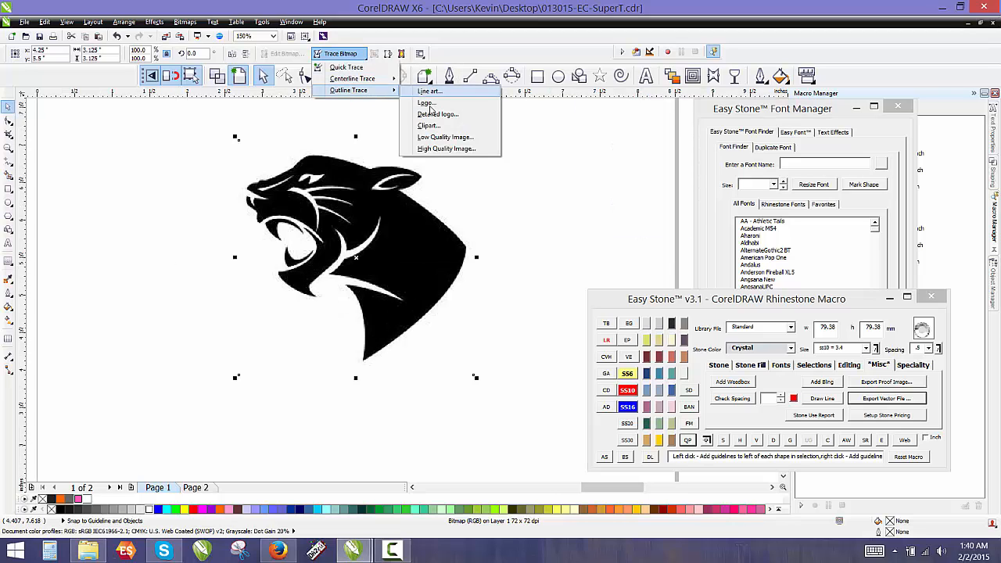
{"action": "left_click", "coordinate": [443, 137]}
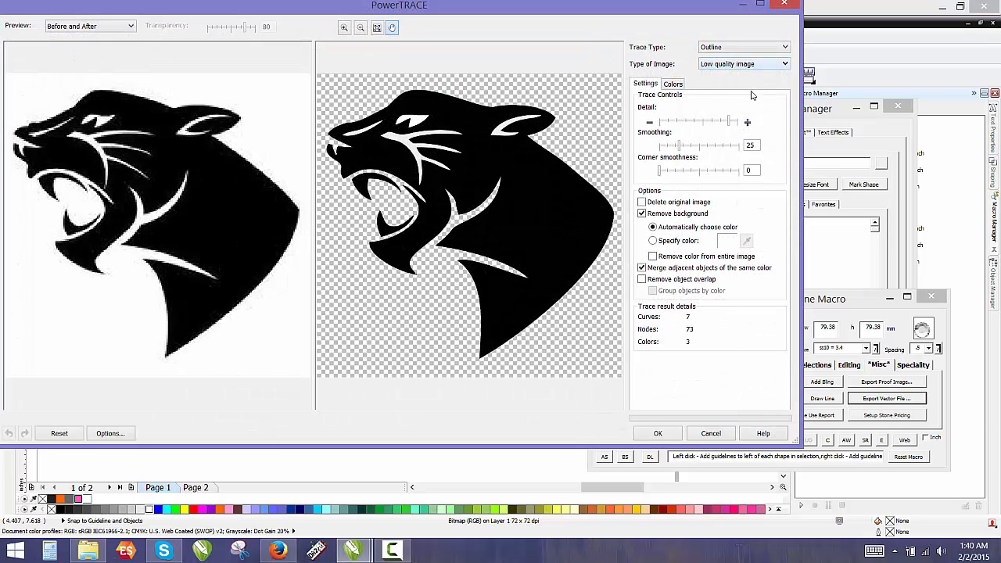
{"action": "left_click", "coordinate": [735, 123]}
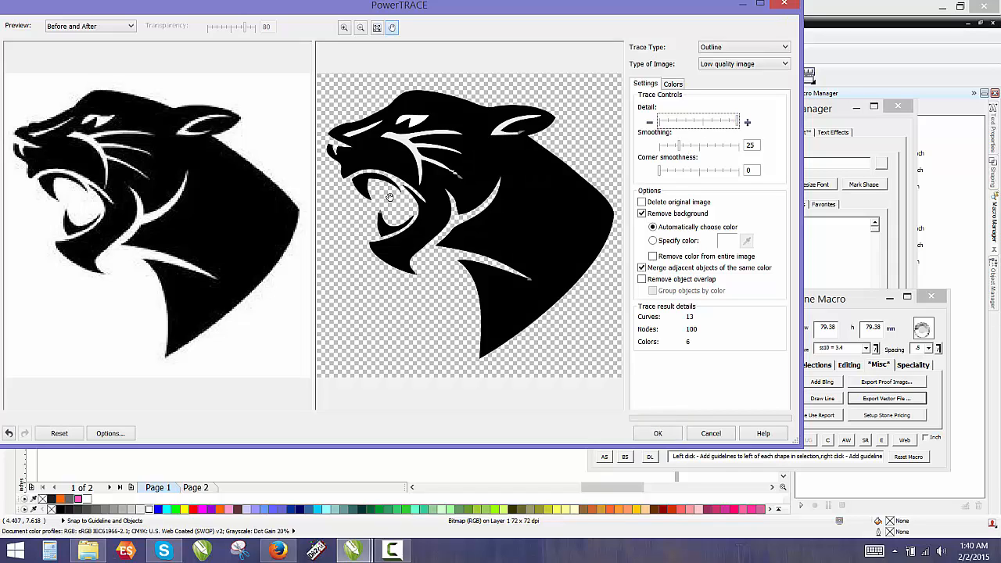
{"action": "left_click", "coordinate": [723, 120]}
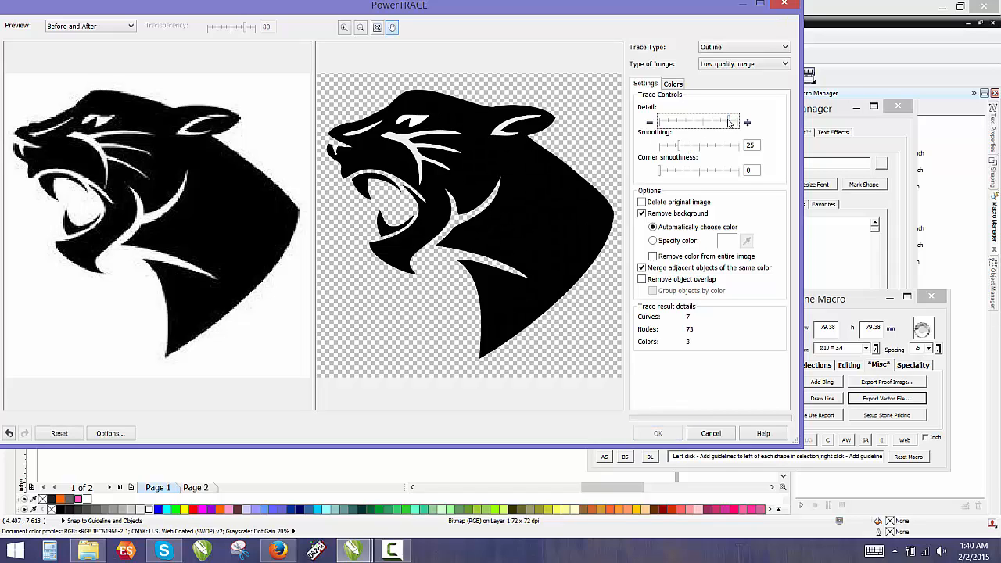
Merge the trace colours R254 G254 B254 and R237 G237 B237 into one and apply the panther trace
{"action": "left_click", "coordinate": [672, 83]}
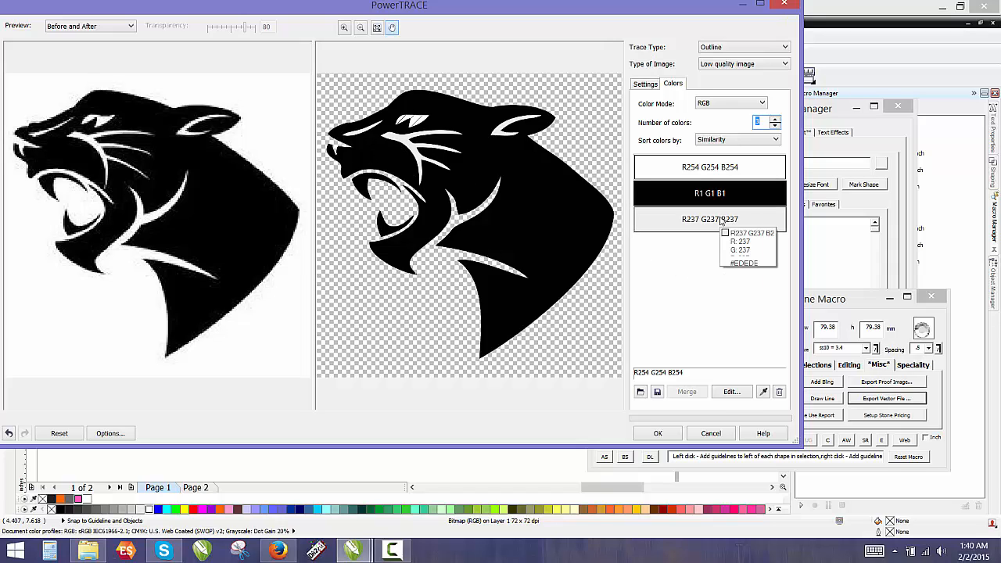
{"action": "left_click", "coordinate": [681, 223]}
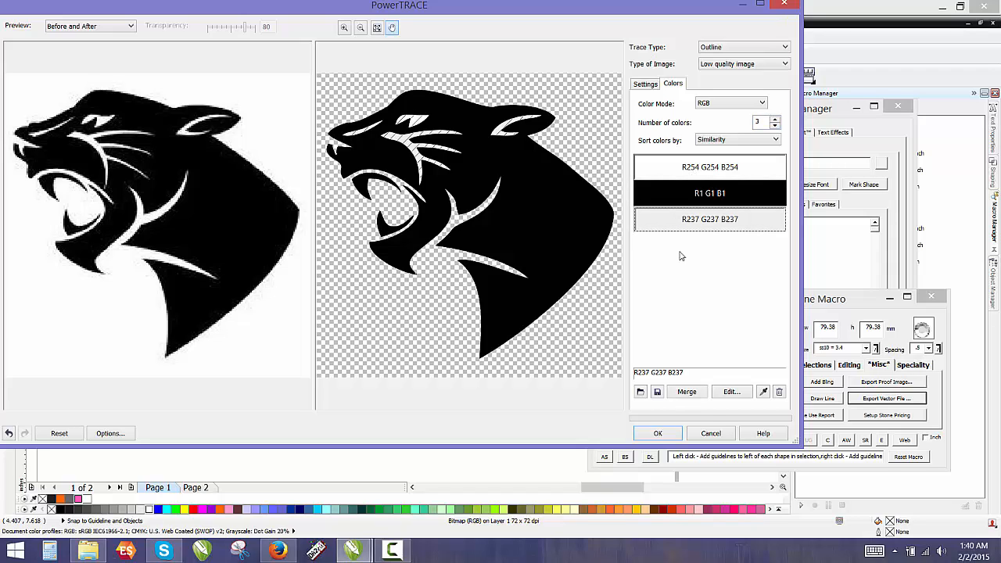
{"action": "left_click", "coordinate": [687, 392]}
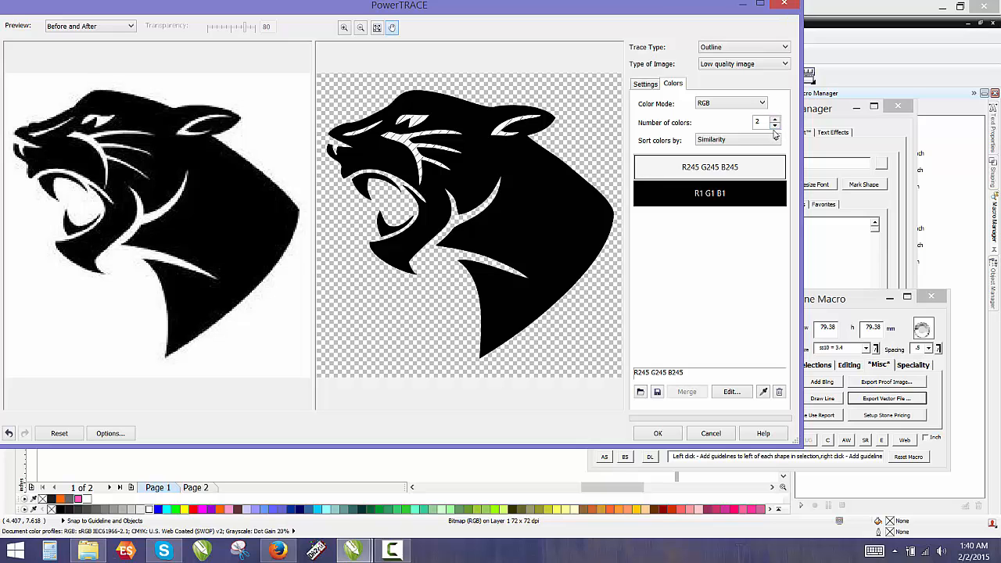
{"action": "left_click", "coordinate": [659, 434]}
Move the traced panther to the left of the original bitmap, across the page's left edge, and deselect it
{"action": "scroll", "coordinate": [469, 230], "scroll_direction": "down", "scroll_amount": 1}
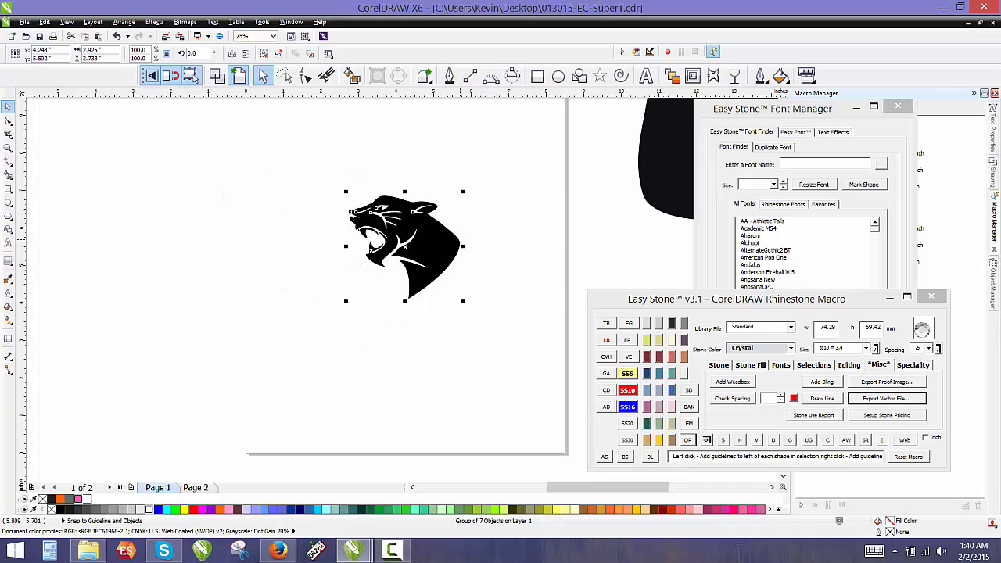
{"action": "mouse_move", "coordinate": [440, 249]}
{"action": "left_mouse_down"}
{"action": "mouse_move", "coordinate": [309, 279]}
{"action": "mouse_move", "coordinate": [223, 270]}
{"action": "left_mouse_up"}
{"action": "left_click", "coordinate": [138, 263]}
{"action": "scroll", "coordinate": [182, 270], "scroll_direction": "up", "scroll_amount": 2}
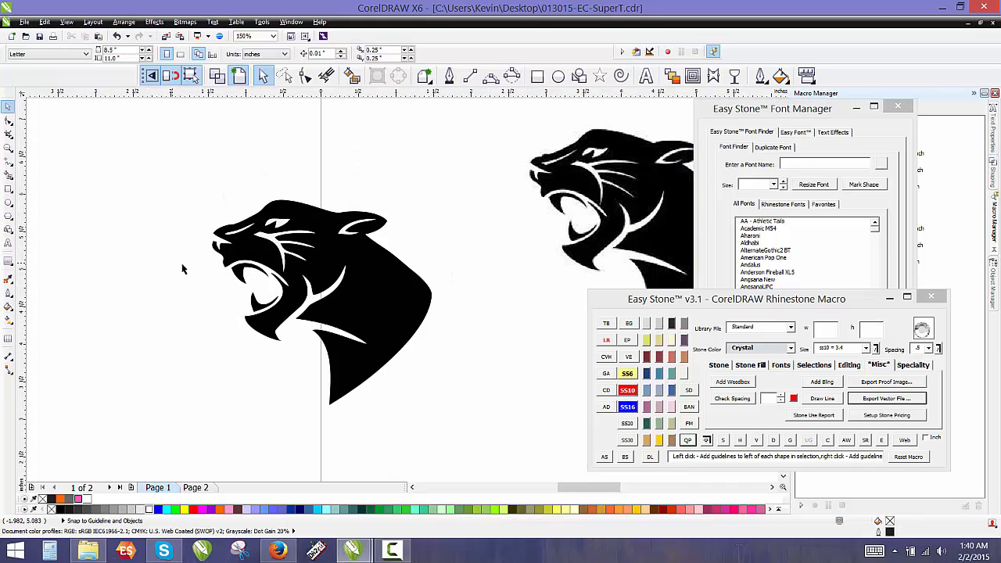
Move the traced panther fully off the page's left edge and mirror it horizontally
{"action": "left_click_drag", "start_coordinate": [296, 268], "coordinate": [238, 279]}
{"action": "left_click", "coordinate": [231, 51]}
{"action": "left_click", "coordinate": [209, 200]}
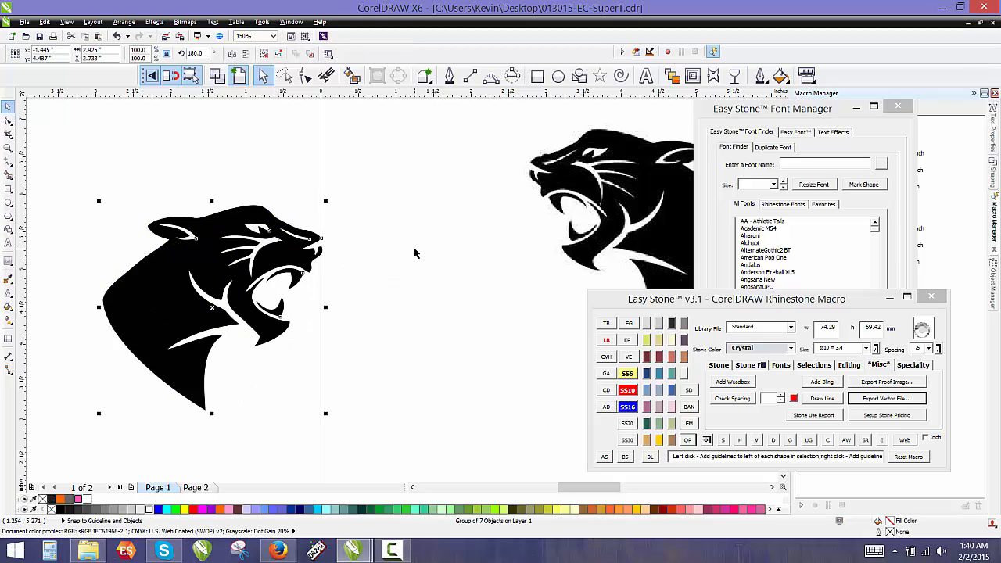
Move the mirrored panther onto the middle of the orange and grey Super S logo below the black shirt
{"action": "scroll", "coordinate": [415, 257], "scroll_direction": "down", "scroll_amount": 3}
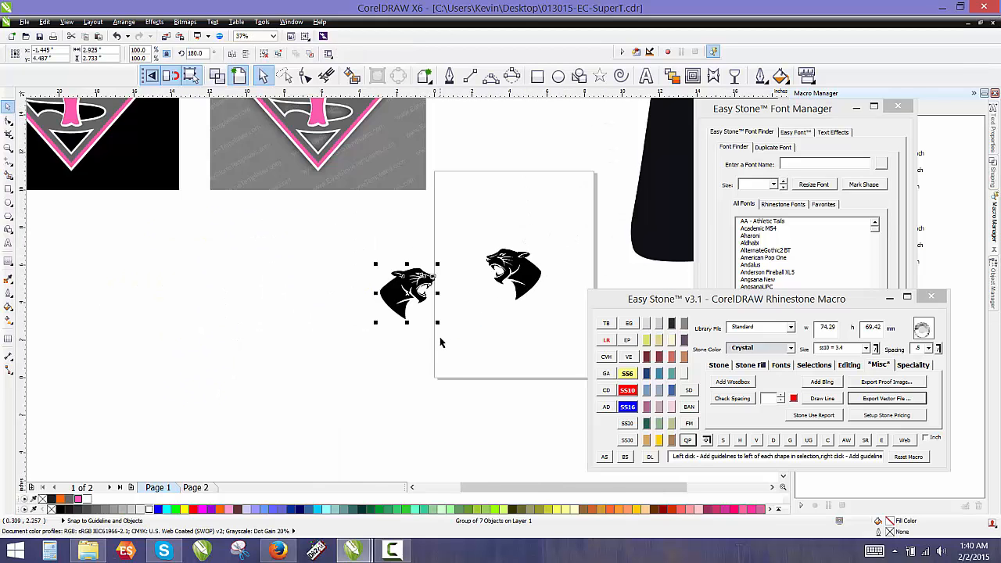
{"action": "scroll", "coordinate": [413, 282], "scroll_direction": "down", "scroll_amount": 2}
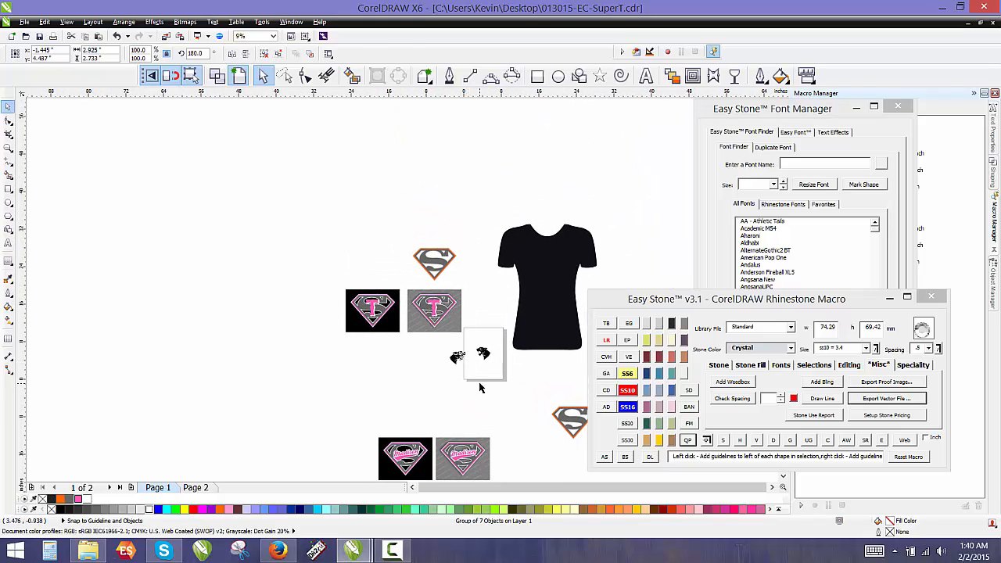
{"action": "left_click", "coordinate": [480, 387]}
{"action": "scroll", "coordinate": [474, 375], "scroll_direction": "up", "scroll_amount": 1}
{"action": "scroll", "coordinate": [324, 147], "scroll_direction": "down", "scroll_amount": 1}
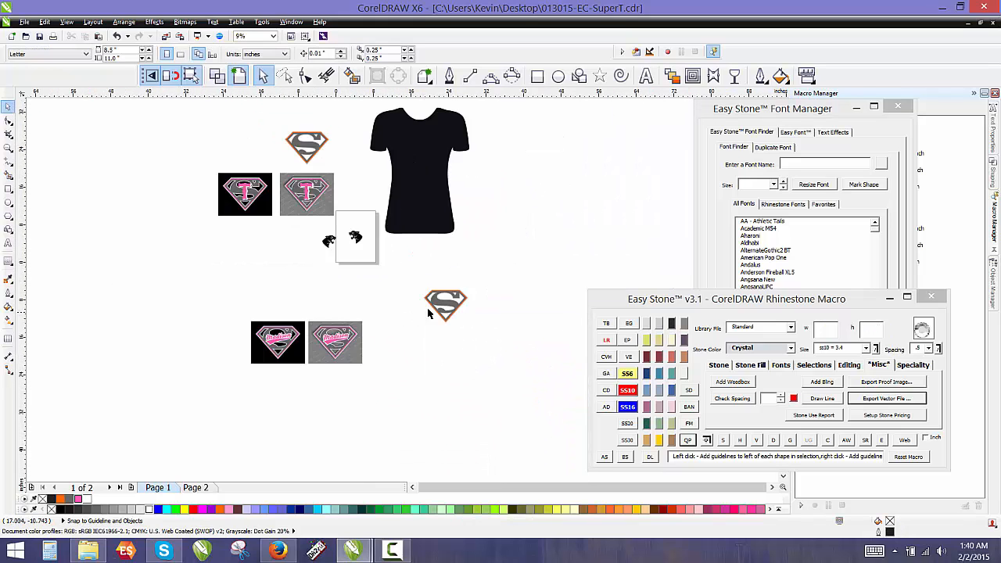
{"action": "scroll", "coordinate": [428, 313], "scroll_direction": "up", "scroll_amount": 2}
{"action": "left_click_drag", "start_coordinate": [233, 174], "coordinate": [447, 248]}
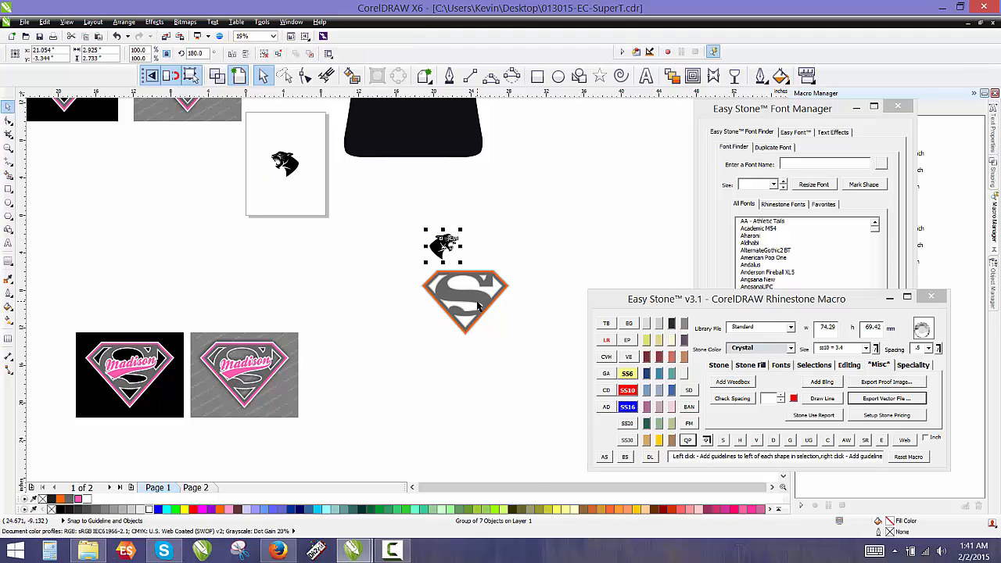
{"action": "scroll", "coordinate": [489, 297], "scroll_direction": "up", "scroll_amount": 1}
{"action": "left_click_drag", "start_coordinate": [403, 205], "coordinate": [435, 329]}
{"action": "scroll", "coordinate": [442, 321], "scroll_direction": "up", "scroll_amount": 1}
{"action": "left_click_drag", "start_coordinate": [445, 279], "coordinate": [458, 282]}
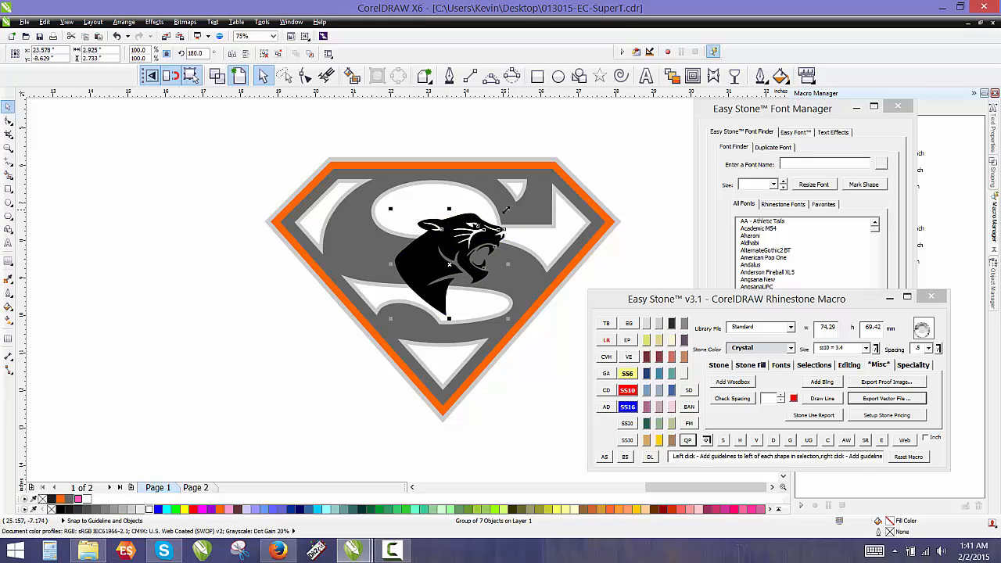
Enlarge the panther proportionally to about 3.6 inches wide and fine-tune its position over the centre of the S
{"action": "left_click_drag", "start_coordinate": [509, 208], "coordinate": [521, 197]}
{"action": "scroll", "coordinate": [467, 235], "scroll_direction": "up", "scroll_amount": 1}
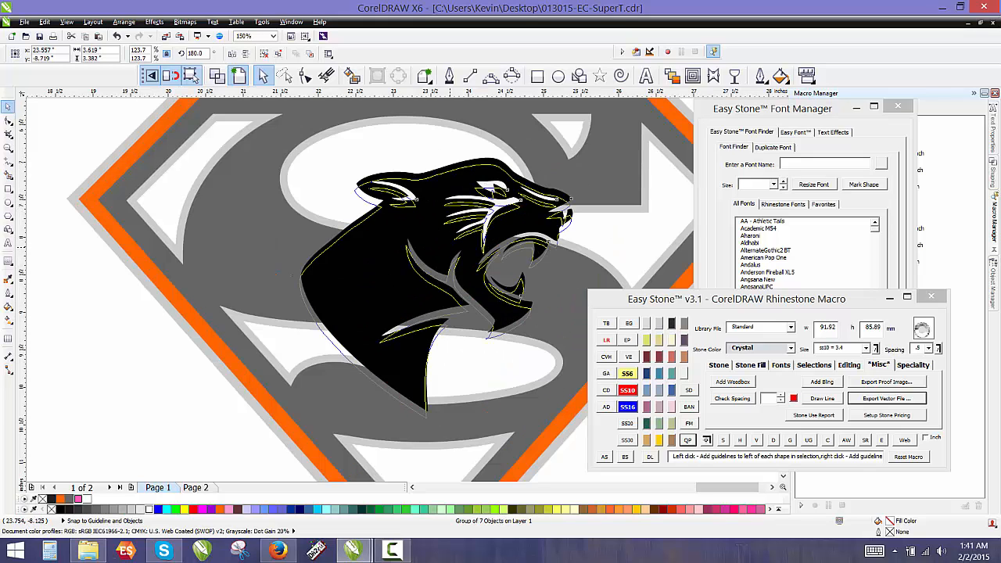
{"action": "scroll", "coordinate": [435, 197], "scroll_direction": "down", "scroll_amount": 1}
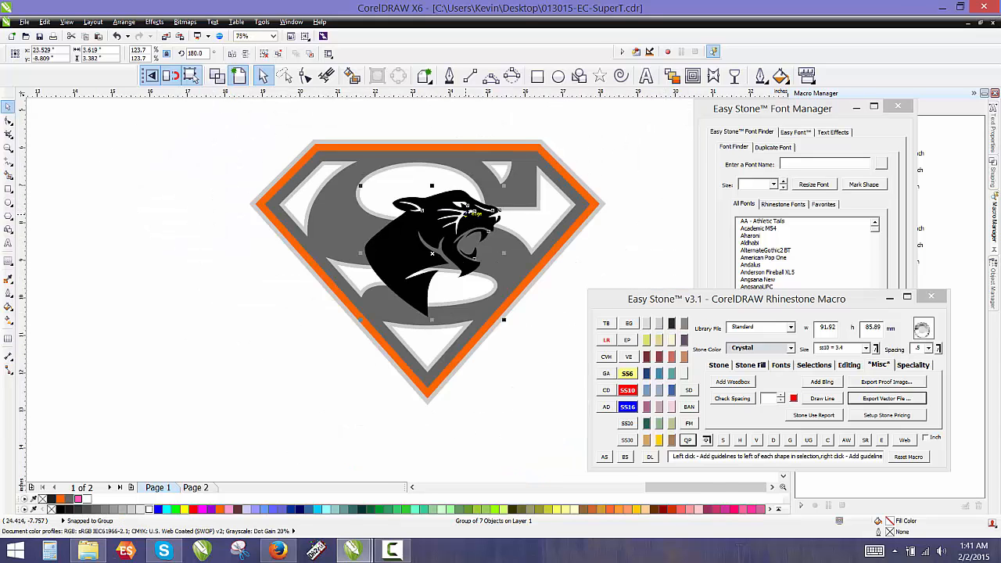
{"action": "scroll", "coordinate": [435, 197], "scroll_direction": "up", "scroll_amount": 3}
{"action": "scroll", "coordinate": [436, 195], "scroll_direction": "down", "scroll_amount": 2}
{"action": "scroll", "coordinate": [435, 197], "scroll_direction": "down", "scroll_amount": 1}
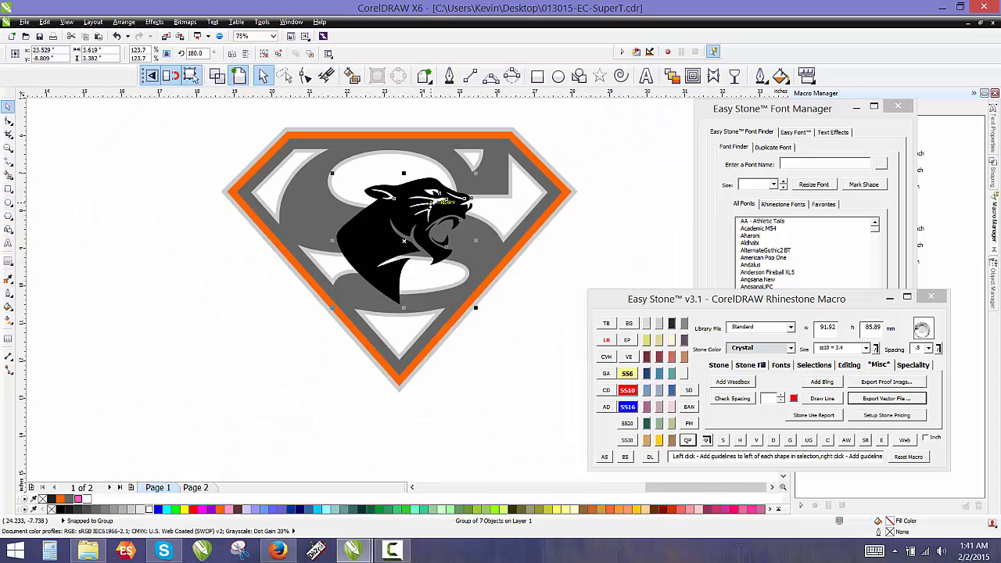
{"action": "scroll", "coordinate": [422, 227], "scroll_direction": "up", "scroll_amount": 1}
{"action": "scroll", "coordinate": [408, 225], "scroll_direction": "down", "scroll_amount": 1}
{"action": "left_click_drag", "start_coordinate": [409, 207], "coordinate": [404, 205]}
{"action": "scroll", "coordinate": [411, 202], "scroll_direction": "up", "scroll_amount": 1}
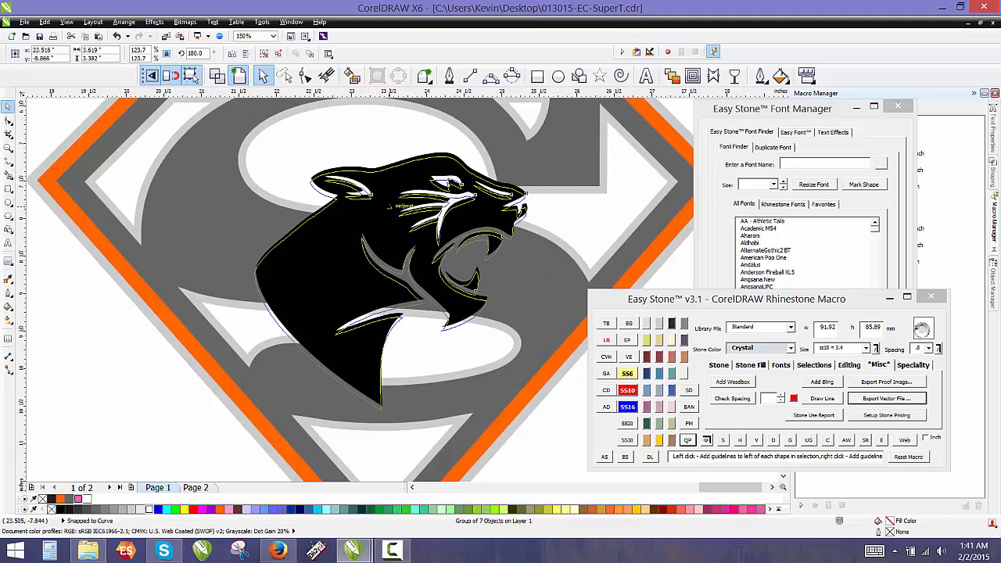
{"action": "scroll", "coordinate": [399, 215], "scroll_direction": "down", "scroll_amount": 1}
Create a Boundary curve around the panther group
{"action": "left_click", "coordinate": [425, 75]}
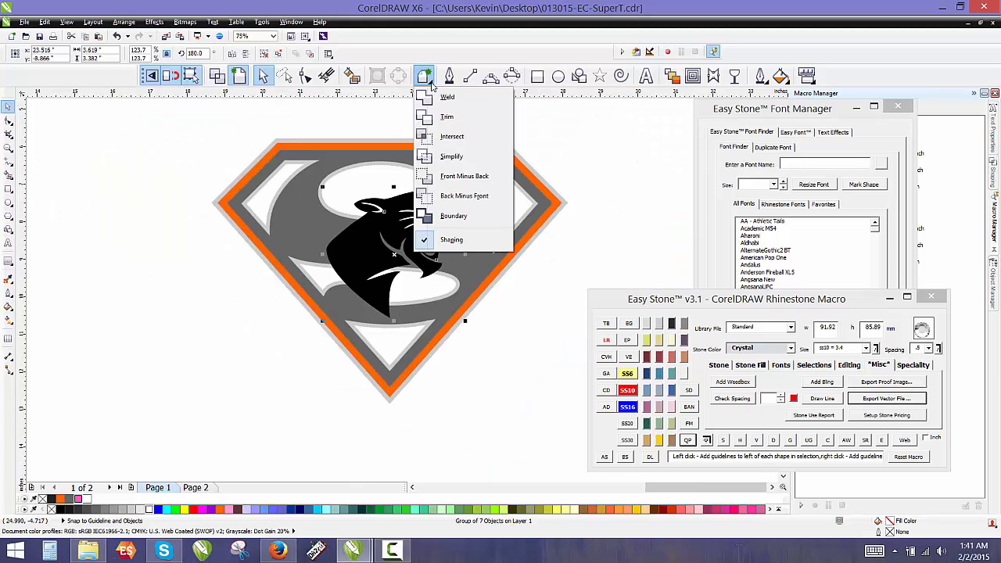
{"action": "left_click", "coordinate": [454, 217]}
{"action": "scroll", "coordinate": [461, 227], "scroll_direction": "up", "scroll_amount": 1}
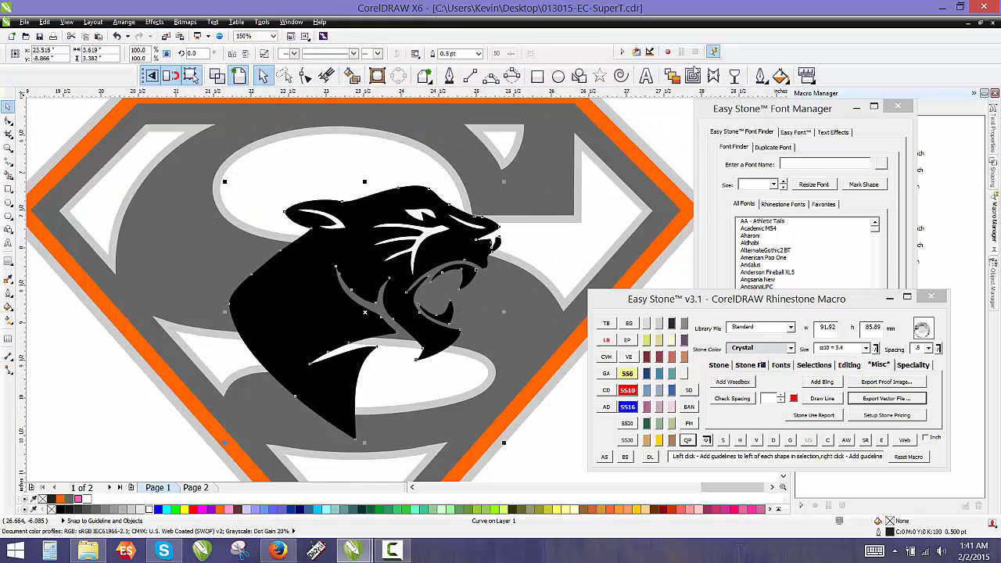
Add an outside contour of about 0.104 inches to the panther's boundary curve and break the contour group apart
{"action": "left_click", "coordinate": [423, 180]}
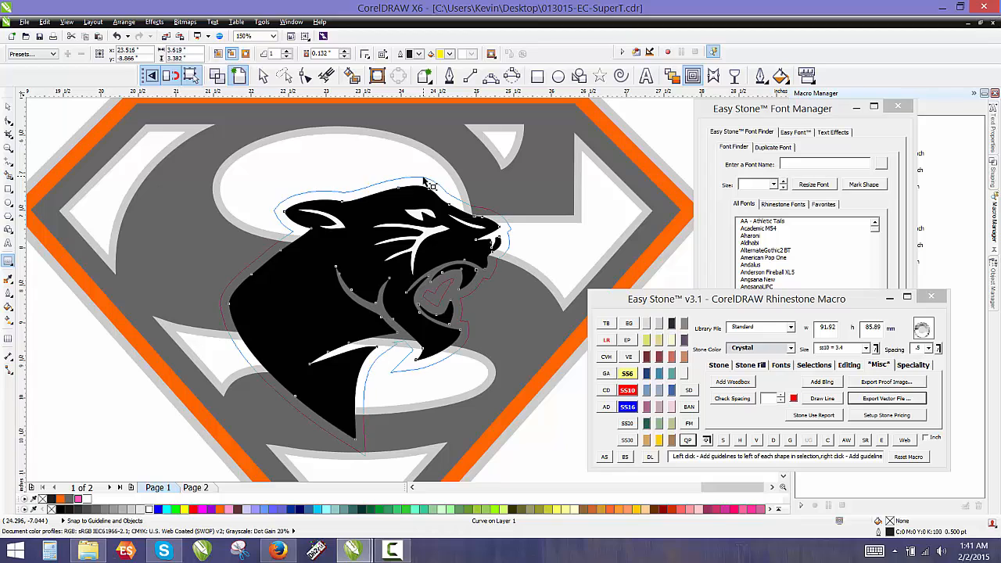
{"action": "left_click_drag", "start_coordinate": [423, 178], "coordinate": [432, 185]}
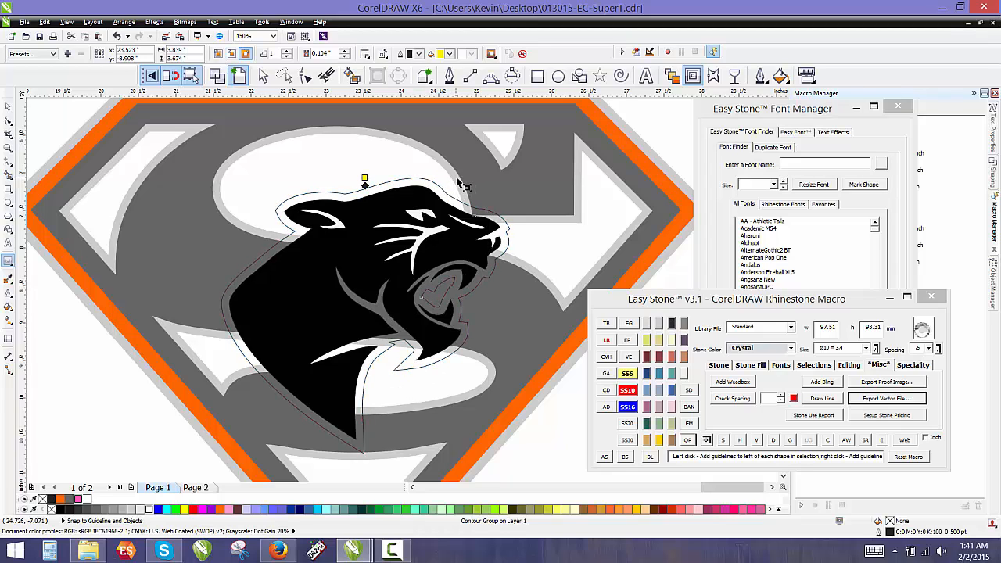
{"action": "right_click", "coordinate": [423, 179]}
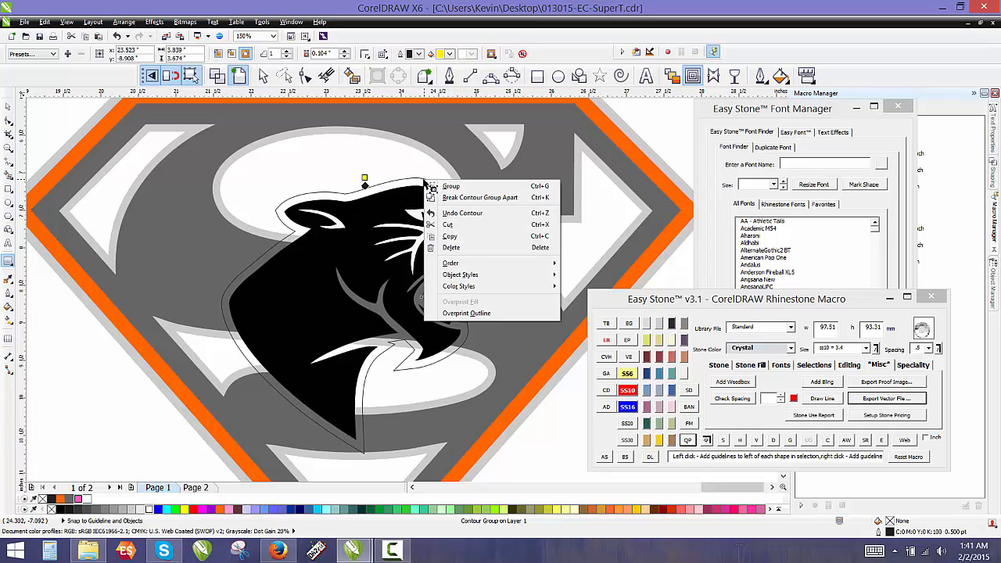
{"action": "left_click", "coordinate": [471, 198]}
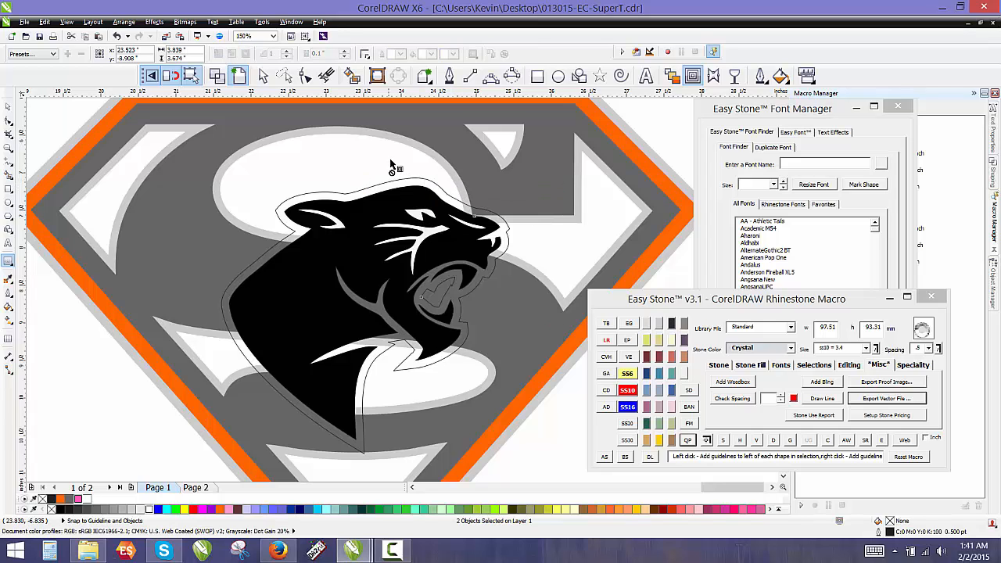
{"action": "left_click", "coordinate": [423, 179]}
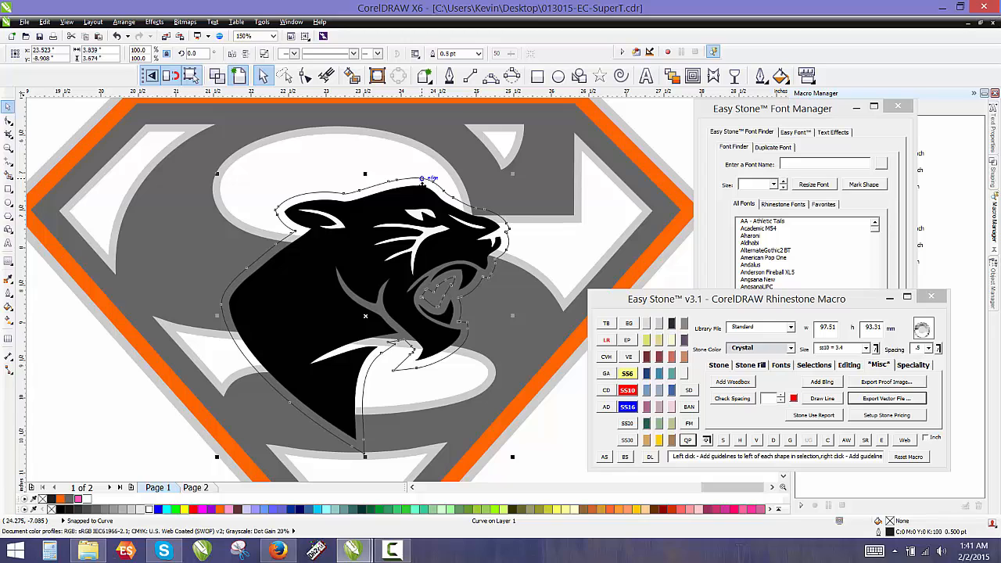
{"action": "left_click", "coordinate": [503, 298], "text": "shift"}
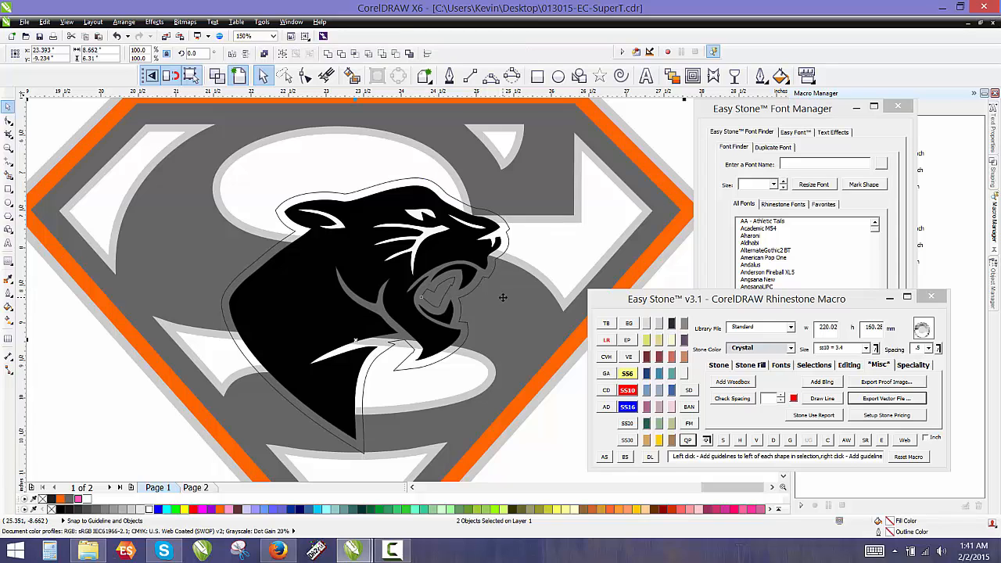
{"action": "left_click", "coordinate": [351, 185]}
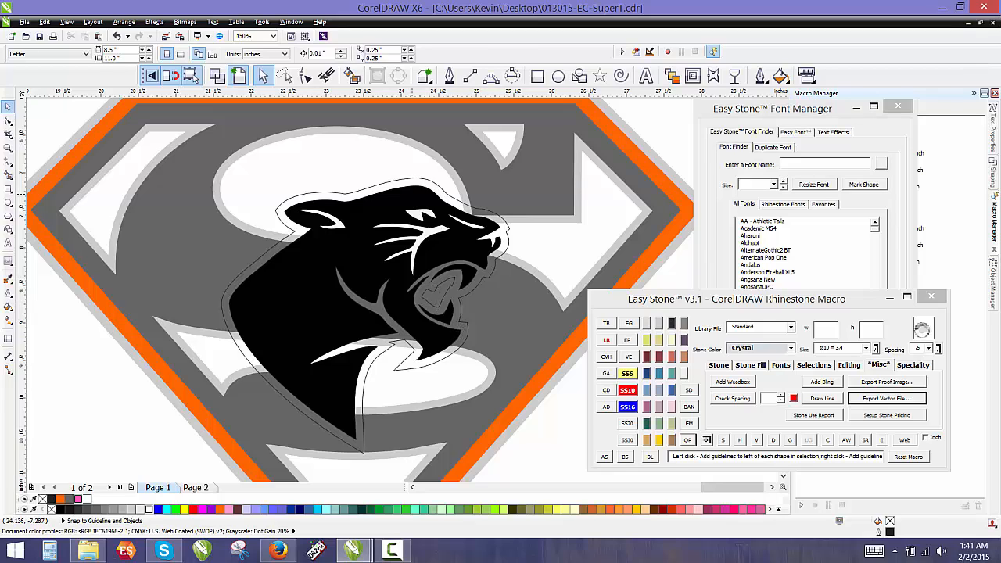
Trim the dark grey S shape with the panther's outer contour and deselect the objects
{"action": "left_click", "coordinate": [421, 181]}
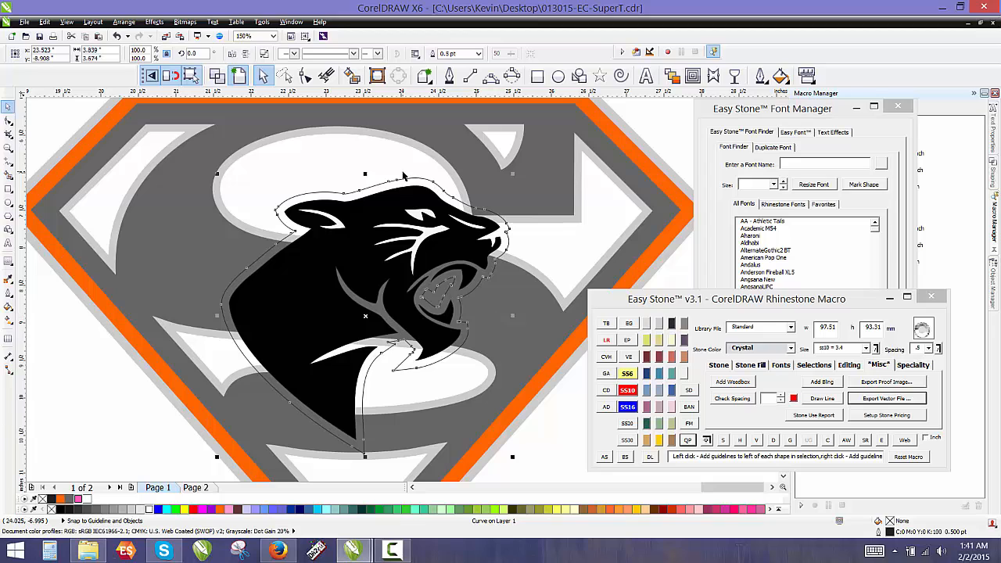
{"action": "left_click", "coordinate": [483, 313], "text": "shift"}
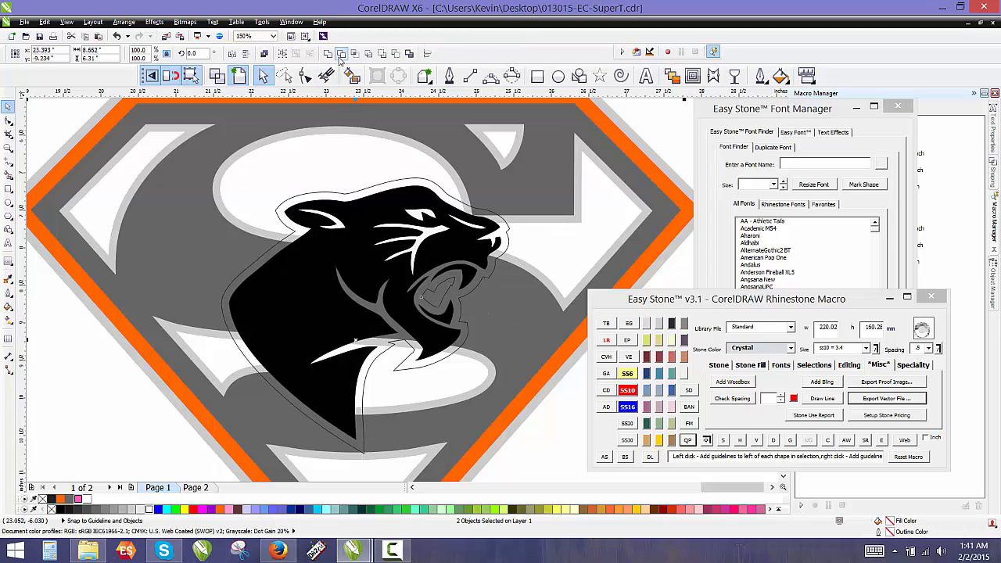
{"action": "left_click", "coordinate": [339, 55]}
{"action": "left_click", "coordinate": [338, 183]}
Weld the panther's outer contour to the light grey outline shape of the logo
{"action": "left_click", "coordinate": [418, 182]}
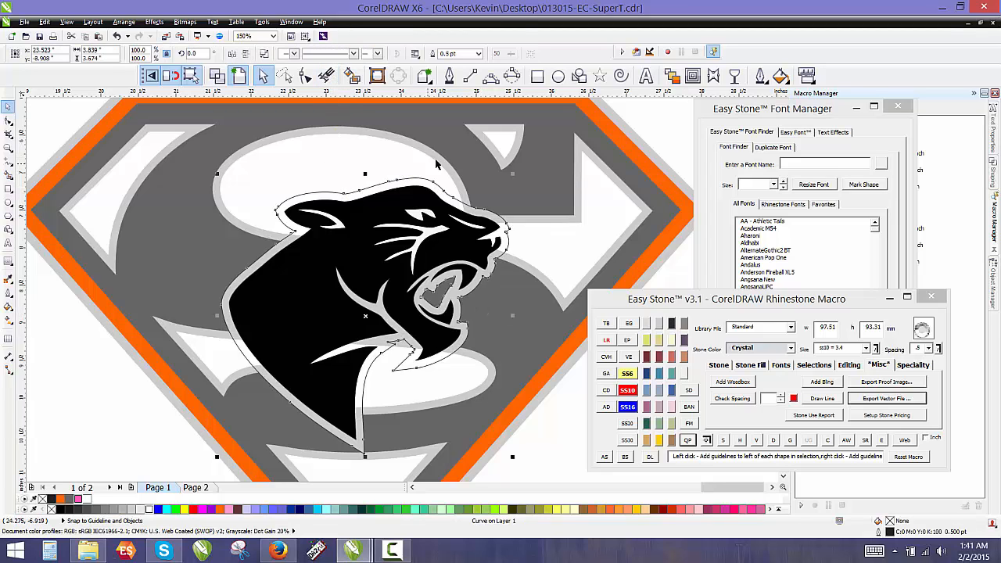
{"action": "left_click", "coordinate": [437, 159], "text": "shift"}
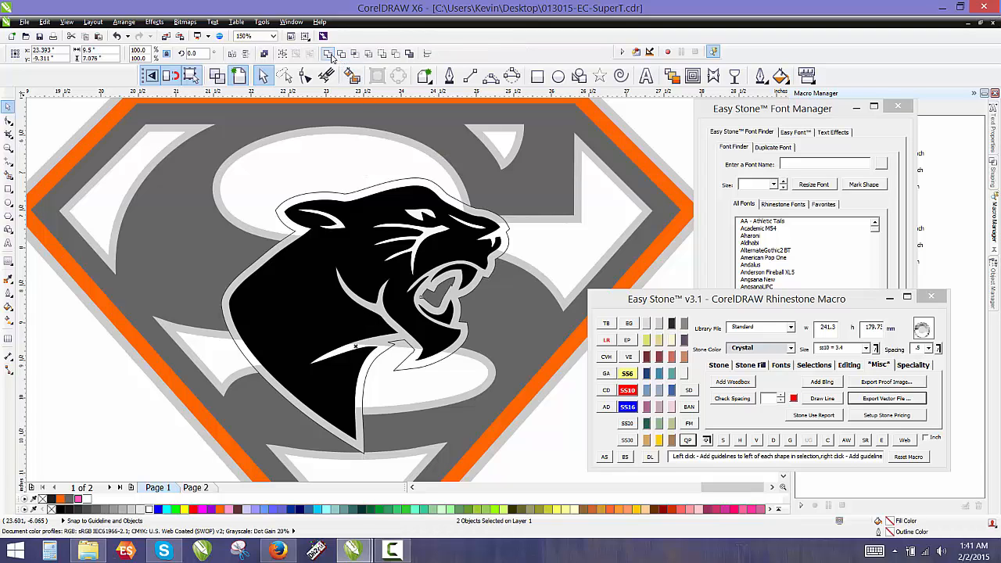
{"action": "left_click", "coordinate": [328, 54]}
{"action": "left_click", "coordinate": [313, 168]}
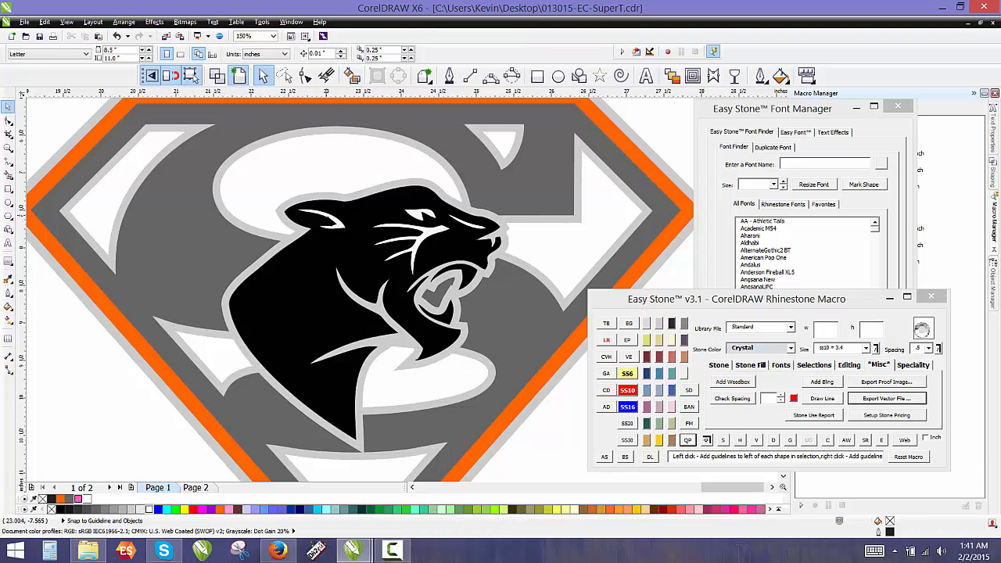
Pull the leftover boundary curve off the panther and delete it
{"action": "left_click", "coordinate": [335, 221]}
{"action": "left_click", "coordinate": [298, 168]}
{"action": "left_click_drag", "start_coordinate": [338, 247], "coordinate": [219, 264]}
{"action": "key", "text": "Delete"}
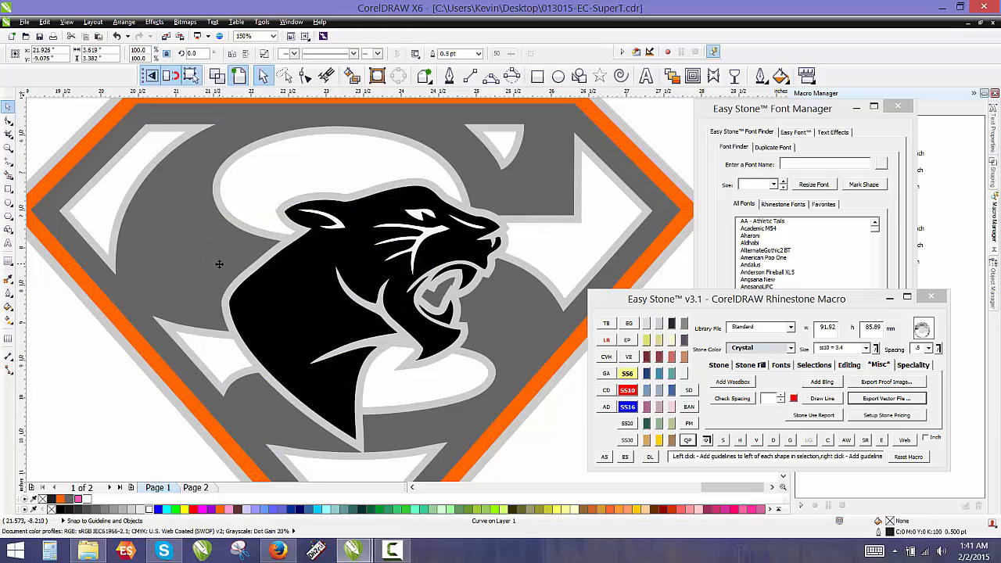
Delete the nodes of the dark grey fragment inside the panther's mouth and deselect the shape
{"action": "scroll", "coordinate": [441, 304], "scroll_direction": "up", "scroll_amount": 2}
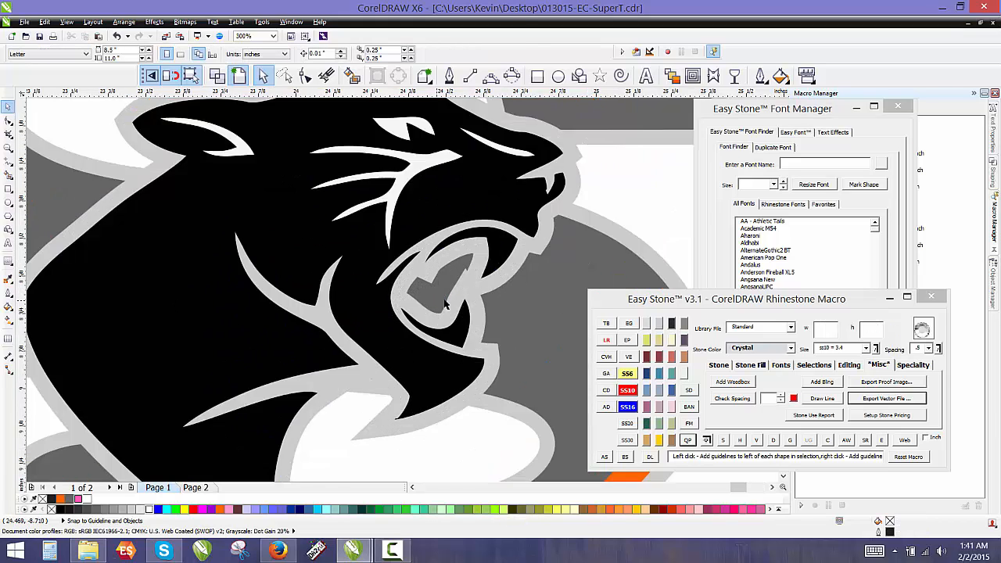
{"action": "double_click", "coordinate": [436, 293]}
{"action": "left_click_drag", "start_coordinate": [520, 197], "coordinate": [374, 352]}
{"action": "key", "text": "Delete"}
{"action": "scroll", "coordinate": [392, 306], "scroll_direction": "down", "scroll_amount": 1}
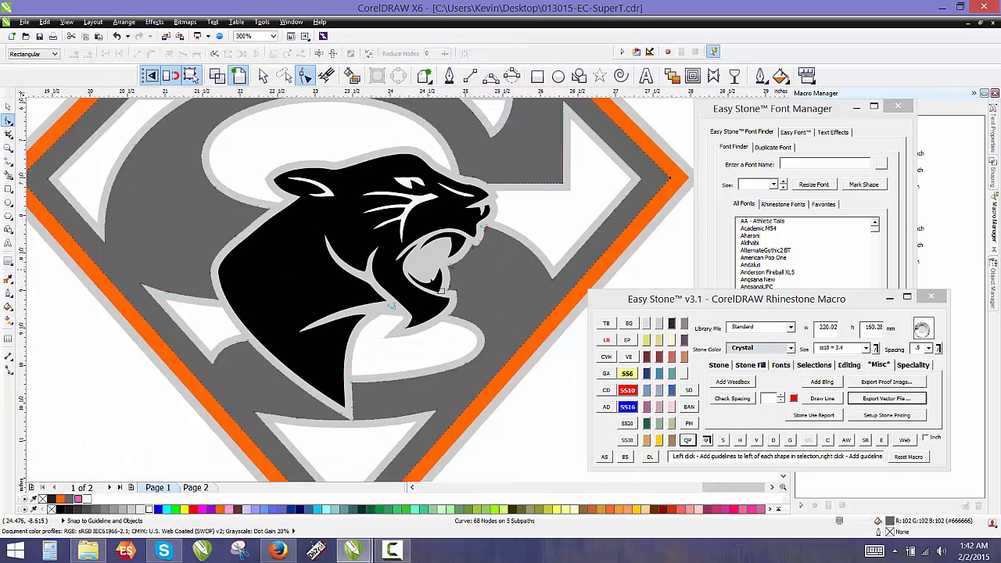
{"action": "key", "text": "space"}
{"action": "key", "text": "Escape"}
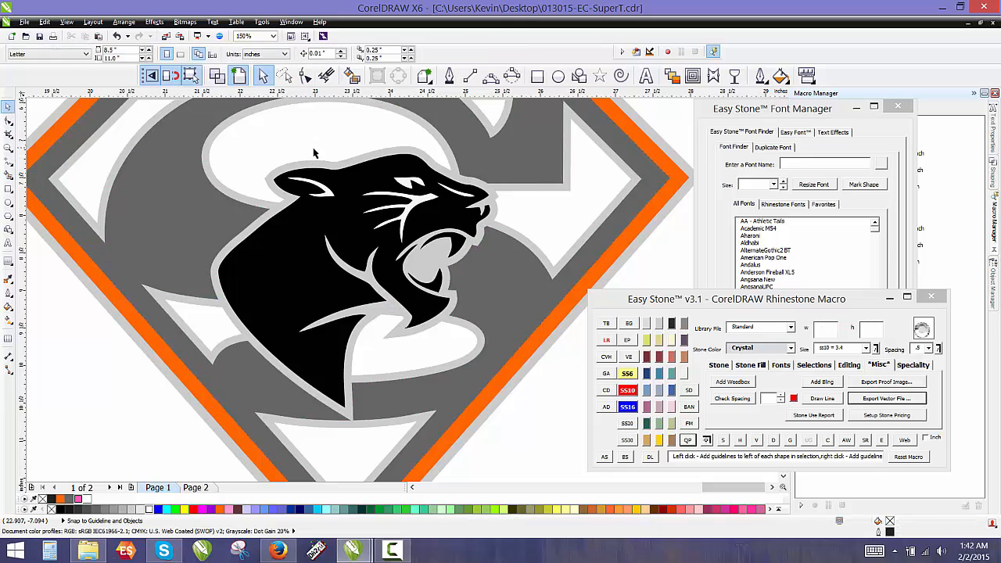
Add a black weedbox behind the complete panther logo using the rhinestone macro
{"action": "scroll", "coordinate": [351, 222], "scroll_direction": "down", "scroll_amount": 1}
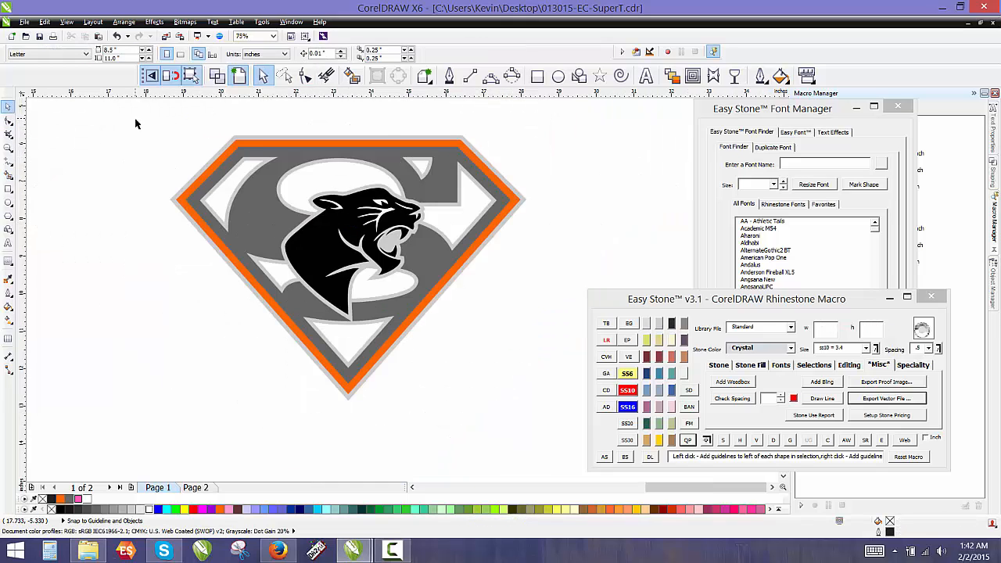
{"action": "left_click_drag", "start_coordinate": [136, 124], "coordinate": [556, 434]}
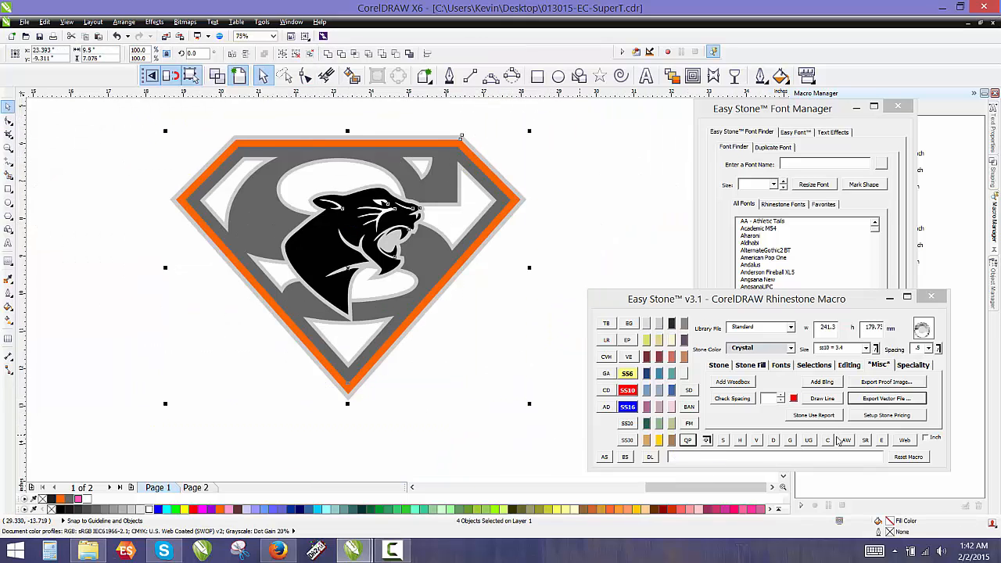
{"action": "left_click", "coordinate": [844, 441]}
{"action": "left_click", "coordinate": [516, 299]}
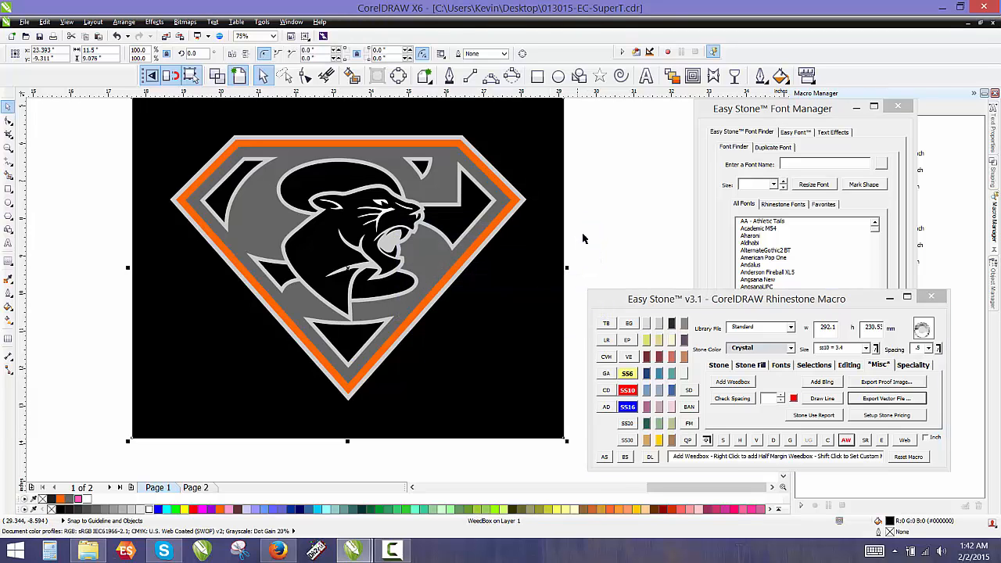
{"action": "left_click", "coordinate": [593, 238]}
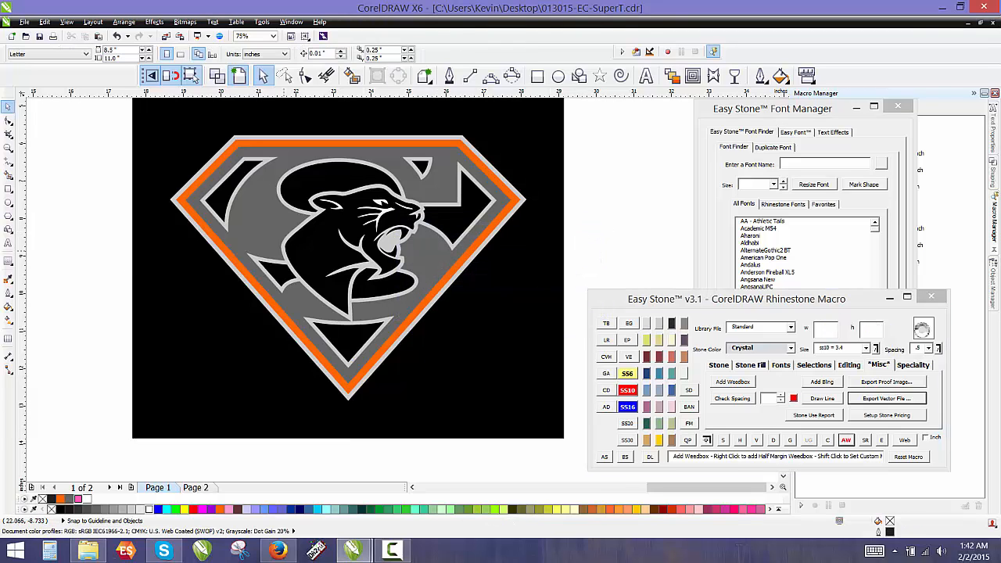
Fill the logo's light grey outline shape with white
{"action": "left_click", "coordinate": [246, 284]}
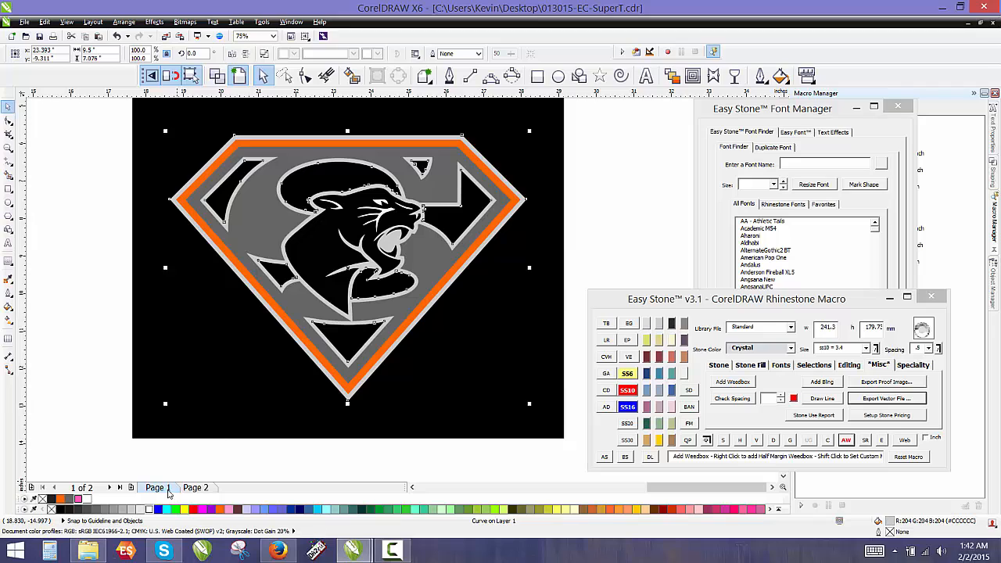
{"action": "left_click", "coordinate": [150, 509]}
{"action": "left_click", "coordinate": [45, 300]}
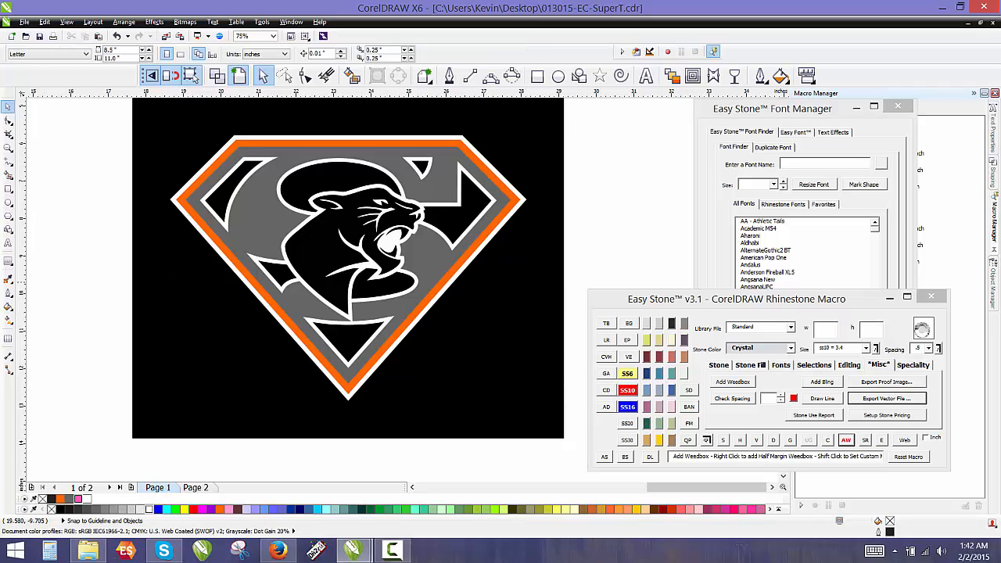
Fill the orange border shape of the panther logo with black
{"action": "left_click", "coordinate": [249, 280]}
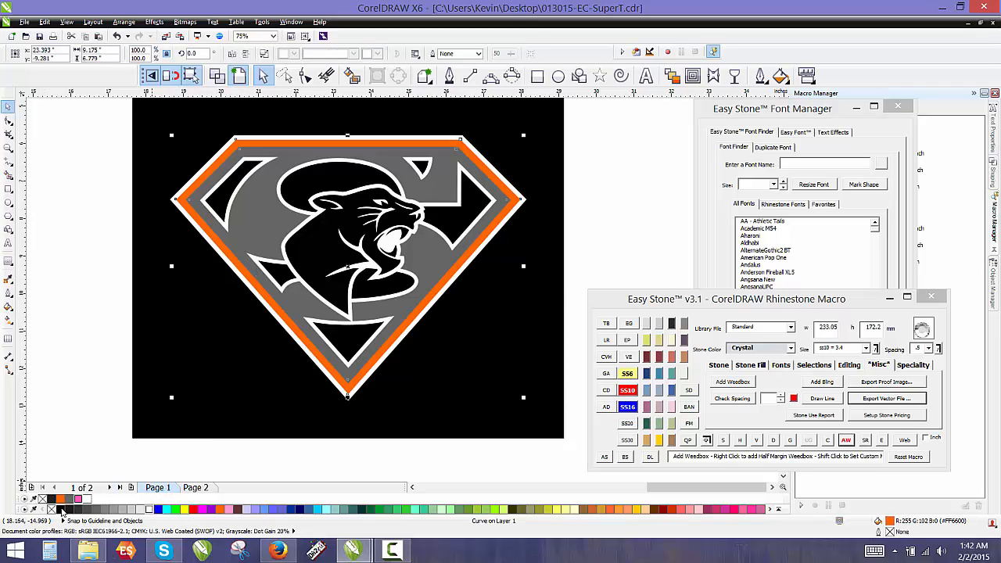
{"action": "left_click", "coordinate": [64, 509]}
{"action": "left_click", "coordinate": [110, 316]}
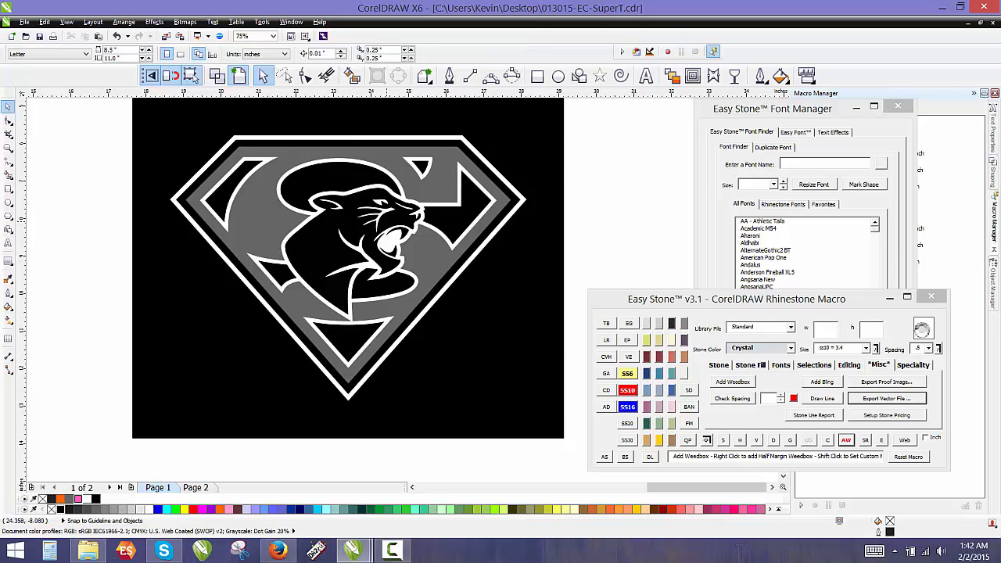
Duplicate the panther logo beside its black weedbox and create a quick proof of the copy using the rhinestone macro
{"action": "scroll", "coordinate": [317, 202], "scroll_direction": "down", "scroll_amount": 1}
{"action": "left_click_drag", "start_coordinate": [211, 141], "coordinate": [487, 347]}
{"action": "left_click_drag", "start_coordinate": [263, 167], "coordinate": [499, 175]}
{"action": "right_click", "coordinate": [499, 175]}
{"action": "left_click", "coordinate": [688, 440]}
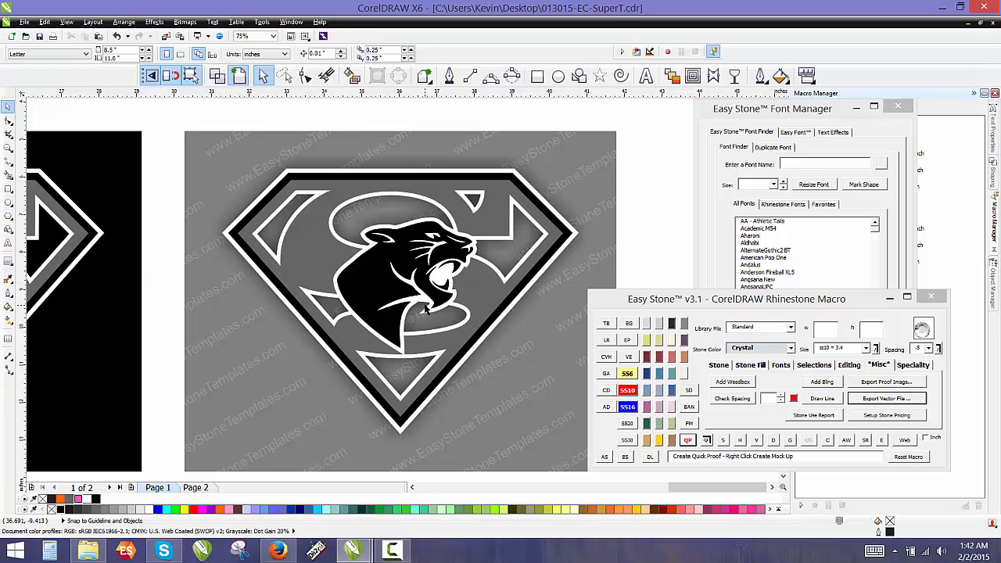
Place the orange and grey Super logo template in the empty area to the right of the black shirt
{"action": "scroll", "coordinate": [426, 307], "scroll_direction": "down", "scroll_amount": 5}
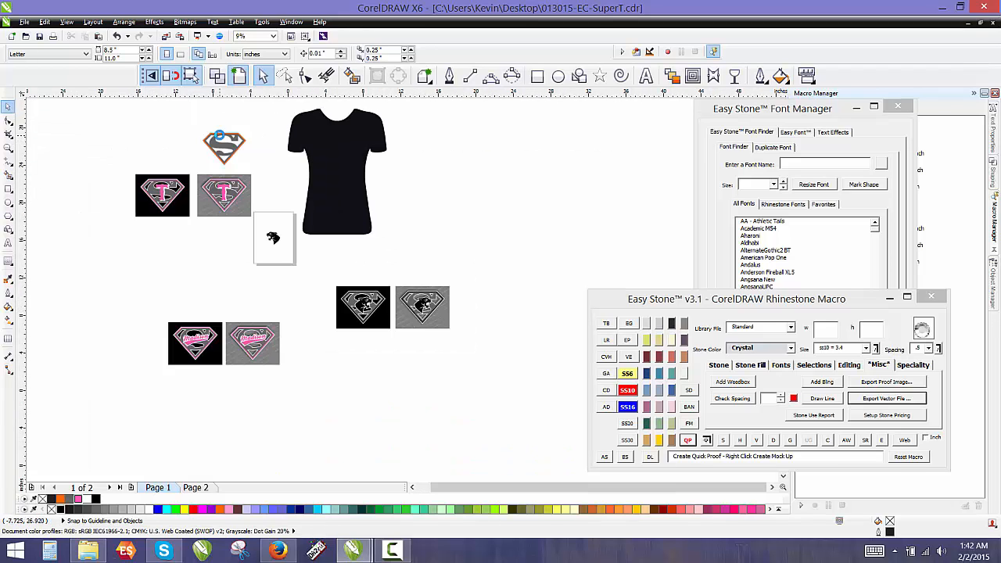
{"action": "scroll", "coordinate": [215, 166], "scroll_direction": "up", "scroll_amount": 2}
{"action": "left_click_drag", "start_coordinate": [174, 118], "coordinate": [288, 202]}
{"action": "scroll", "coordinate": [223, 180], "scroll_direction": "down", "scroll_amount": 2}
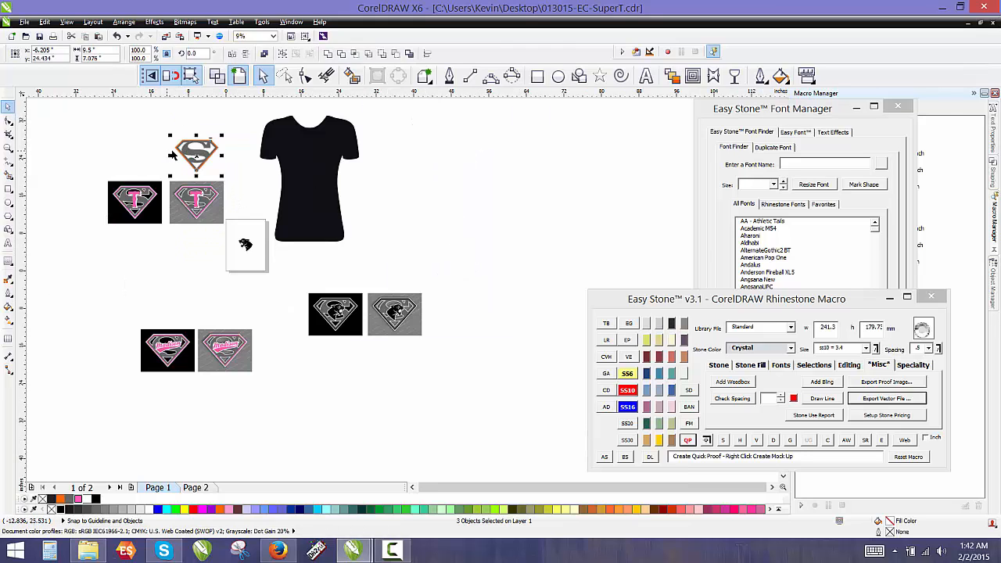
{"action": "left_click_drag", "start_coordinate": [206, 153], "coordinate": [425, 207]}
{"action": "scroll", "coordinate": [426, 207], "scroll_direction": "up", "scroll_amount": 4}
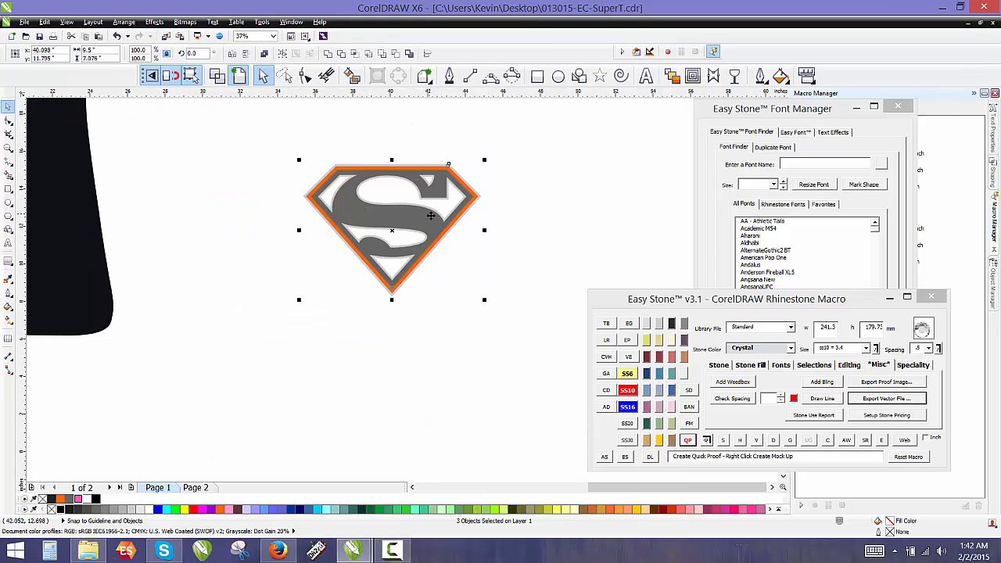
Switch to Firefox and search the web for "Chicago Cubs svg"
{"action": "left_click", "coordinate": [278, 551]}
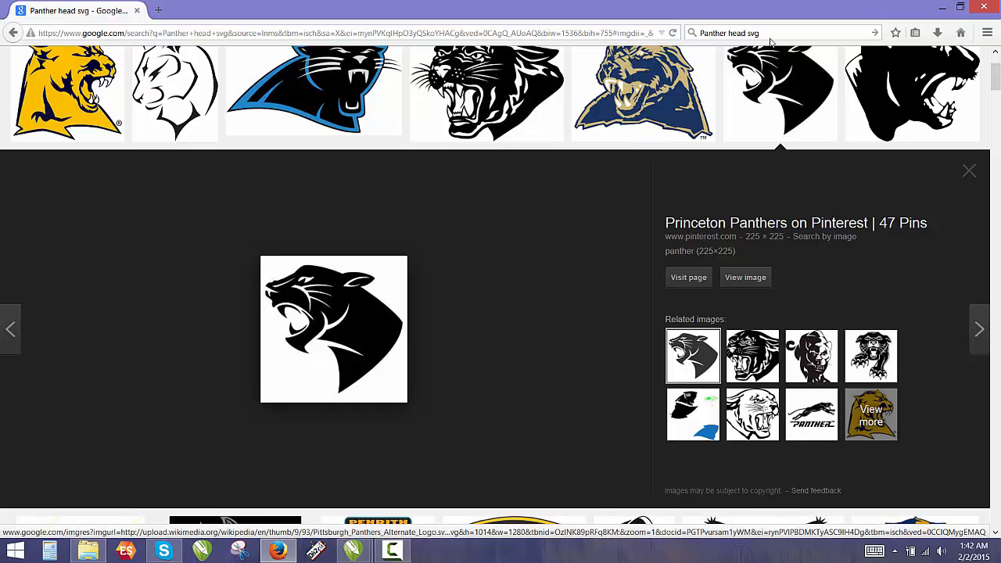
{"action": "left_click", "coordinate": [747, 32]}
{"action": "left_click", "coordinate": [747, 33]}
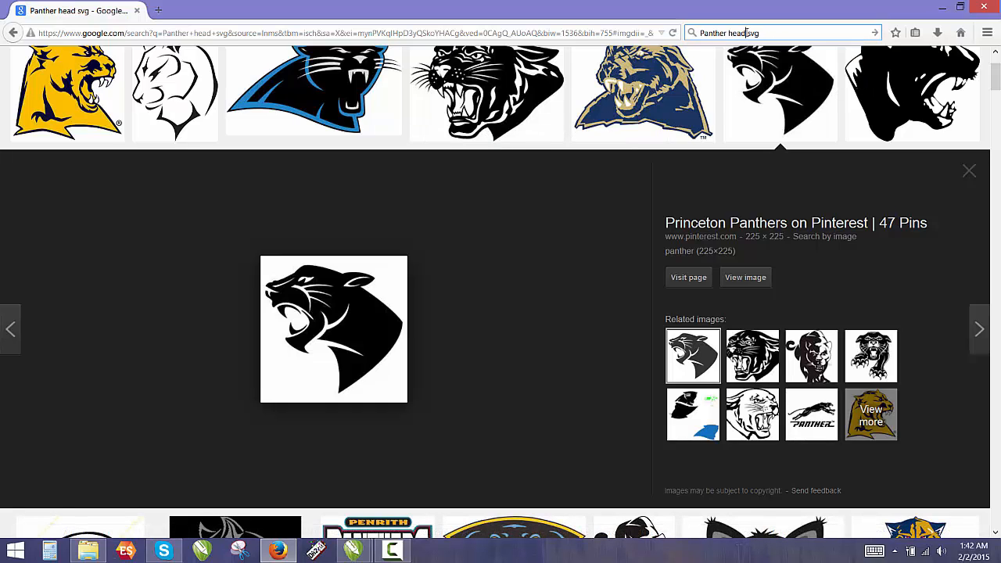
{"action": "left_click", "coordinate": [744, 33]}
{"action": "key", "text": "BackSpace"}
{"action": "key", "text": "BackSpace"}
{"action": "key", "text": "BackSpace"}
{"action": "key", "text": "BackSpace"}
{"action": "key", "text": "BackSpace"}
{"action": "key", "text": "BackSpace"}
{"action": "key", "text": "BackSpace"}
{"action": "key", "text": "BackSpace"}
{"action": "key", "text": "BackSpace"}
{"action": "key", "text": "BackSpace"}
{"action": "key", "text": "BackSpace"}
{"action": "key", "text": "BackSpace"}
{"action": "type", "text": "C"}
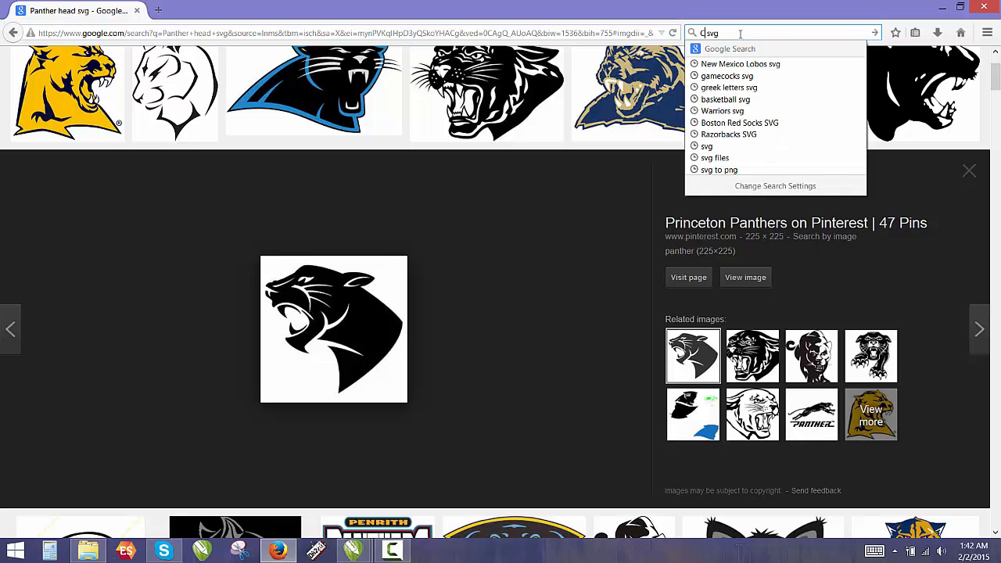
{"action": "type", "text": "hicago "}
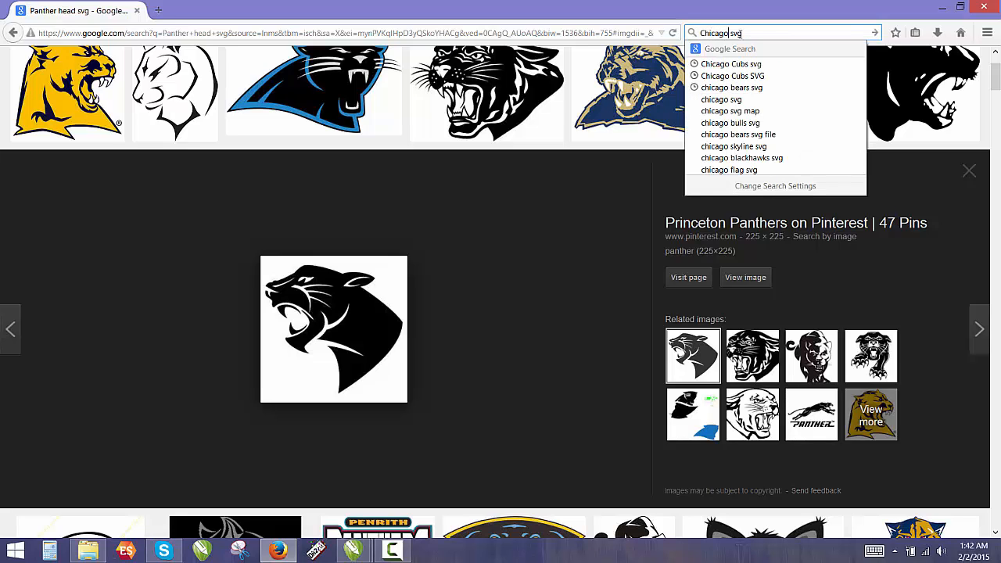
{"action": "type", "text": "Cubs"}
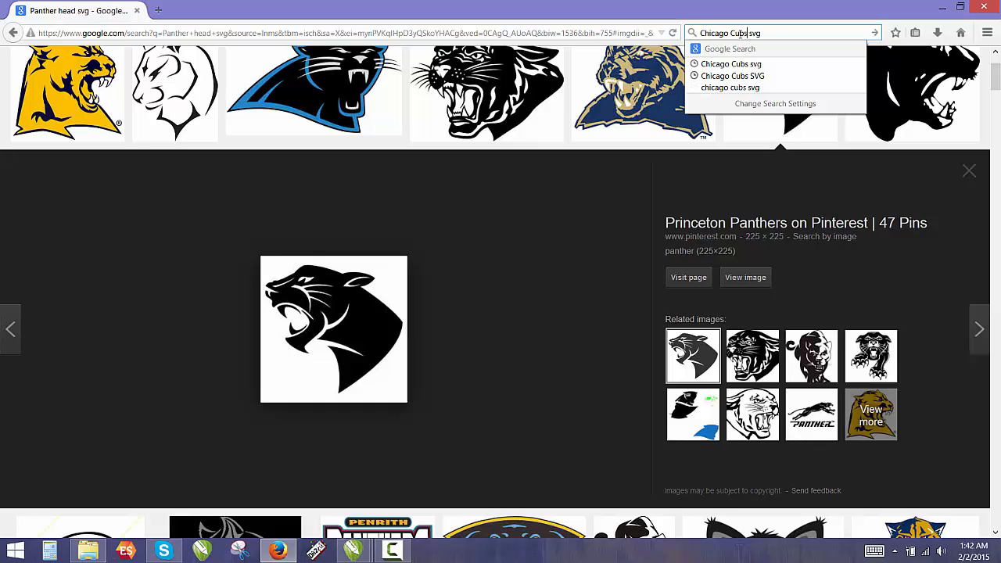
{"action": "key", "text": "Return"}
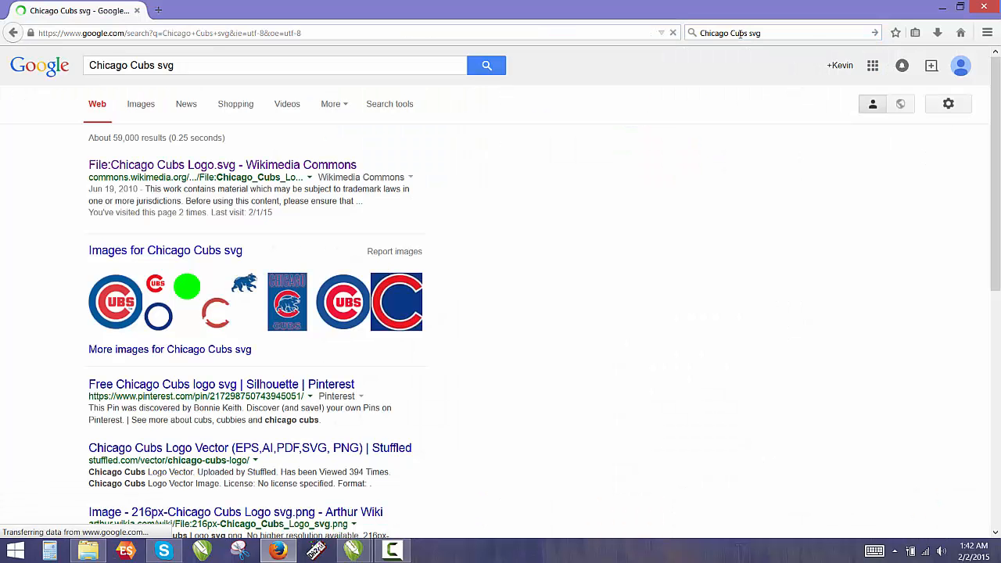
Open the Wikimedia Commons page of the Cubs logo and save its original file to the desktop as Chicago_Cubs_Logo.svg
{"action": "left_click", "coordinate": [144, 168]}
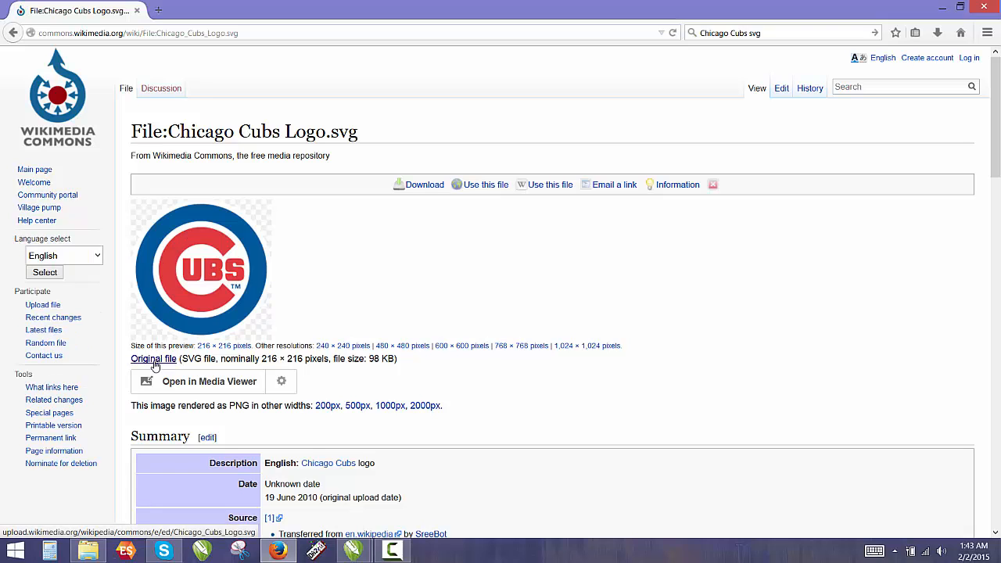
{"action": "right_click", "coordinate": [155, 366]}
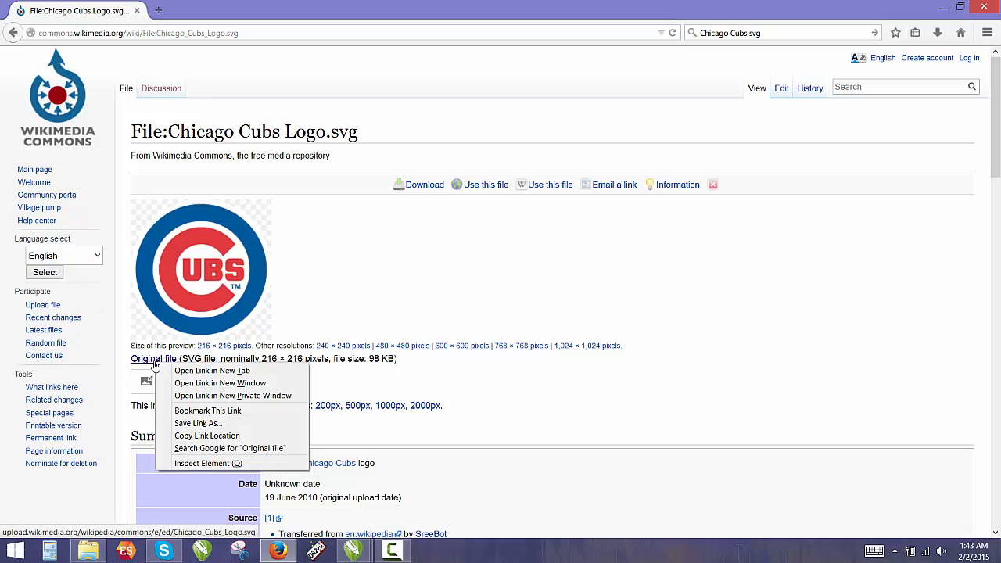
{"action": "left_click", "coordinate": [198, 423]}
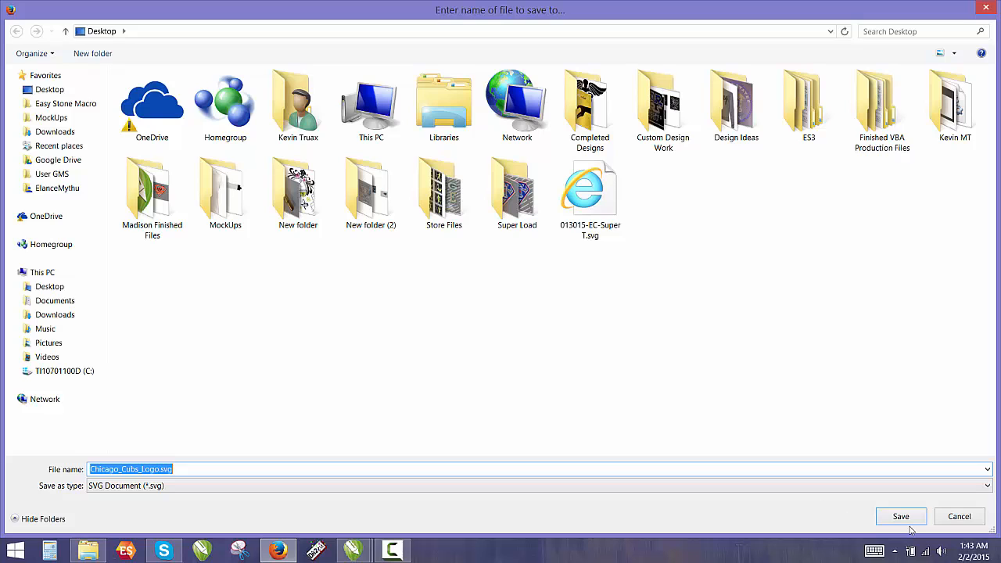
{"action": "left_click", "coordinate": [901, 517]}
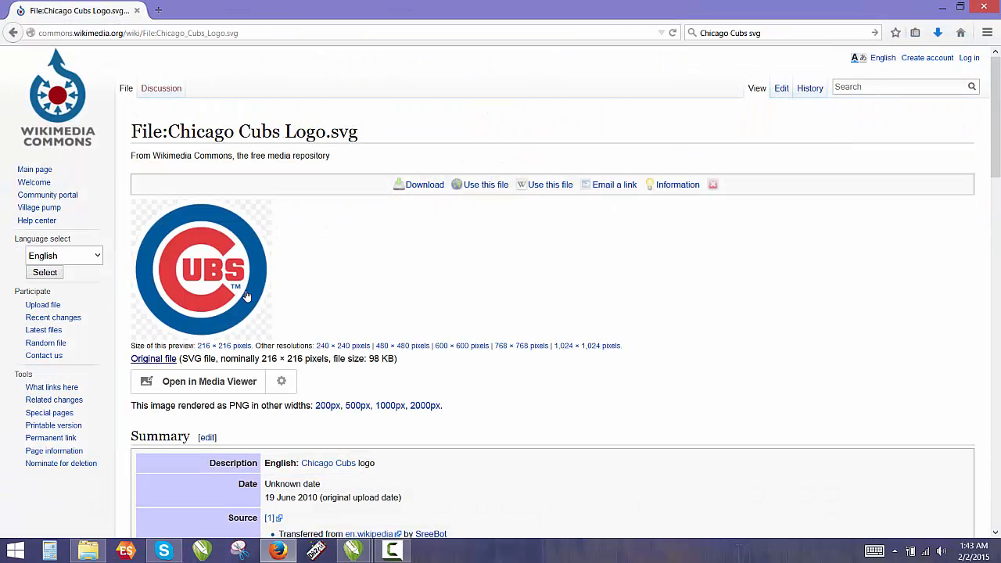
Bring the downloaded Chicago_Cubs_Logo.svg into the CorelDRAW document below the Super logo and ungroup all its parts
{"action": "left_click", "coordinate": [938, 33]}
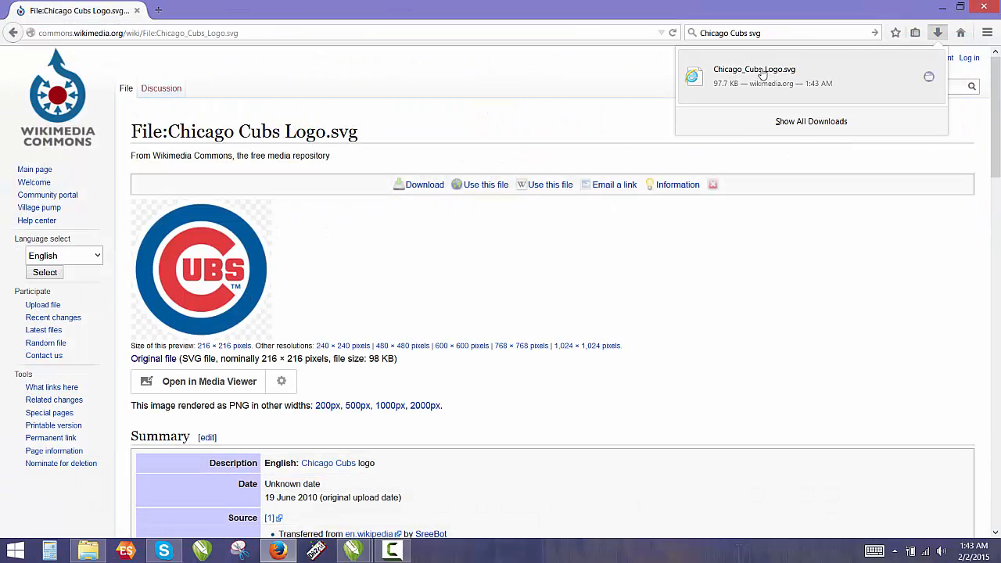
{"action": "left_click_drag", "start_coordinate": [763, 73], "coordinate": [404, 359]}
{"action": "key", "text": "shift+F2"}
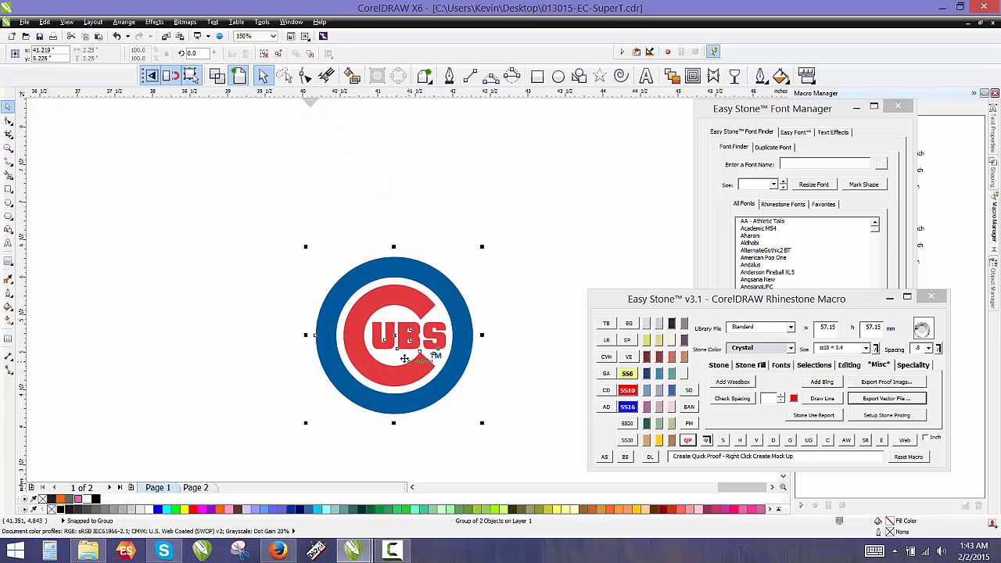
{"action": "right_click", "coordinate": [404, 358]}
{"action": "left_click", "coordinate": [439, 156]}
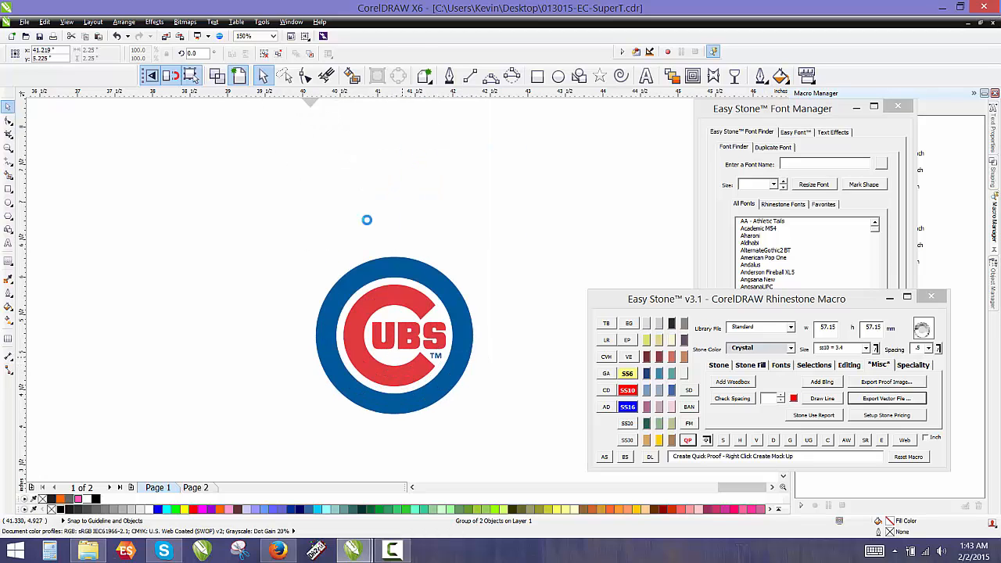
{"action": "left_click", "coordinate": [259, 283]}
Display the drawing as a wireframe and delete the outermost circle of the Cubs logo
{"action": "left_click", "coordinate": [217, 75]}
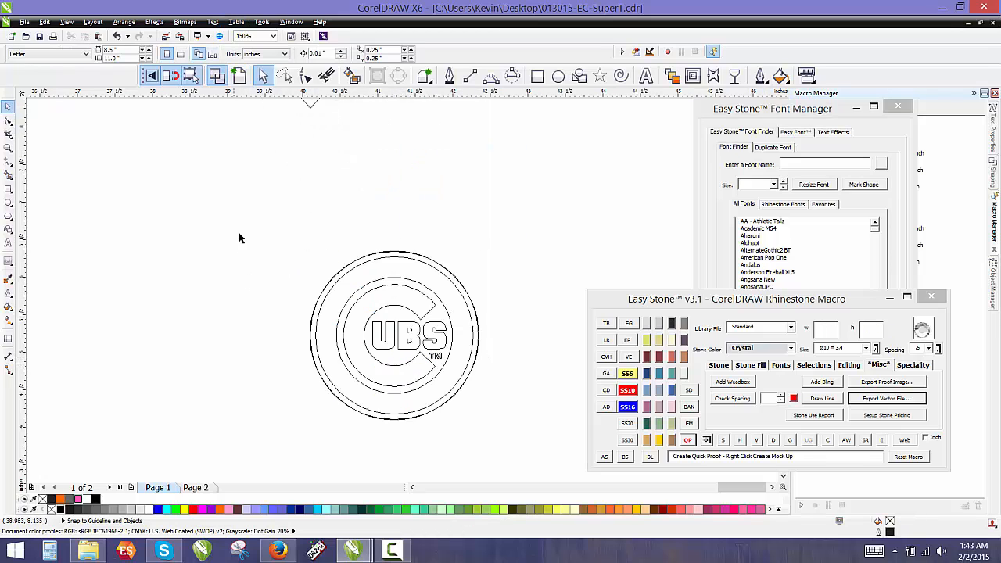
{"action": "scroll", "coordinate": [510, 398], "scroll_direction": "up", "scroll_amount": 1}
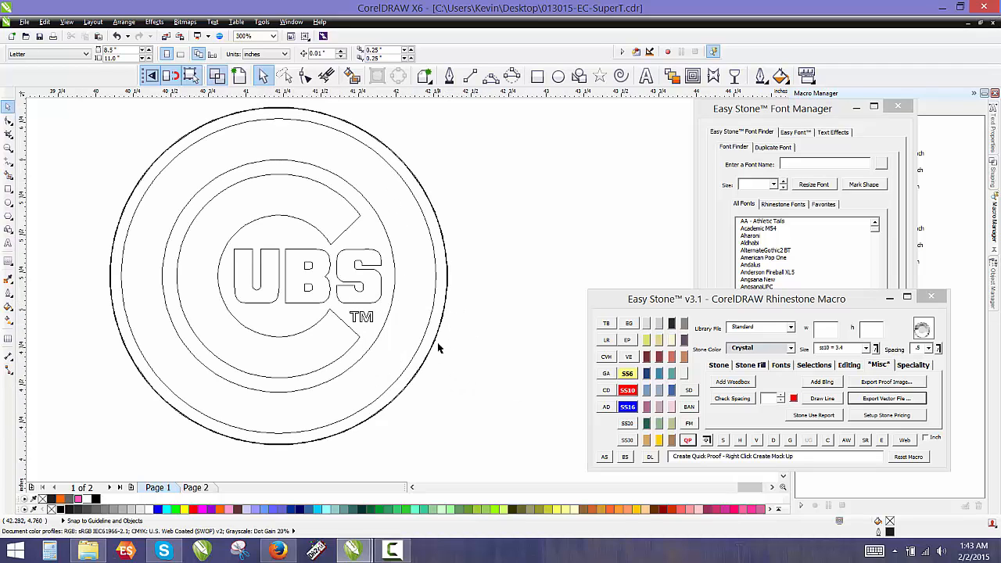
{"action": "left_click", "coordinate": [429, 203]}
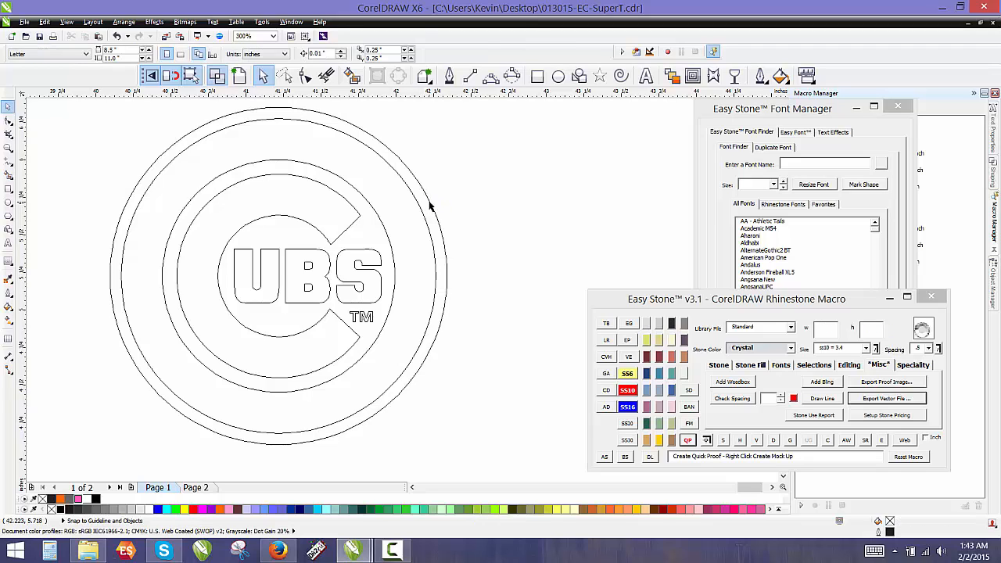
{"action": "key", "text": "Delete"}
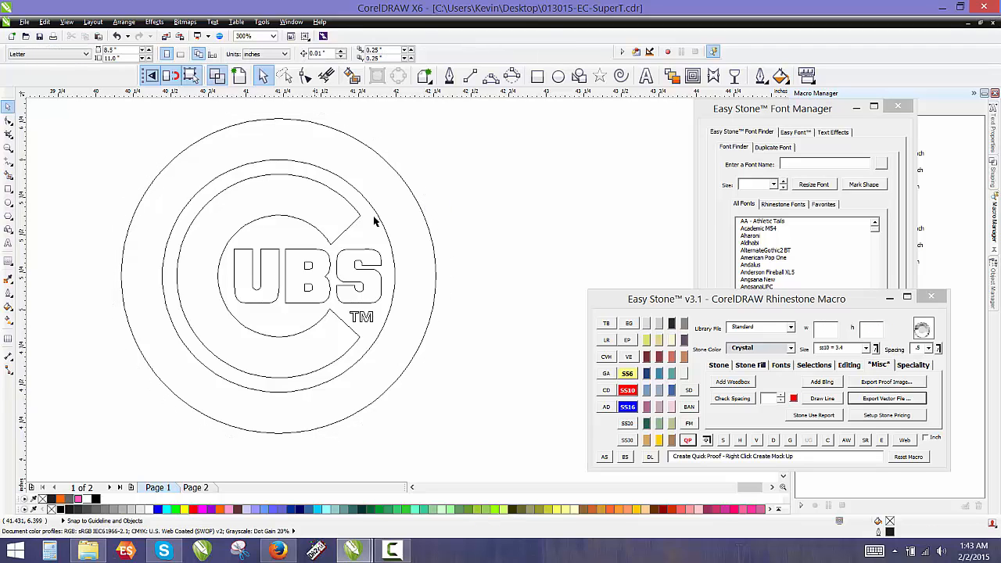
Delete the TM mark from the Cubs logo and restore the full-colour display
{"action": "left_click", "coordinate": [367, 318]}
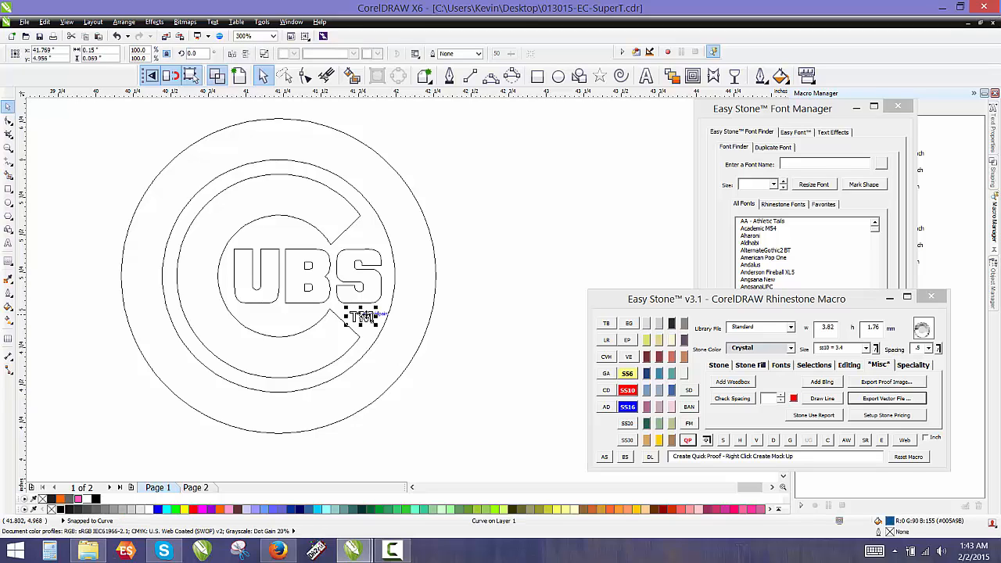
{"action": "key", "text": "Delete"}
{"action": "left_click", "coordinate": [239, 75]}
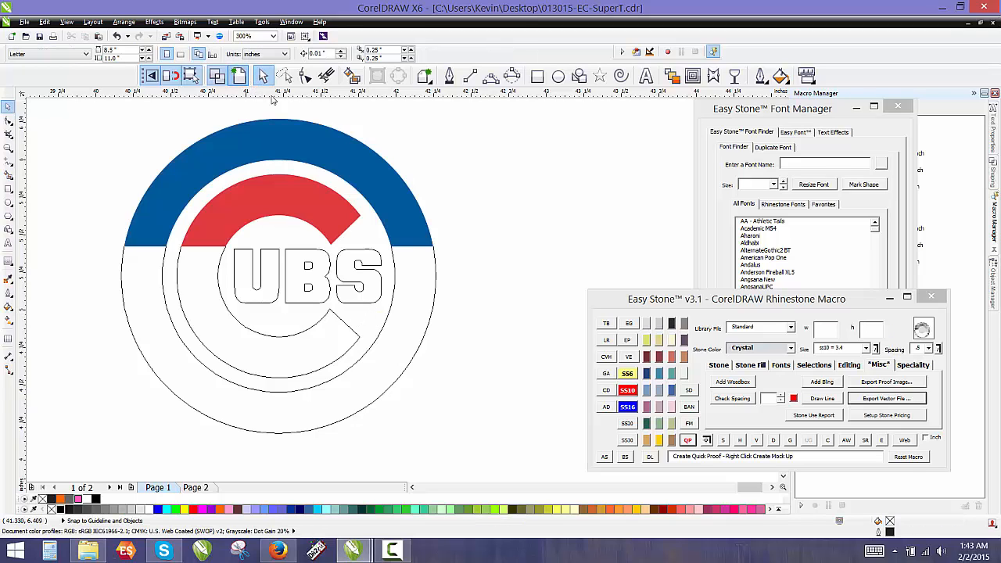
Select all the remaining parts of the Cubs logo and group them
{"action": "left_click", "coordinate": [393, 209]}
{"action": "scroll", "coordinate": [459, 270], "scroll_direction": "down", "scroll_amount": 2}
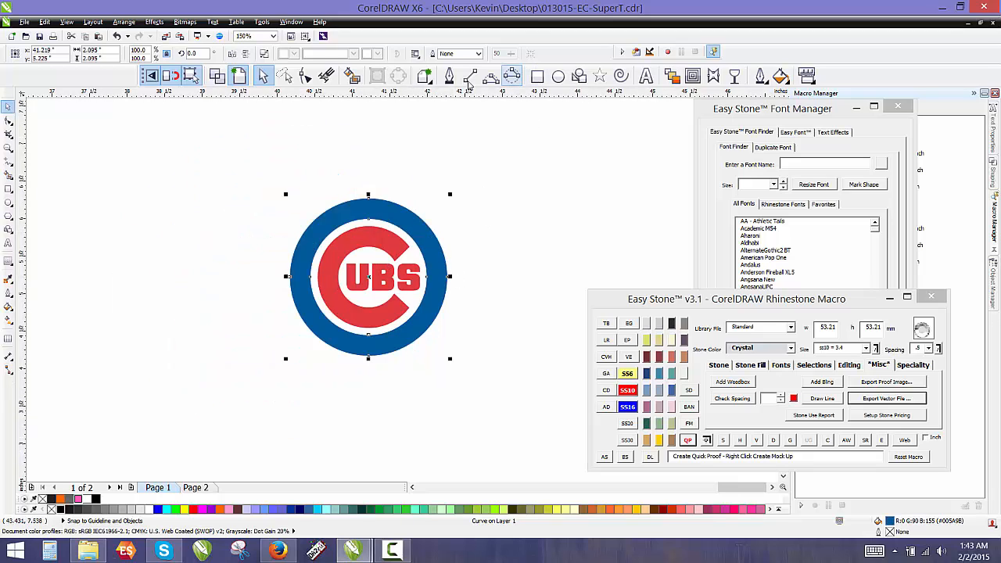
{"action": "left_click", "coordinate": [485, 210]}
{"action": "left_click_drag", "start_coordinate": [527, 164], "coordinate": [229, 398]}
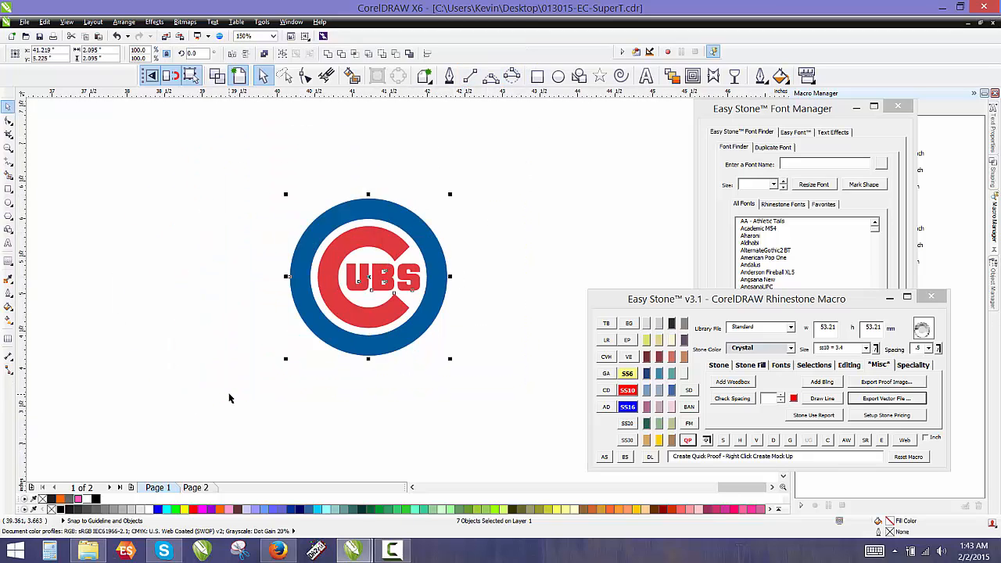
{"action": "key", "text": "ctrl+g"}
Move the Cubs logo to the lower tip of the Super logo and centre it horizontally on the Super logo
{"action": "scroll", "coordinate": [443, 332], "scroll_direction": "down", "scroll_amount": 1}
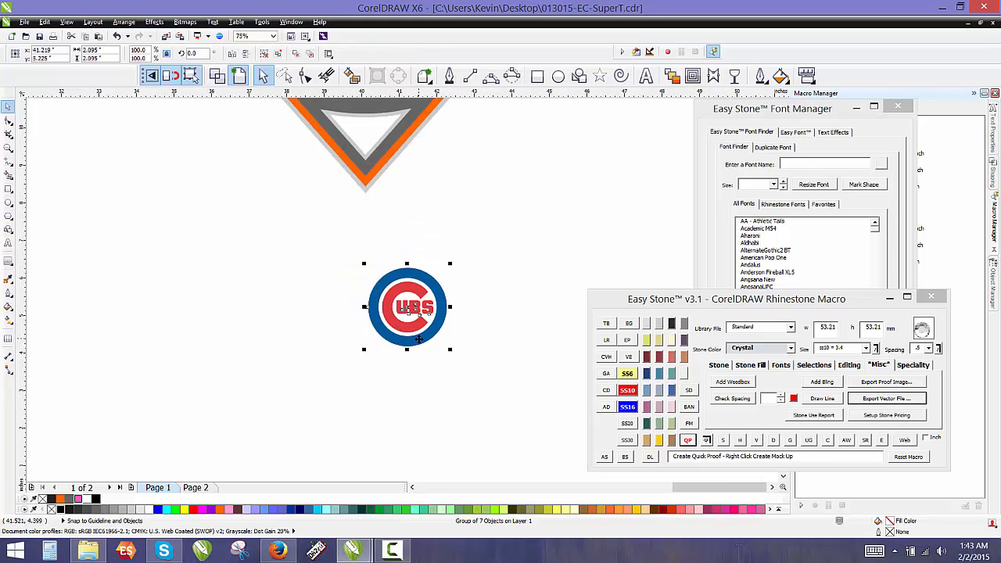
{"action": "scroll", "coordinate": [420, 345], "scroll_direction": "down", "scroll_amount": 1}
{"action": "scroll", "coordinate": [408, 248], "scroll_direction": "up", "scroll_amount": 1}
{"action": "left_click_drag", "start_coordinate": [420, 374], "coordinate": [398, 280]}
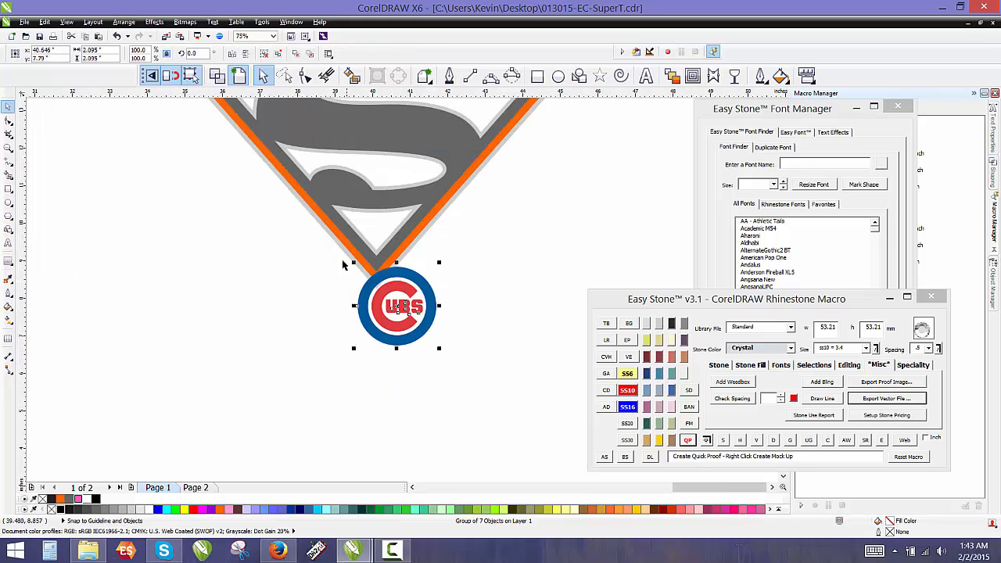
{"action": "left_click", "coordinate": [348, 253], "text": "shift"}
{"action": "key", "text": "c"}
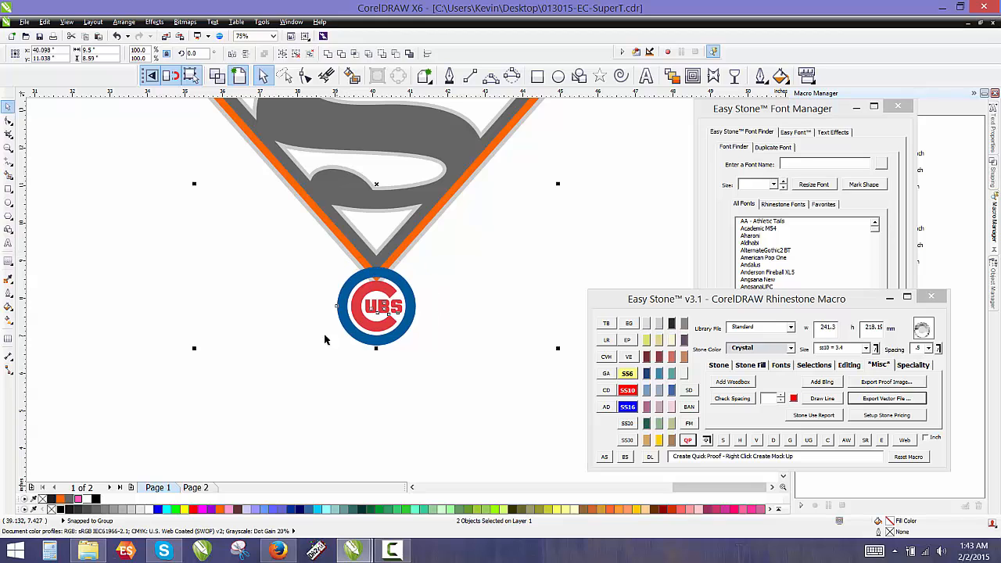
Move the Cubs logo up onto the middle of the S and enlarge it to about 2.76 inches wide
{"action": "left_click", "coordinate": [325, 338]}
{"action": "left_click", "coordinate": [373, 341]}
{"action": "scroll", "coordinate": [382, 384], "scroll_direction": "down", "scroll_amount": 2}
{"action": "scroll", "coordinate": [382, 382], "scroll_direction": "up", "scroll_amount": 2}
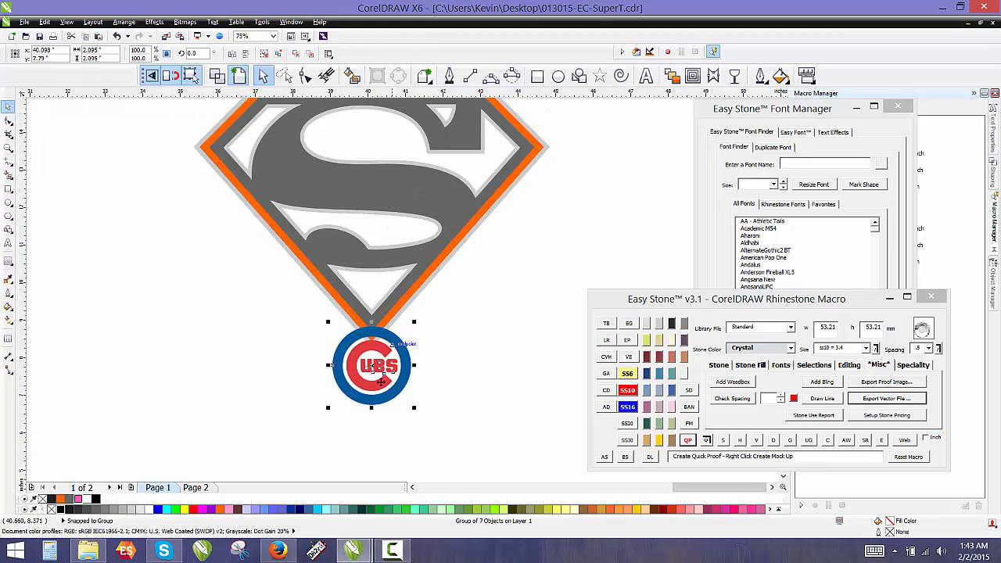
{"action": "left_click_drag", "start_coordinate": [388, 383], "coordinate": [389, 211]}
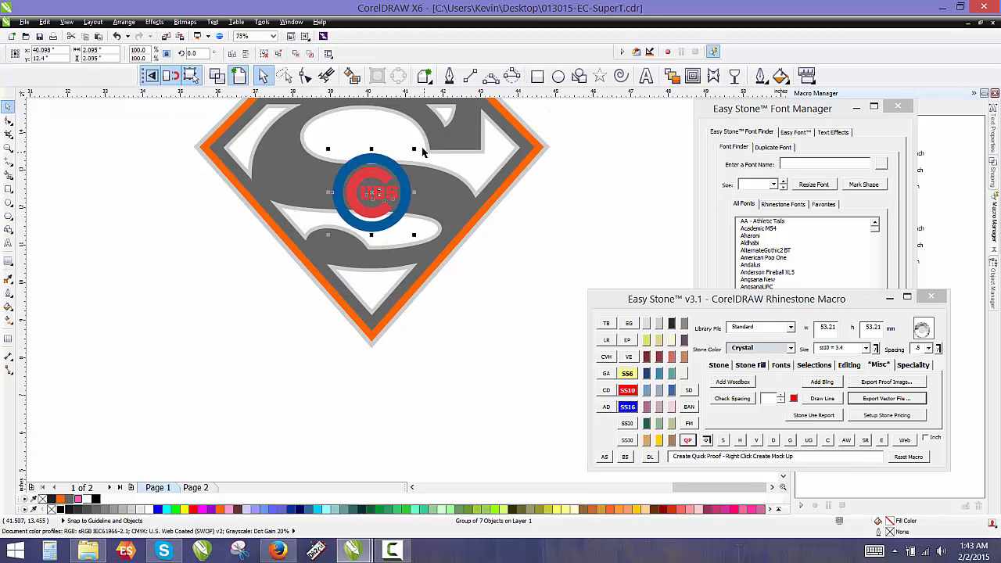
{"action": "left_click_drag", "start_coordinate": [413, 148], "coordinate": [426, 137]}
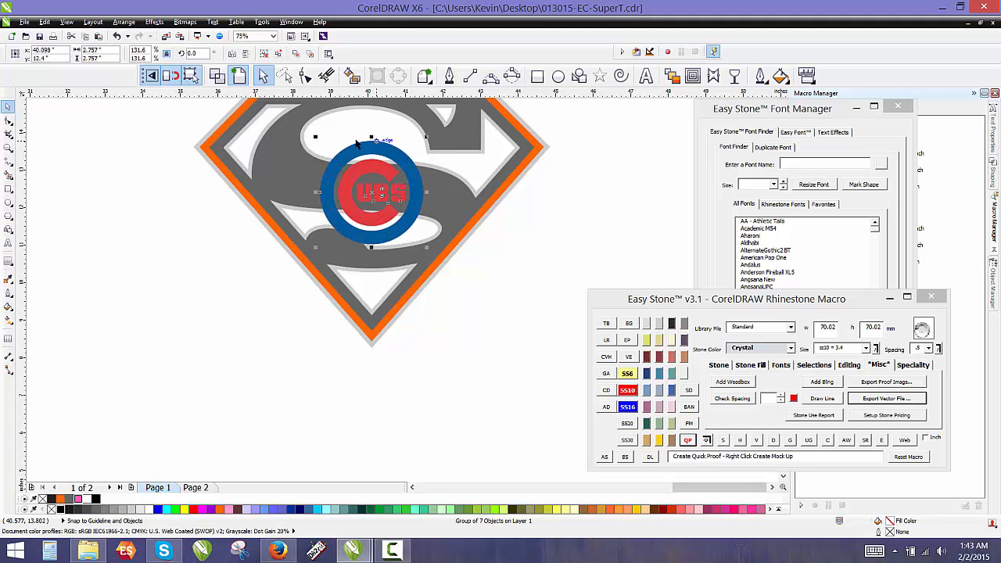
{"action": "scroll", "coordinate": [346, 363], "scroll_direction": "down", "scroll_amount": 1}
{"action": "scroll", "coordinate": [362, 252], "scroll_direction": "up", "scroll_amount": 1}
{"action": "left_click_drag", "start_coordinate": [369, 260], "coordinate": [381, 251]}
Ungroup the Cubs logo placed over the S
{"action": "scroll", "coordinate": [379, 260], "scroll_direction": "up", "scroll_amount": 1}
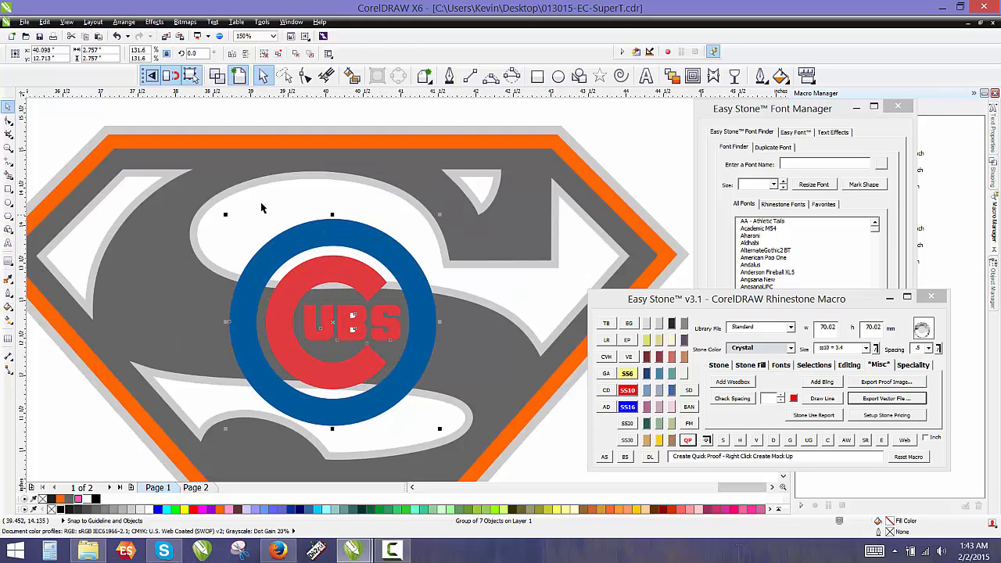
{"action": "right_click", "coordinate": [347, 227]}
{"action": "left_click", "coordinate": [396, 273]}
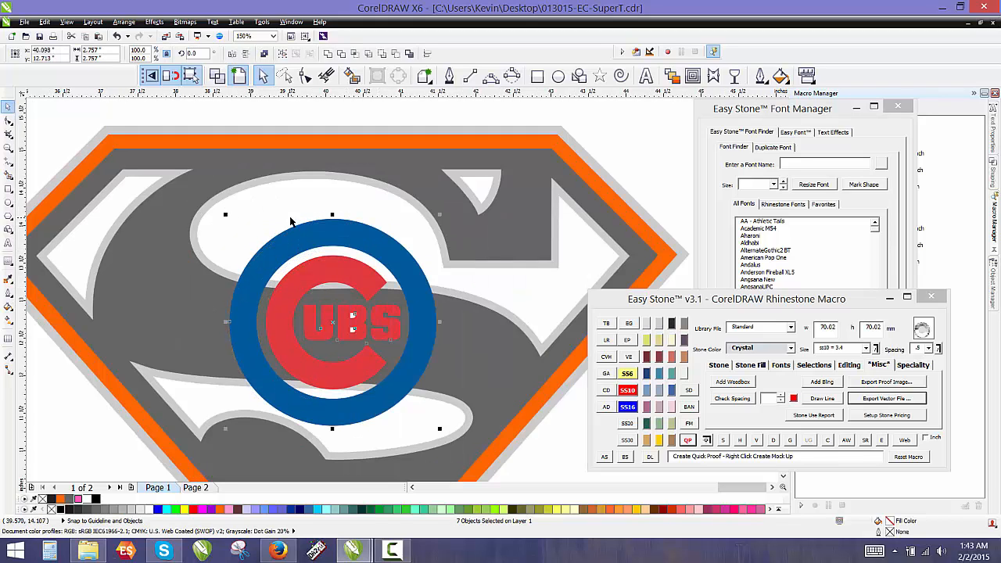
Create a boundary around the Cubs logo's blue ring, add a 0.12-inch outside contour to it, and break the contour apart
{"action": "left_click", "coordinate": [426, 80]}
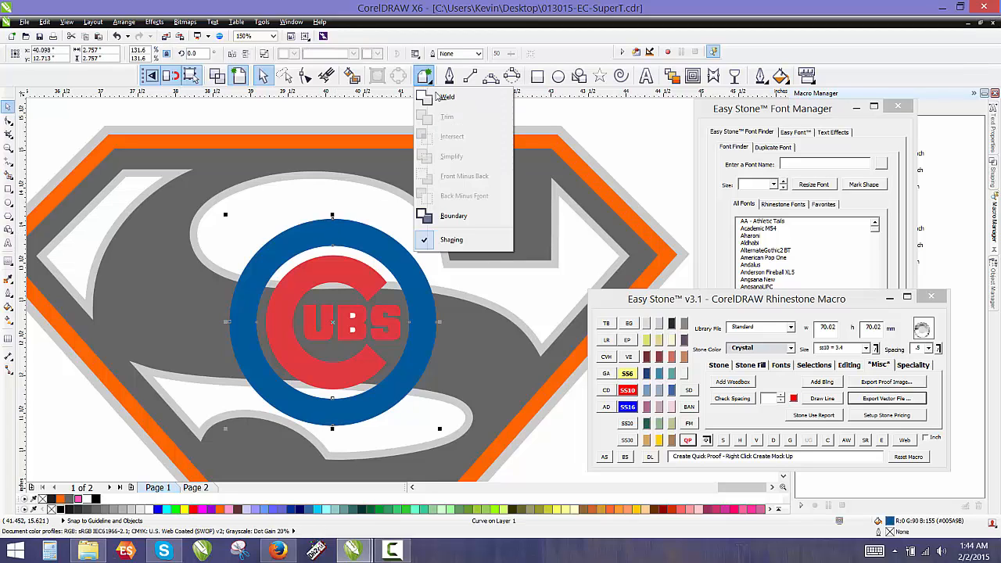
{"action": "left_click", "coordinate": [456, 216]}
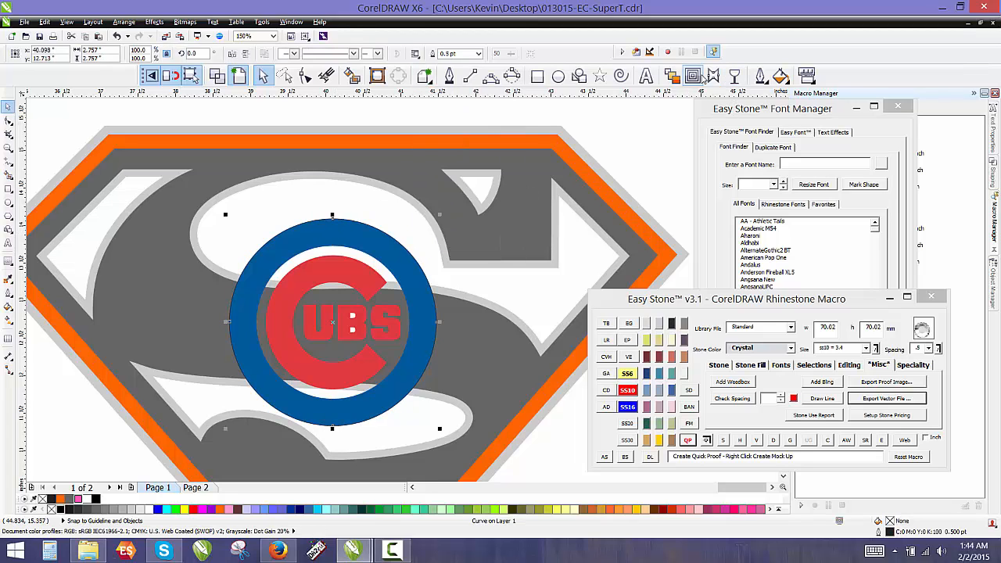
{"action": "left_click_drag", "start_coordinate": [374, 233], "coordinate": [400, 216]}
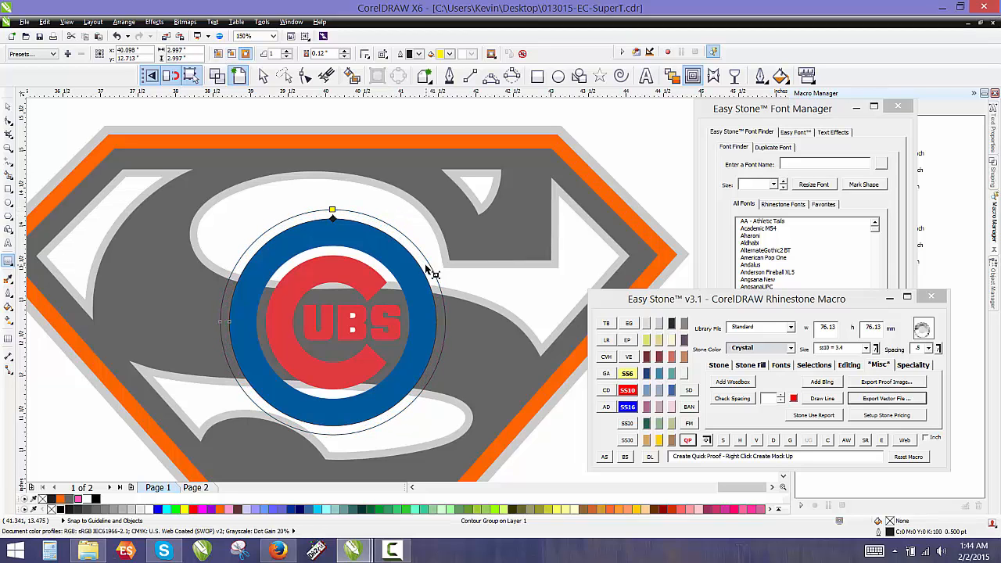
{"action": "right_click", "coordinate": [426, 265]}
{"action": "left_click", "coordinate": [492, 284]}
{"action": "left_click", "coordinate": [369, 209]}
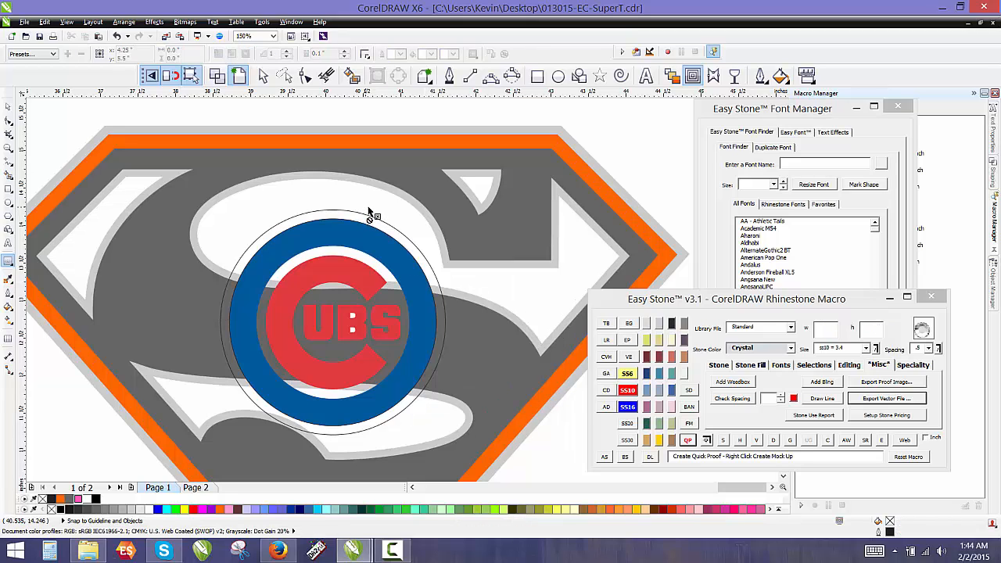
Trim the dark grey S shape with the new outer circle around the Cubs logo
{"action": "key", "text": "space"}
{"action": "left_click", "coordinate": [405, 238]}
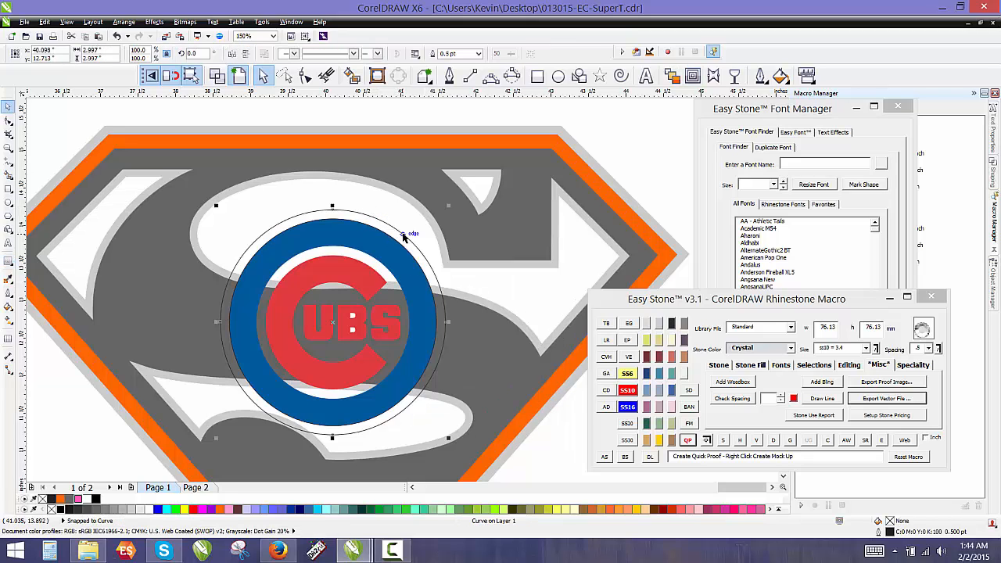
{"action": "left_click", "coordinate": [497, 340], "text": "shift"}
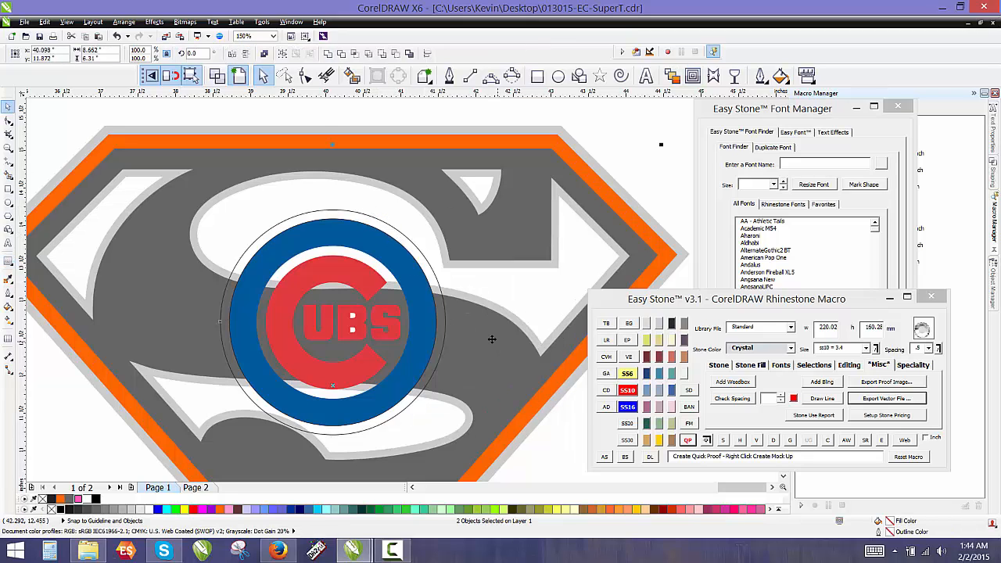
{"action": "left_click", "coordinate": [341, 53]}
{"action": "key", "text": "Escape"}
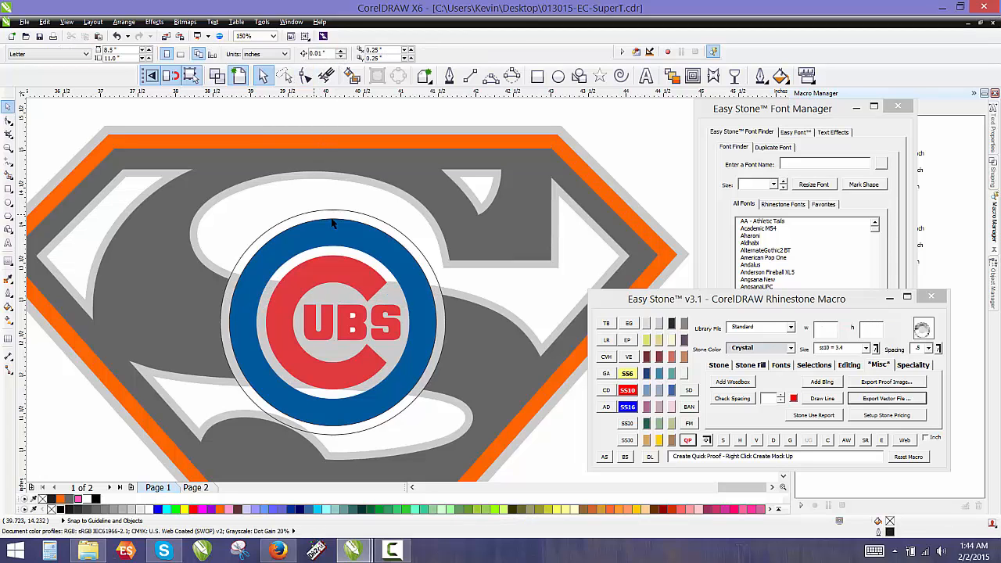
Weld the outer circle around the Cubs logo to the Super logo's light grey outline shape
{"action": "left_click", "coordinate": [333, 215]}
{"action": "left_click", "coordinate": [453, 256], "text": "shift"}
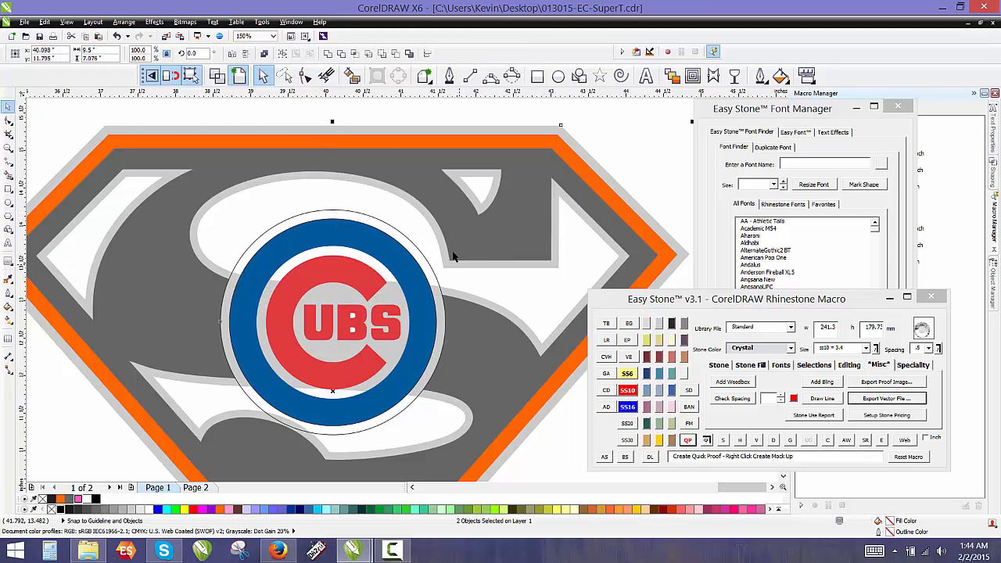
{"action": "left_click", "coordinate": [329, 53]}
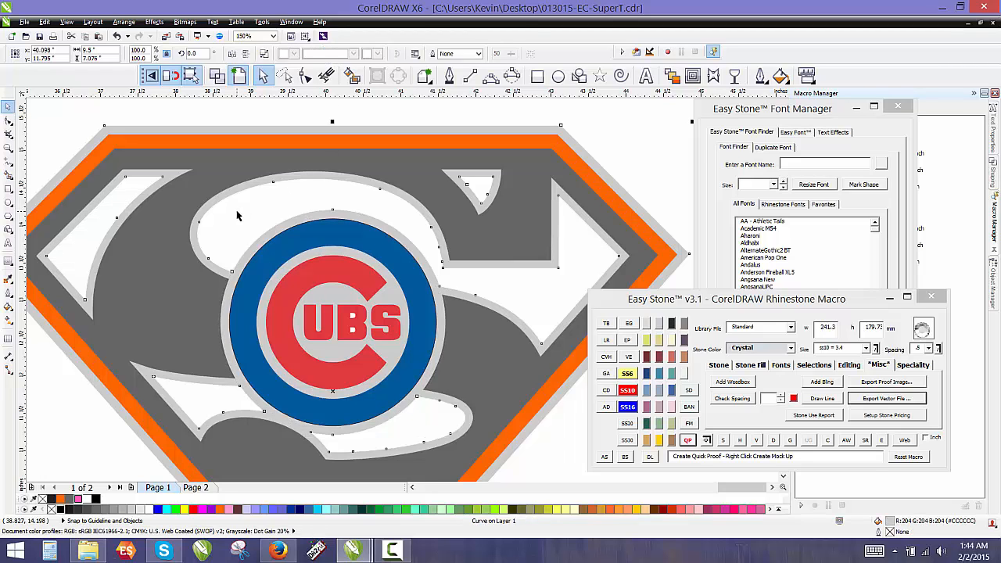
{"action": "key", "text": "Escape"}
Select the whole Super Cubs design and add a black artwork background behind it
{"action": "scroll", "coordinate": [300, 206], "scroll_direction": "down", "scroll_amount": 2}
{"action": "left_click_drag", "start_coordinate": [112, 145], "coordinate": [526, 446]}
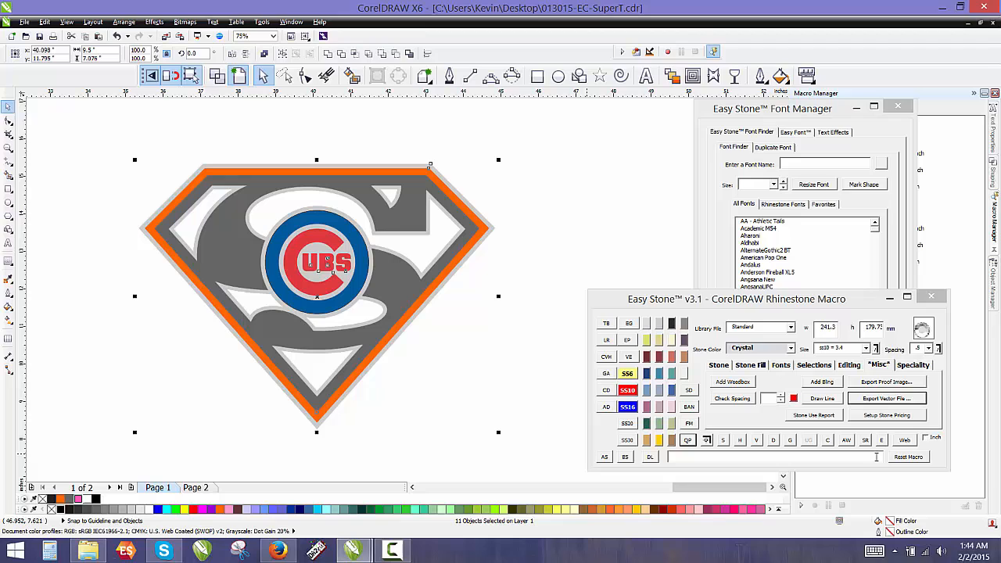
{"action": "left_click", "coordinate": [847, 439]}
{"action": "left_click", "coordinate": [559, 253]}
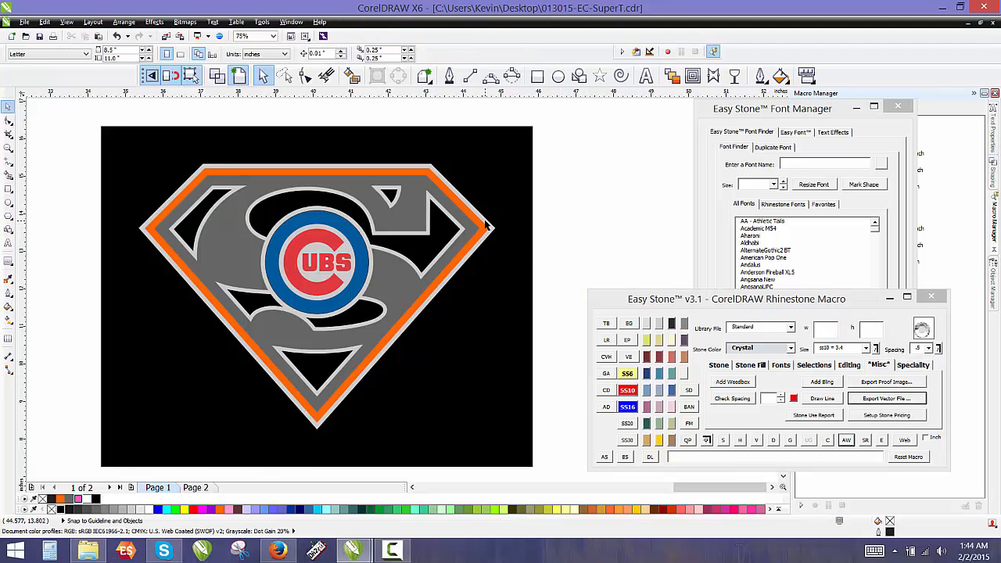
Recolour the Super logo's light grey outline shape white
{"action": "left_click", "coordinate": [485, 225]}
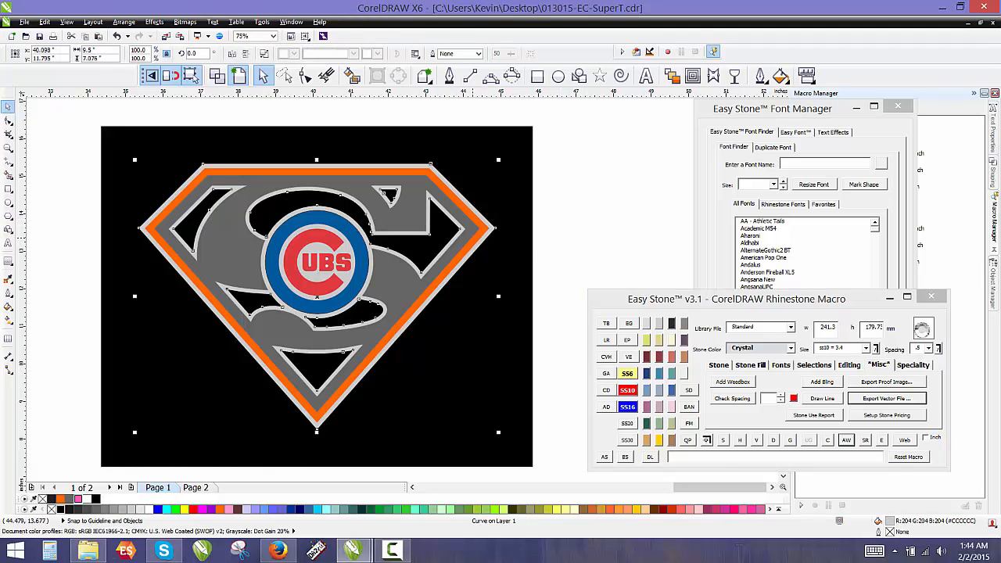
{"action": "right_click", "coordinate": [150, 509]}
{"action": "left_click", "coordinate": [66, 327]}
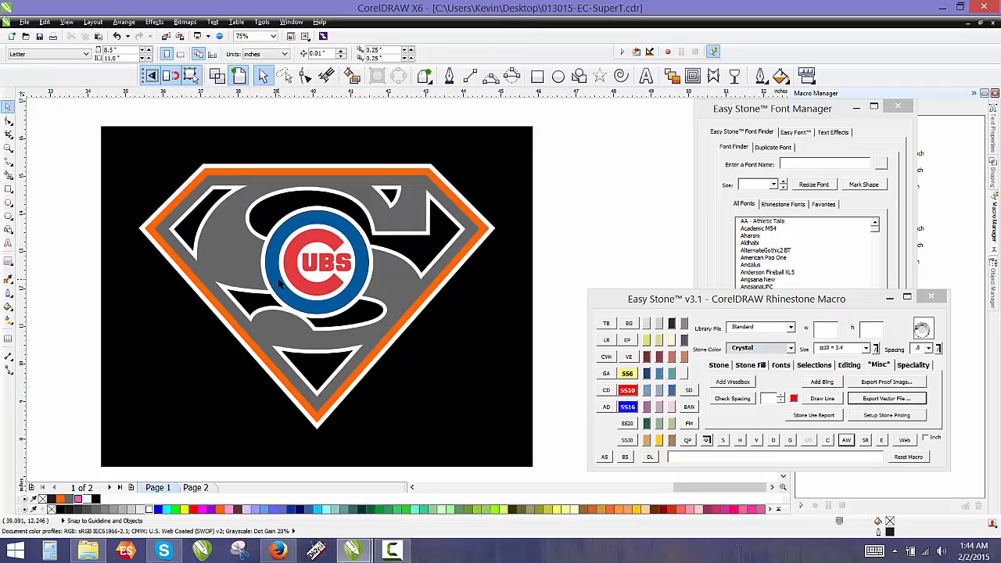
Pull the leftover black boundary circle off the blue ring and delete it
{"action": "left_click", "coordinate": [279, 284]}
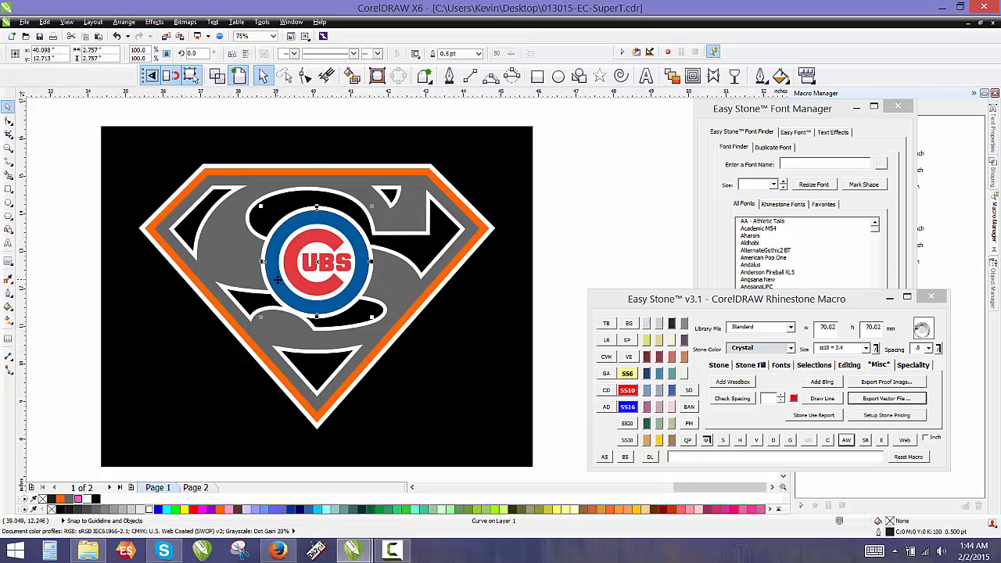
{"action": "left_click_drag", "start_coordinate": [278, 280], "coordinate": [229, 327]}
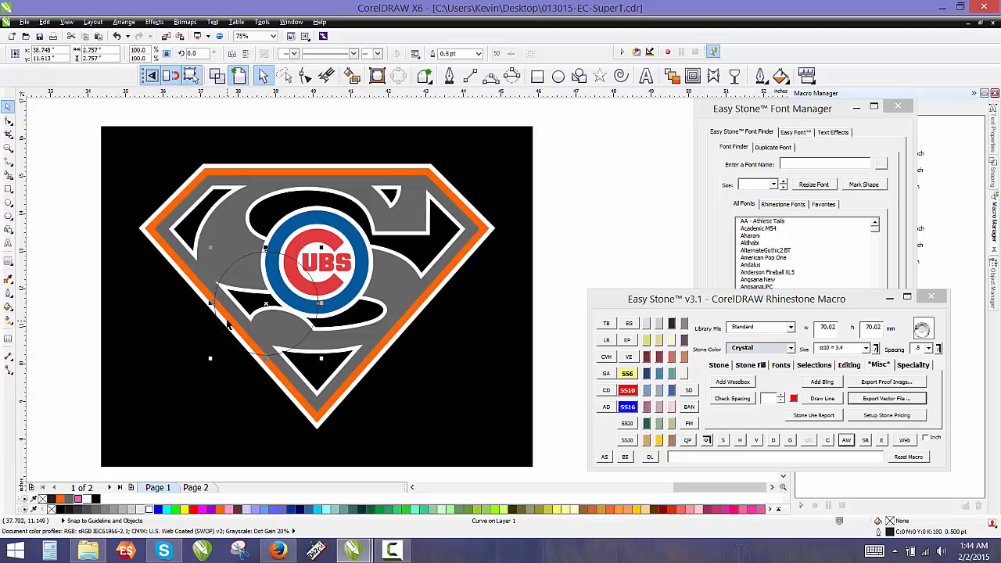
{"action": "key", "text": "Delete"}
Copy the blue fill of the Cubs ring to the Super logo's orange border
{"action": "left_click", "coordinate": [271, 265]}
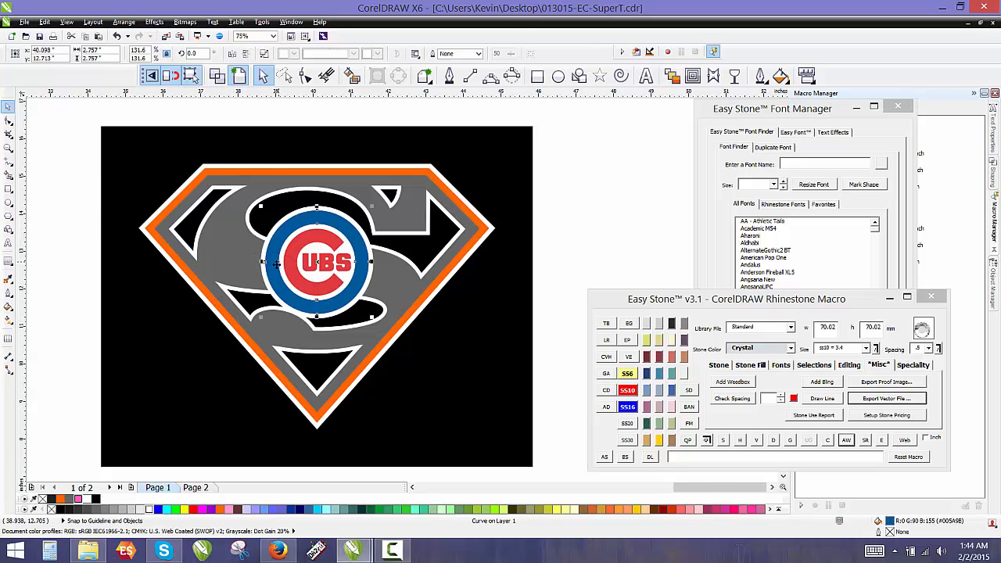
{"action": "scroll", "coordinate": [276, 265], "scroll_direction": "up", "scroll_amount": 1}
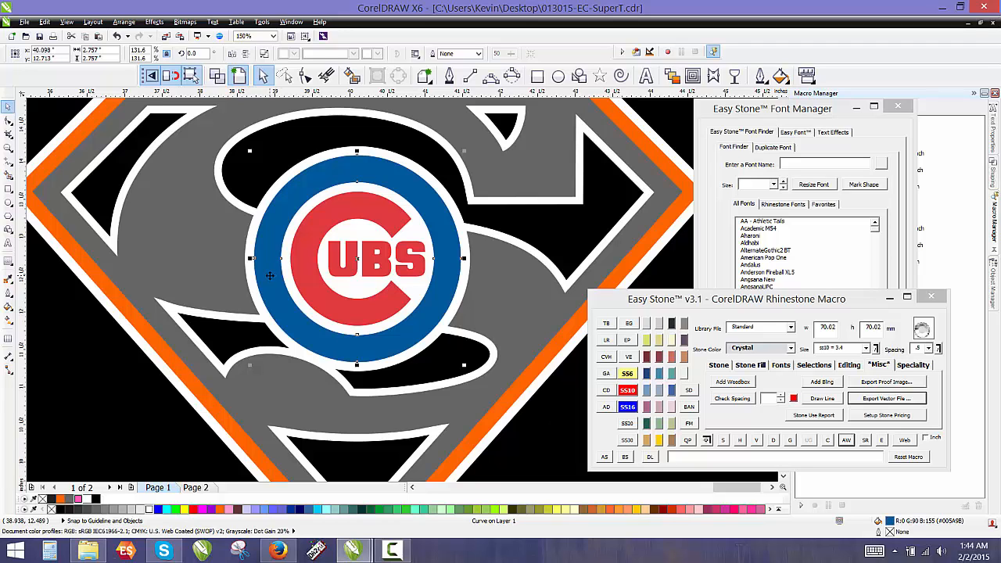
{"action": "left_click_drag", "start_coordinate": [270, 275], "coordinate": [141, 326]}
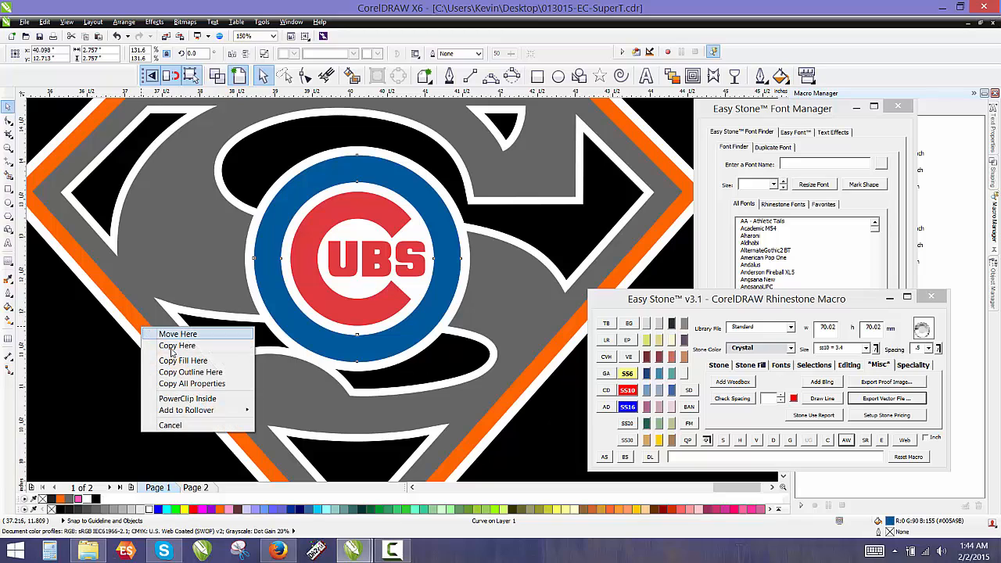
{"action": "left_click", "coordinate": [180, 360]}
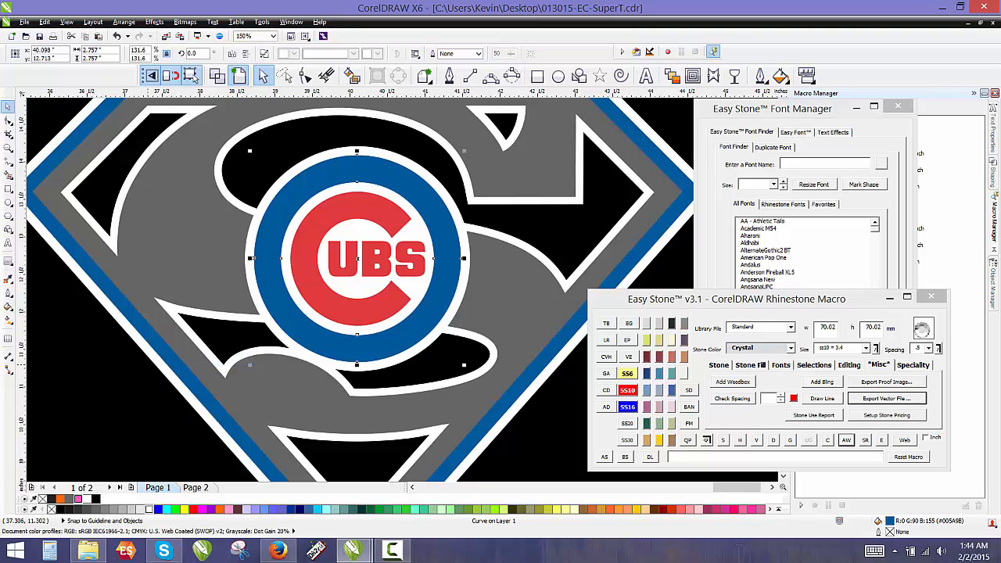
Apply the red fill of the Cubs C to the dark grey S shape
{"action": "left_click", "coordinate": [313, 291]}
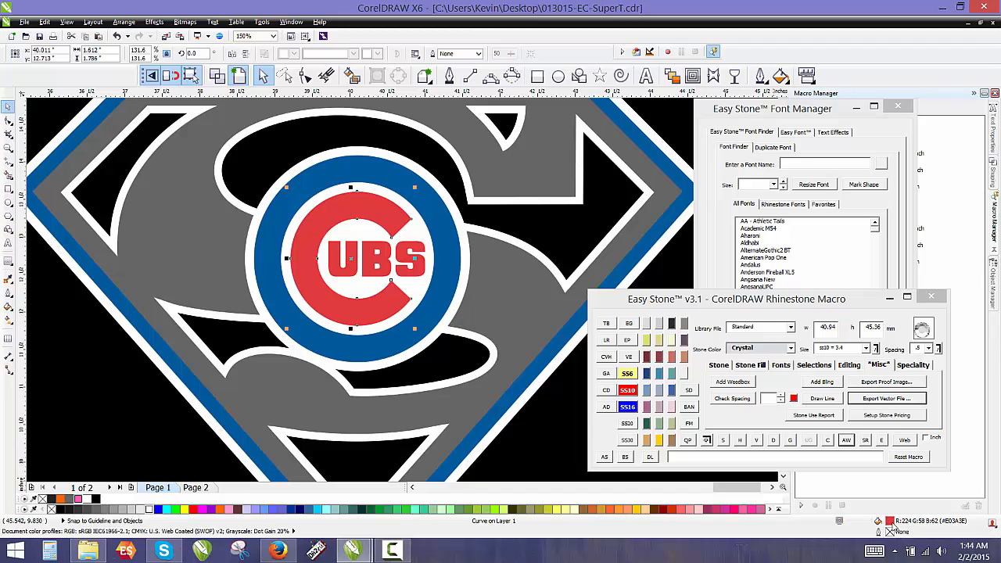
{"action": "left_click_drag", "start_coordinate": [681, 460], "coordinate": [528, 317]}
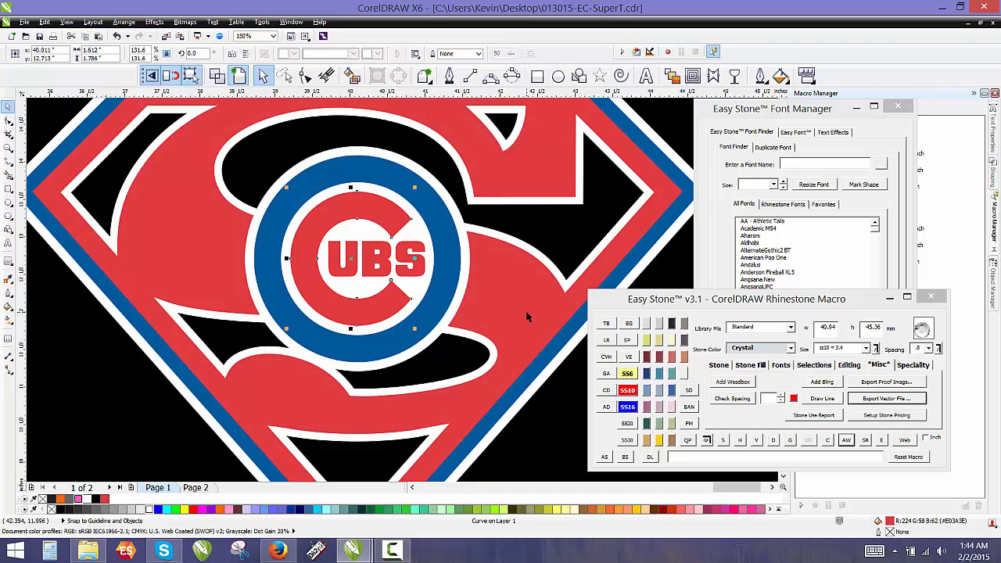
{"action": "scroll", "coordinate": [417, 279], "scroll_direction": "down", "scroll_amount": 2}
{"action": "scroll", "coordinate": [417, 279], "scroll_direction": "up", "scroll_amount": 1}
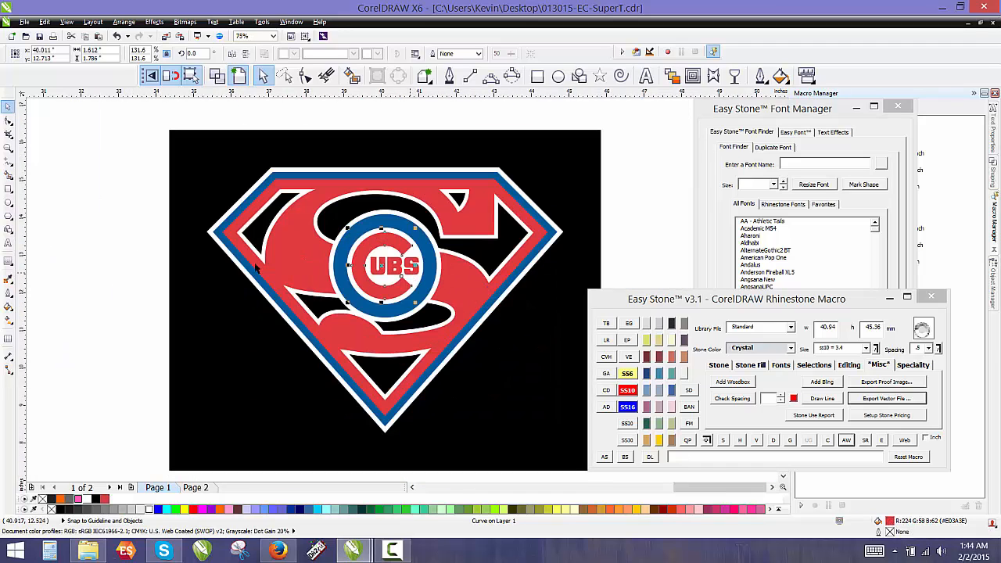
{"action": "left_click", "coordinate": [120, 237]}
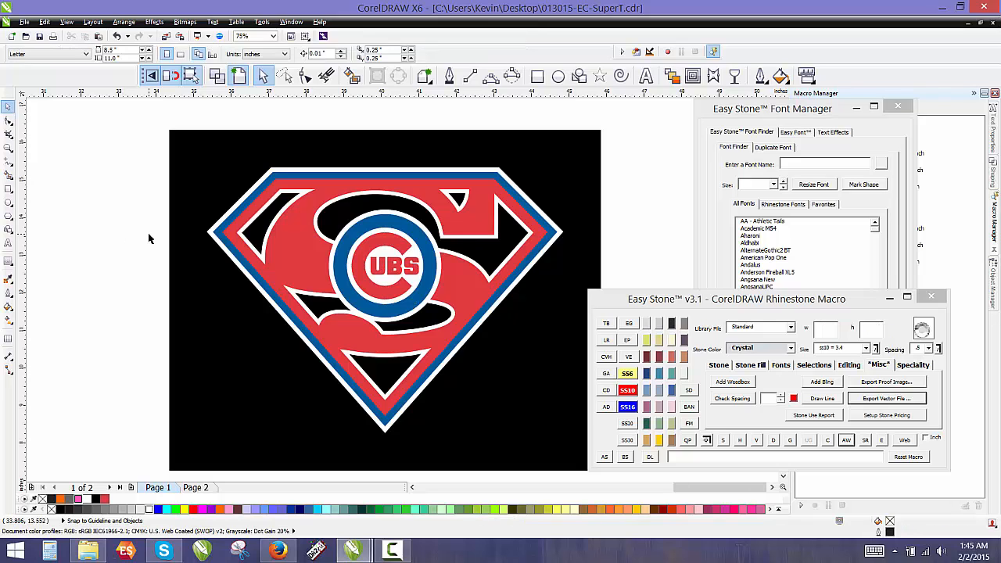
Duplicate the complete design with its black background to the right of the original
{"action": "scroll", "coordinate": [119, 164], "scroll_direction": "down", "scroll_amount": 1}
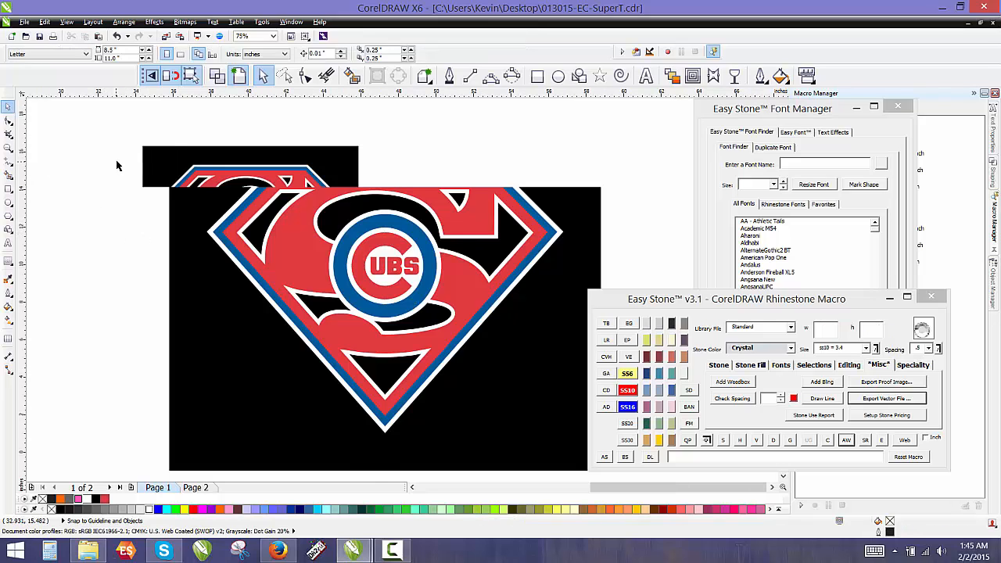
{"action": "left_click_drag", "start_coordinate": [105, 135], "coordinate": [377, 335]}
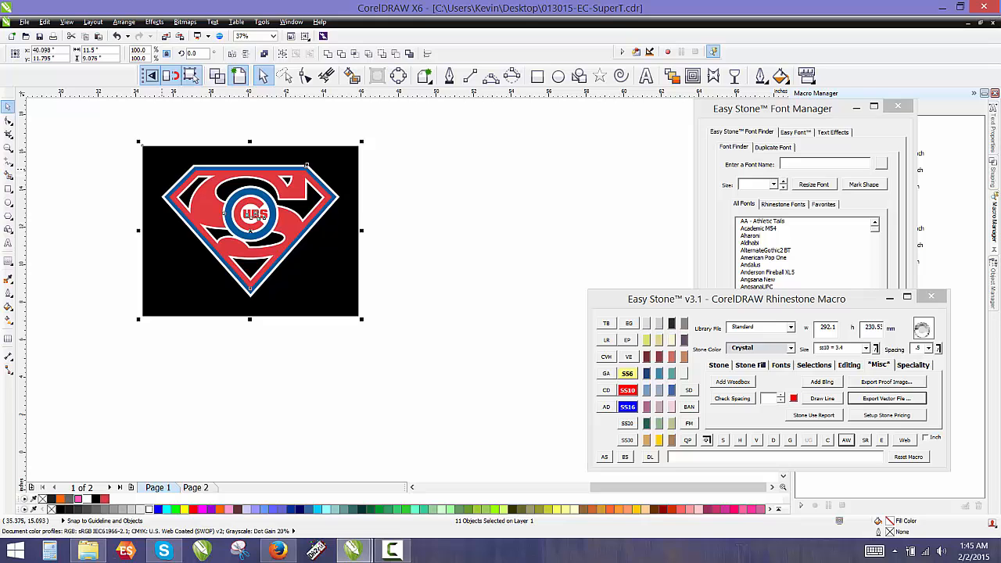
{"action": "left_click_drag", "start_coordinate": [169, 165], "coordinate": [547, 166]}
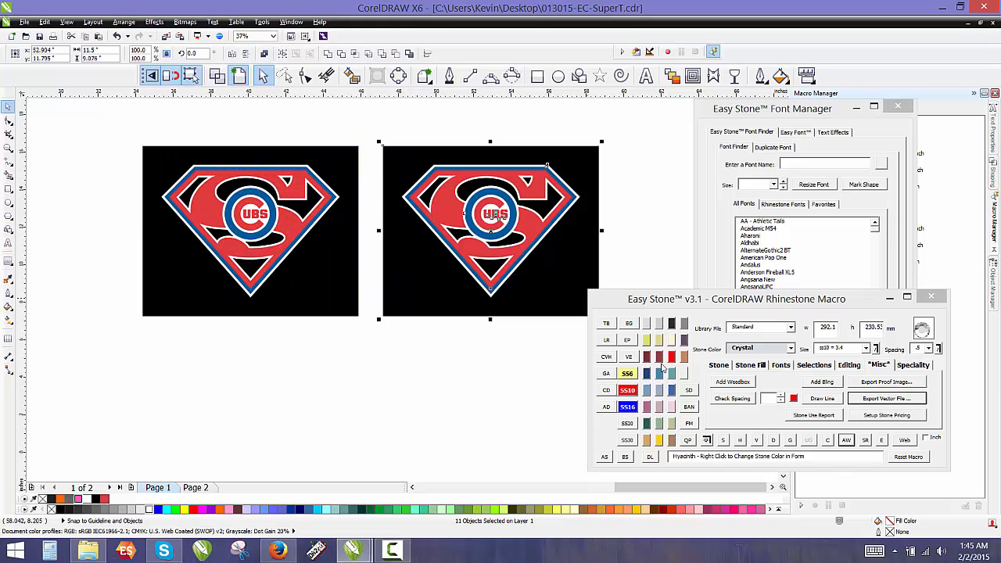
Make a quick proof of the duplicate and export it as a 1200-pixel JPG named 013015-EC-SuperCubs, saving the CDR as well
{"action": "left_click", "coordinate": [687, 440]}
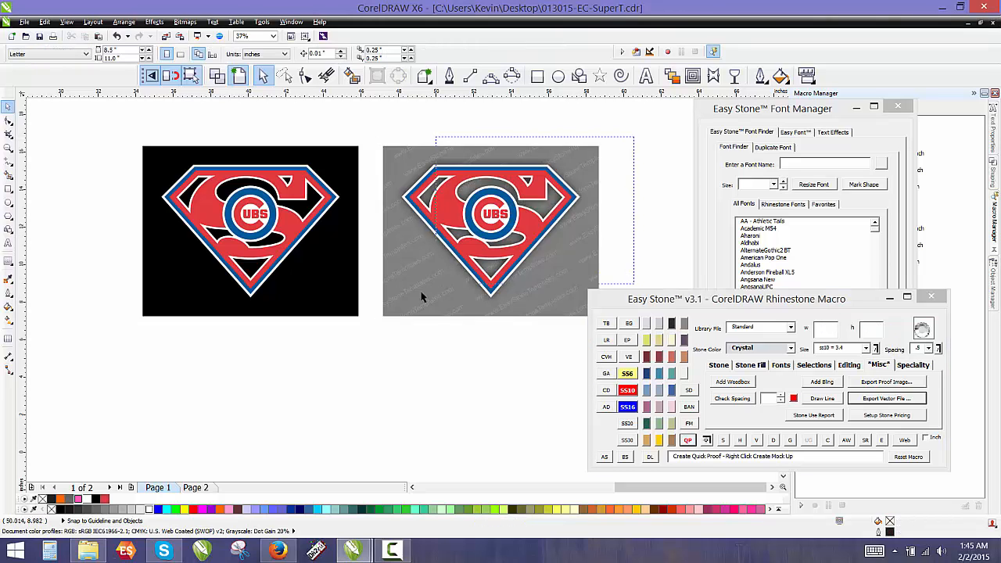
{"action": "left_click", "coordinate": [886, 382]}
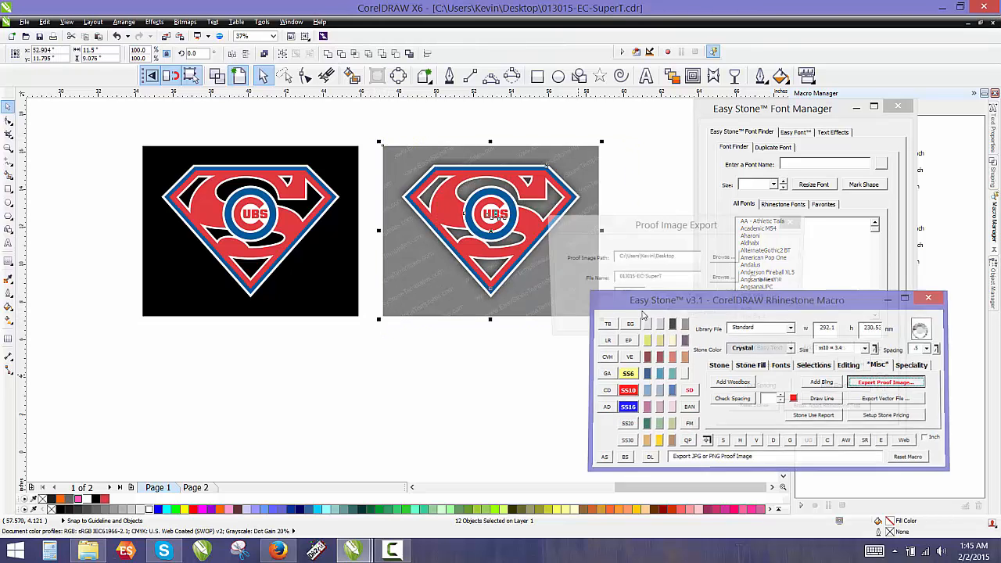
{"action": "left_click", "coordinate": [668, 278]}
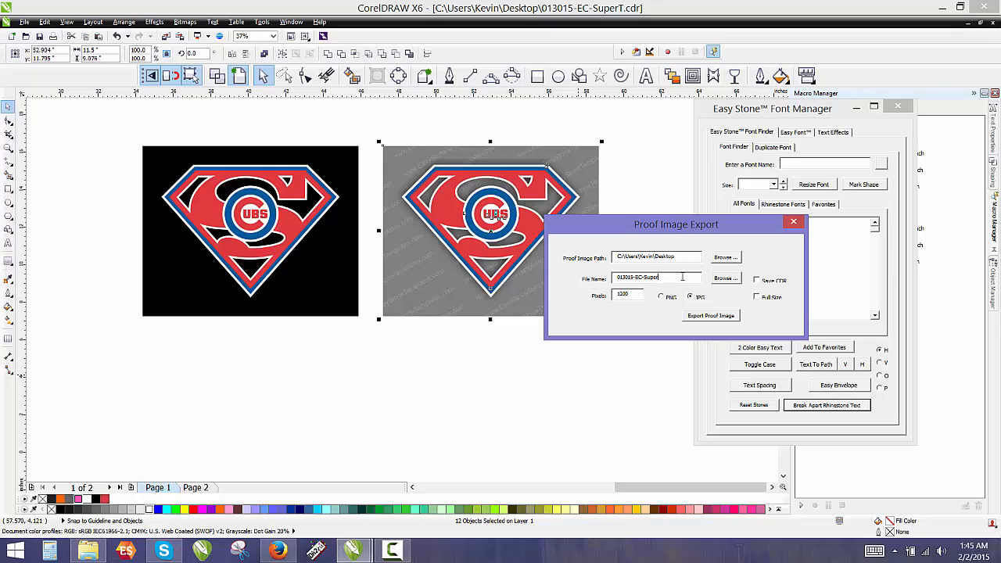
{"action": "left_click", "coordinate": [757, 280]}
{"action": "left_click", "coordinate": [715, 318]}
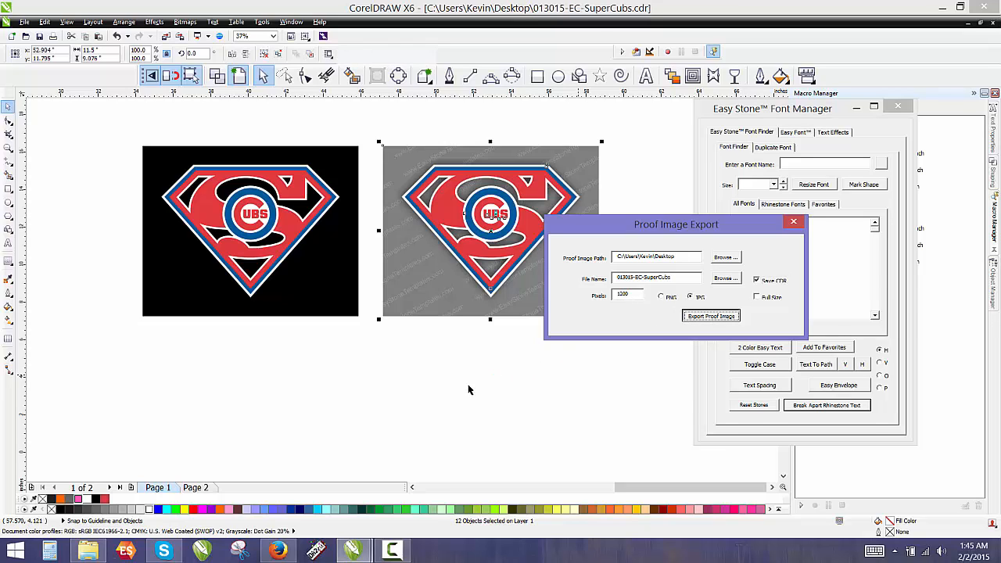
Export the original design as EPS and SVG vector files named 013015-EC-SuperCubs with separate vector shapes
{"action": "left_click_drag", "start_coordinate": [111, 129], "coordinate": [367, 339]}
{"action": "left_click", "coordinate": [302, 358]}
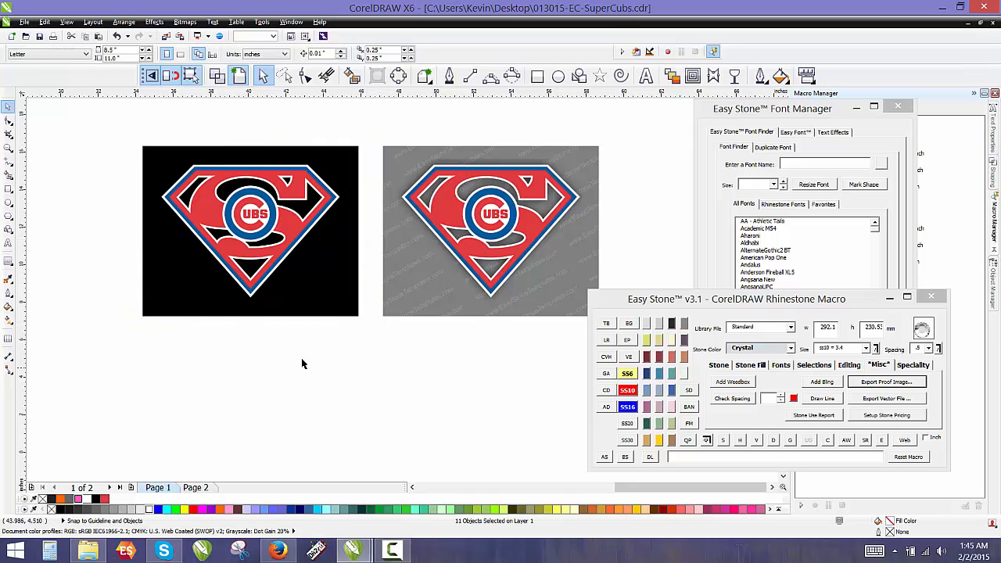
{"action": "left_click_drag", "start_coordinate": [127, 134], "coordinate": [377, 345]}
{"action": "left_click", "coordinate": [865, 399]}
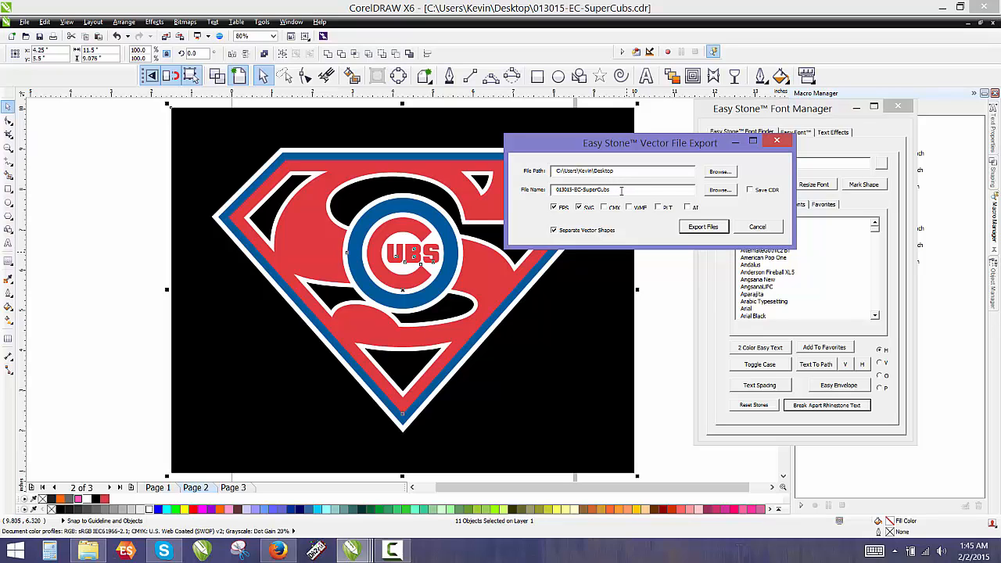
{"action": "left_click", "coordinate": [696, 228]}
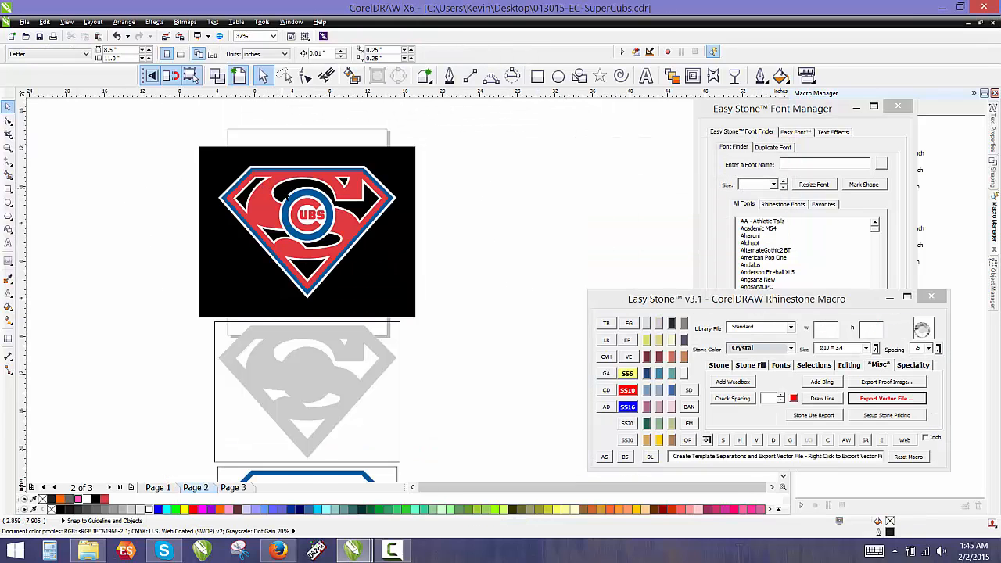
Look over the colour separations and minimize the open windows to show the exported files on the desktop
{"action": "scroll", "coordinate": [287, 197], "scroll_direction": "down", "scroll_amount": 3}
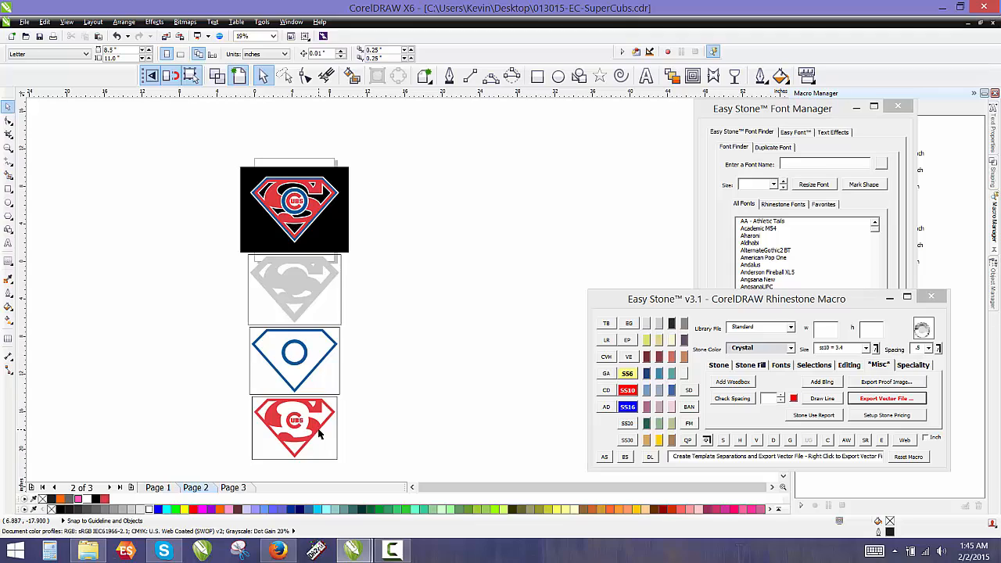
{"action": "left_click", "coordinate": [944, 11]}
{"action": "left_click", "coordinate": [943, 8]}
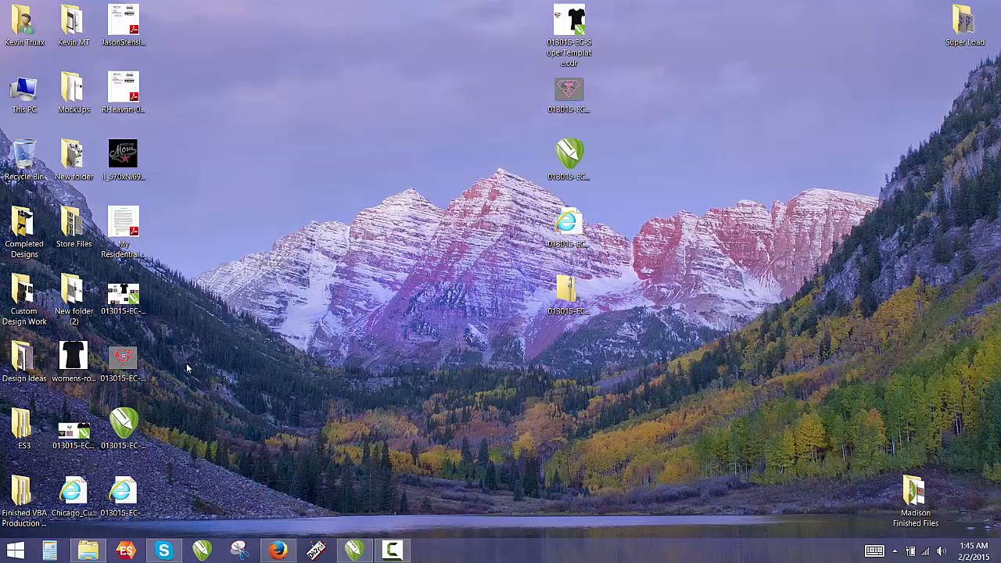
Move the four exported 013015-EC-SuperCubs files on the desktop into a column beside the SuperTemplate files
{"action": "left_click_drag", "start_coordinate": [190, 289], "coordinate": [131, 506]}
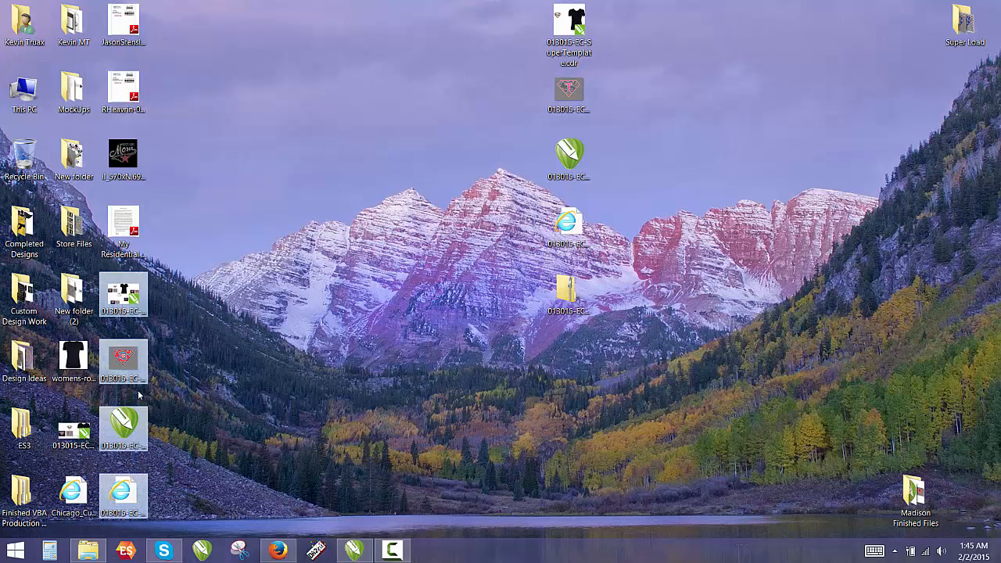
{"action": "left_click_drag", "start_coordinate": [132, 291], "coordinate": [617, 36]}
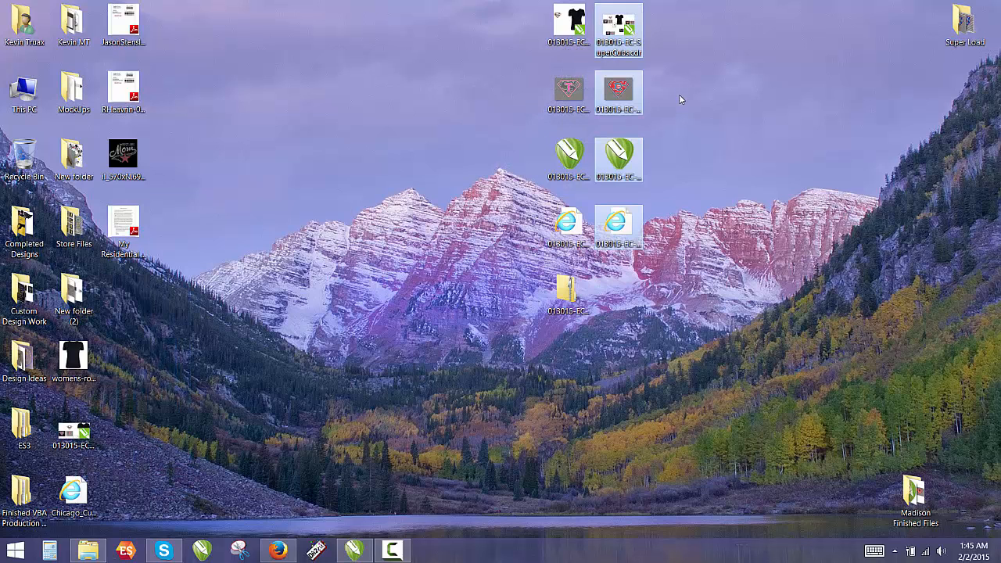
Compress the SuperCubs JPG, EPS and SVG files into a zip folder and place it beneath them, beside the existing zip
{"action": "left_click_drag", "start_coordinate": [684, 86], "coordinate": [632, 223]}
{"action": "right_click", "coordinate": [618, 223]}
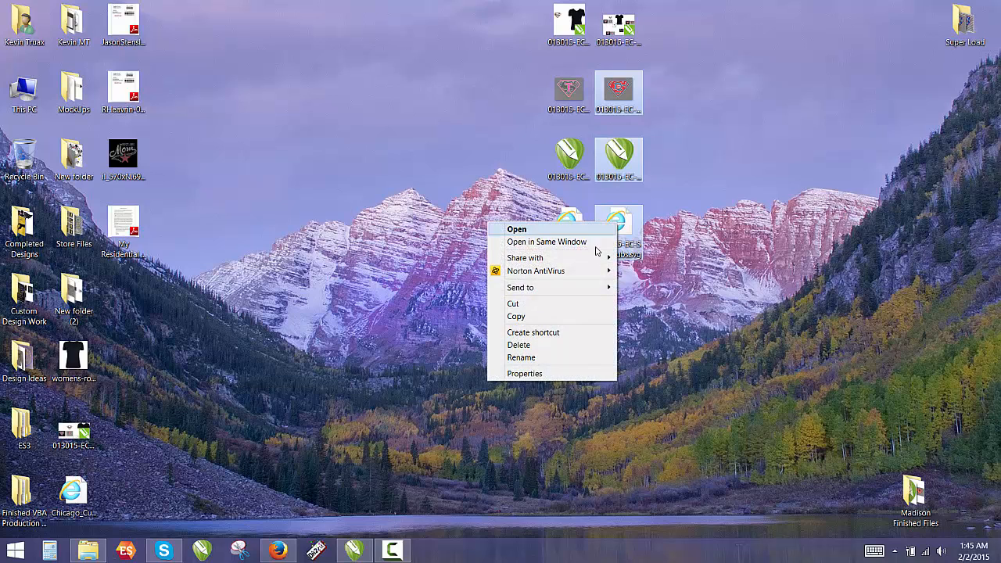
{"action": "mouse_move", "coordinate": [554, 286]}
{"action": "left_click", "coordinate": [428, 307]}
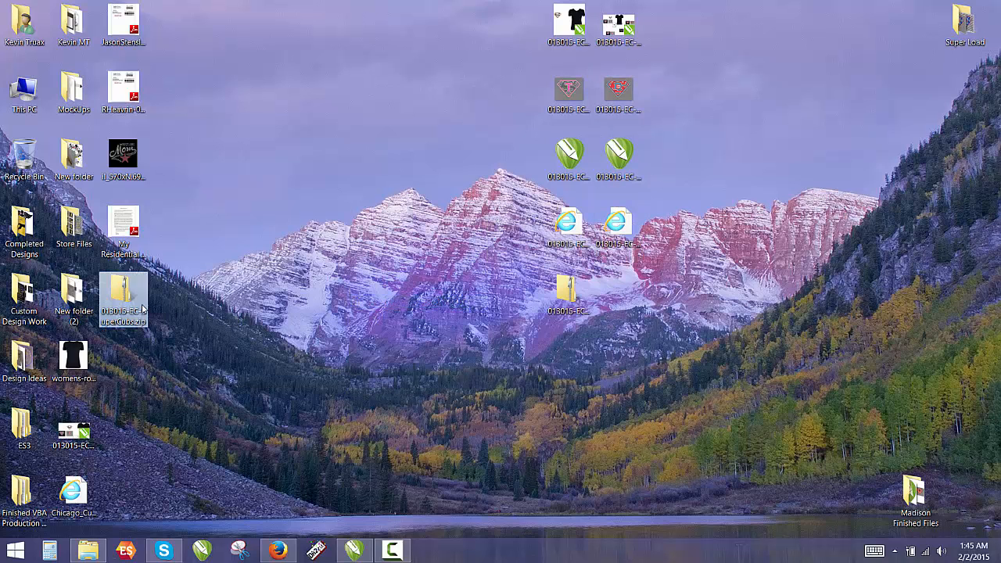
{"action": "left_click_drag", "start_coordinate": [143, 307], "coordinate": [614, 288]}
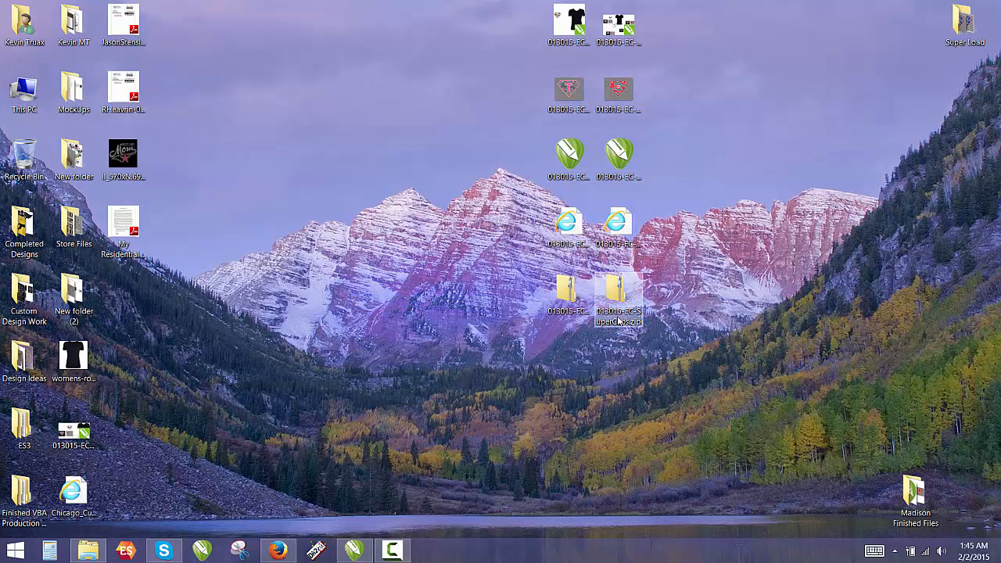
{"action": "left_click", "coordinate": [668, 168]}
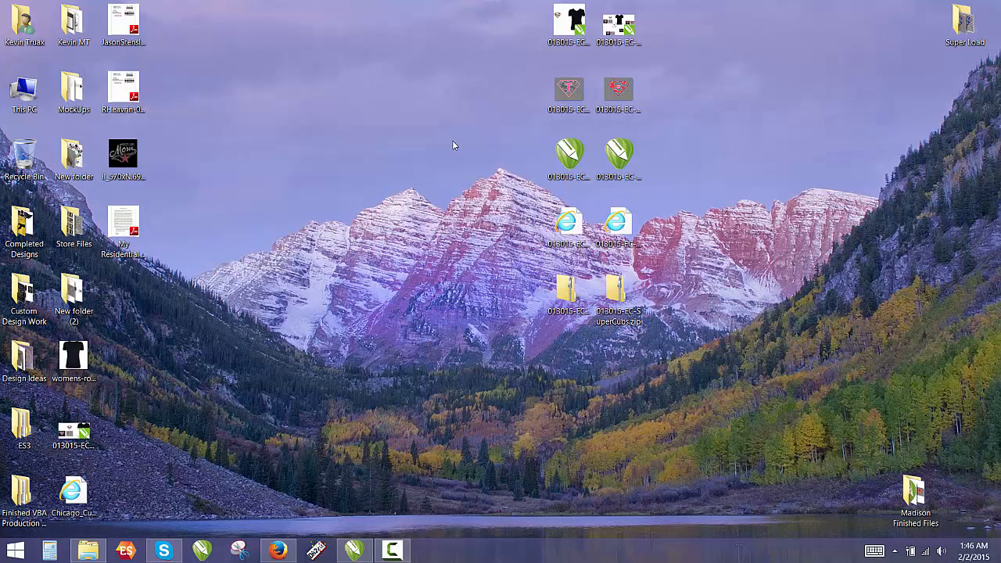
Switch back to CorelDRAW and review the finished Super logo designs and their proofs on Page 1
{"action": "left_click", "coordinate": [348, 551]}
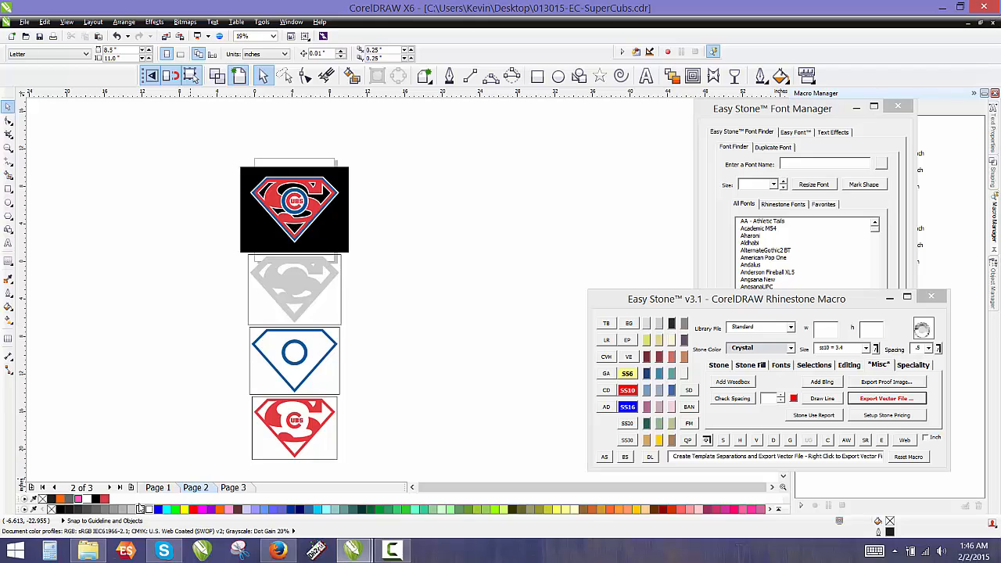
{"action": "left_click", "coordinate": [157, 488]}
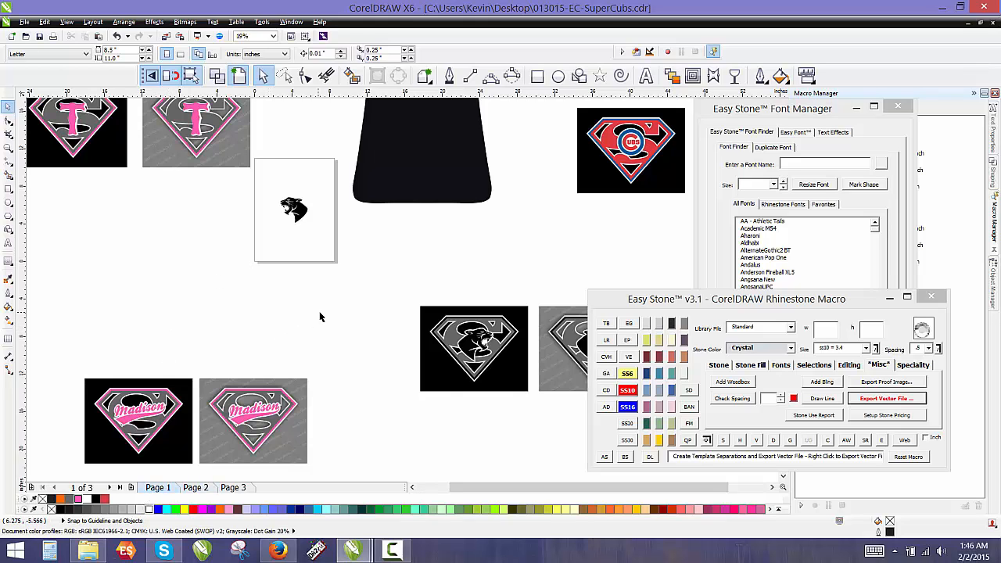
{"action": "scroll", "coordinate": [319, 317], "scroll_direction": "down", "scroll_amount": 2}
{"action": "scroll", "coordinate": [305, 184], "scroll_direction": "up", "scroll_amount": 3}
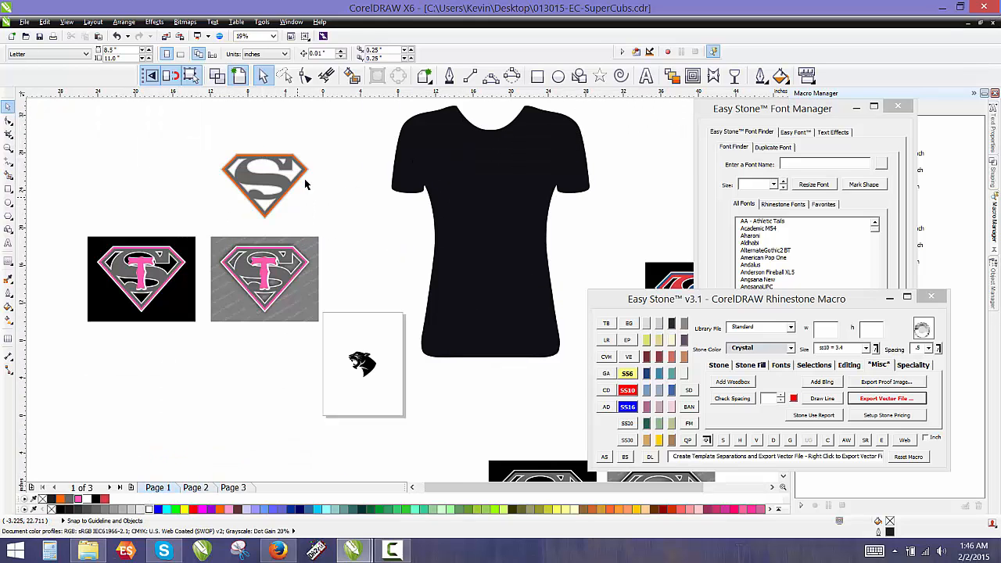
{"action": "scroll", "coordinate": [255, 177], "scroll_direction": "down", "scroll_amount": 1}
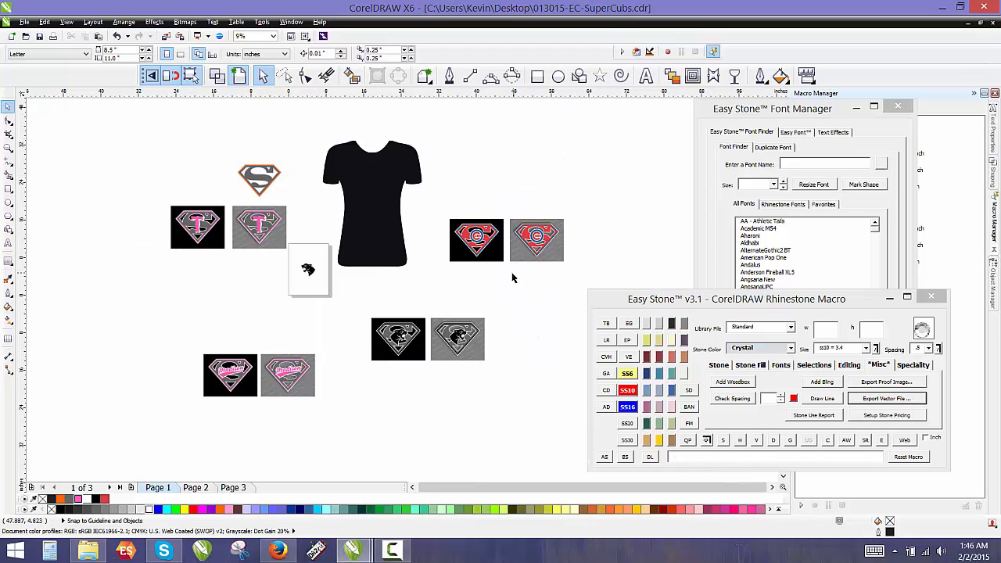
{"action": "scroll", "coordinate": [251, 238], "scroll_direction": "up", "scroll_amount": 1}
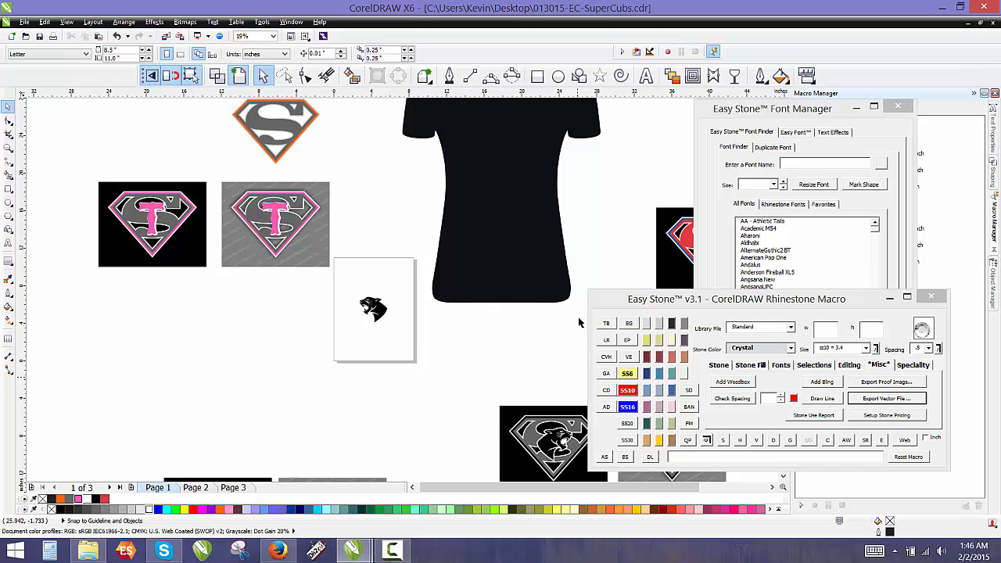
{"action": "scroll", "coordinate": [318, 318], "scroll_direction": "down", "scroll_amount": 1}
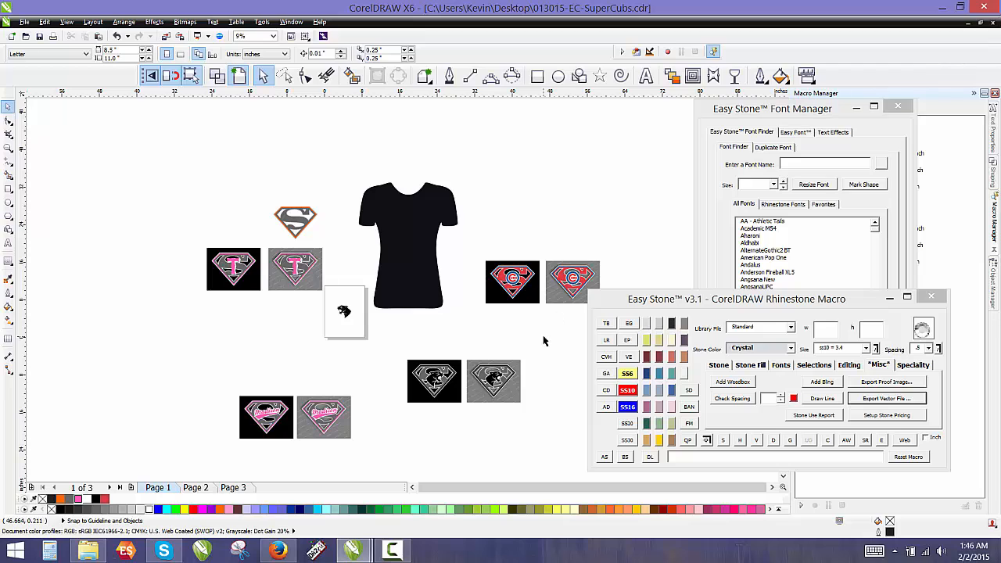
{"action": "scroll", "coordinate": [615, 275], "scroll_direction": "up", "scroll_amount": 1}
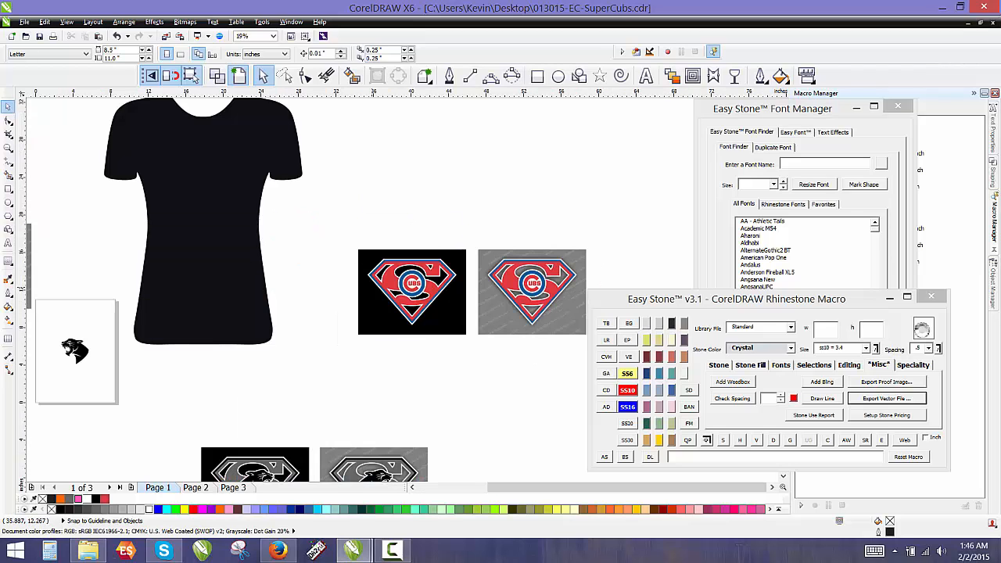
{"action": "scroll", "coordinate": [371, 285], "scroll_direction": "down", "scroll_amount": 1}
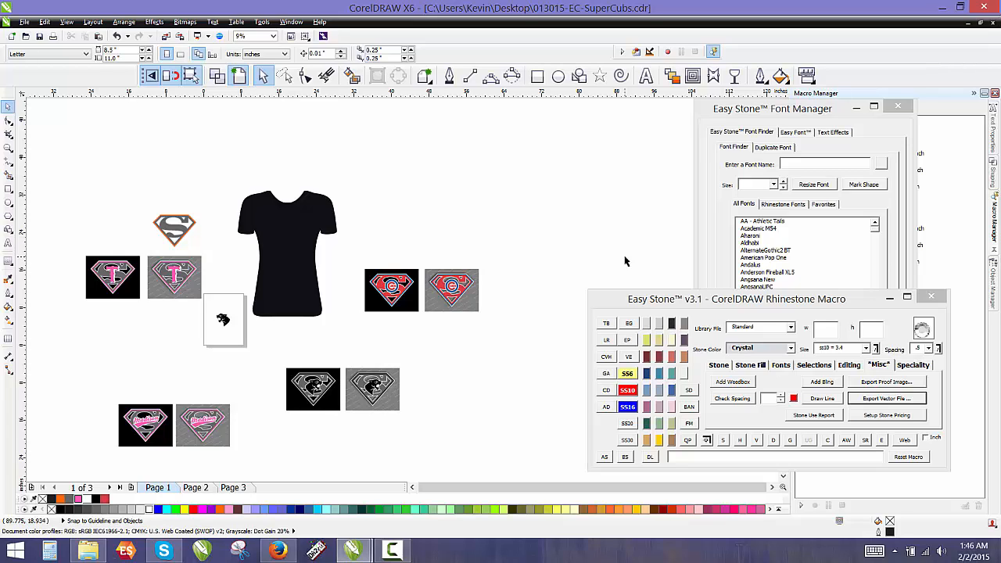
{"action": "left_click", "coordinate": [777, 302]}
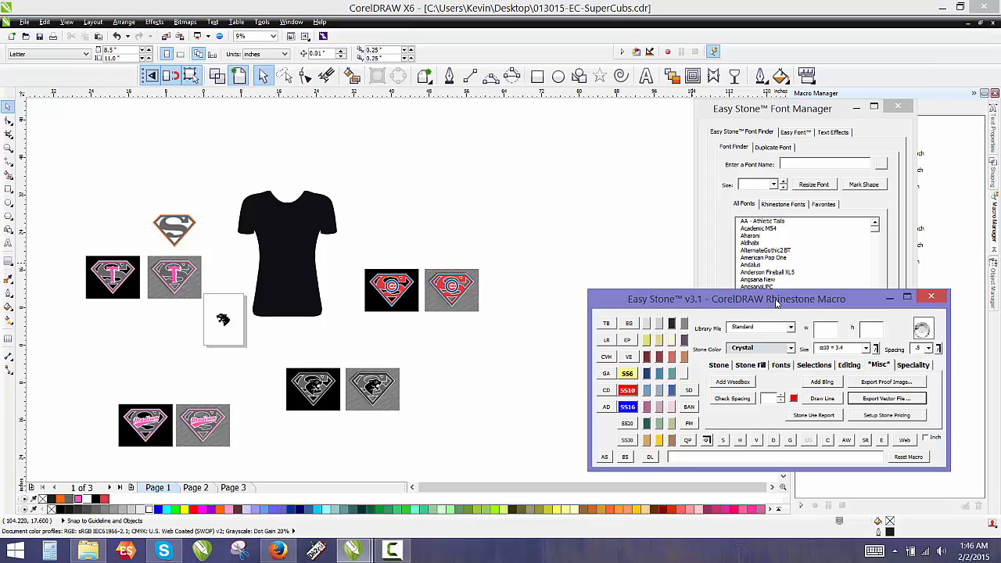